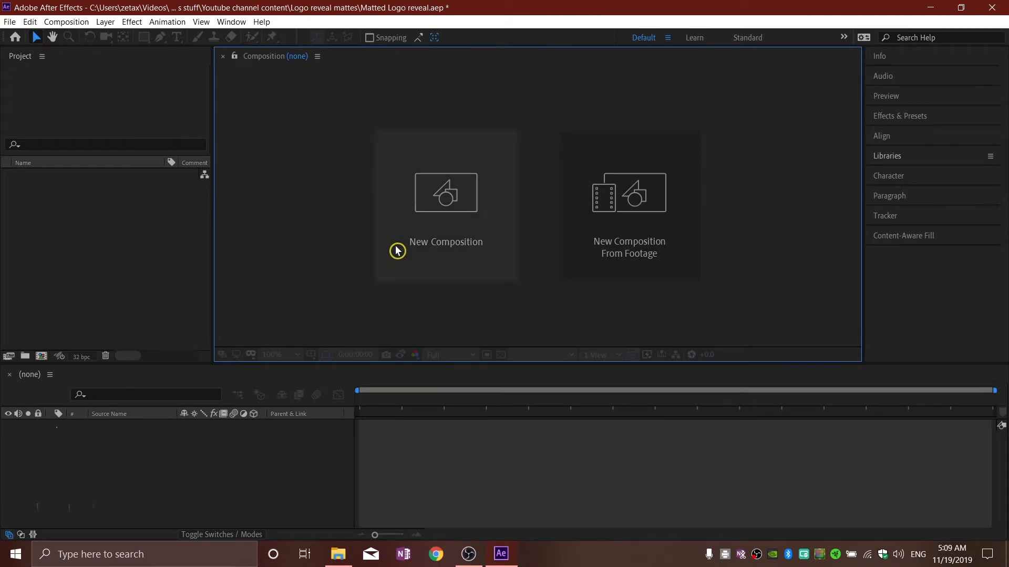
# Step: Create a 1920 x 1080, 30 fps, five-second composition named "Matted Logo reveal"
pyautogui.rightClick(49, 239)
pyautogui.click(112, 247)
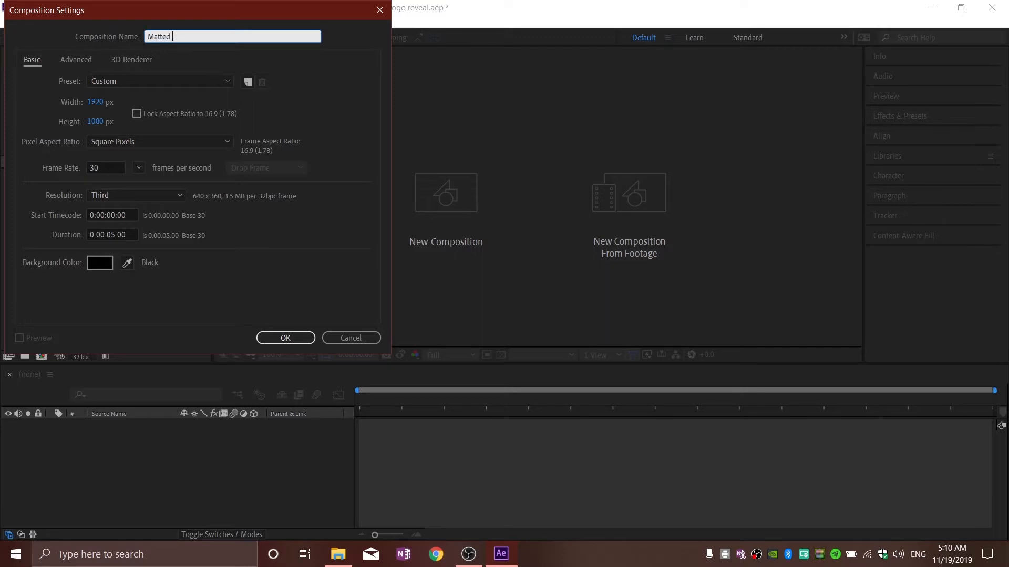
pyautogui.click(269, 338)
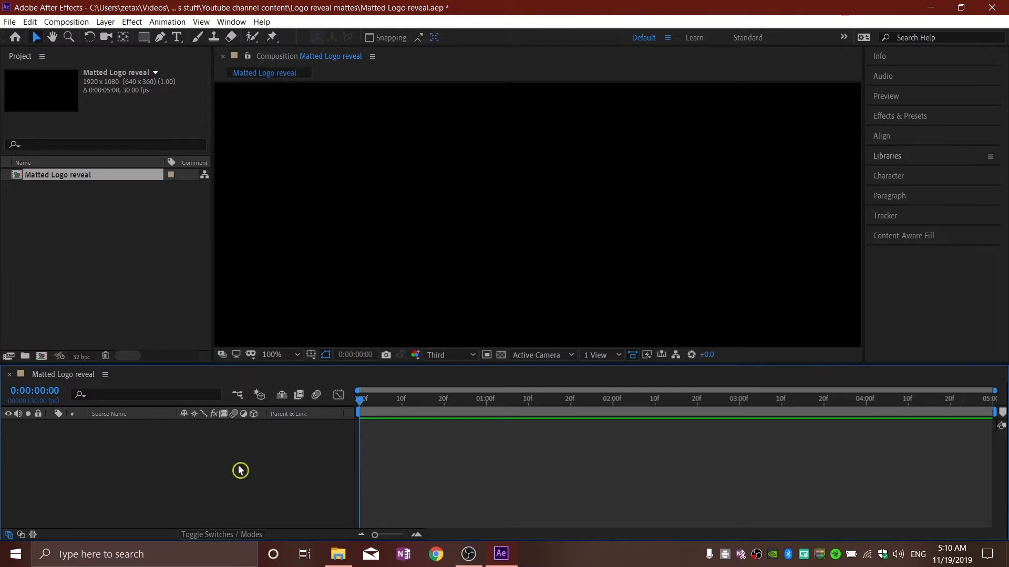
# Step: Add a 1920 x 1080 solid layer named BG with the off-white colour F1F1F1
pyautogui.rightClick(225, 442)
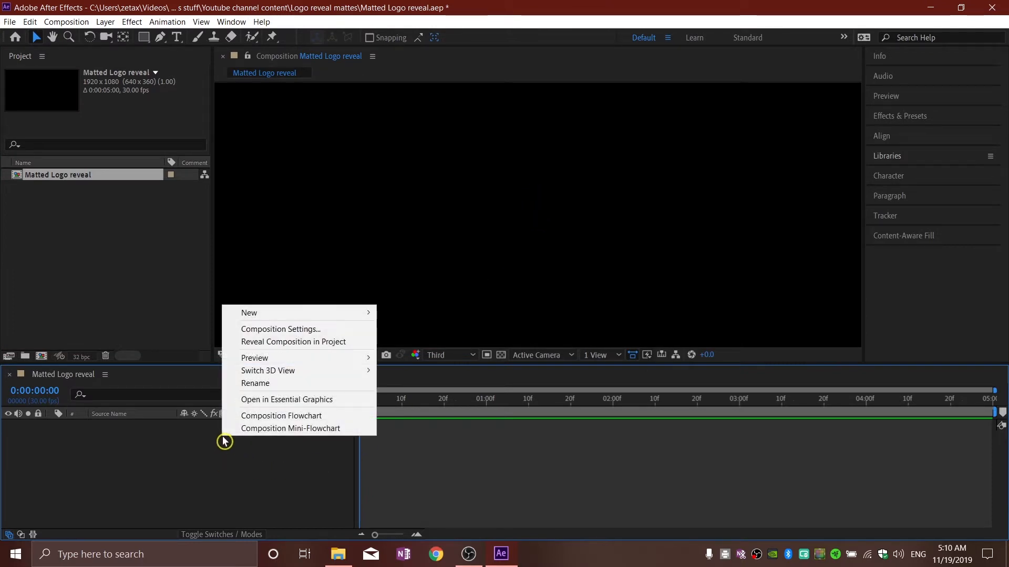
pyautogui.moveTo(270, 314)
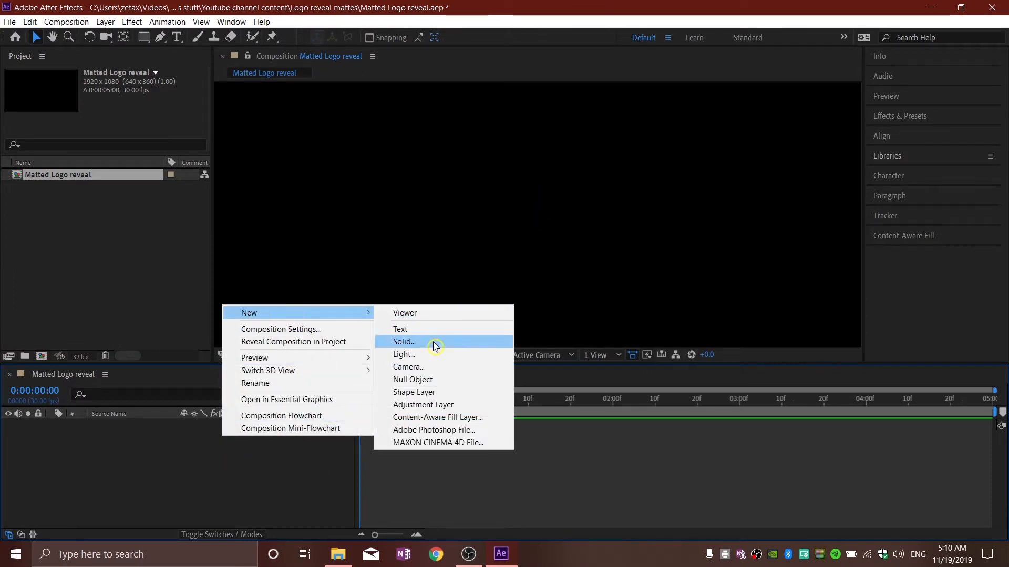
pyautogui.click(434, 343)
pyautogui.write('BG')
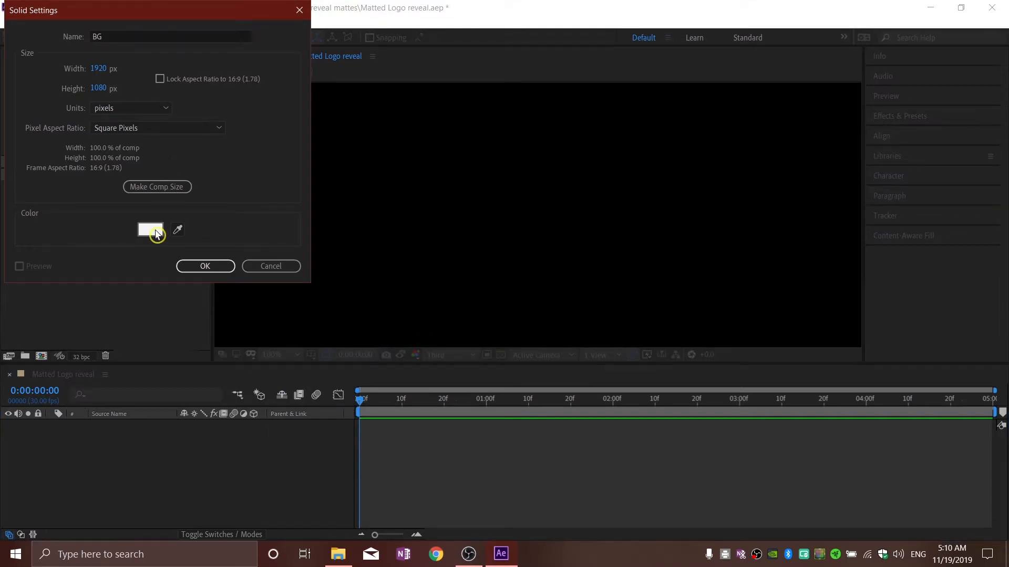
pyautogui.click(152, 230)
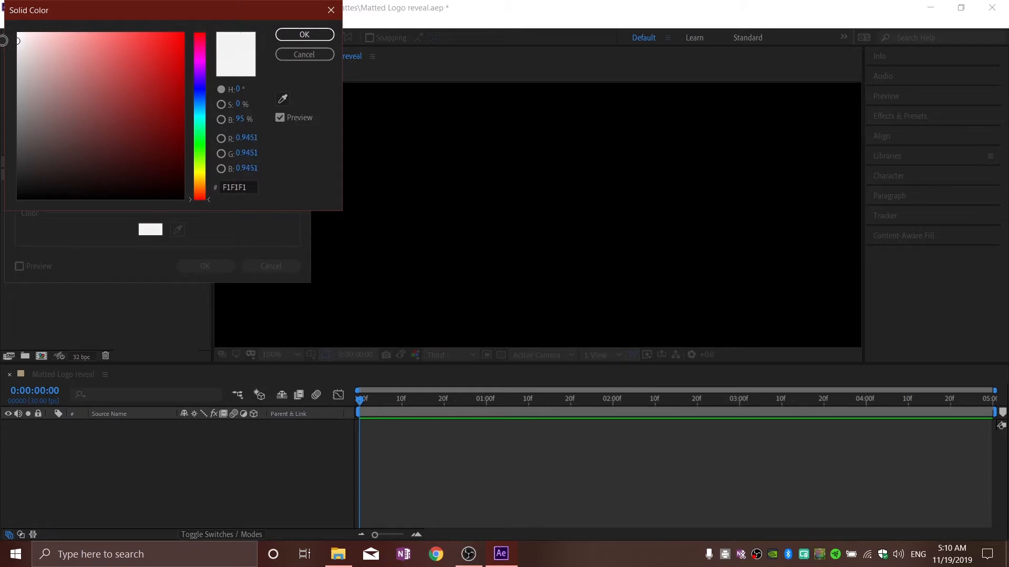
pyautogui.click(298, 38)
pyautogui.click(208, 265)
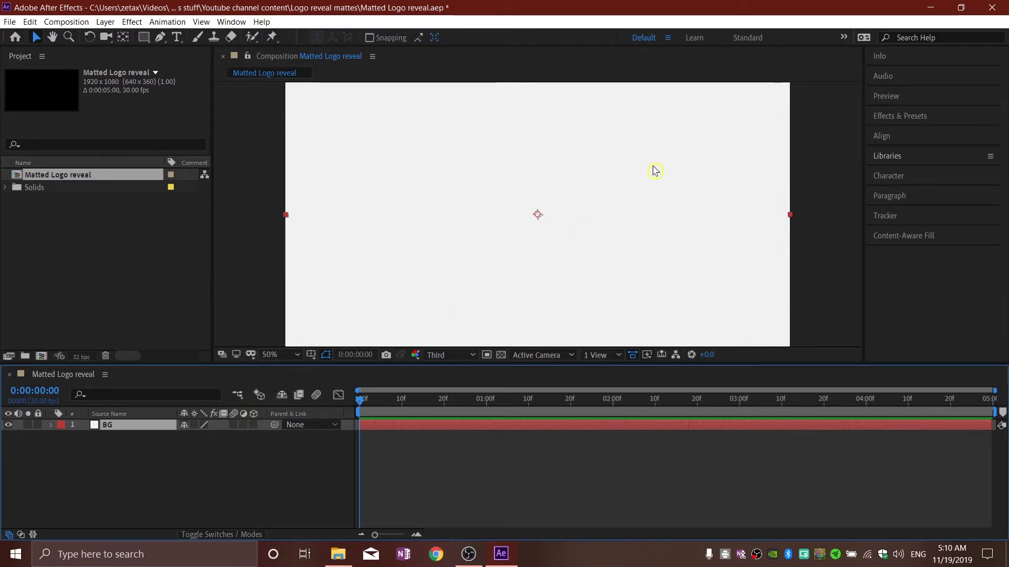
# Step: Import the 1024px-Yin_yang.svg image and place it above the BG layer in the composition
pyautogui.click(110, 218)
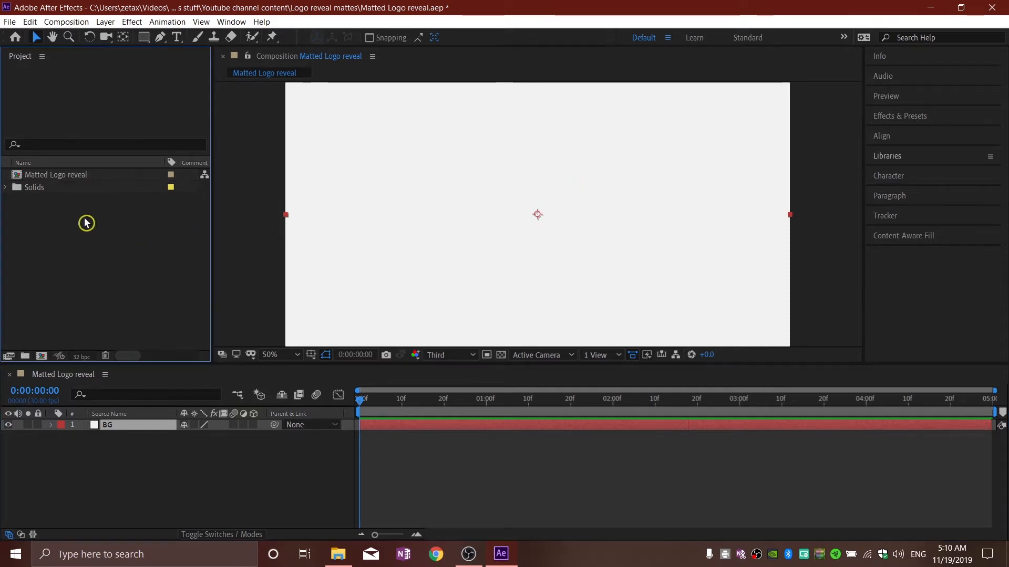
pyautogui.rightClick(68, 217)
pyautogui.moveTo(204, 276)
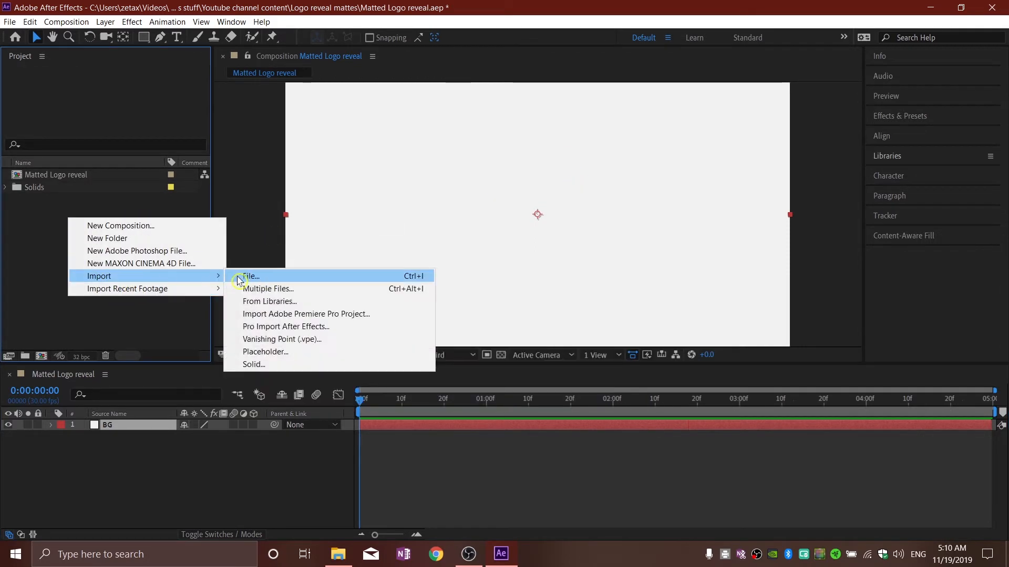
pyautogui.click(288, 277)
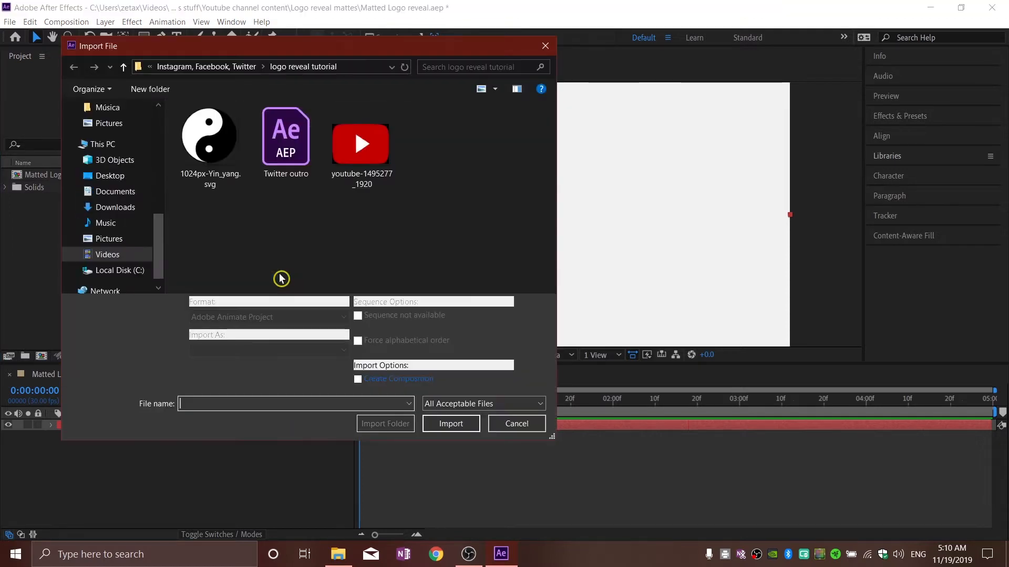
pyautogui.click(220, 171)
pyautogui.click(449, 420)
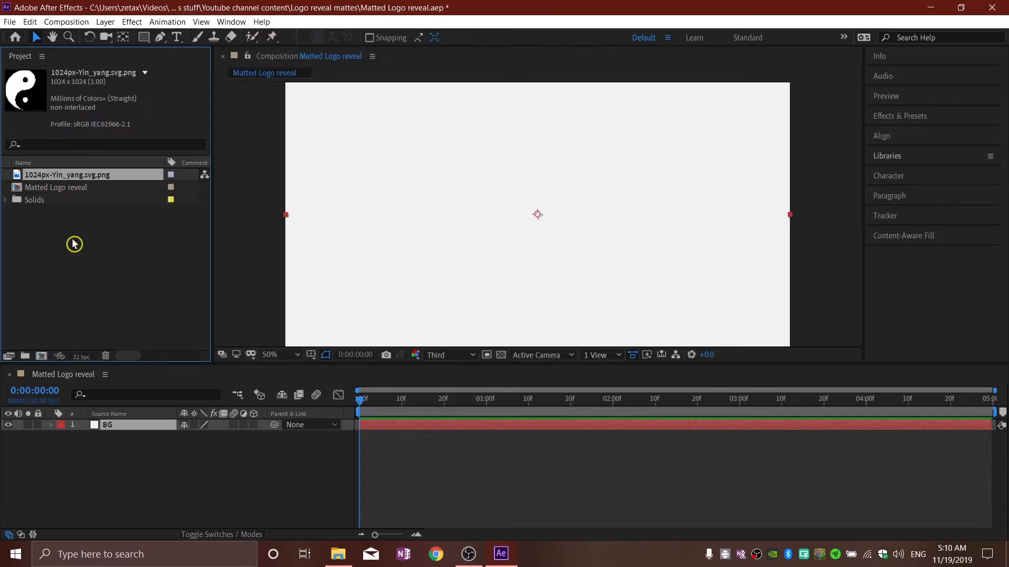
pyautogui.moveTo(86, 177); pyautogui.dragTo(112, 423)
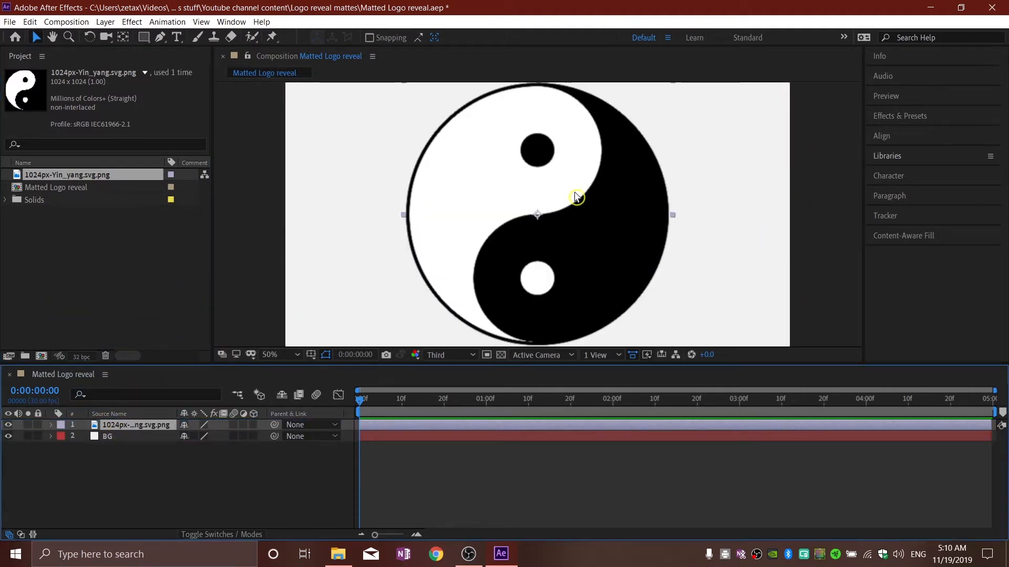
# Step: Pre-compose the yin-yang image layer as "Logo", leaving all attributes in place, and return to the Matted Logo reveal composition
pyautogui.click(105, 467)
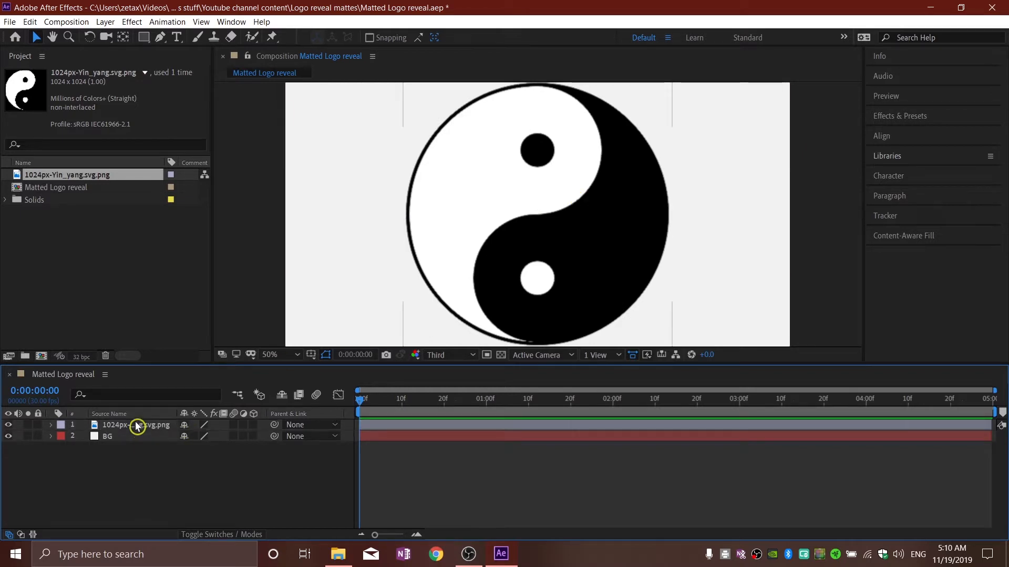
pyautogui.rightClick(144, 428)
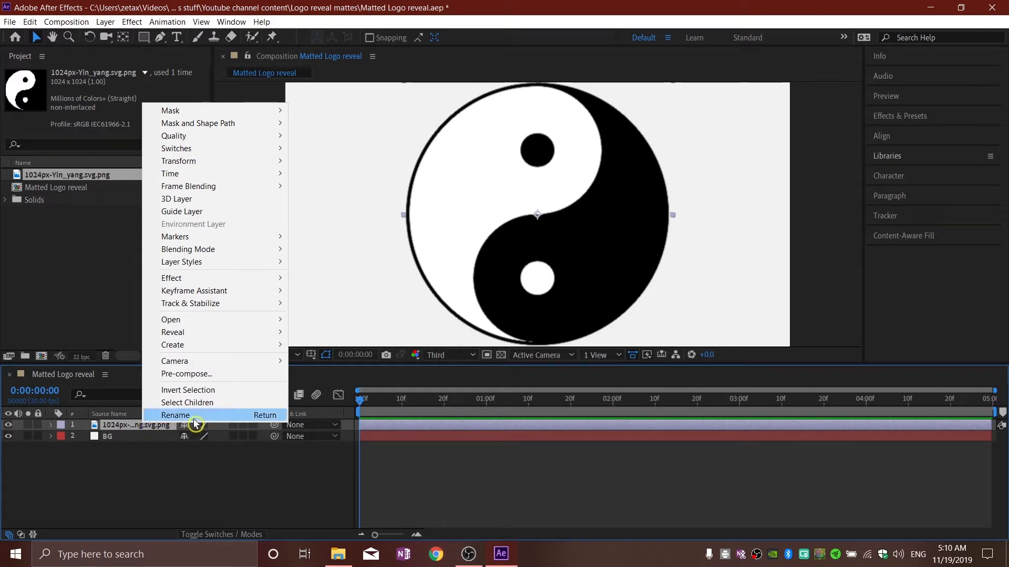
pyautogui.click(198, 375)
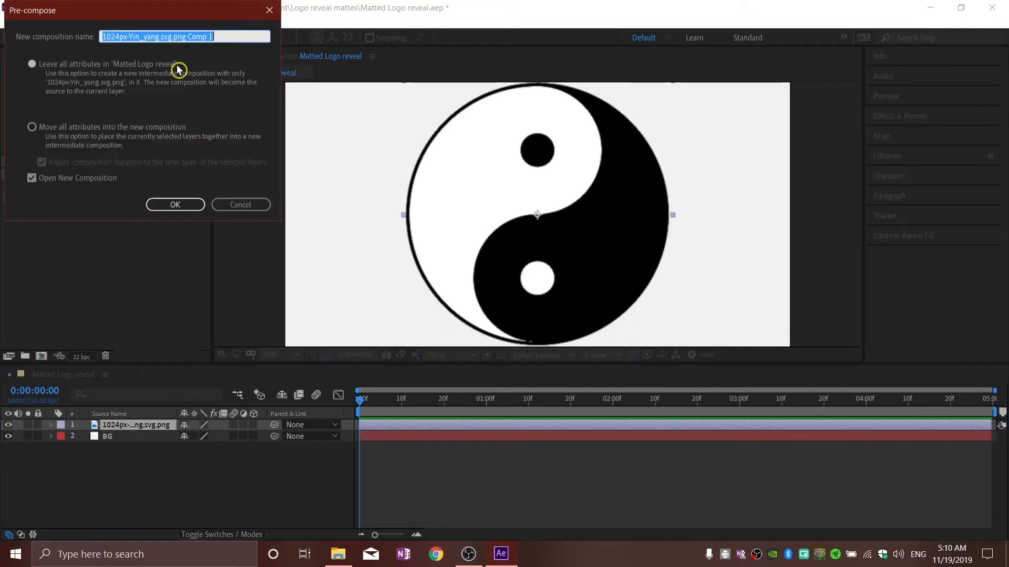
pyautogui.write('Logo')
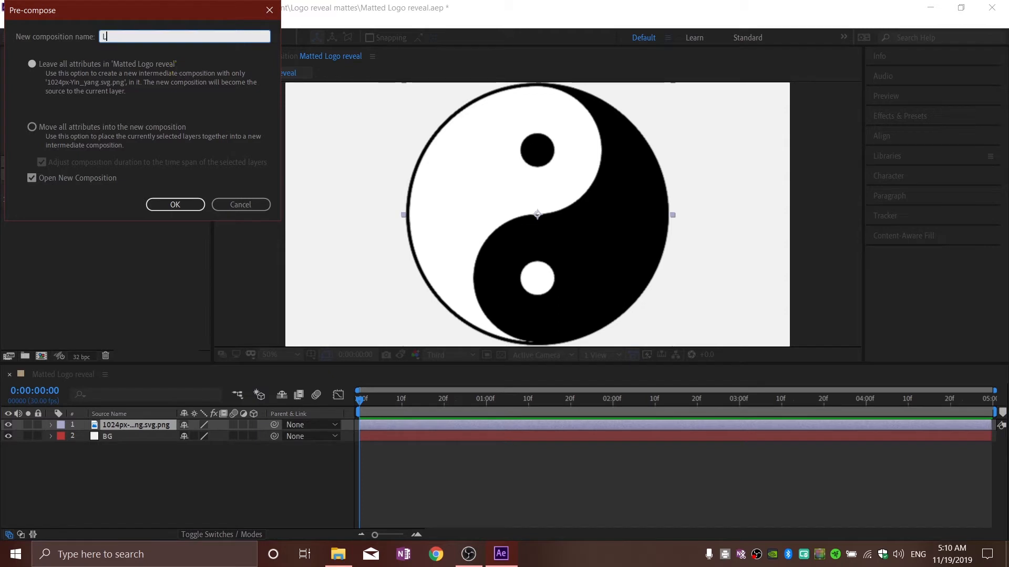
pyautogui.click(187, 205)
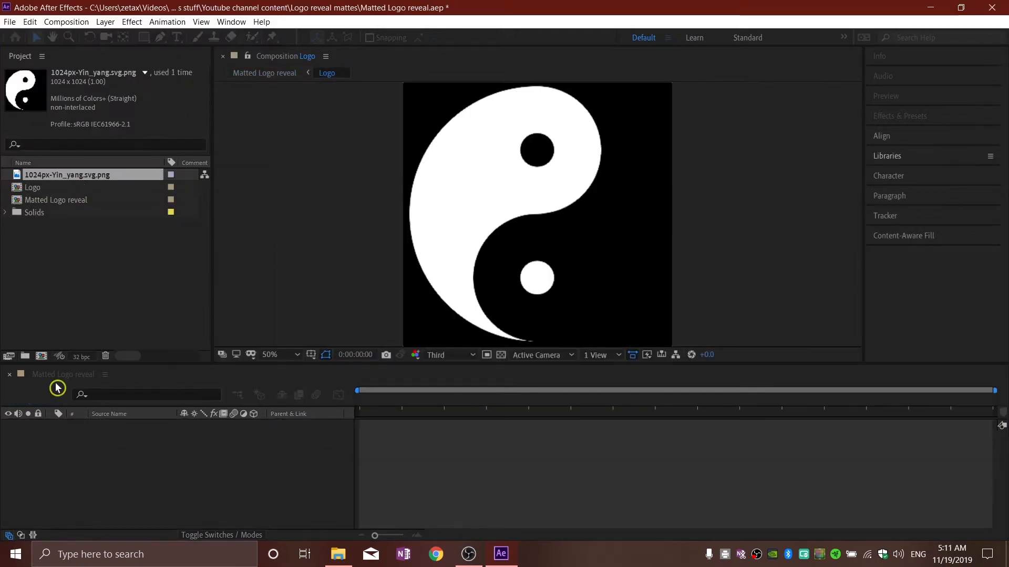
pyautogui.click(82, 375)
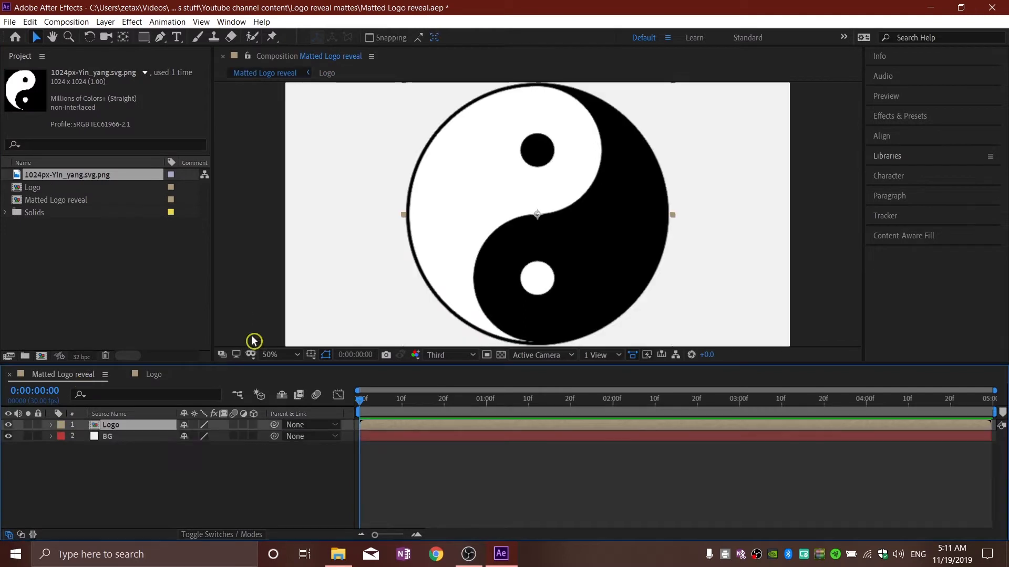
# Step: Show the layer mode columns and set the BG layer's track matte to Alpha Inverted Matte "Logo"
pyautogui.click(216, 463)
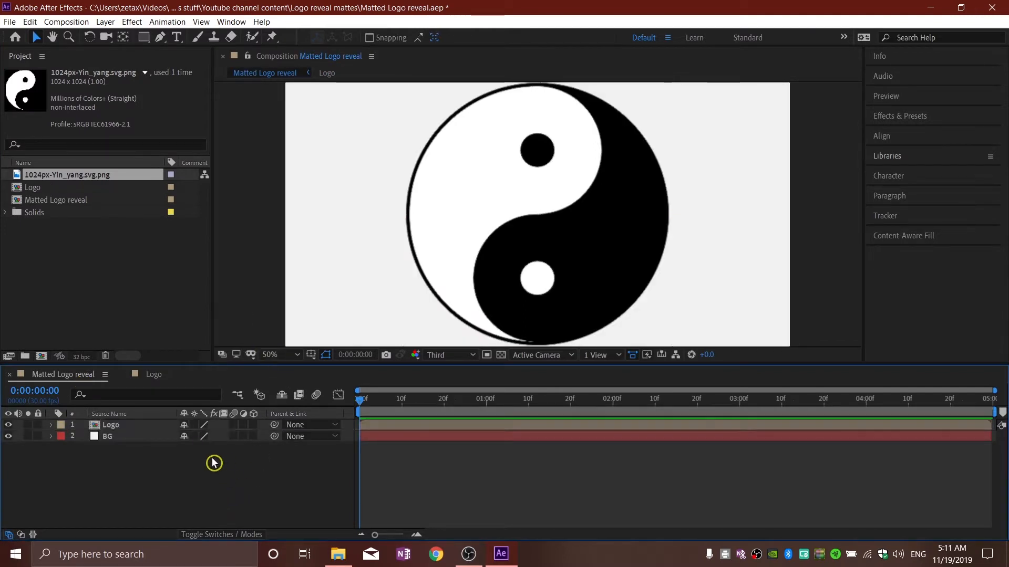
pyautogui.click(120, 430)
pyautogui.click(158, 468)
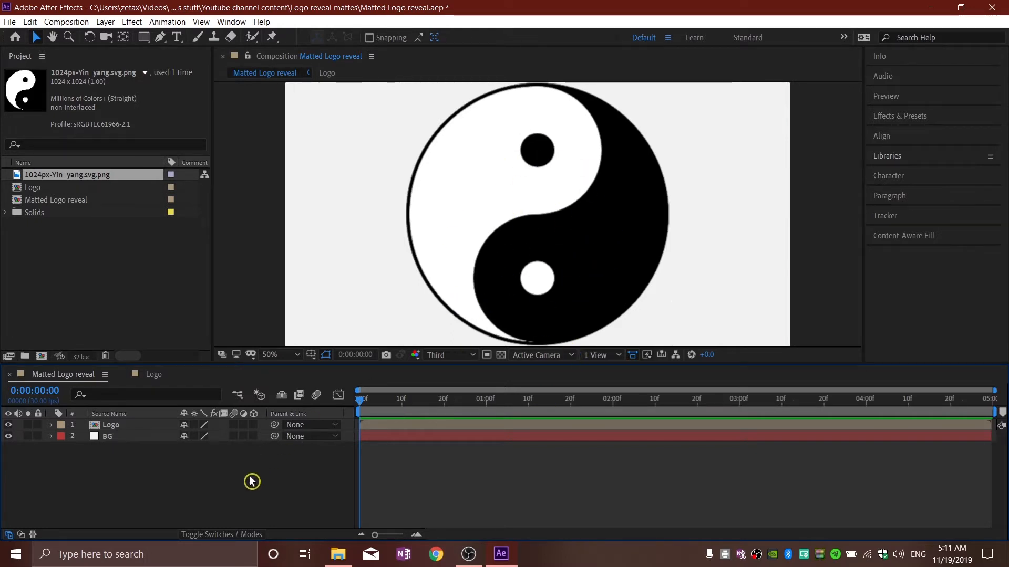
pyautogui.click(218, 537)
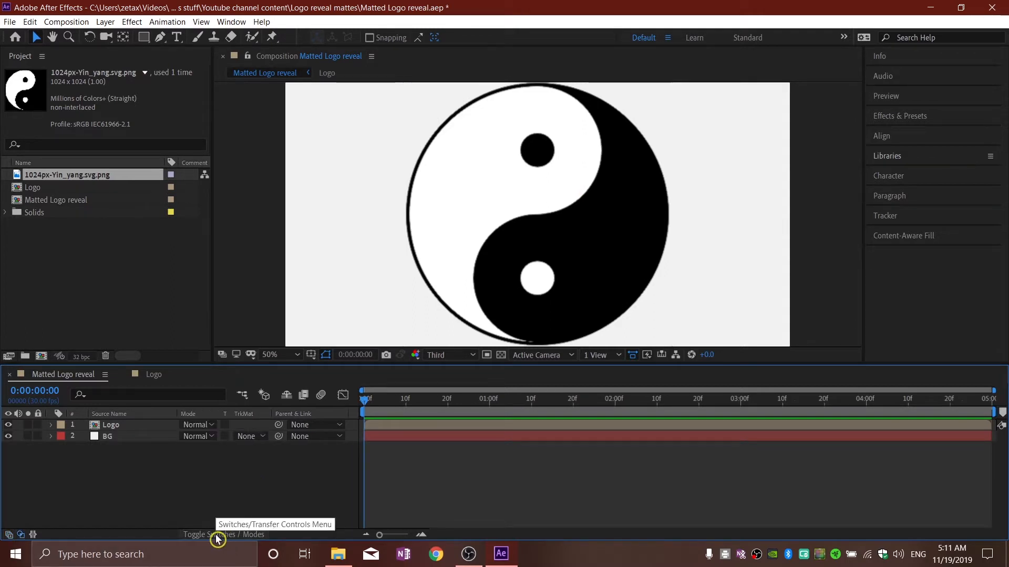
pyautogui.click(163, 437)
pyautogui.click(218, 460)
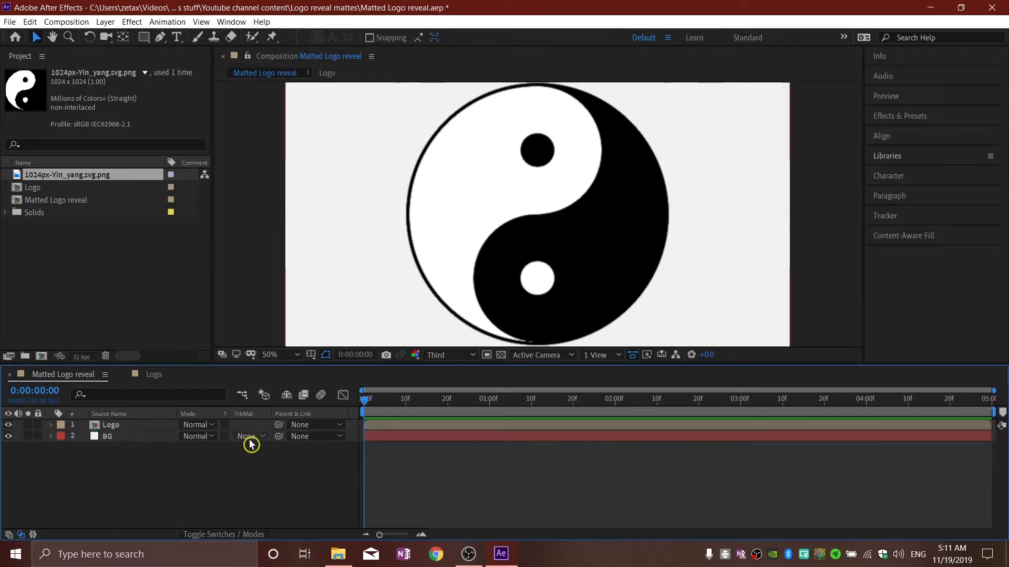
pyautogui.click(256, 437)
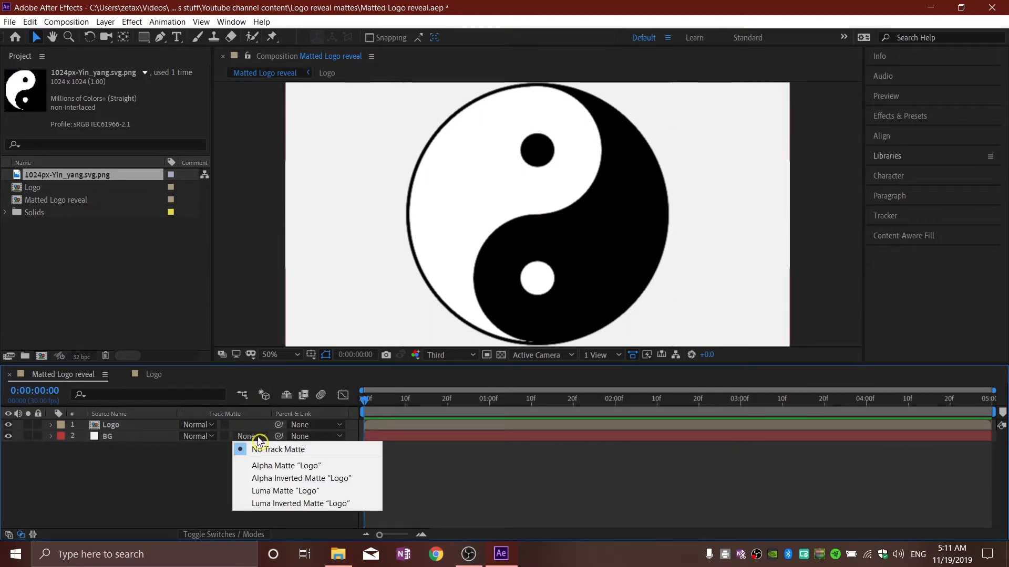
pyautogui.click(279, 483)
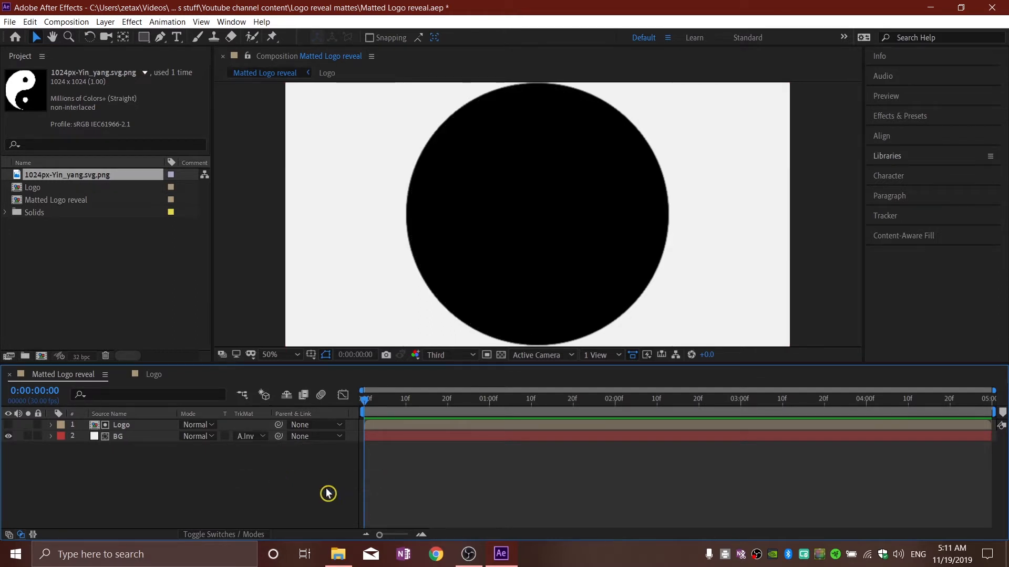
# Step: Move the playhead to 0:00:02:00 and reduce the Logo layer's scale to 47%
pyautogui.click(501, 356)
pyautogui.moveTo(366, 403); pyautogui.dragTo(614, 404)
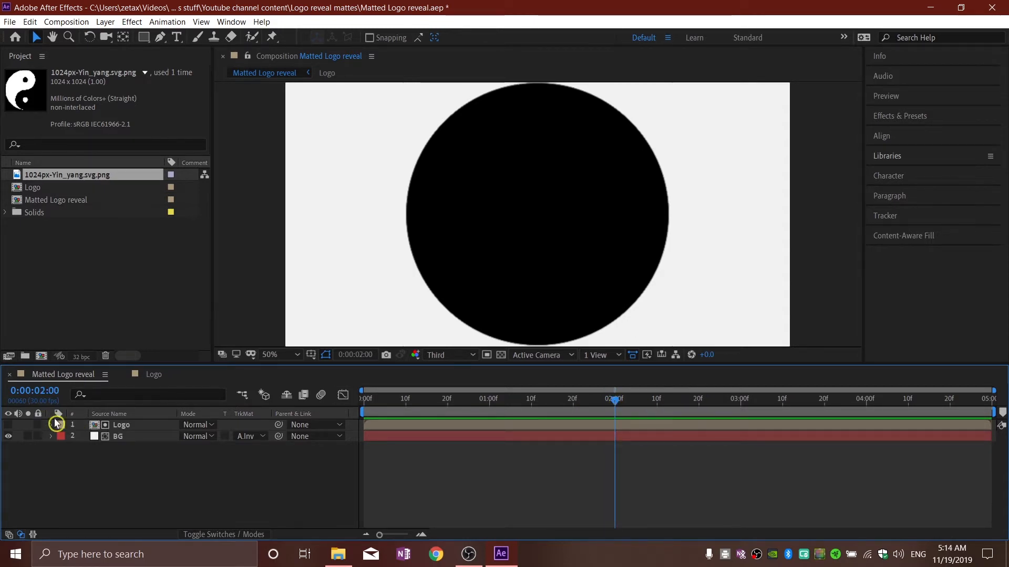
pyautogui.click(119, 425)
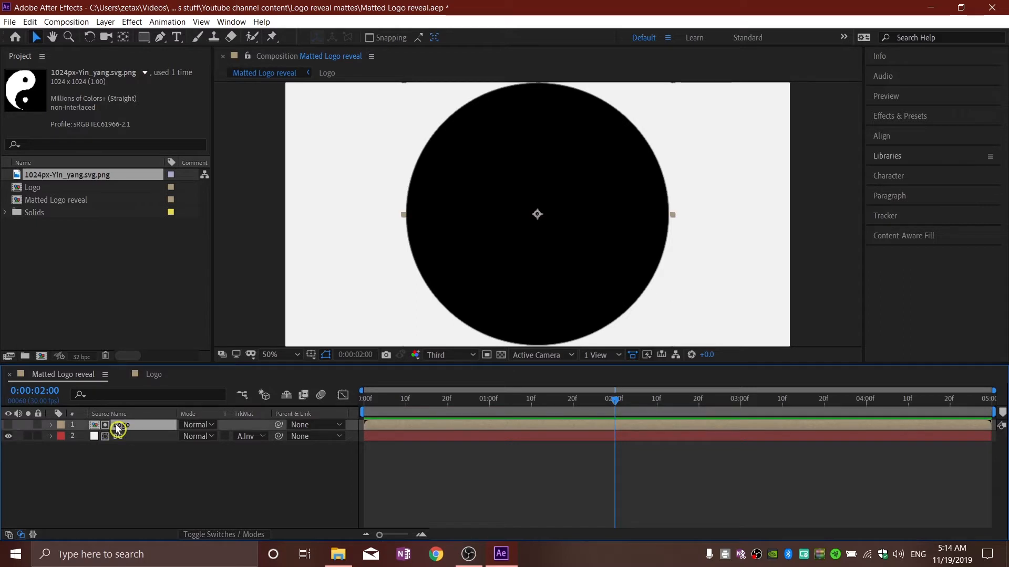
pyautogui.press('s')
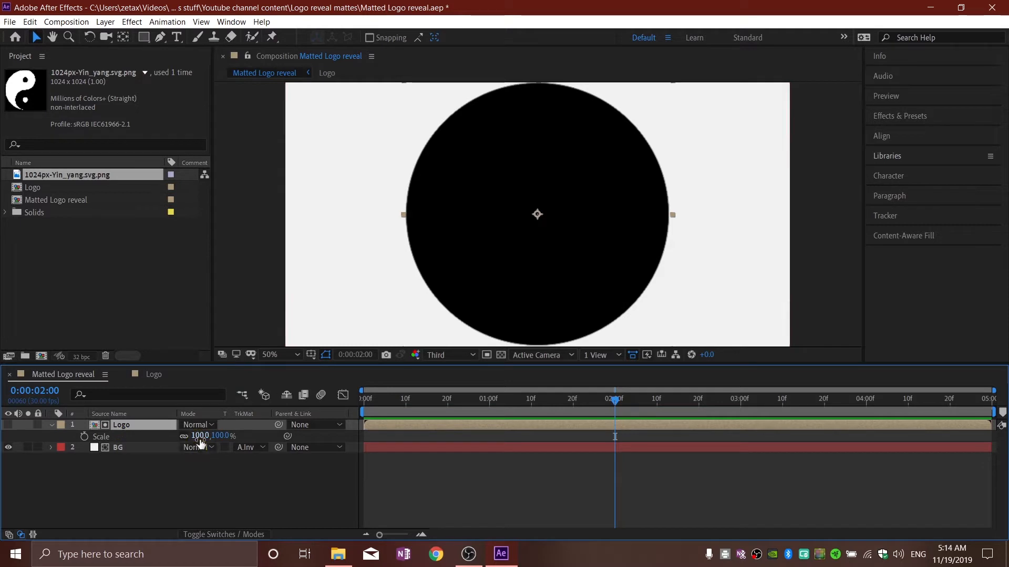
pyautogui.moveTo(202, 435); pyautogui.dragTo(162, 436)
# Step: Show the proportional grid as a sizing guide and keyframe the Logo layer's scale at 44%
pyautogui.click(315, 355)
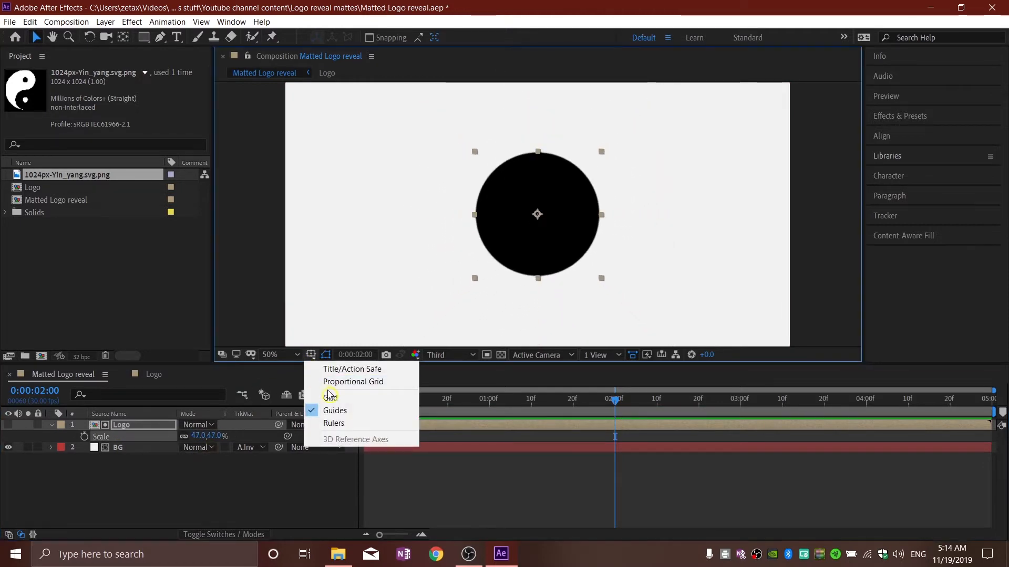
pyautogui.click(328, 387)
pyautogui.moveTo(197, 437)
pyautogui.mouseDown()
pyautogui.moveTo(185, 437)
pyautogui.moveTo(196, 438)
pyautogui.mouseUp()
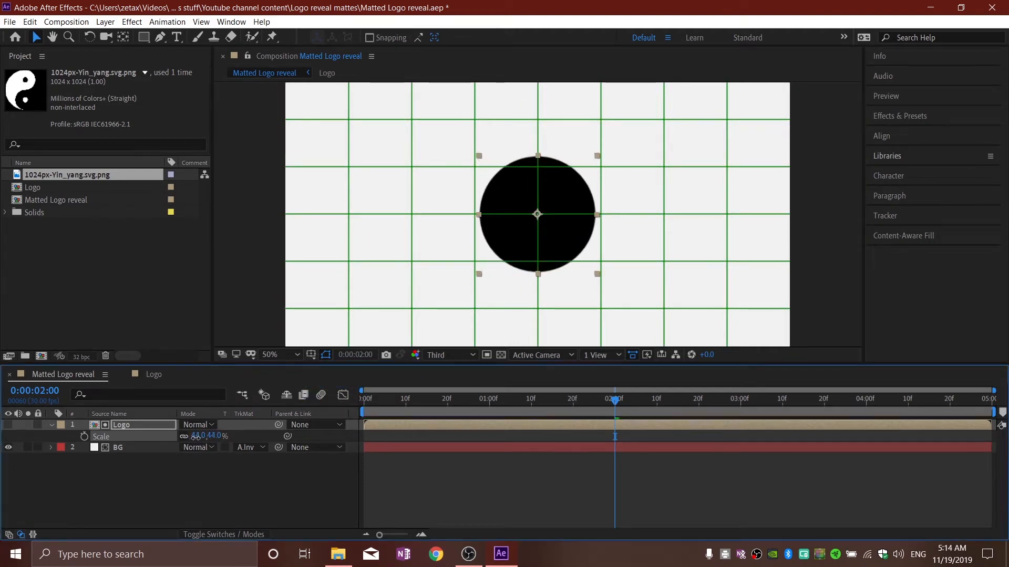
pyautogui.click(113, 473)
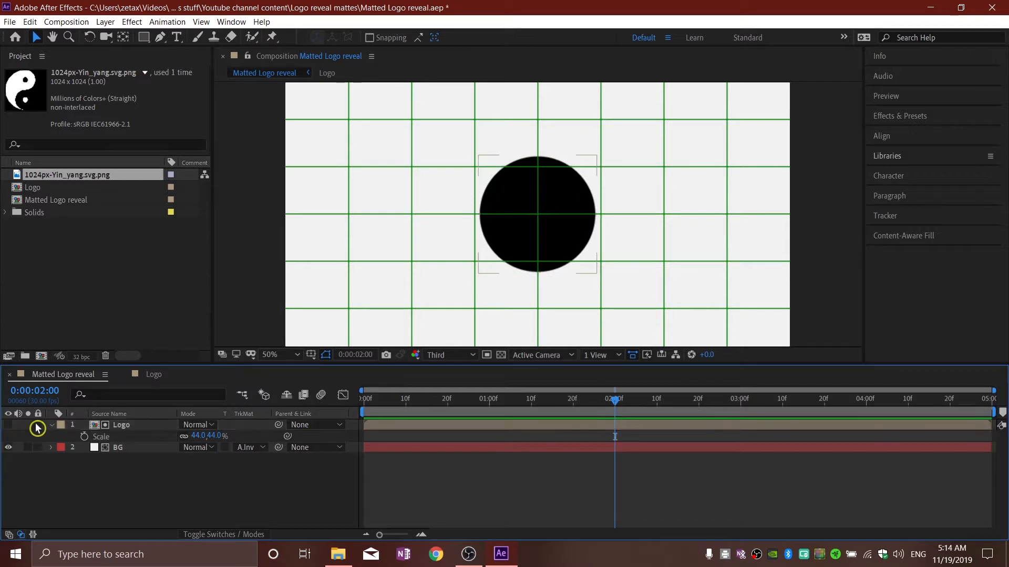
pyautogui.click(87, 438)
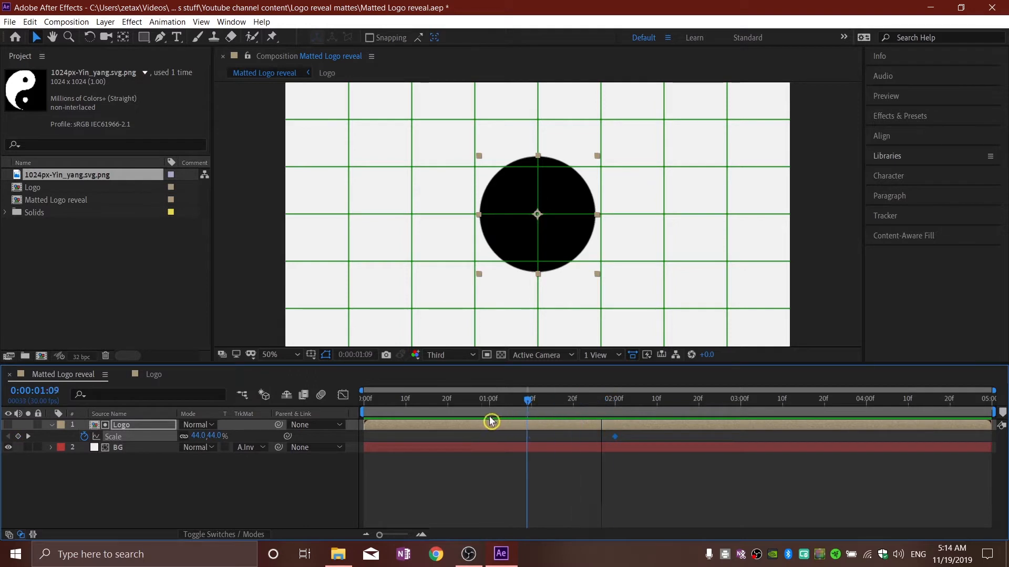
# Step: Set the Logo layer's scale to 221% at 0:00:00:00 and hide the proportional grid
pyautogui.press('Home')
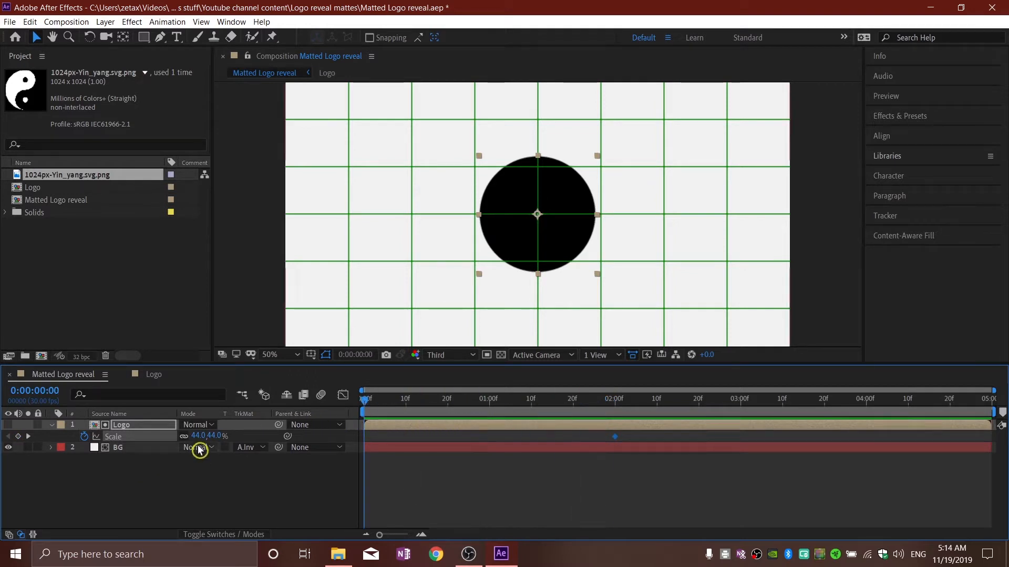
pyautogui.moveTo(200, 436); pyautogui.dragTo(315, 437)
pyautogui.click(306, 359)
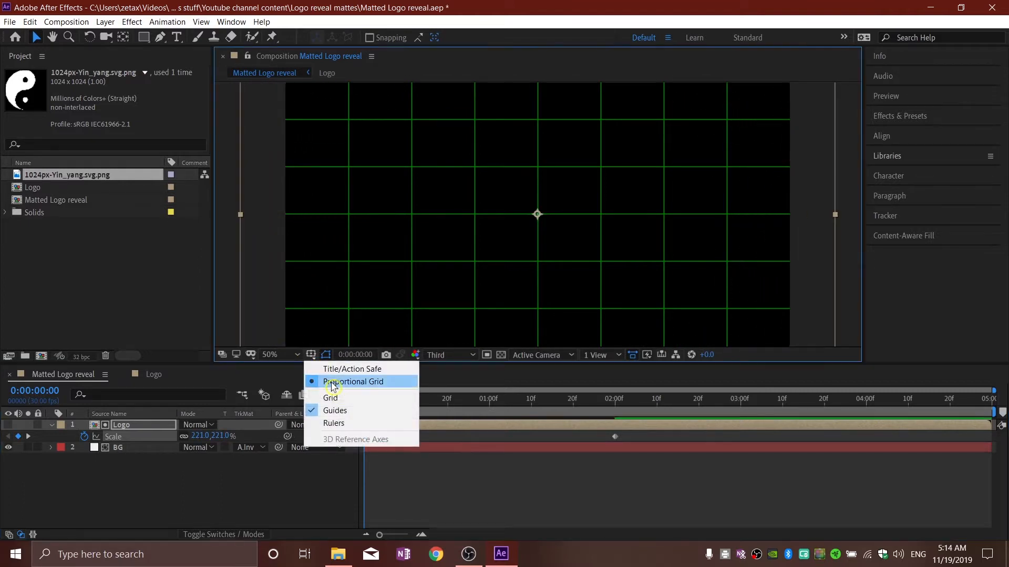
pyautogui.click(344, 383)
# Step: Inspect the opening of the scale animation up to 0:00:00:12 with the transparency grid temporarily shown
pyautogui.click(505, 359)
pyautogui.click(362, 403)
pyautogui.moveTo(361, 406); pyautogui.dragTo(414, 405)
pyautogui.click(502, 355)
# Step: Apply Easy Ease to both scale keyframes of the Logo layer and open their speed curve in the Graph Editor
pyautogui.moveTo(640, 438); pyautogui.dragTo(317, 466)
pyautogui.press('F9')
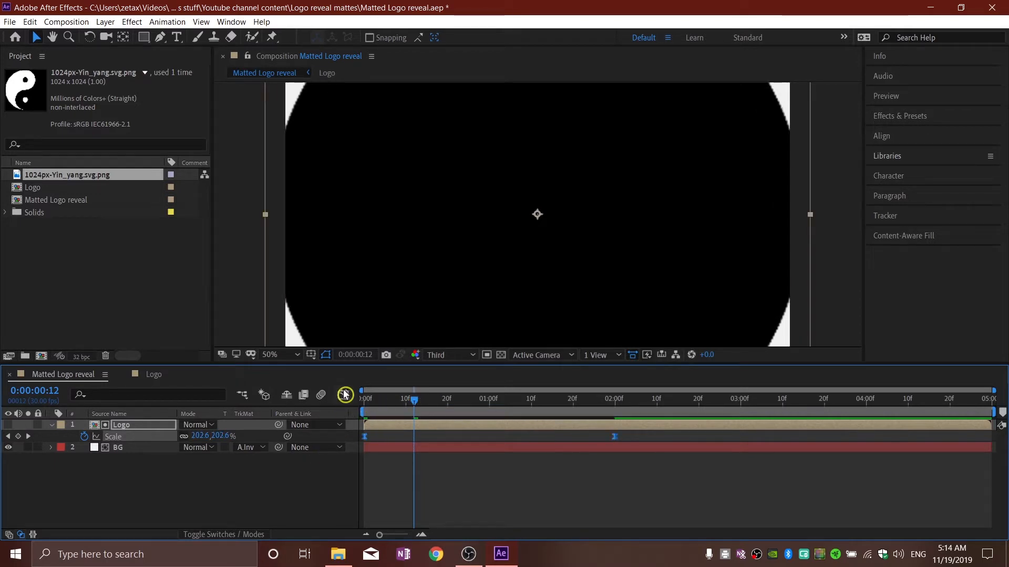
pyautogui.click(345, 394)
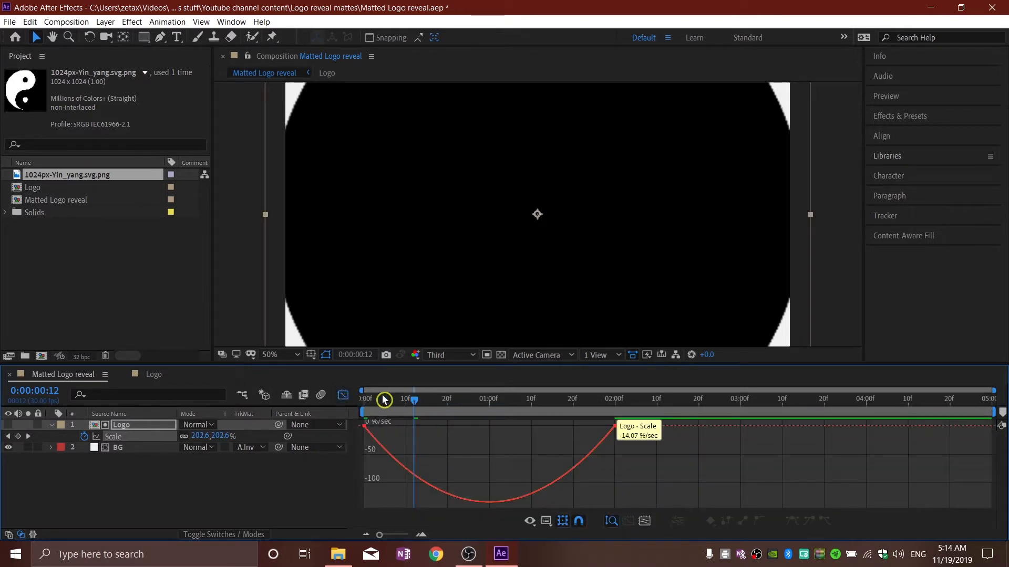
# Step: Reshape the Logo scale speed curve by extending the last keyframe's ease handle back to about 0:00:01:00, then close the Graph Editor
pyautogui.click(546, 521)
pyautogui.click(721, 442)
pyautogui.moveTo(647, 480); pyautogui.dragTo(592, 445)
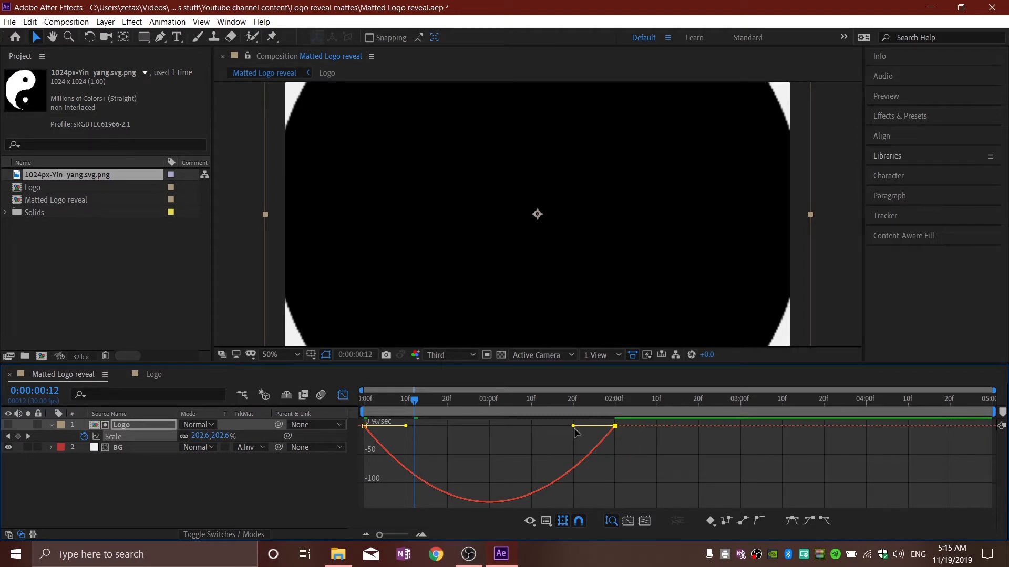
pyautogui.moveTo(575, 431); pyautogui.dragTo(489, 429)
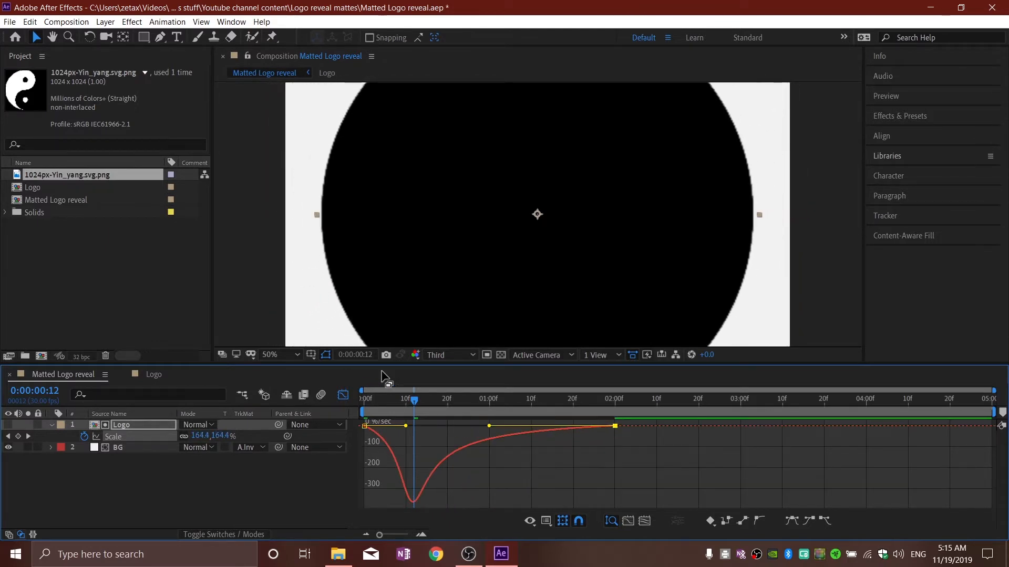
pyautogui.moveTo(416, 399); pyautogui.dragTo(364, 400)
pyautogui.click(342, 394)
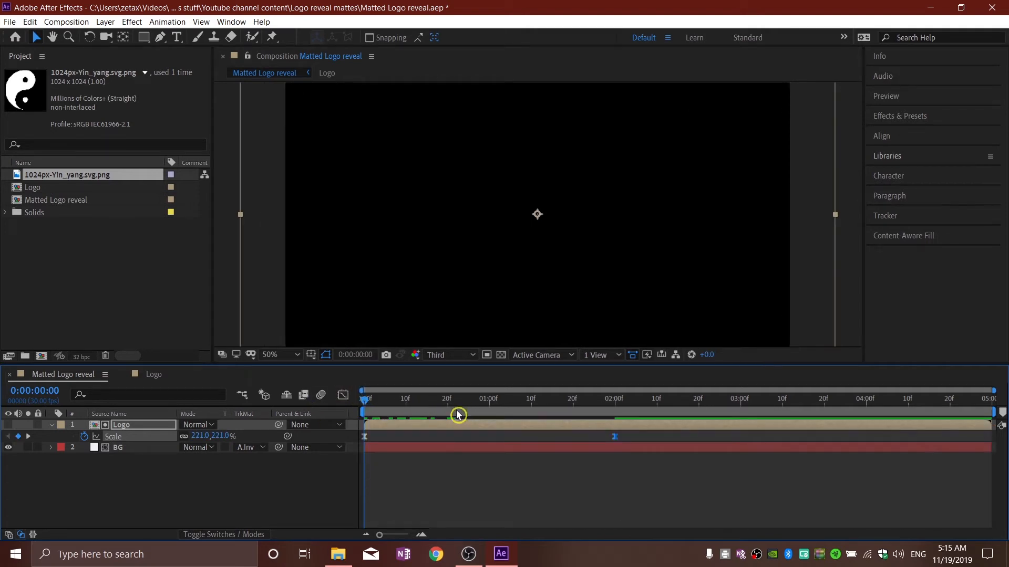
# Step: Preview the reshaped scale animation from the start of the timeline
pyautogui.press('space')
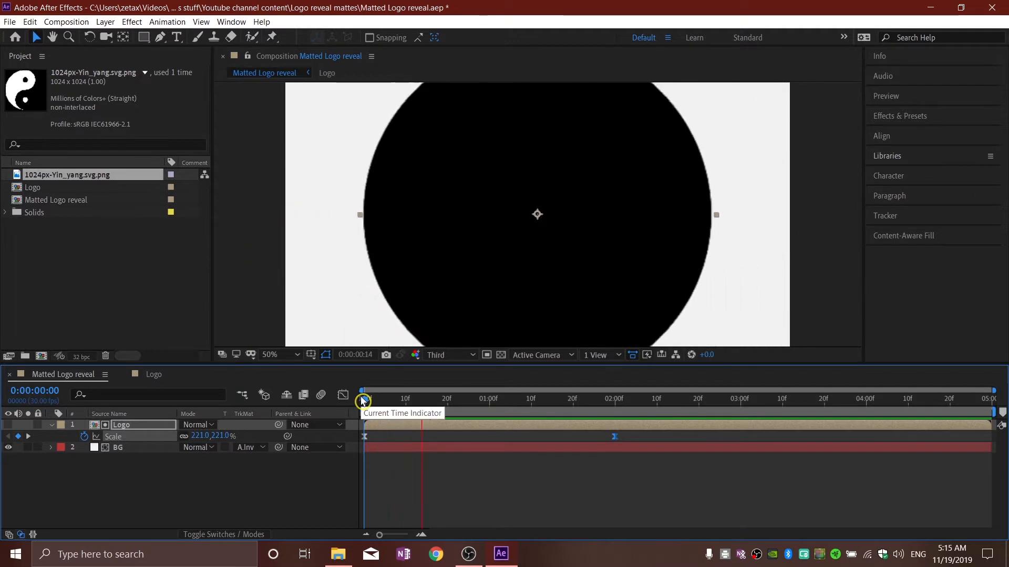
pyautogui.press('space')
pyautogui.click(368, 401)
pyautogui.press('space')
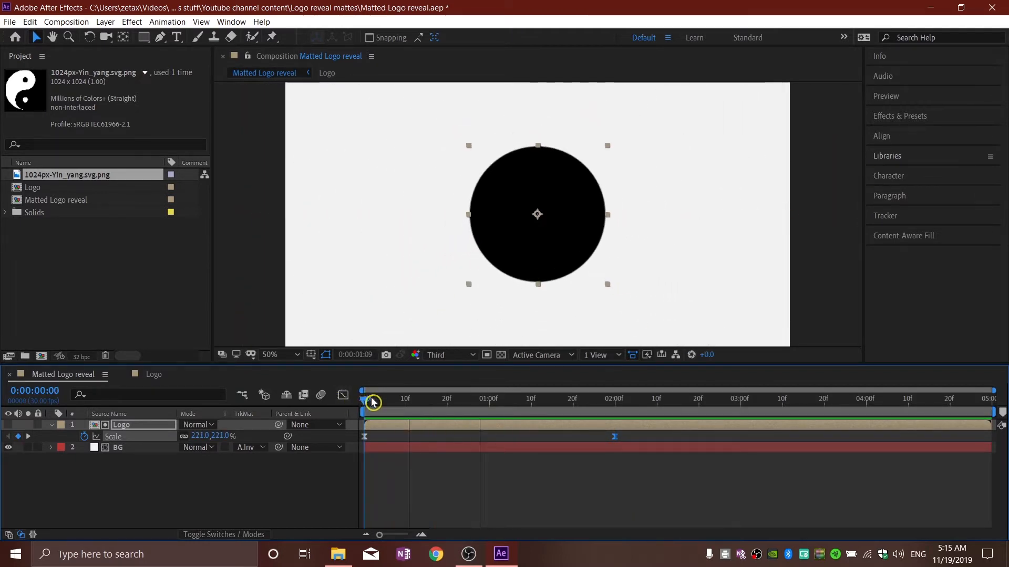
pyautogui.press('space')
# Step: Move the Logo layer's last scale keyframe to 0:00:02:16 and preview the longer animation
pyautogui.moveTo(614, 440); pyautogui.dragTo(651, 440)
pyautogui.moveTo(680, 440); pyautogui.dragTo(681, 438)
pyautogui.press('space')
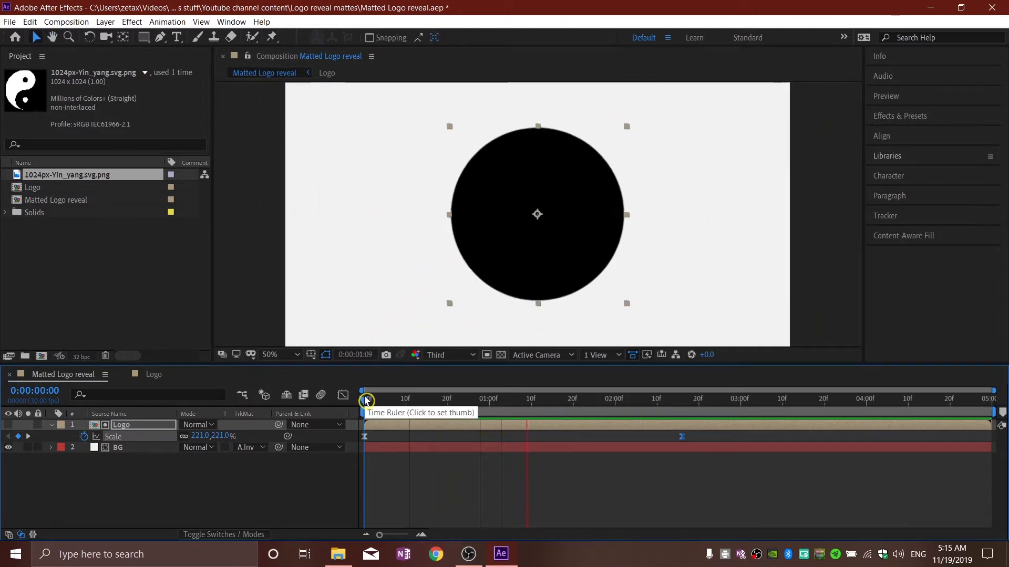
pyautogui.moveTo(366, 400)
pyautogui.mouseDown()
pyautogui.moveTo(581, 402)
pyautogui.moveTo(367, 420)
pyautogui.mouseUp()
# Step: Duplicate the Logo matte layer and make the top copy visible
pyautogui.click(108, 476)
pyautogui.click(129, 425)
pyautogui.hotkey('ctrl', 'd')
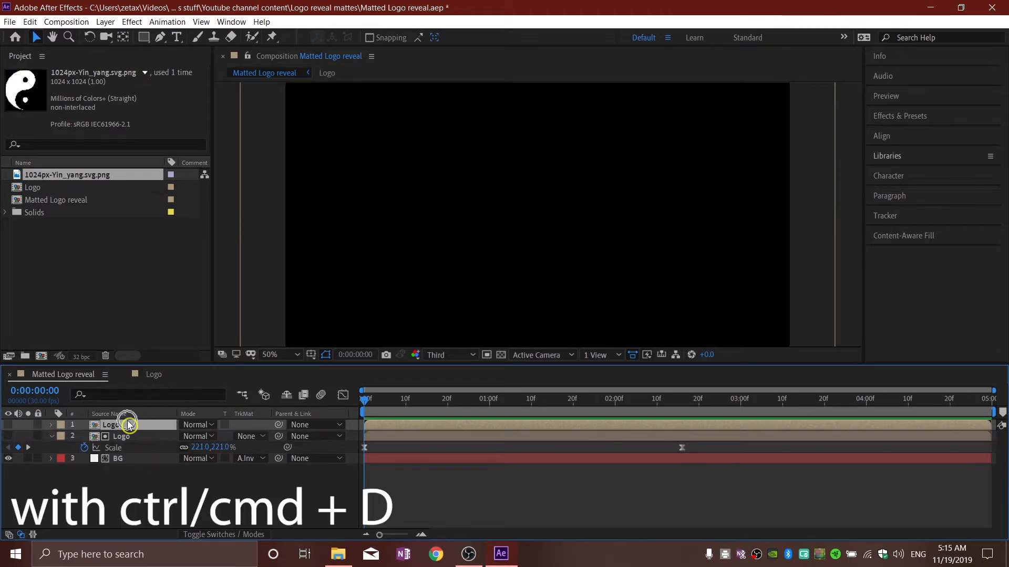
pyautogui.click(10, 428)
pyautogui.moveTo(367, 400)
pyautogui.mouseDown()
pyautogui.moveTo(494, 404)
pyautogui.moveTo(367, 411)
pyautogui.mouseUp()
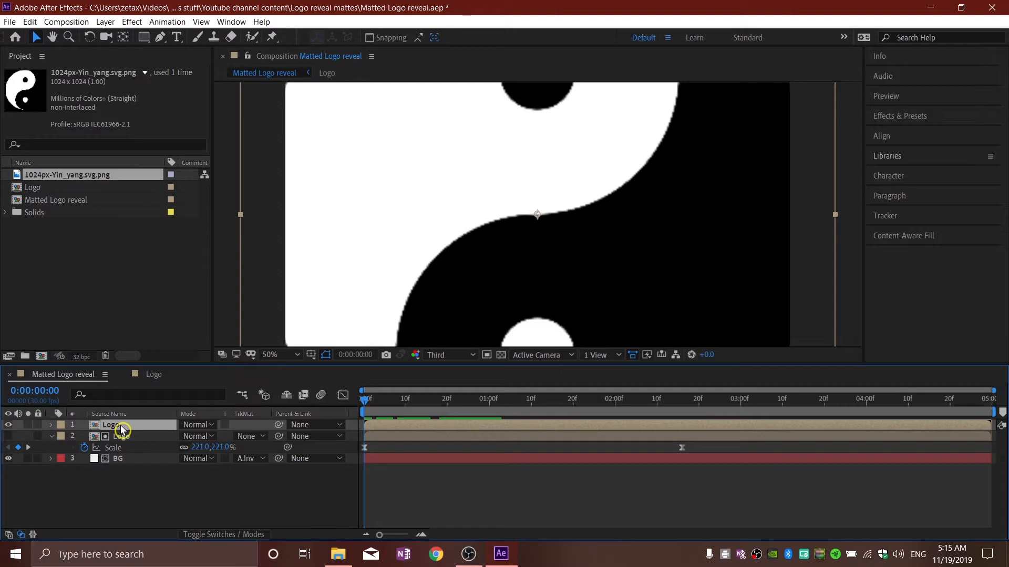
# Step: Keyframe the top Logo layer's opacity at 0% at 0:00:01:25
pyautogui.press('t')
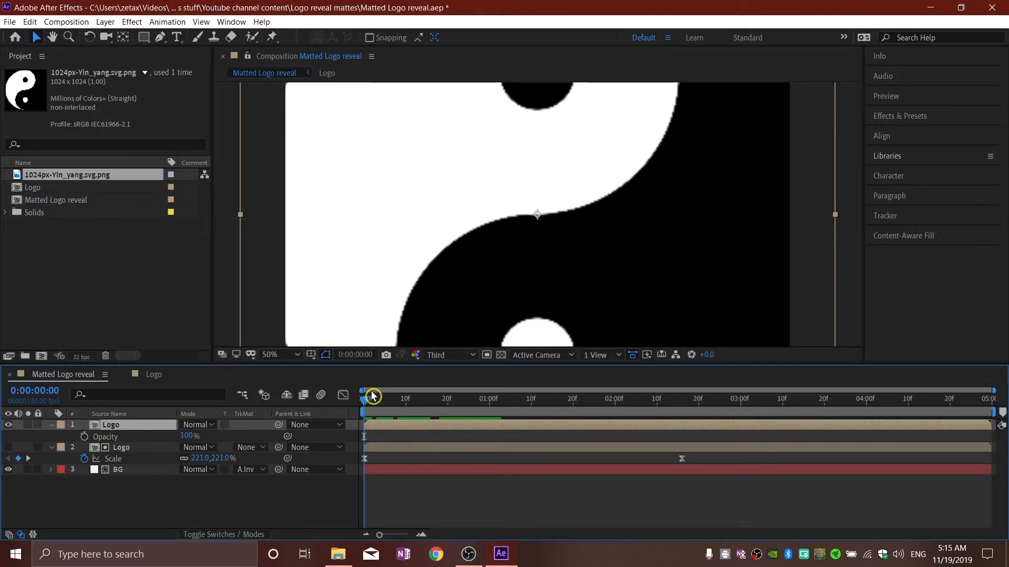
pyautogui.moveTo(367, 402); pyautogui.dragTo(596, 413)
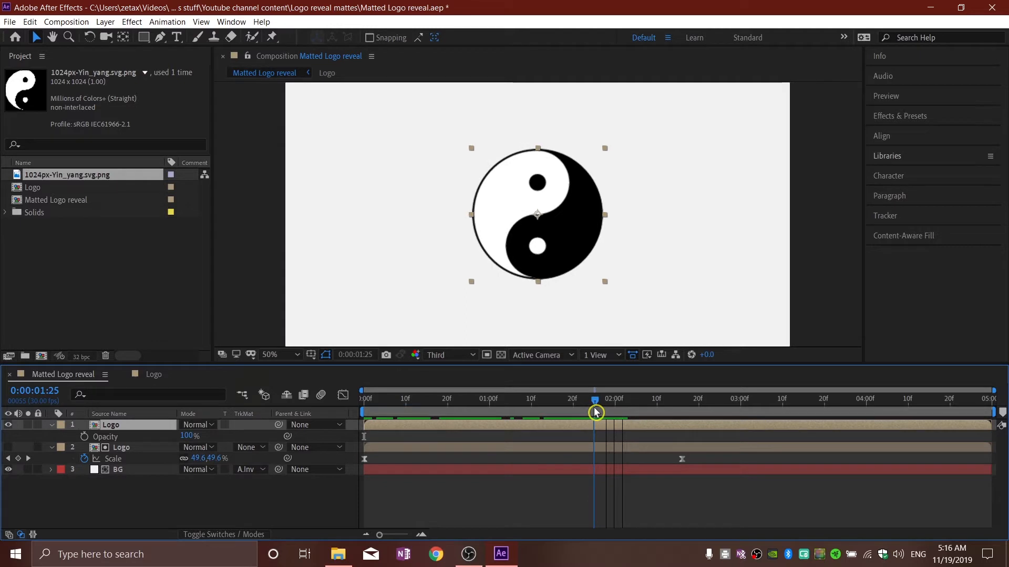
pyautogui.click(85, 436)
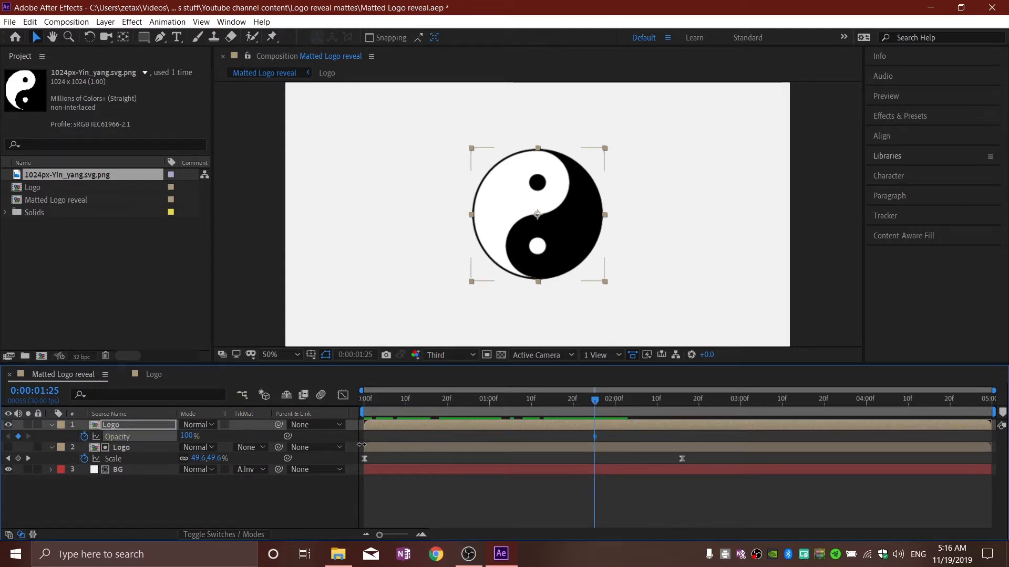
pyautogui.write('0')
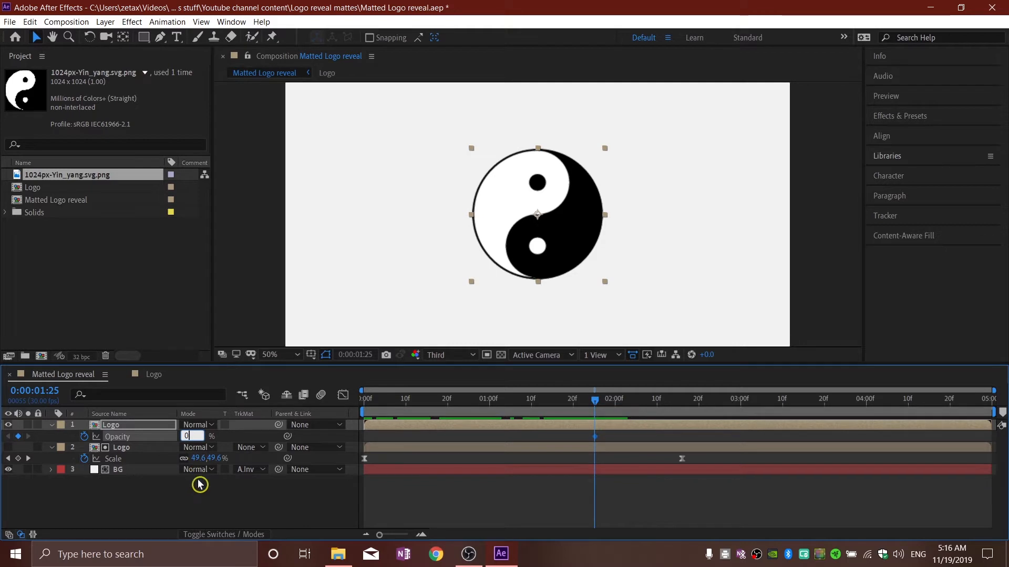
pyautogui.click(198, 480)
# Step: Set the top Logo layer's opacity to 100% at 0:00:02:16 and apply Easy Ease to both opacity keyframes
pyautogui.moveTo(600, 402); pyautogui.dragTo(674, 404)
pyautogui.click(377, 415)
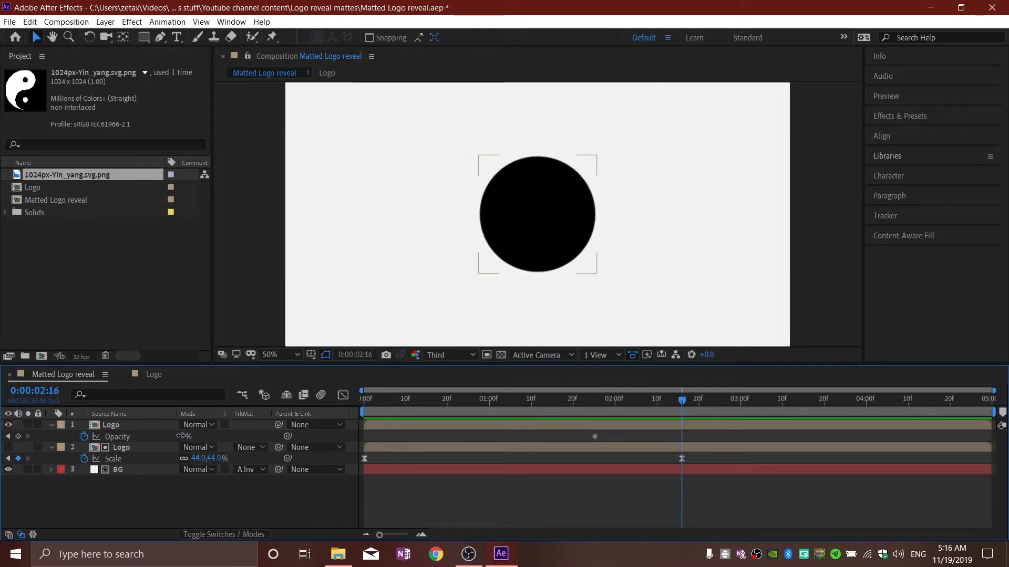
pyautogui.write('100')
pyautogui.click(279, 486)
pyautogui.moveTo(710, 436); pyautogui.dragTo(546, 437)
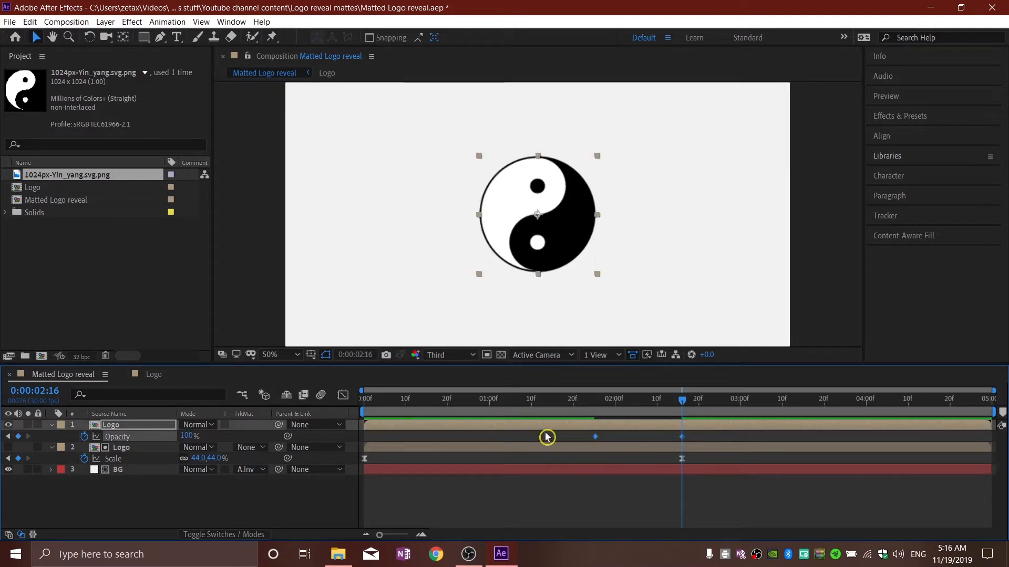
# Step: Try extending the last opacity keyframe's ease handle in the speed graph and preview the fade from the start
pyautogui.click(343, 395)
pyautogui.moveTo(715, 468); pyautogui.dragTo(643, 508)
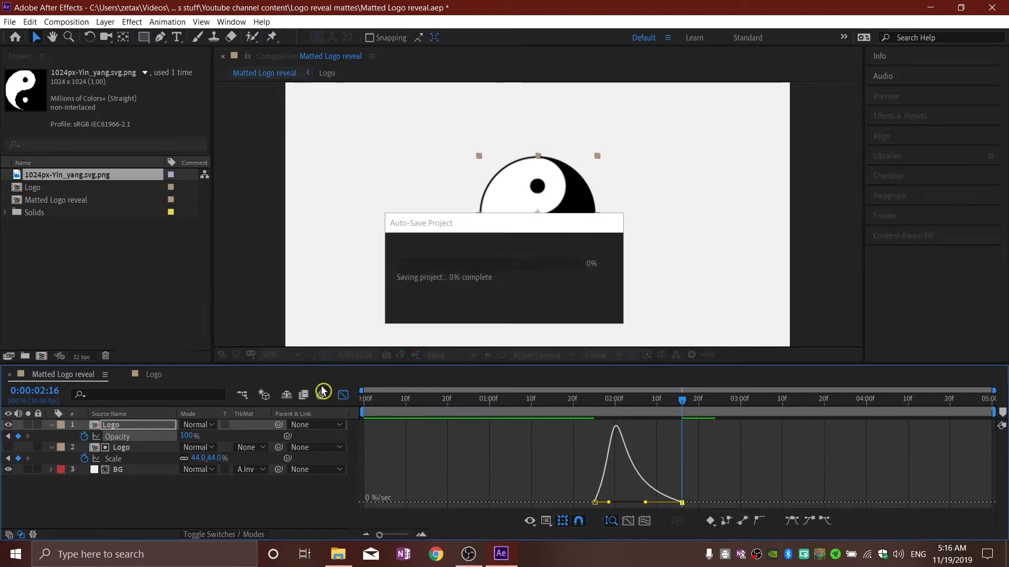
pyautogui.click(348, 393)
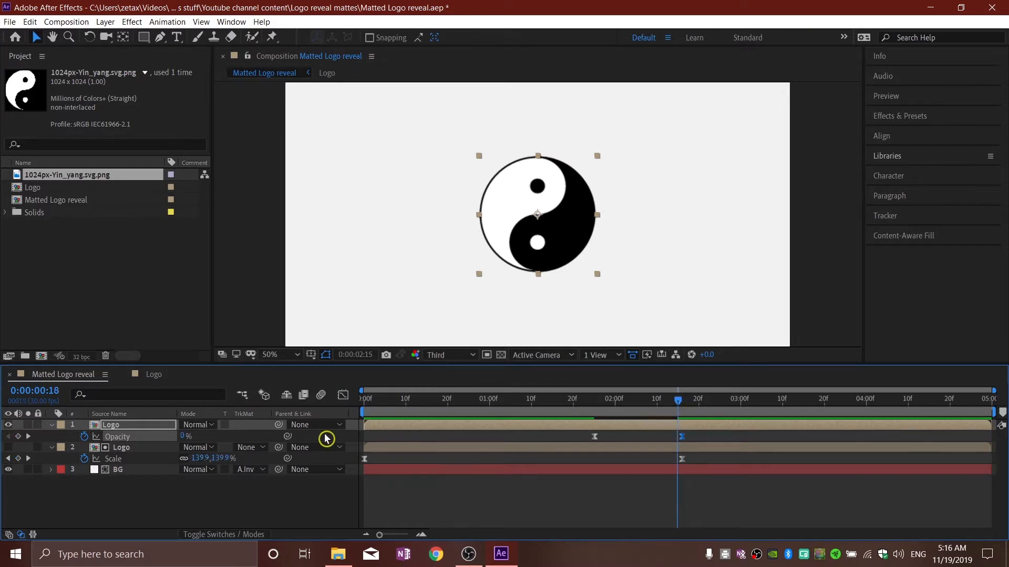
pyautogui.press('Home')
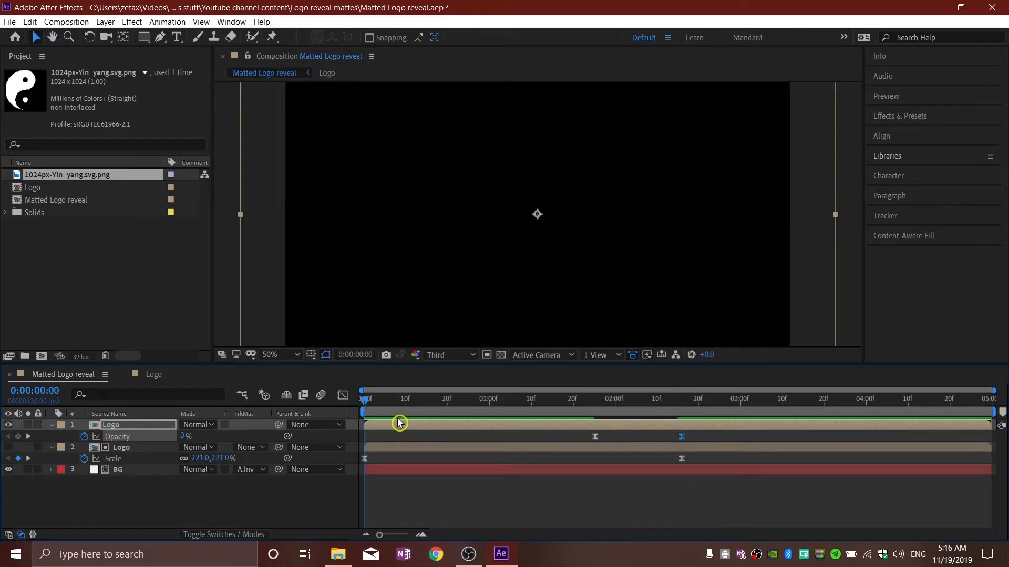
pyautogui.press('space')
pyautogui.click(373, 401)
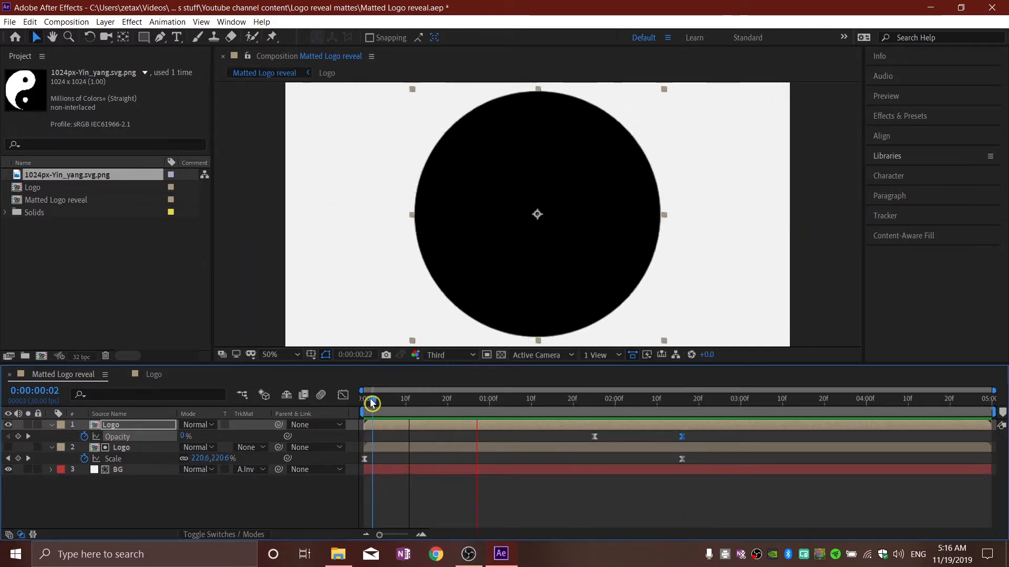
pyautogui.moveTo(371, 404); pyautogui.dragTo(393, 403)
# Step: Undo the last reshaping of the opacity speed curve and close the Graph Editor
pyautogui.click(342, 397)
pyautogui.click(697, 486)
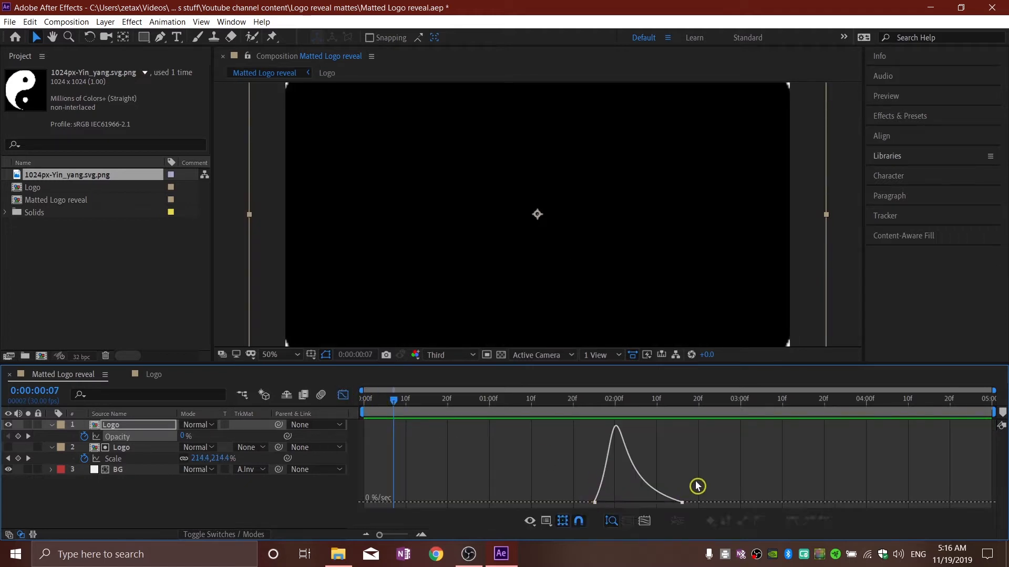
pyautogui.hotkey('ctrl', 'z')
pyautogui.hotkey('ctrl', 'z')
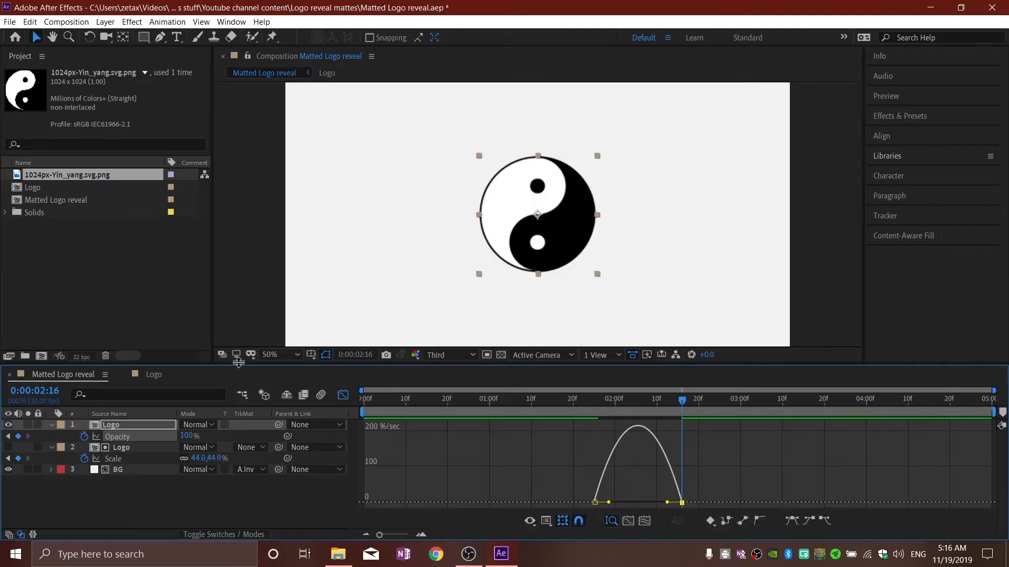
pyautogui.click(343, 395)
# Step: Review the logo reveal from the start through 0:00:03:00 with the transparency grid shown
pyautogui.moveTo(680, 407); pyautogui.dragTo(367, 404)
pyautogui.press('space')
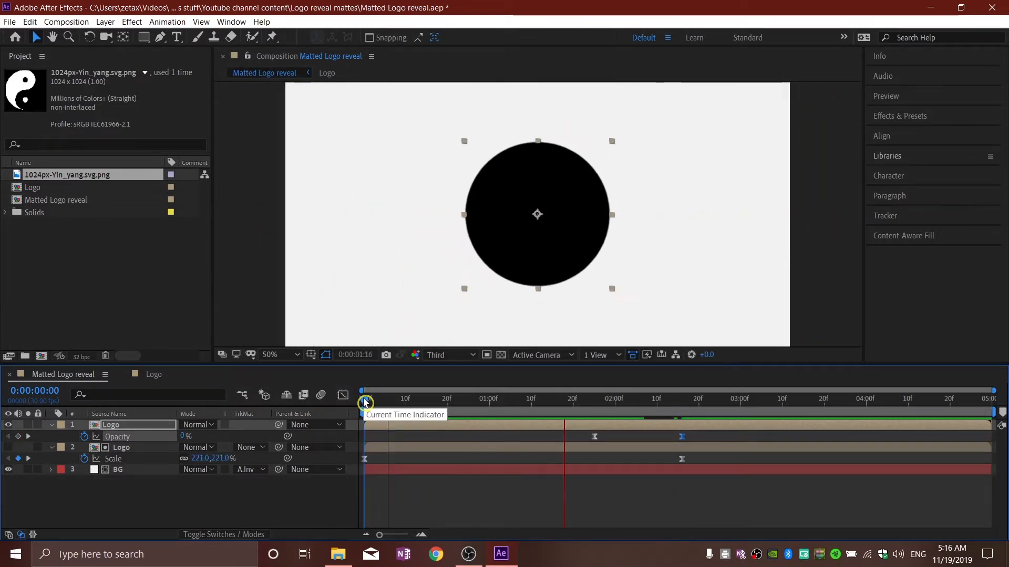
pyautogui.moveTo(366, 403); pyautogui.dragTo(385, 402)
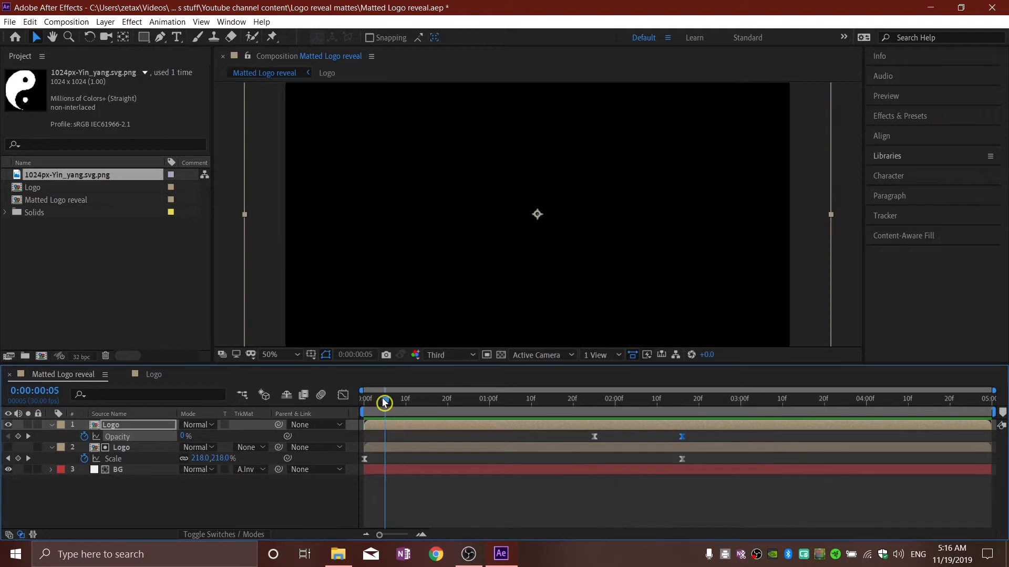
pyautogui.click(502, 356)
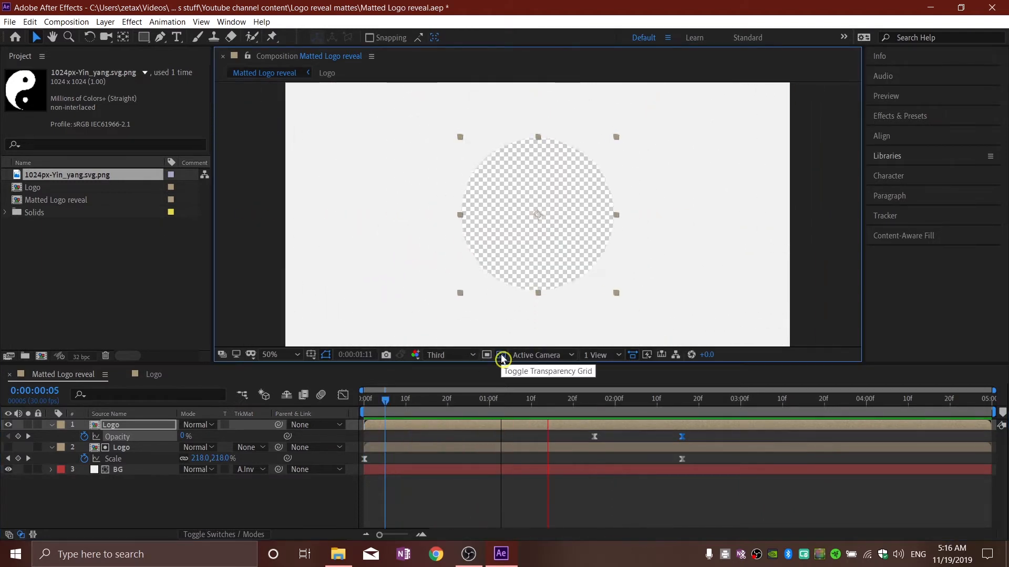
pyautogui.moveTo(385, 403); pyautogui.dragTo(366, 402)
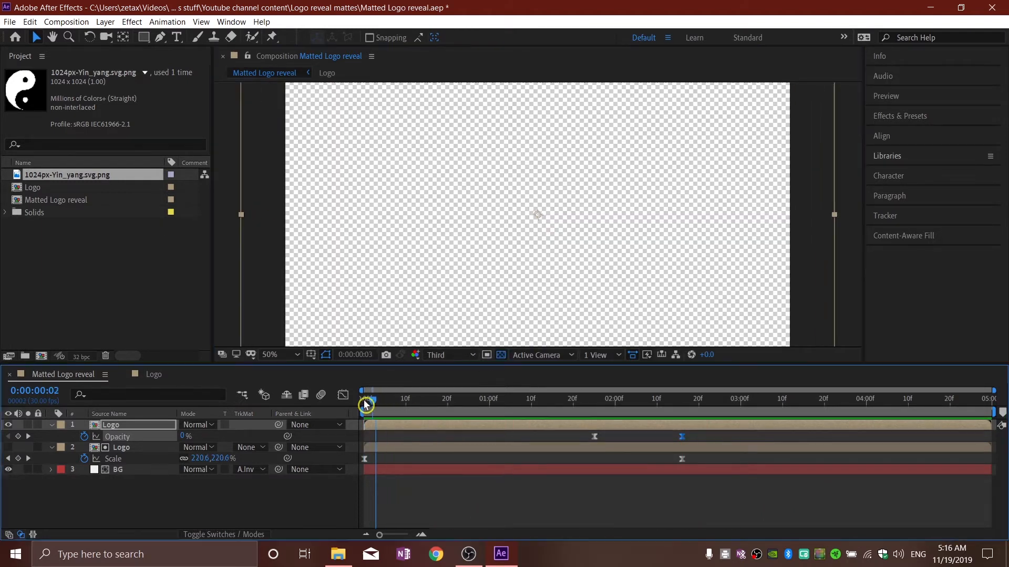
pyautogui.moveTo(461, 391); pyautogui.dragTo(684, 392)
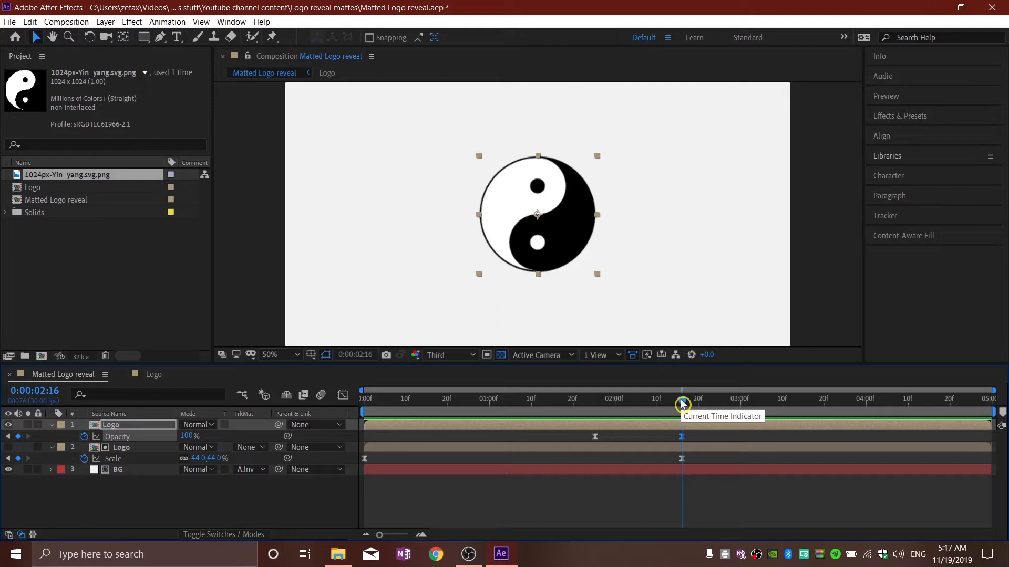
pyautogui.moveTo(683, 404); pyautogui.dragTo(742, 421)
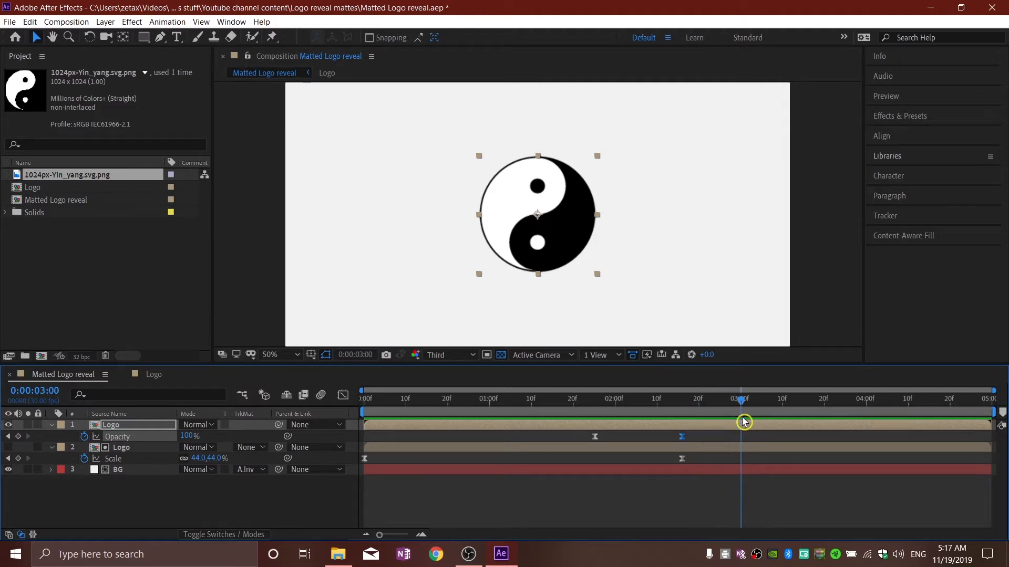
# Step: Animate the top Logo layer's position from 960, 540 at 0:00:02:16 up to 960, 436 at 0:00:03:00
pyautogui.click(130, 426)
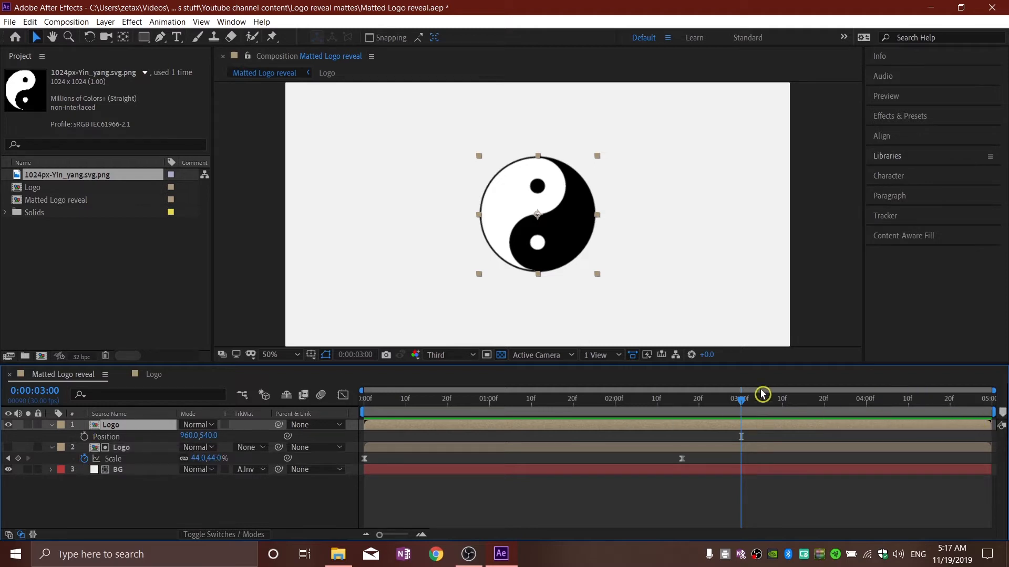
pyautogui.moveTo(744, 404); pyautogui.dragTo(682, 411)
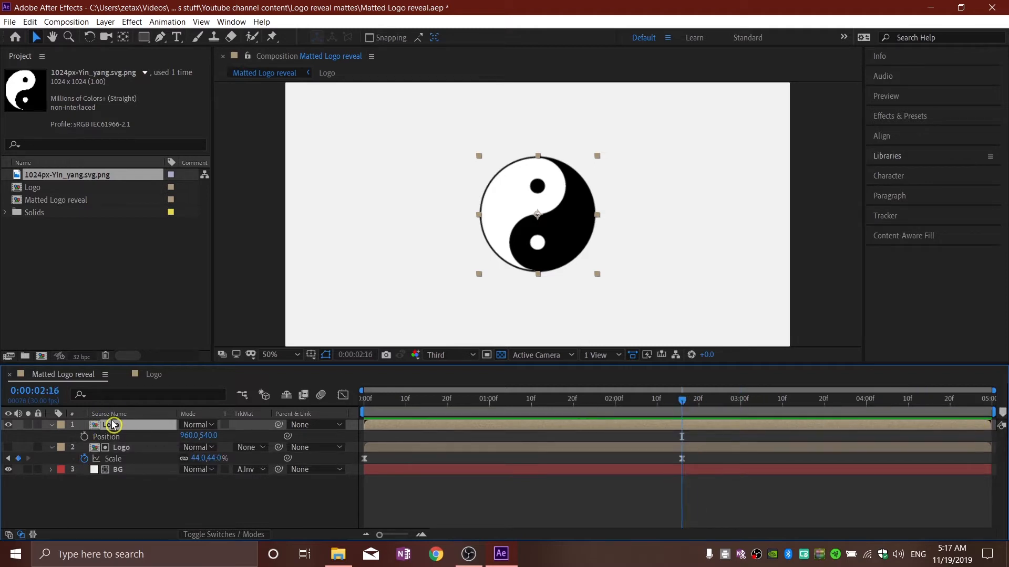
pyautogui.click(85, 437)
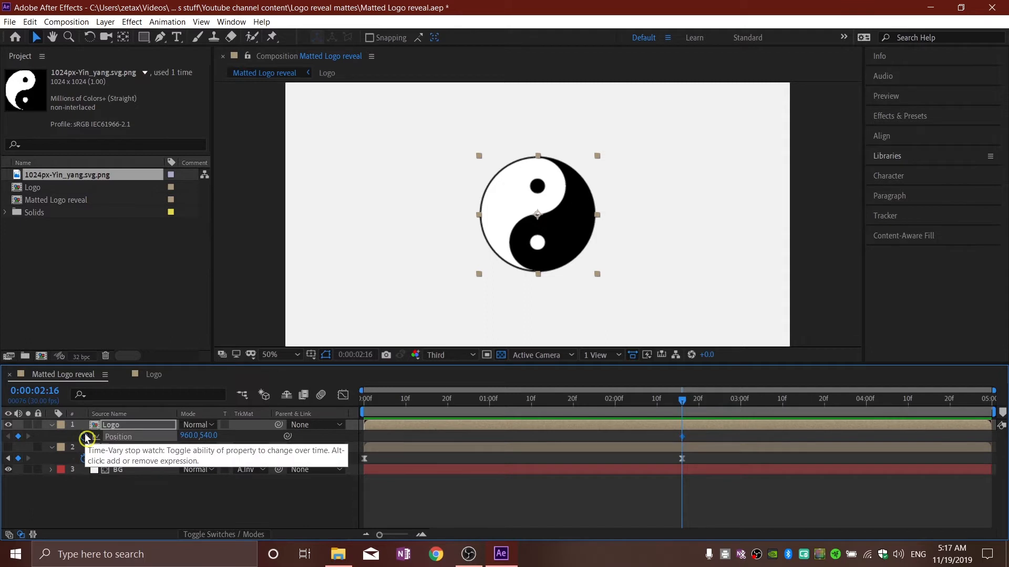
pyautogui.moveTo(687, 404); pyautogui.dragTo(741, 404)
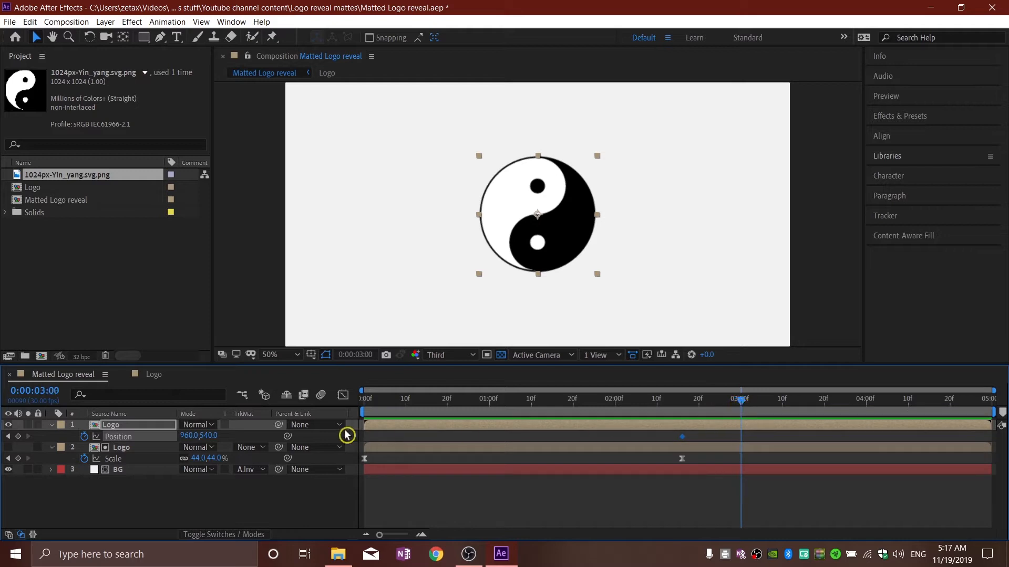
pyautogui.moveTo(209, 436); pyautogui.dragTo(127, 439)
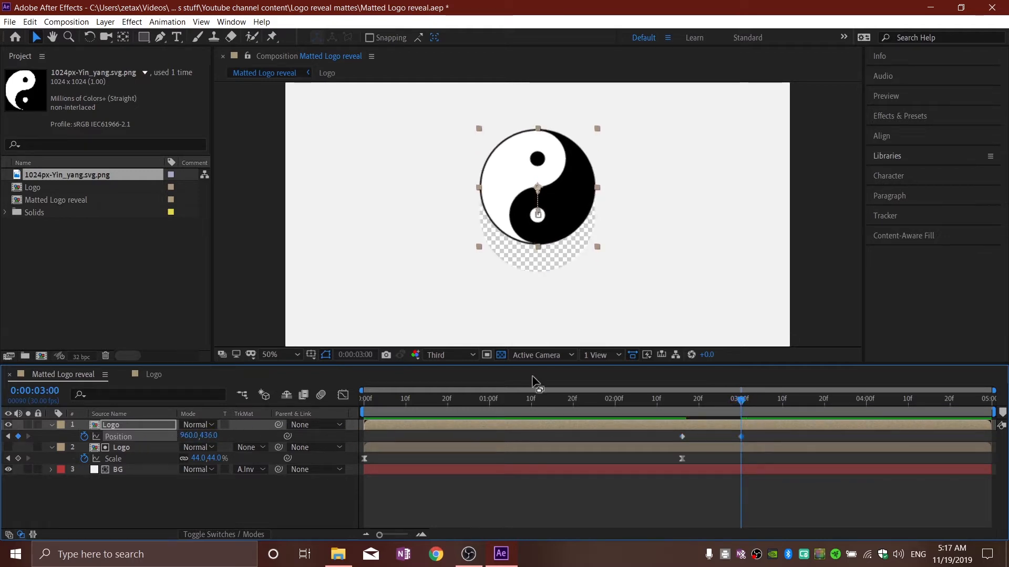
# Step: Trim the end of the lower Logo matte layer to 0:00:02:16 and check the frame at 0:00:03:00
pyautogui.moveTo(739, 401); pyautogui.dragTo(681, 413)
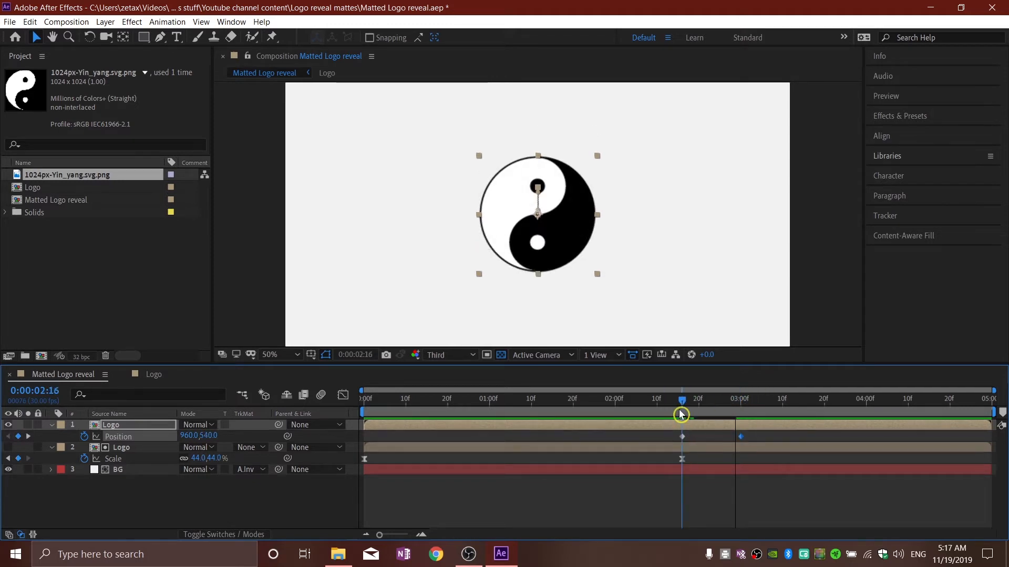
pyautogui.click(396, 449)
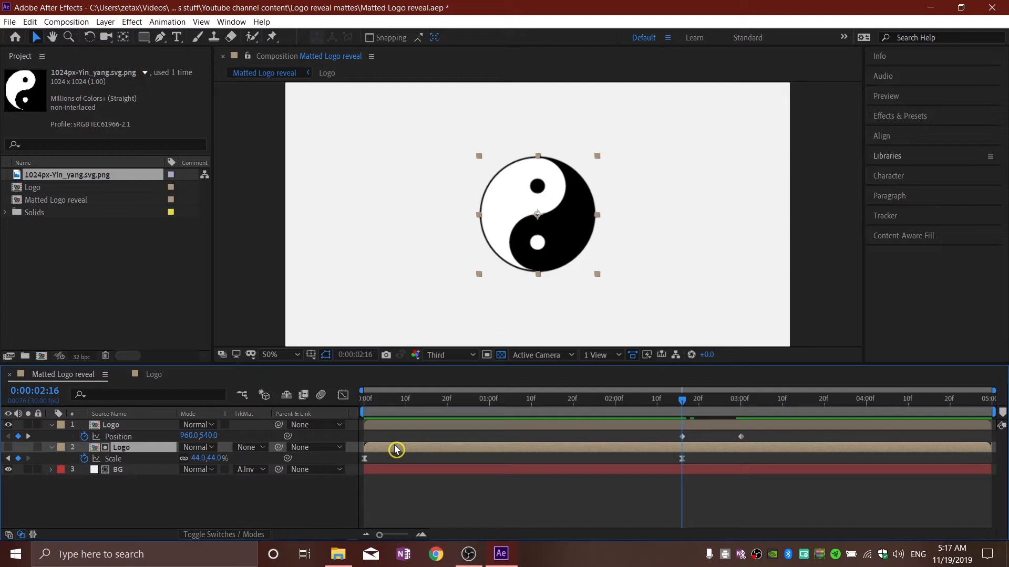
pyautogui.hotkey('alt', ']')
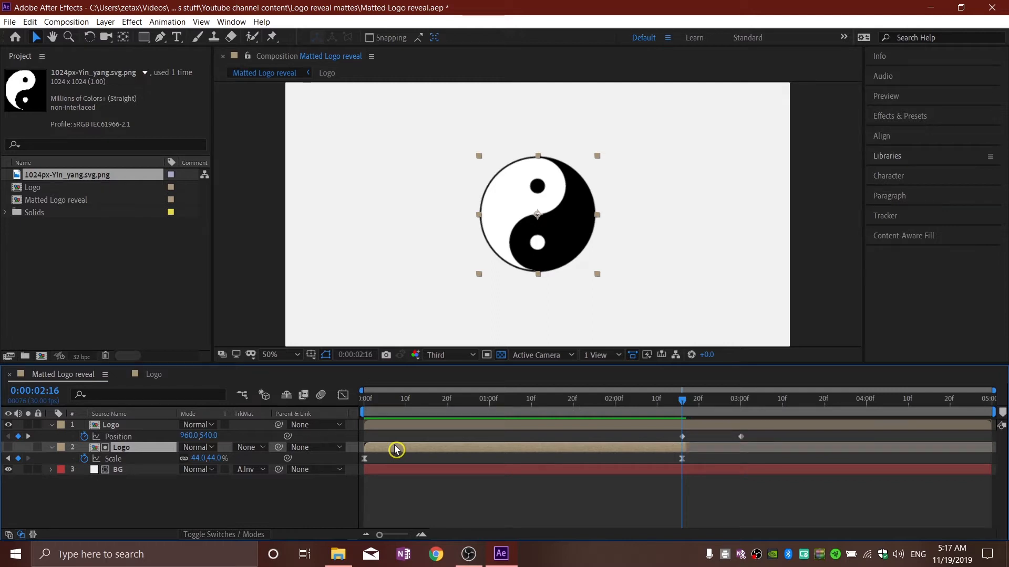
pyautogui.moveTo(682, 404); pyautogui.dragTo(741, 427)
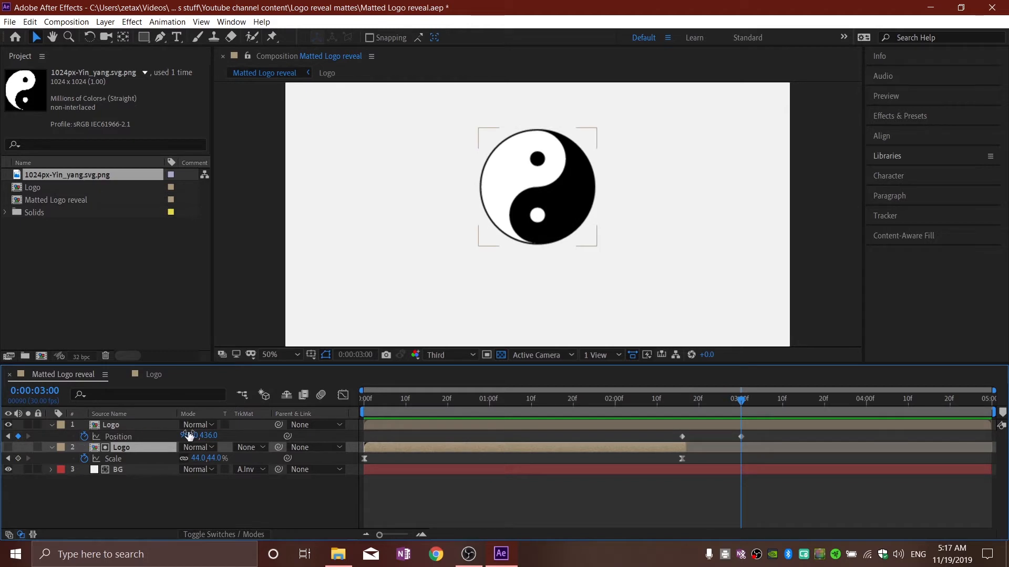
# Step: Set the top Logo's position at 0:00:03:00 to 960, 400 and reshape its eased speed curve to start fast and settle slowly
pyautogui.moveTo(209, 436); pyautogui.dragTo(190, 438)
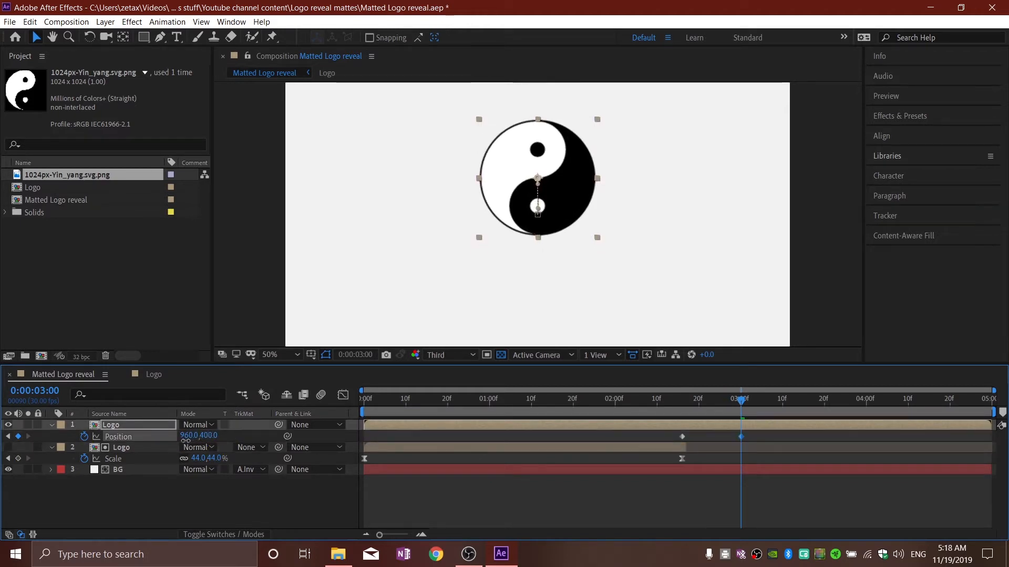
pyautogui.moveTo(758, 442); pyautogui.dragTo(624, 454)
pyautogui.click(344, 400)
pyautogui.moveTo(791, 469); pyautogui.dragTo(699, 504)
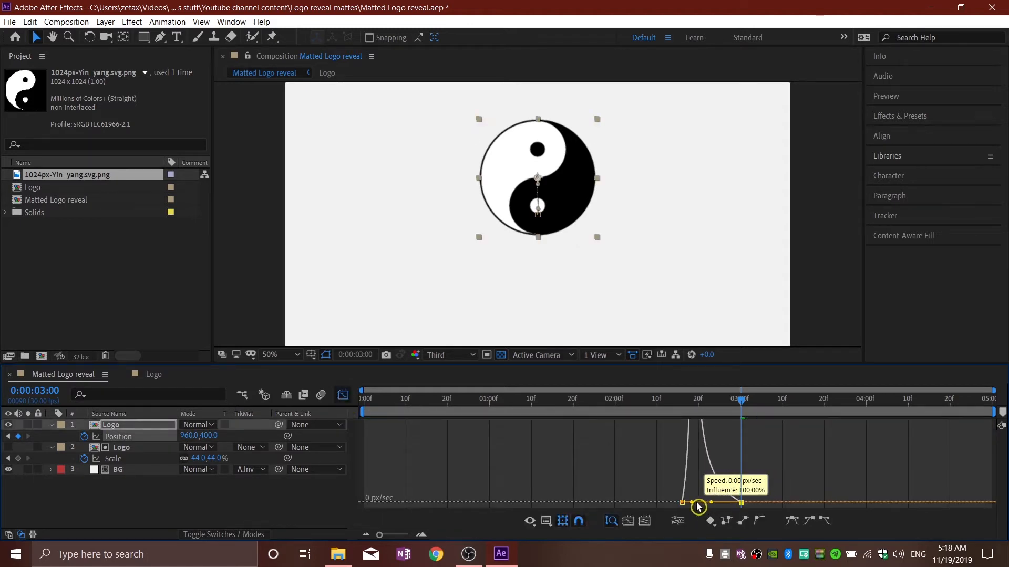
pyautogui.click(343, 395)
# Step: Preview the top Logo layer's upward move from 0:00:02:09
pyautogui.moveTo(739, 406); pyautogui.dragTo(655, 405)
pyautogui.press('space')
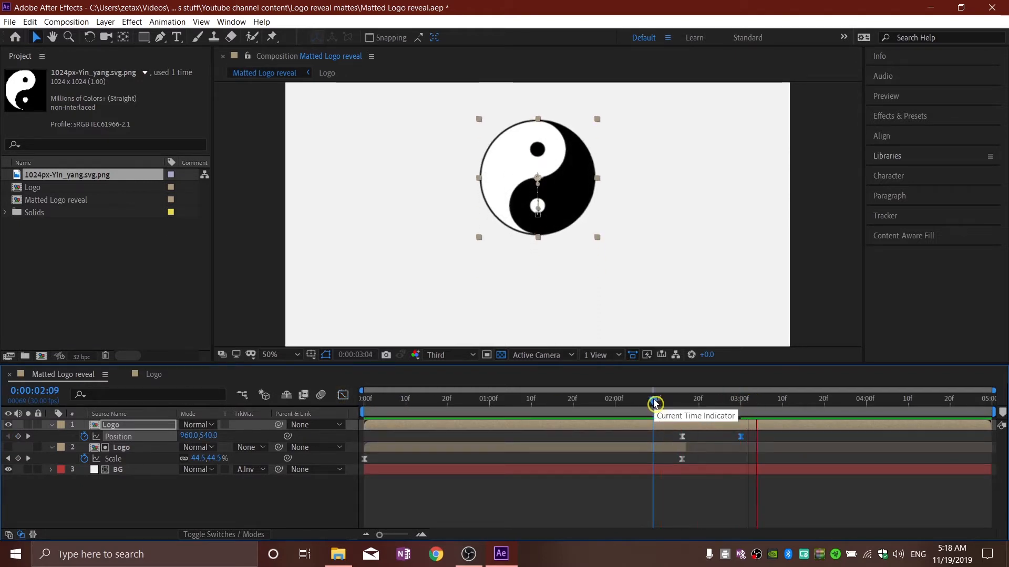
pyautogui.click(657, 407)
# Step: Animate the top Logo layer's rotation from 0x+0.0° at 0:00:02:16 to 1x+0.0° at 0:00:03:00
pyautogui.moveTo(658, 407); pyautogui.dragTo(682, 404)
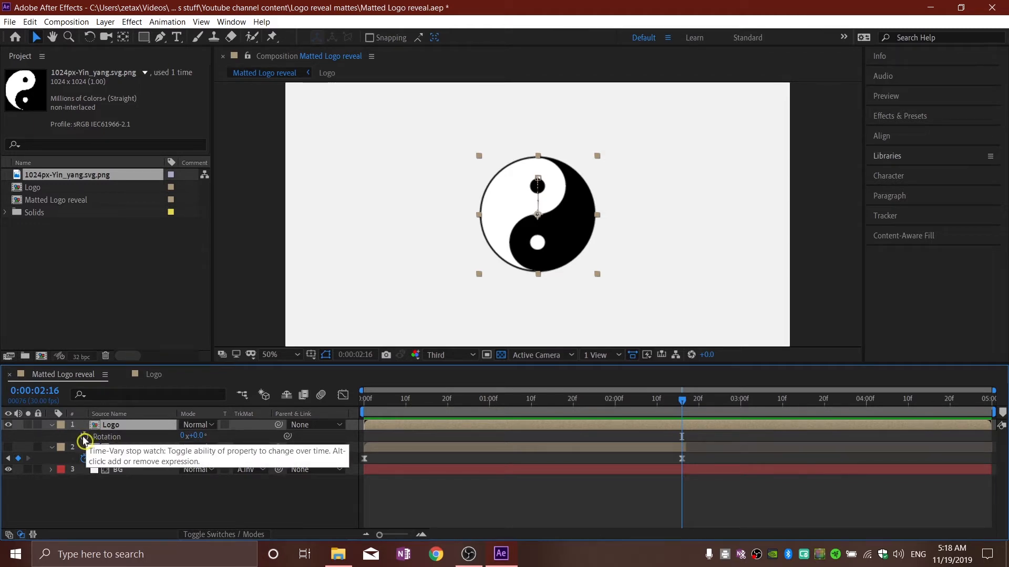
pyautogui.click(84, 437)
pyautogui.moveTo(684, 402); pyautogui.dragTo(741, 402)
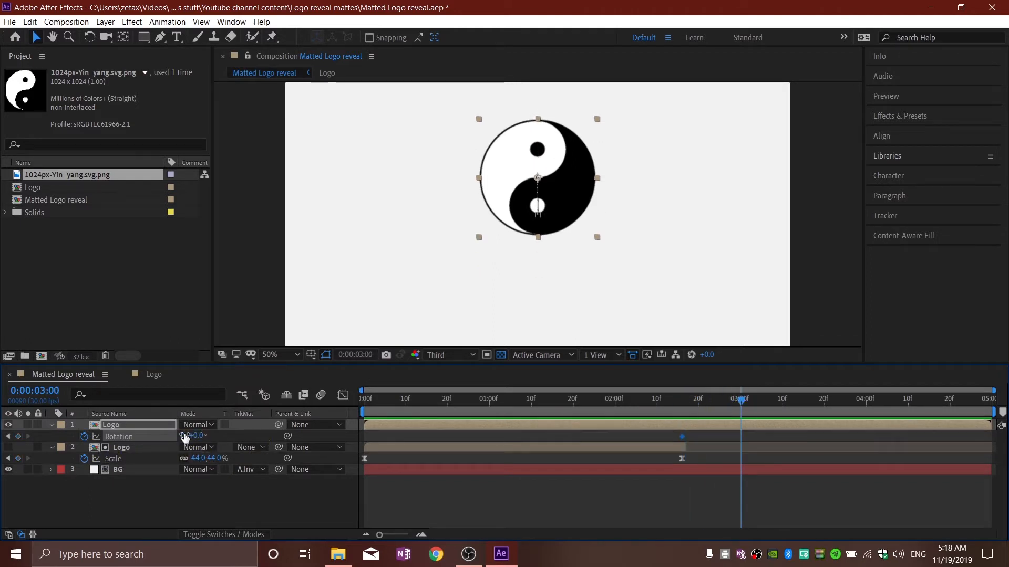
pyautogui.click(260, 441)
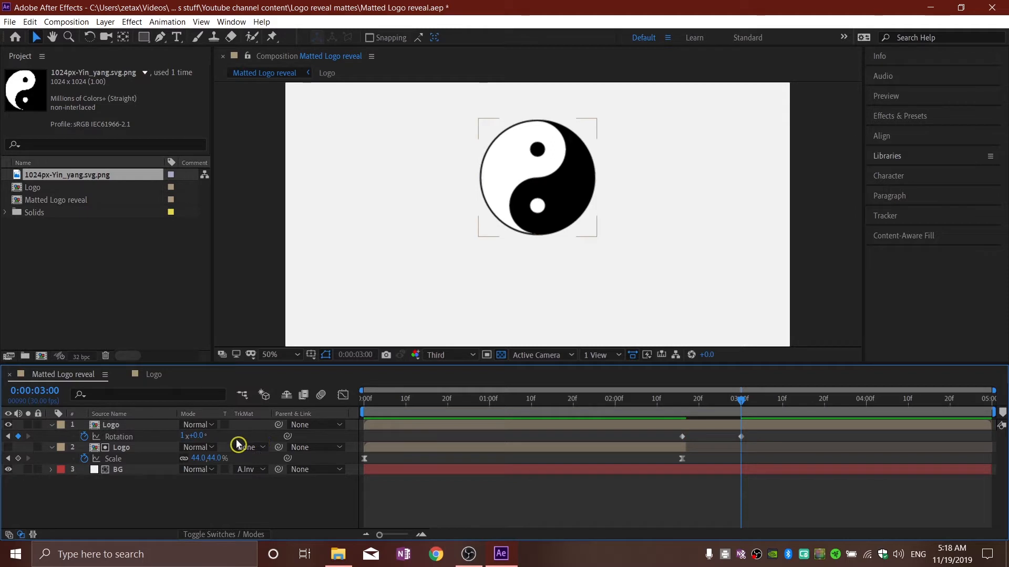
# Step: Ease both rotation keyframes and reshape their speed curve so the spin starts fast and slows toward the end
pyautogui.moveTo(775, 434); pyautogui.dragTo(615, 448)
pyautogui.click(345, 395)
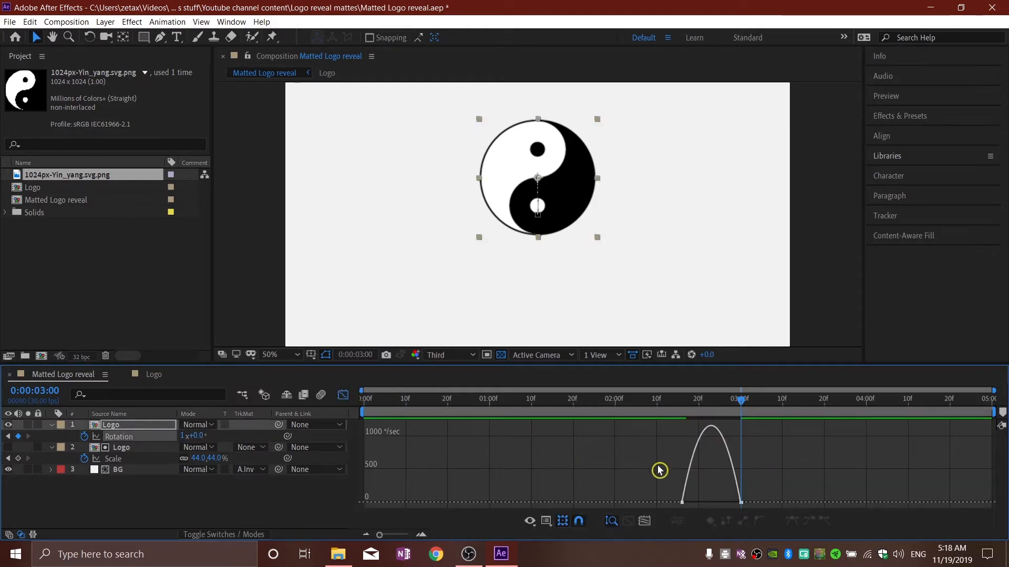
pyautogui.moveTo(732, 503); pyautogui.dragTo(711, 480)
pyautogui.click(740, 403)
pyautogui.click(347, 395)
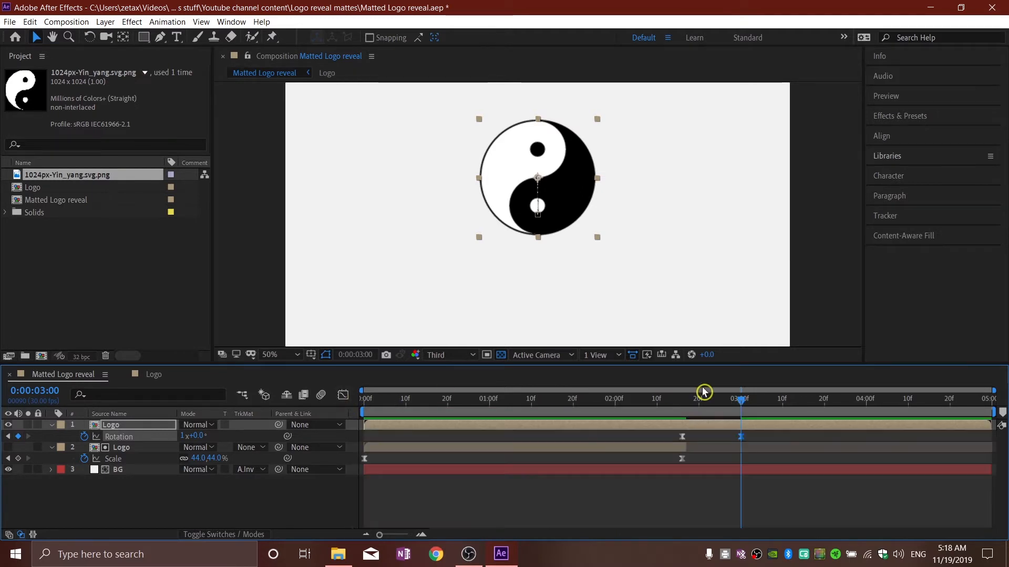
# Step: Limit the work area to the logo's move and spin, starting at about 0:00:02:08, and preview it
pyautogui.moveTo(746, 397); pyautogui.dragTo(652, 413)
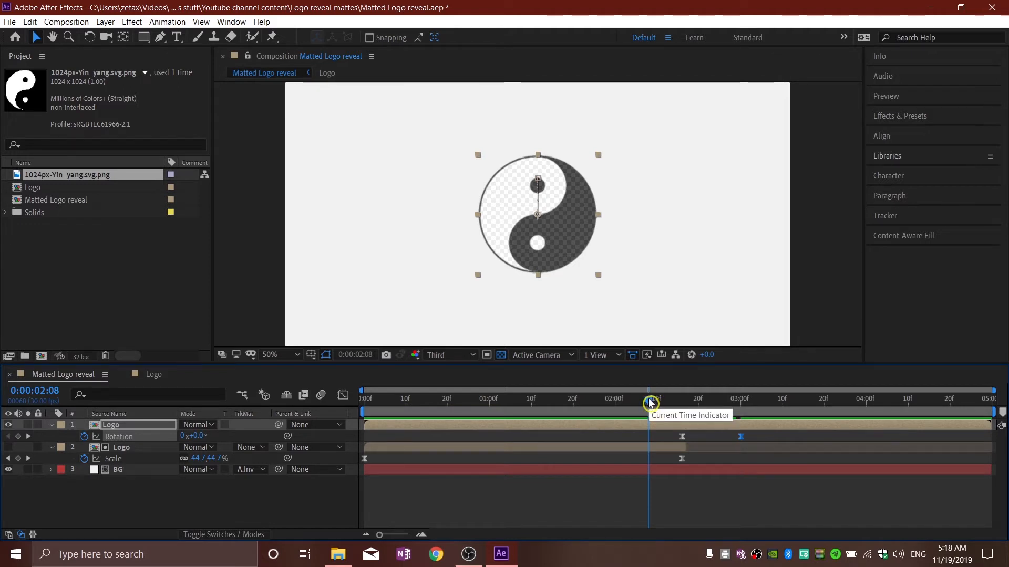
pyautogui.moveTo(650, 404); pyautogui.dragTo(655, 430)
pyautogui.press('space')
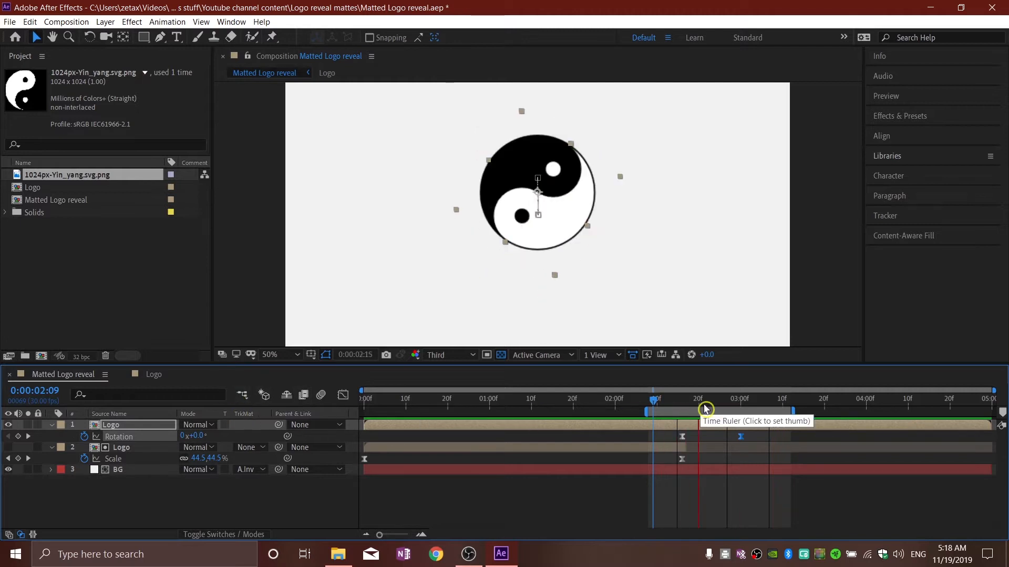
# Step: Set the top Logo layer's end position at 0:00:03:00 to 960, 377
pyautogui.moveTo(654, 402); pyautogui.dragTo(682, 402)
pyautogui.click(121, 425)
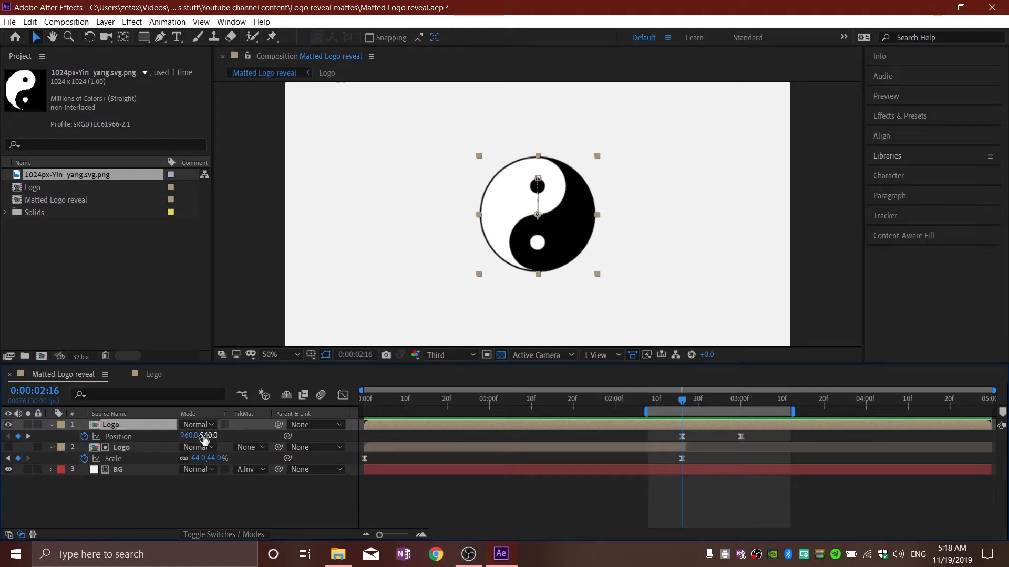
pyautogui.press('k')
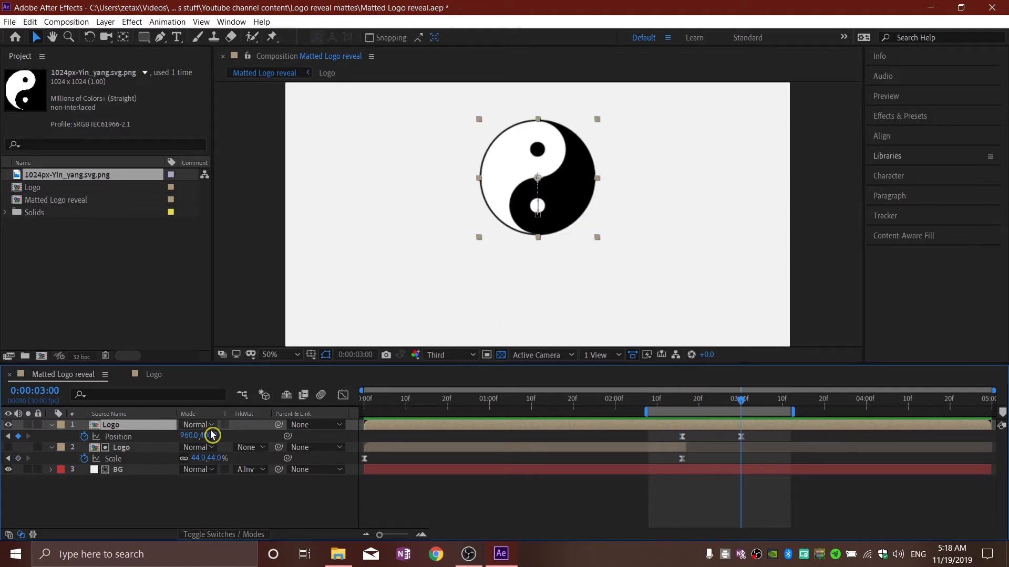
pyautogui.moveTo(209, 435); pyautogui.dragTo(214, 435)
pyautogui.moveTo(205, 434); pyautogui.dragTo(193, 434)
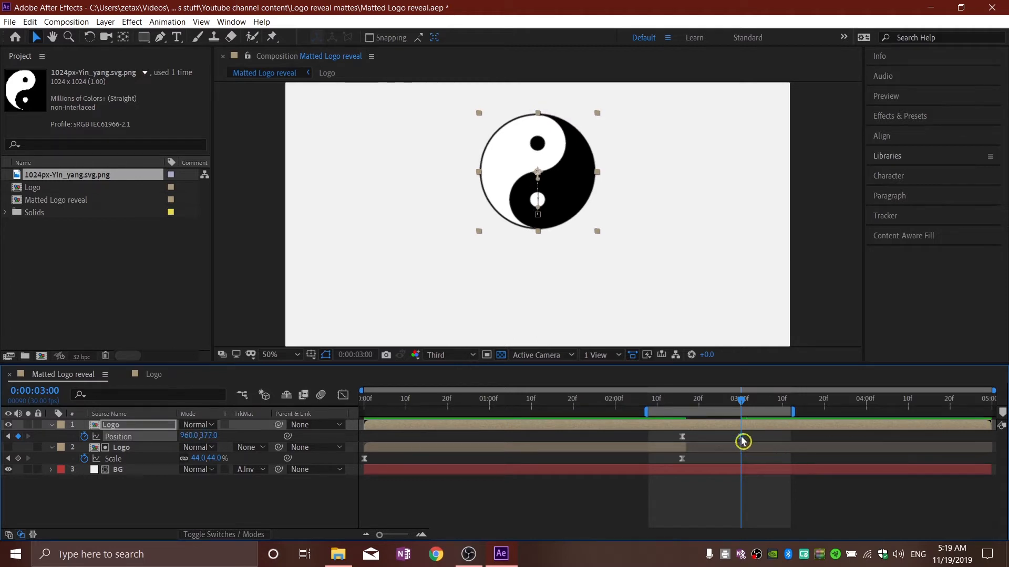
# Step: Move the top Logo layer's final position and rotation keyframes later to about 0:00:03:03
pyautogui.moveTo(747, 438); pyautogui.dragTo(752, 438)
pyautogui.click(137, 425)
pyautogui.press('r')
pyautogui.moveTo(740, 437); pyautogui.dragTo(753, 437)
# Step: Preview the retimed move and spin from 0:00:02:14 and turn on motion blur for the top Logo layer
pyautogui.moveTo(740, 402); pyautogui.dragTo(674, 410)
pyautogui.press('space')
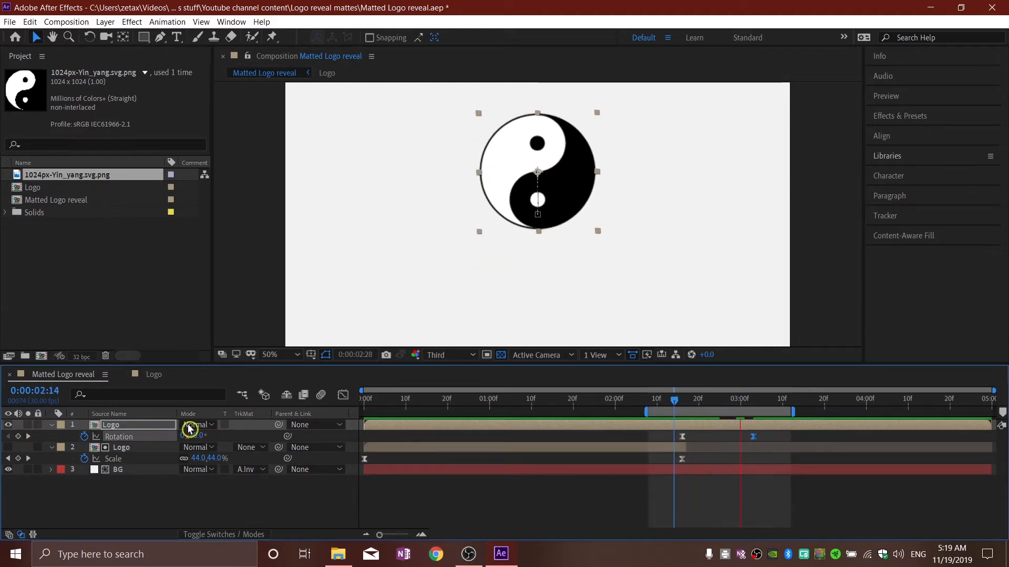
pyautogui.click(237, 500)
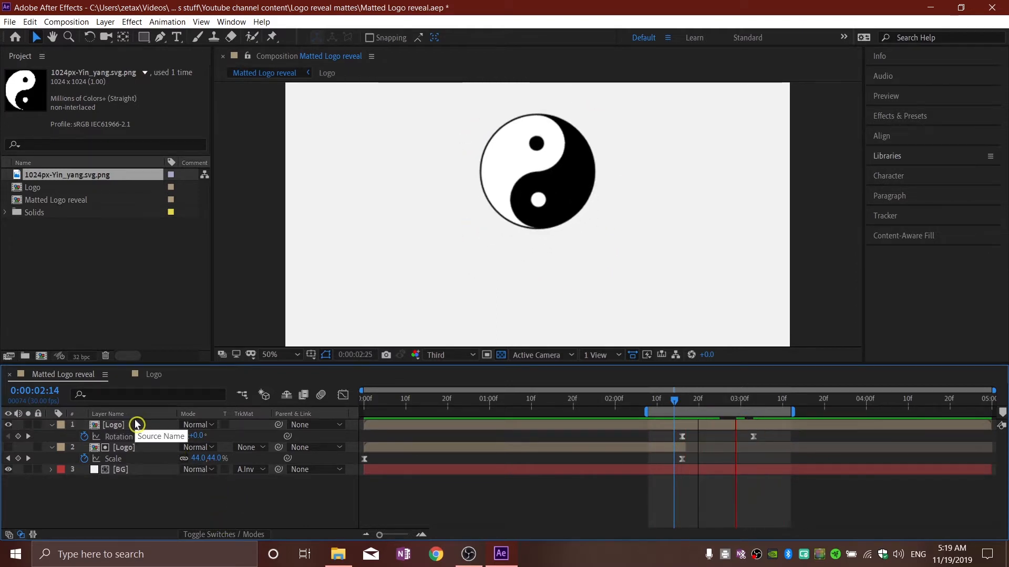
pyautogui.press('F4')
pyautogui.click(234, 426)
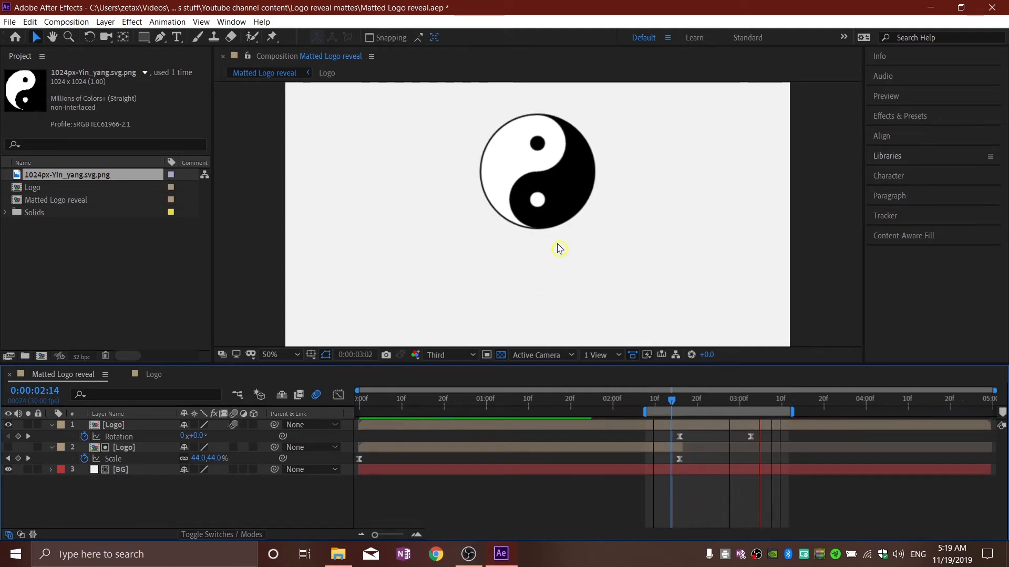
# Step: Add the text layer "Touhou Project" near the lower edge of the logo with the playhead at 0:00:02:16
pyautogui.click(679, 401)
pyautogui.click(177, 37)
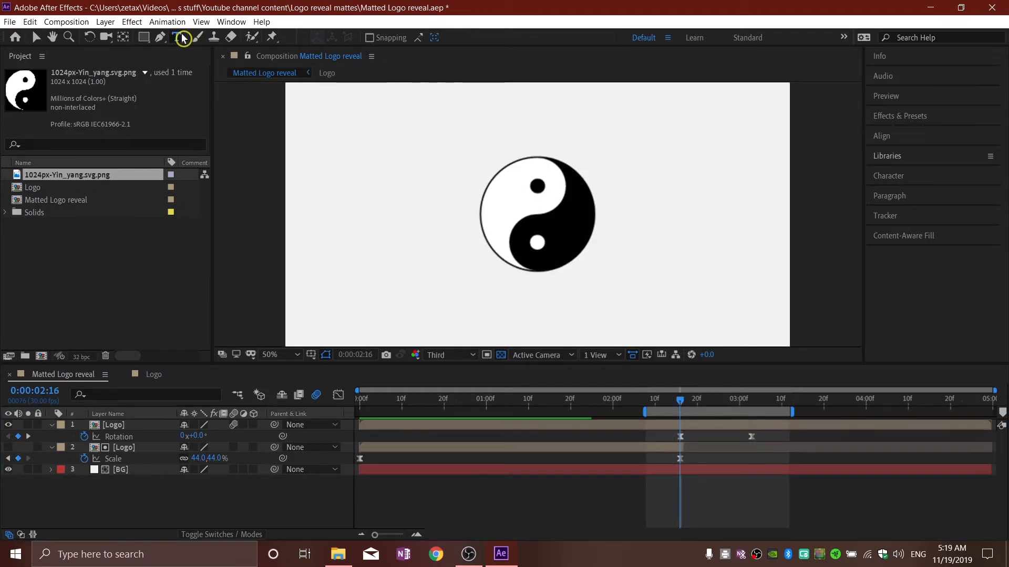
pyautogui.click(455, 290)
pyautogui.write('Touhou Project')
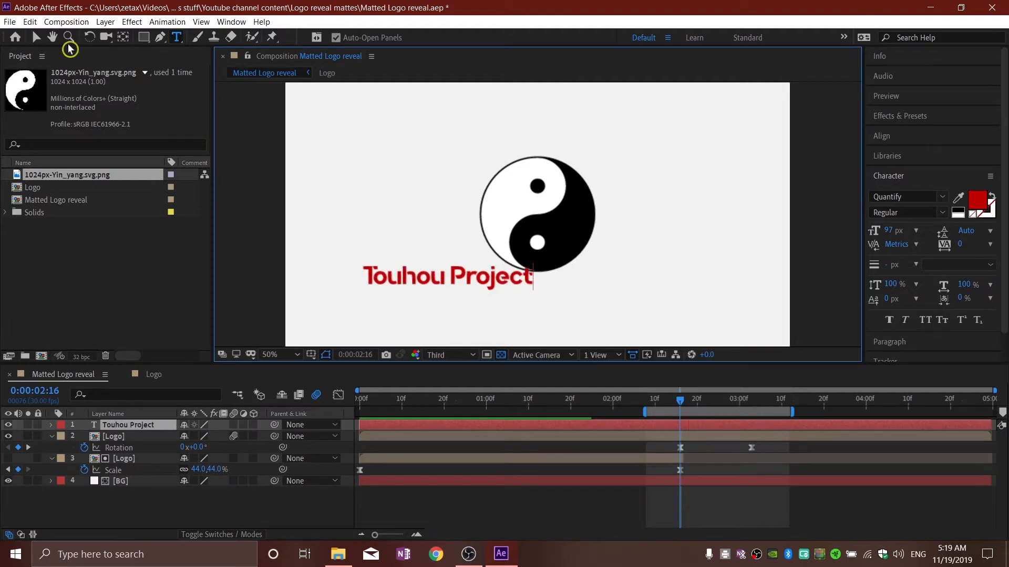
pyautogui.click(36, 37)
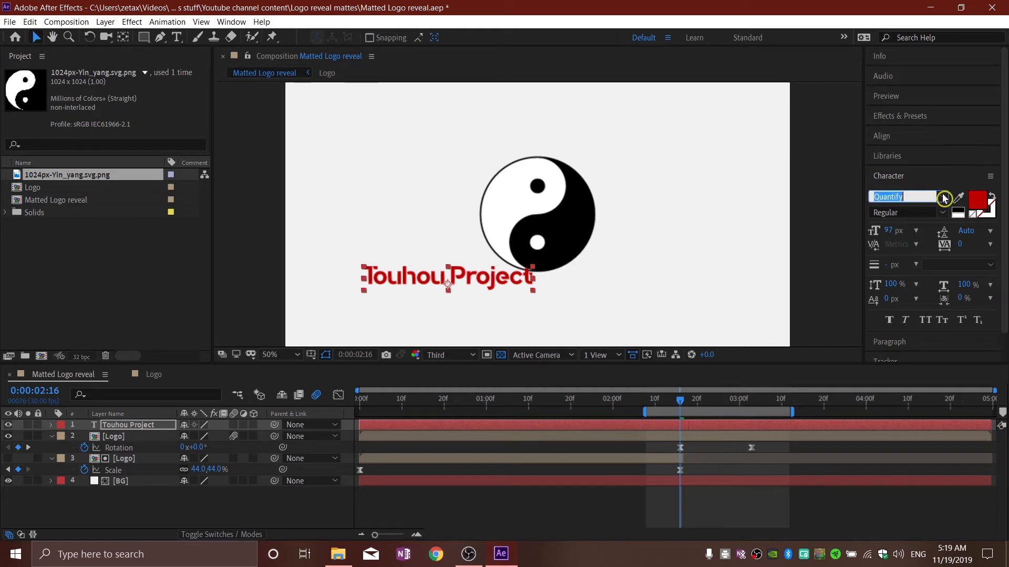
# Step: Change the title's font to Ninja Garden Condensed
pyautogui.click(942, 197)
pyautogui.write('ninja')
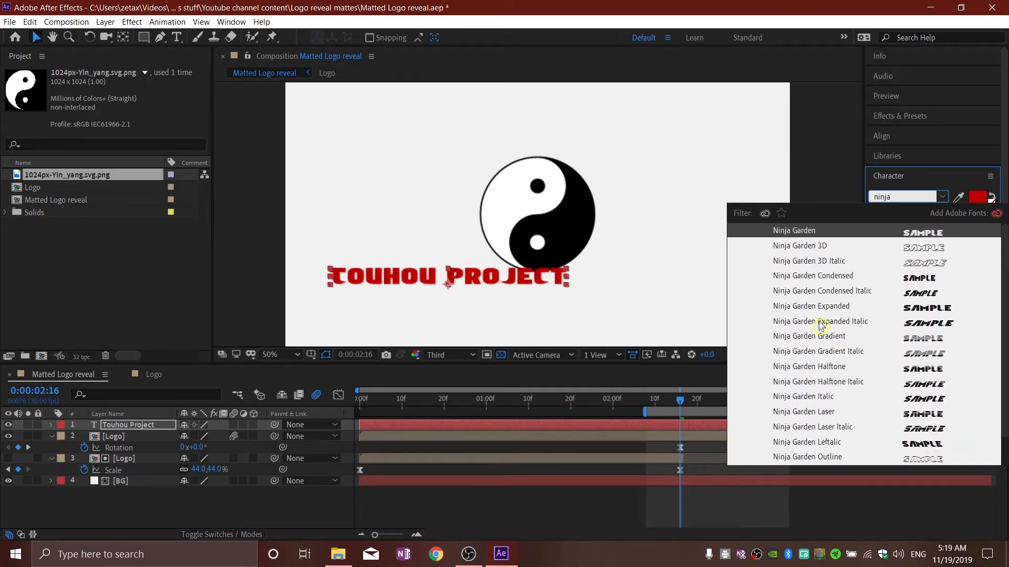
pyautogui.click(827, 281)
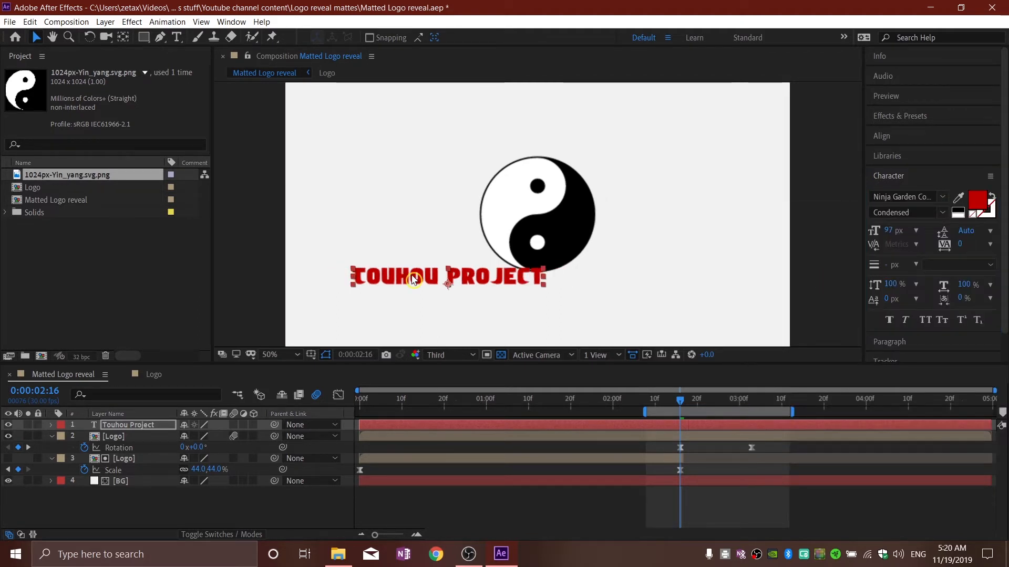
# Step: Move the title under the logo and center it horizontally in the composition
pyautogui.moveTo(414, 280); pyautogui.dragTo(472, 280)
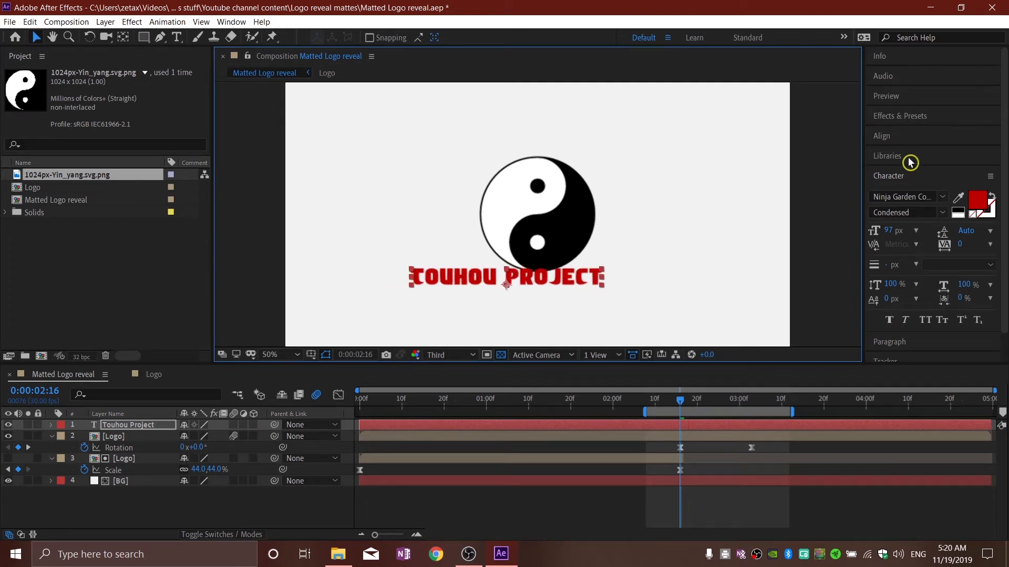
pyautogui.click(882, 136)
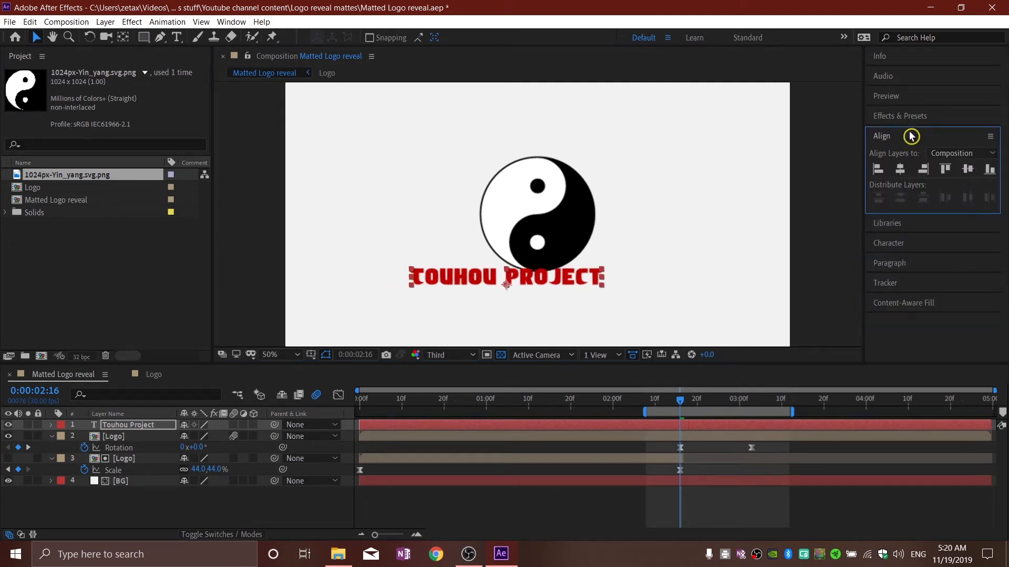
pyautogui.click(900, 169)
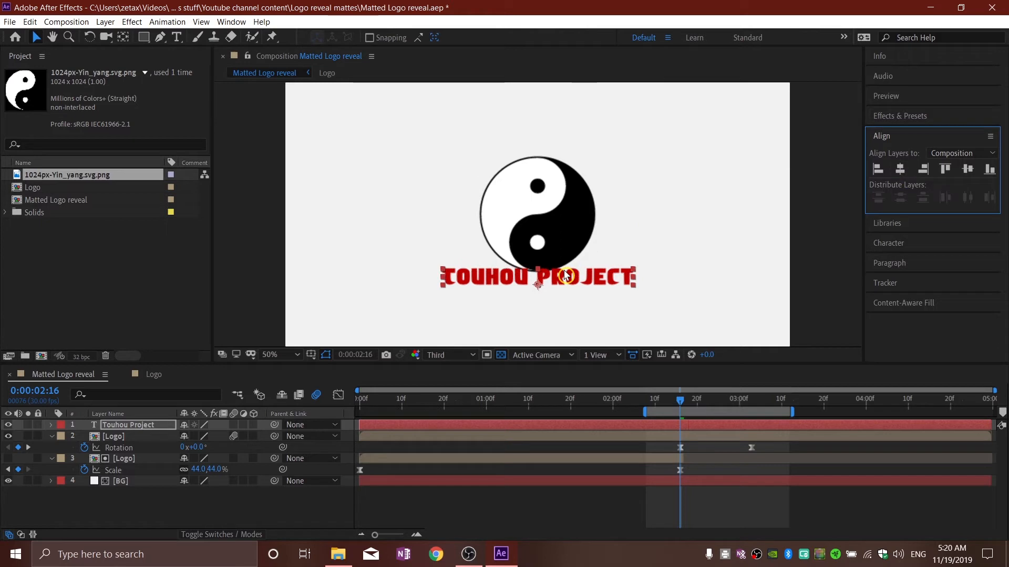
# Step: Show the grid overlay and move the title up so its baseline sits on the grid line crossing the logo's lower part
pyautogui.click(310, 354)
pyautogui.click(335, 383)
pyautogui.moveTo(569, 278); pyautogui.dragTo(573, 252)
pyautogui.moveTo(731, 402); pyautogui.dragTo(681, 404)
pyautogui.moveTo(537, 251); pyautogui.dragTo(537, 254)
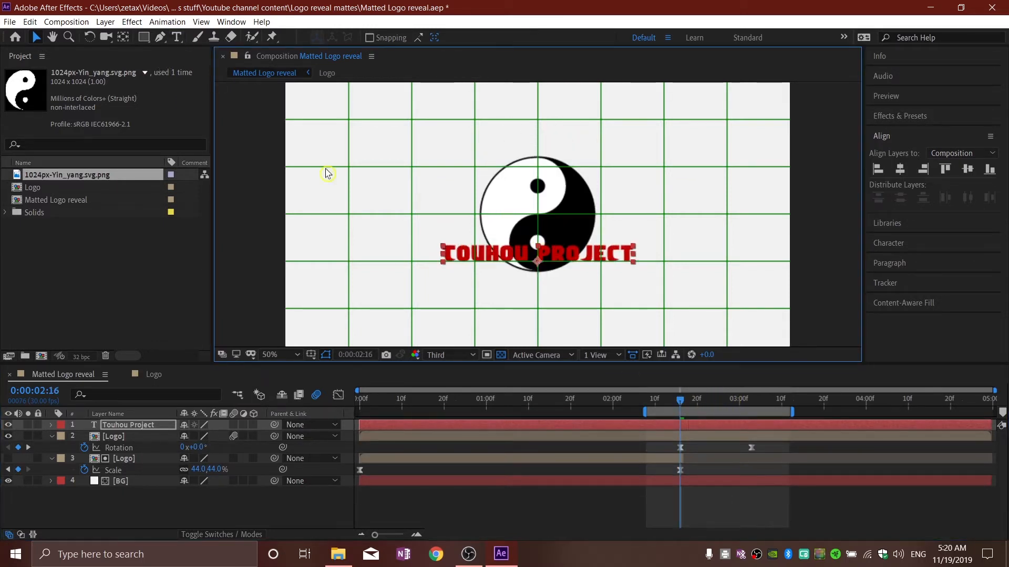
# Step: Recolor the word "Project" in the title black, keeping "Touhou" red, and deselect the text layer
pyautogui.click(178, 40)
pyautogui.press('v')
pyautogui.click(499, 520)
pyautogui.moveTo(677, 402); pyautogui.dragTo(681, 438)
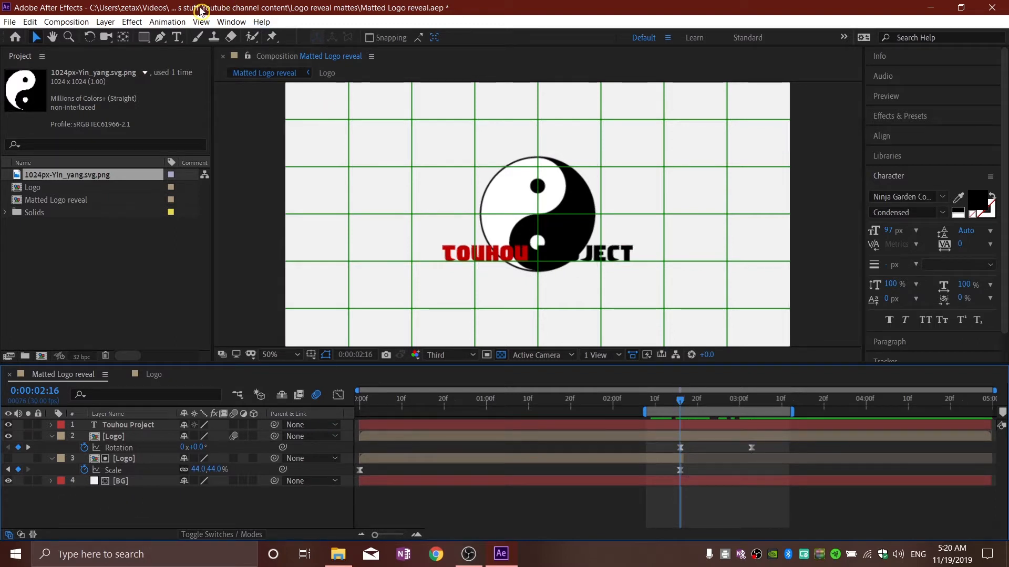
# Step: Draw a rectangle with fill color 000000 that covers the whole title as a new shape layer
pyautogui.click(142, 38)
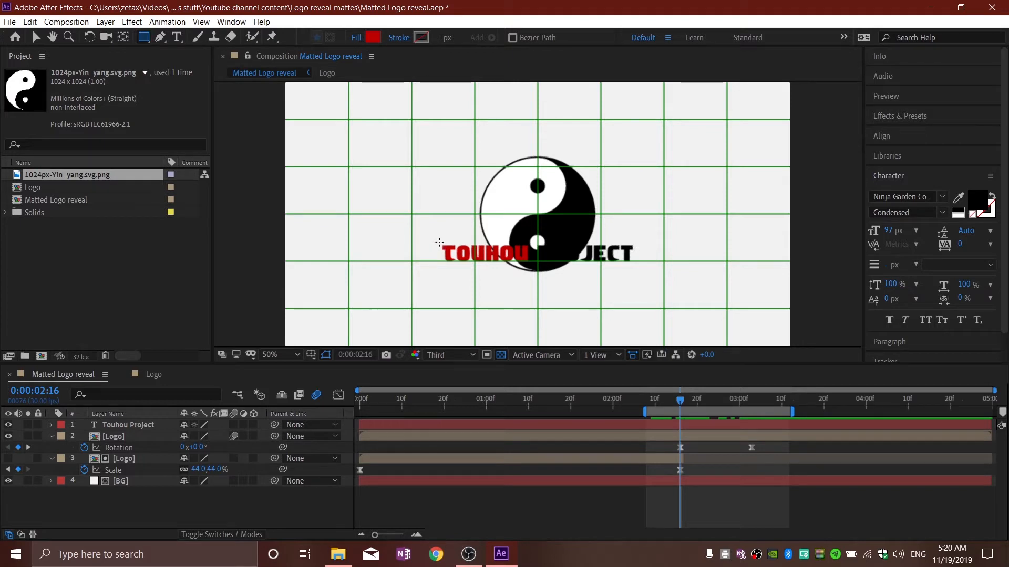
pyautogui.click(373, 37)
pyautogui.moveTo(117, 108)
pyautogui.mouseDown()
pyautogui.moveTo(151, 115)
pyautogui.moveTo(101, 22)
pyautogui.moveTo(132, 131)
pyautogui.moveTo(171, 215)
pyautogui.mouseUp()
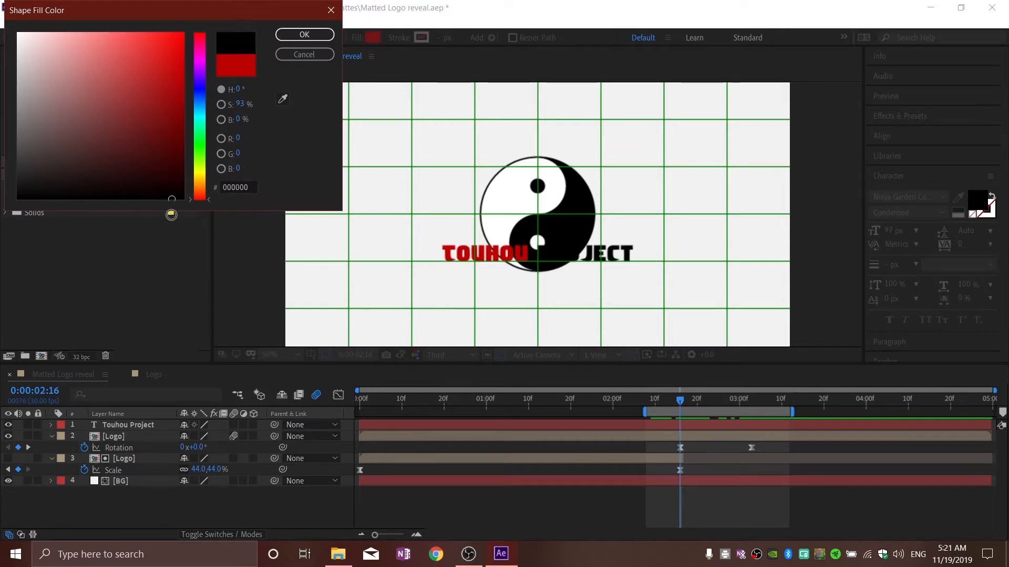
pyautogui.click(304, 34)
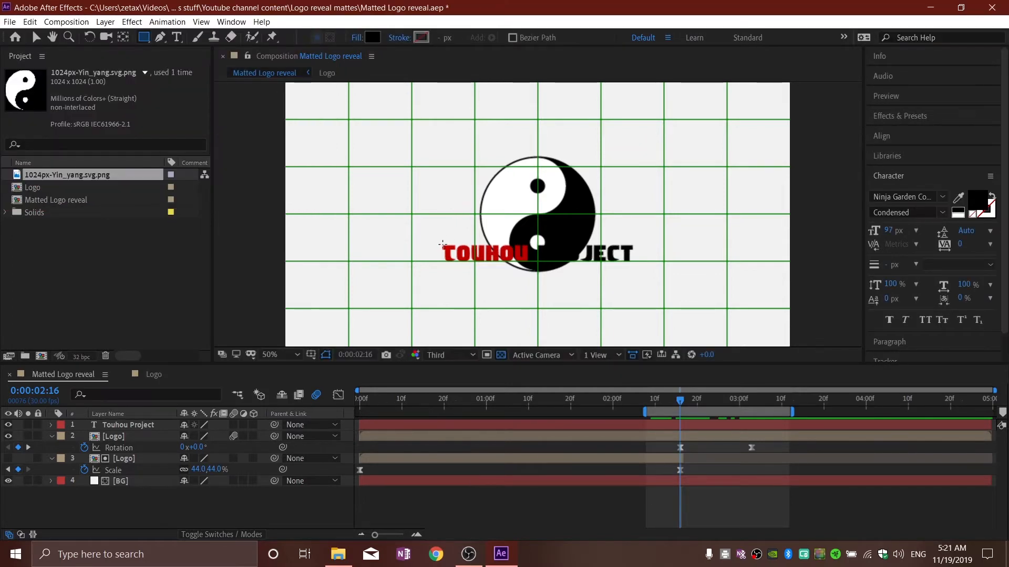
pyautogui.moveTo(436, 241); pyautogui.dragTo(635, 265)
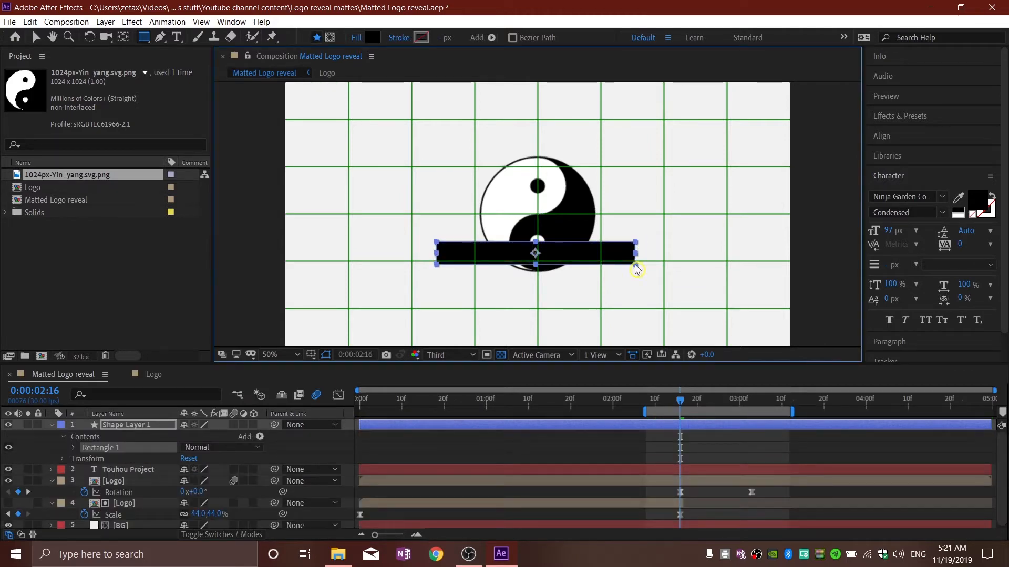
# Step: Rename the rectangle's shape layer as "matted" and deselect it
pyautogui.click(36, 37)
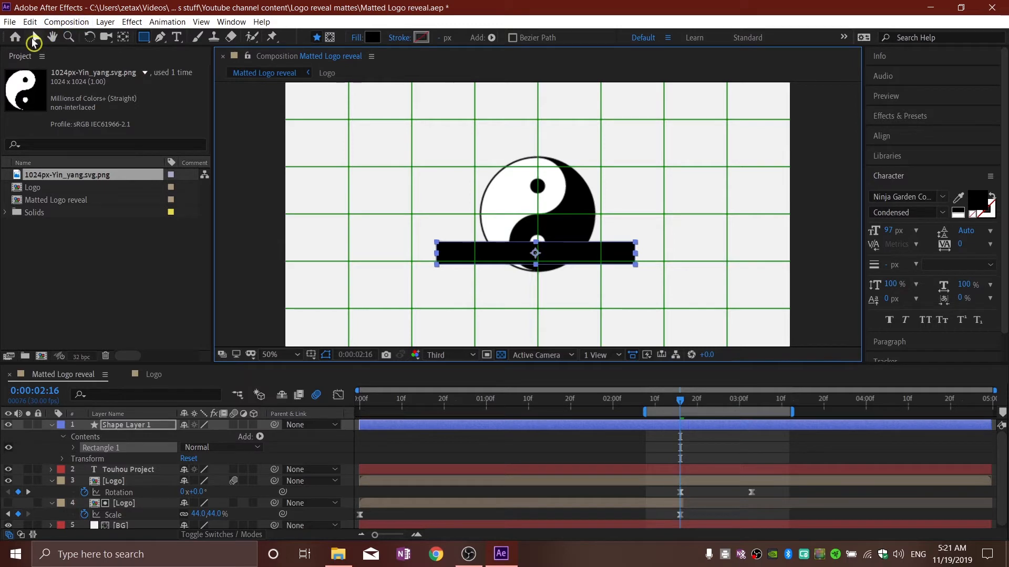
pyautogui.click(140, 425)
pyautogui.press('Return')
pyautogui.write('matted')
pyautogui.click(322, 447)
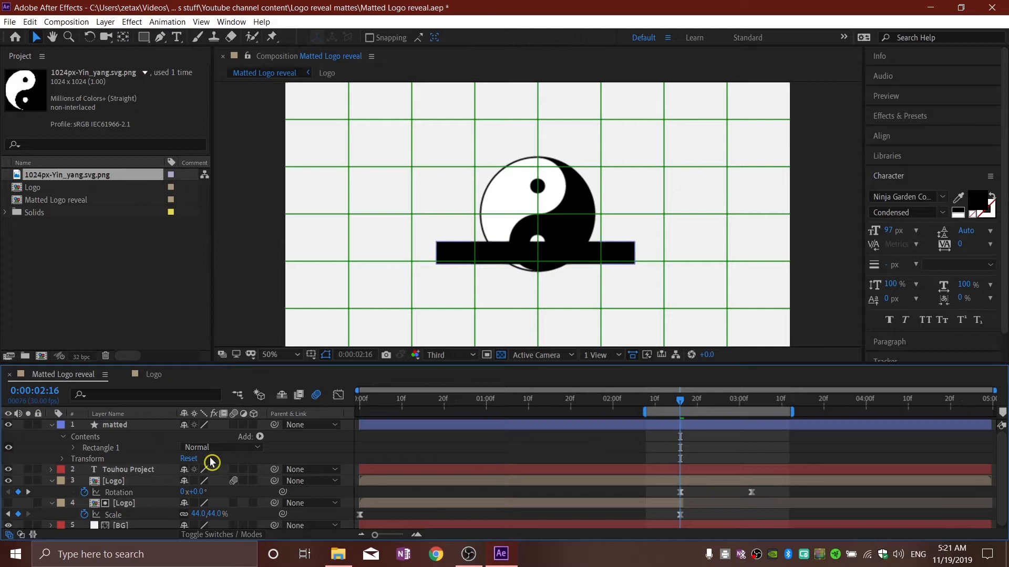
# Step: Set the Touhou Project text layer's track matte to Alpha Inverted Matte "matted"
pyautogui.press('F4')
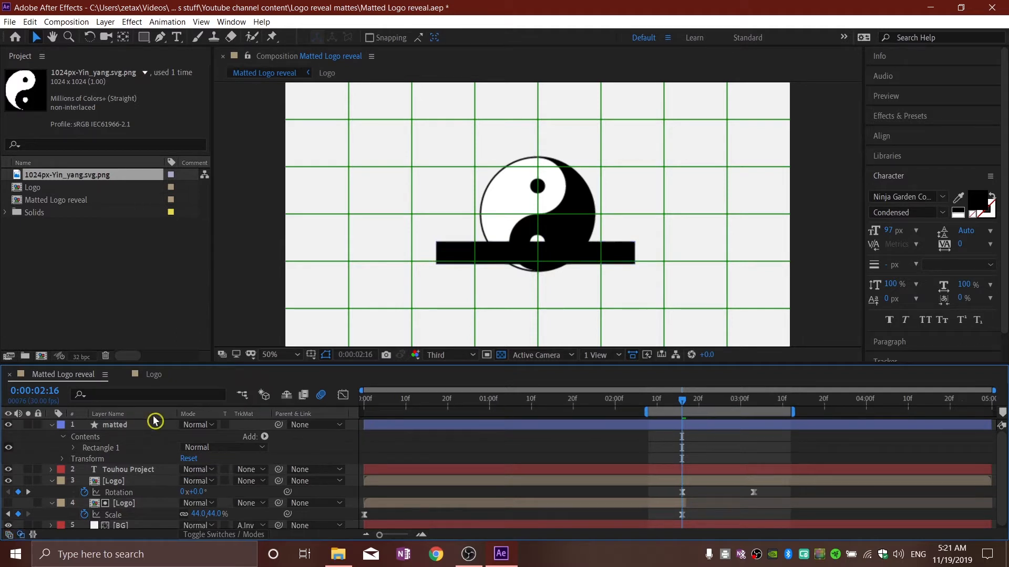
pyautogui.click(252, 471)
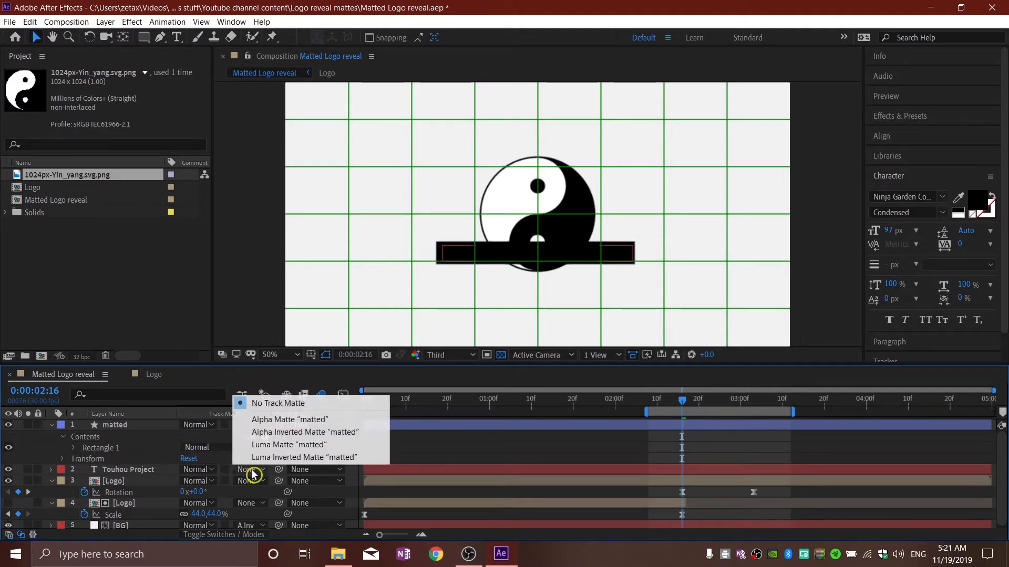
pyautogui.click(280, 437)
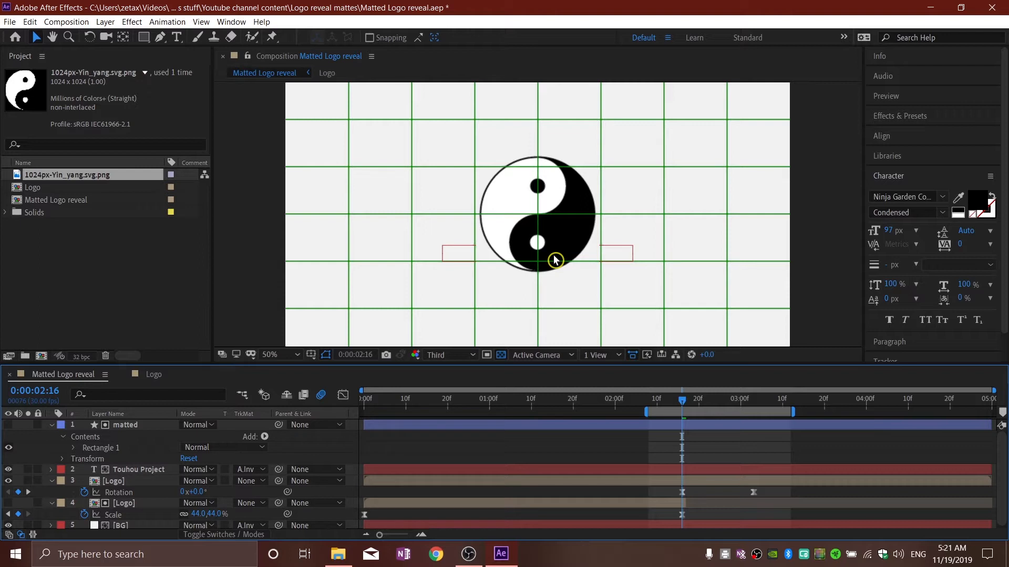
# Step: Move the matted layer's anchor point to the middle of the rectangle's top edge
pyautogui.click(125, 430)
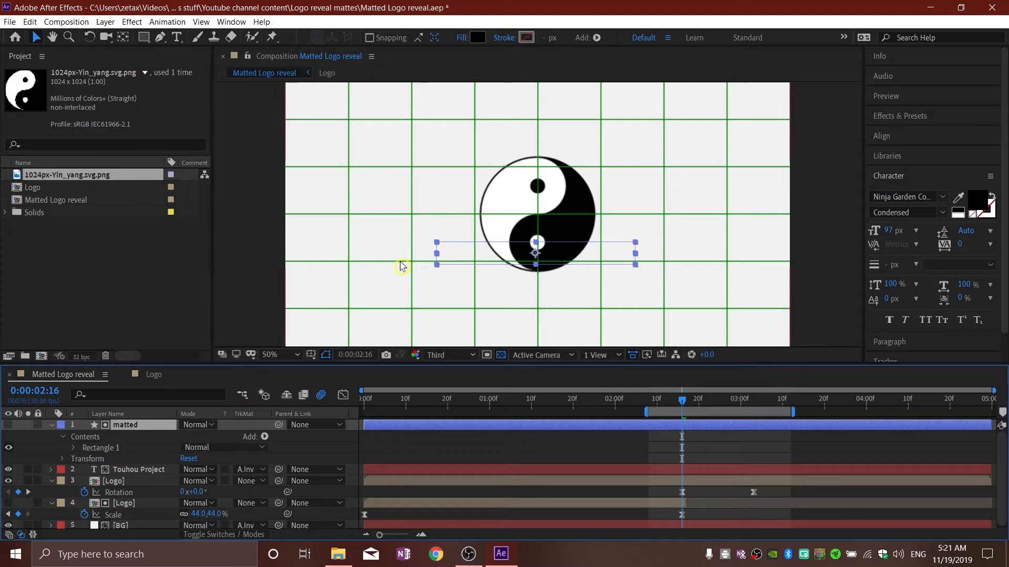
pyautogui.press('.')
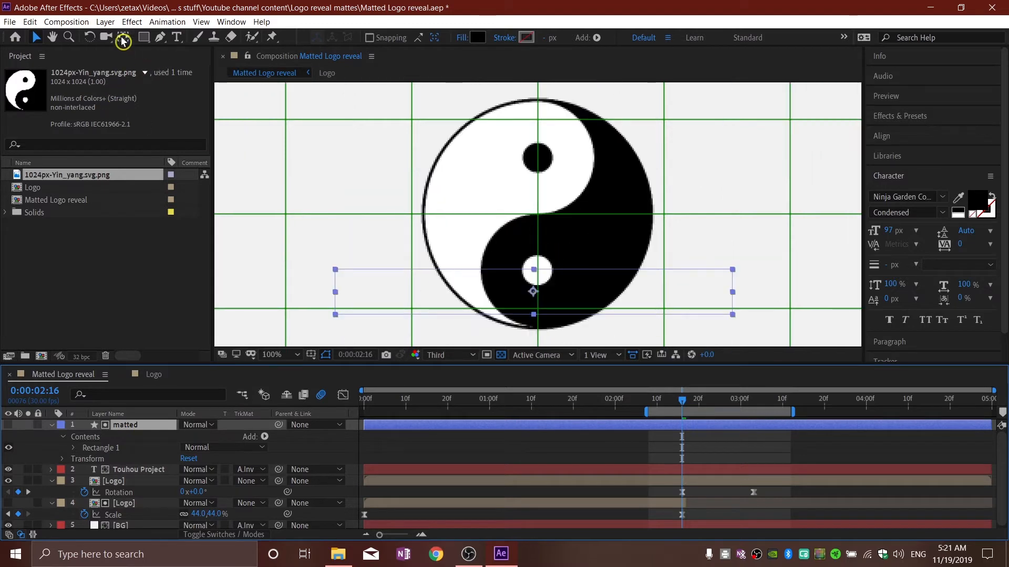
pyautogui.press('y')
pyautogui.moveTo(530, 291); pyautogui.dragTo(530, 286)
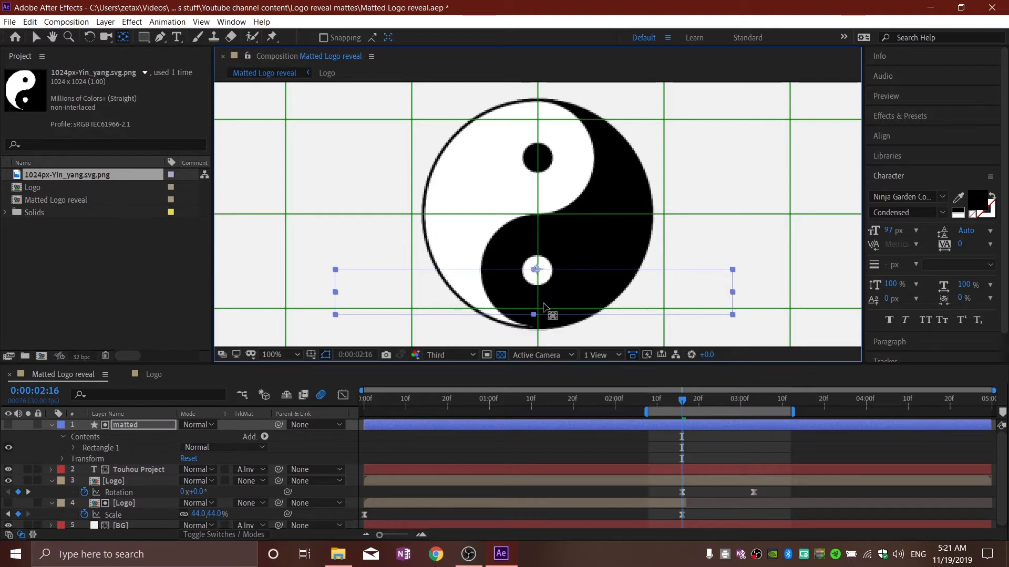
pyautogui.click(37, 37)
pyautogui.click(152, 300)
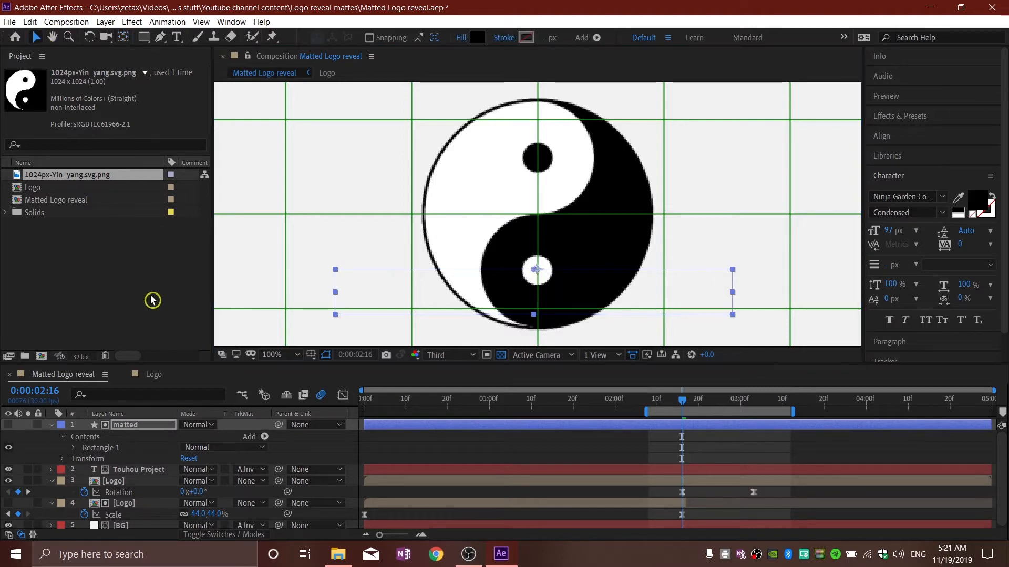
# Step: Keyframe the matted layer's Scale at 0:00:02:16, and set its vertical scale to 0% at 0:00:03:03, keeping the width at 100%
pyautogui.click(120, 432)
pyautogui.press('s')
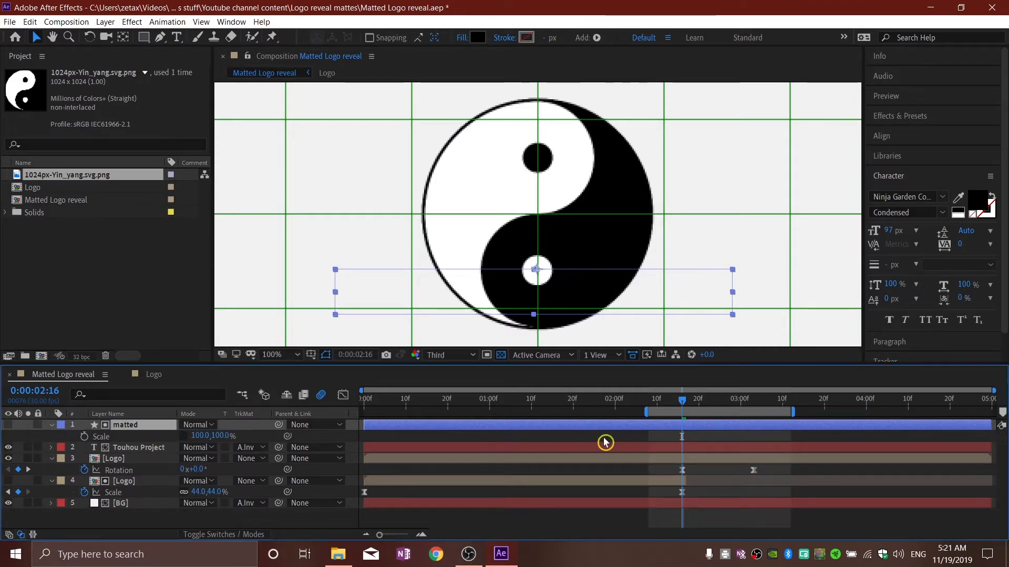
pyautogui.click(85, 438)
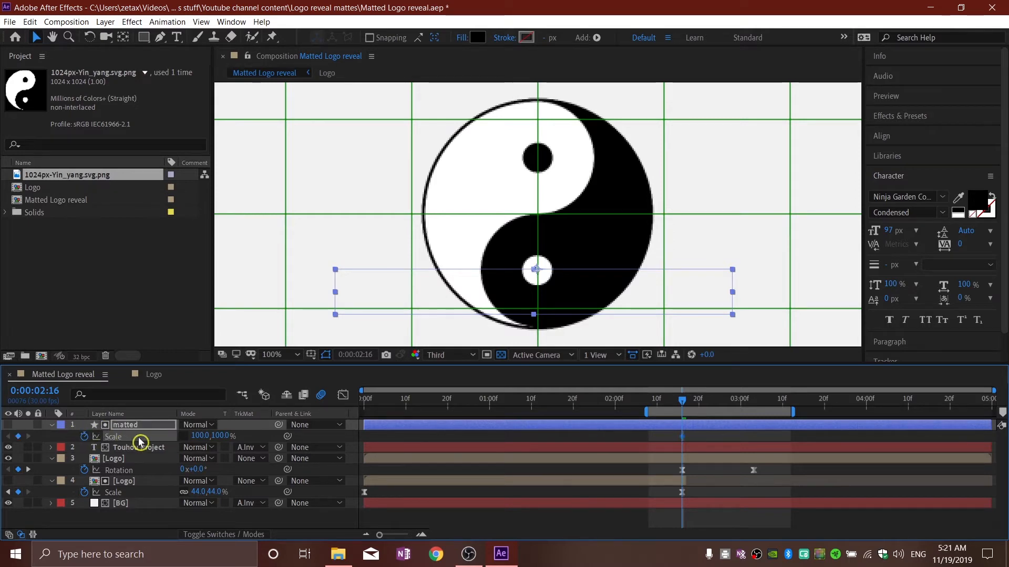
pyautogui.moveTo(682, 405); pyautogui.dragTo(753, 404)
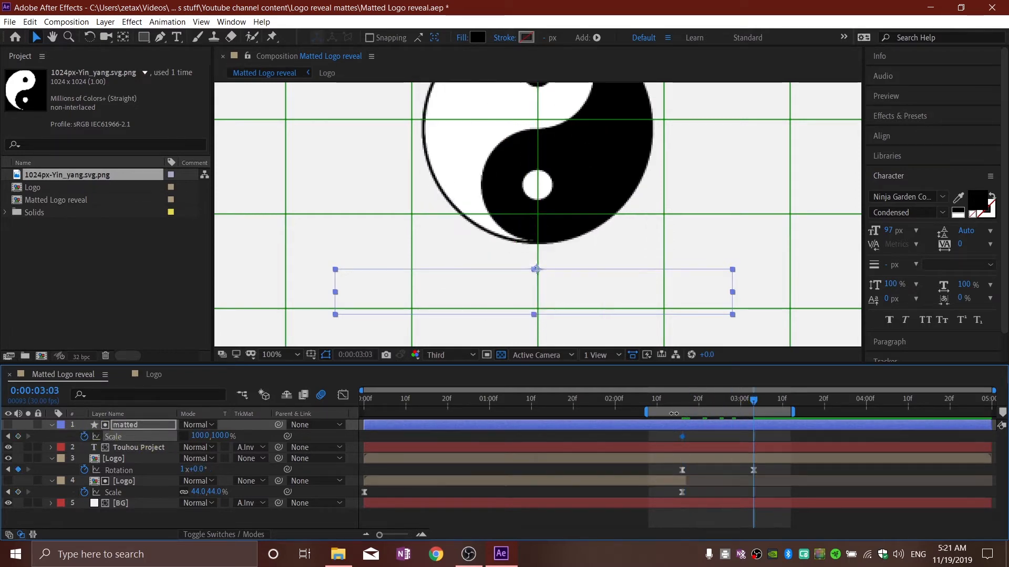
pyautogui.moveTo(223, 437); pyautogui.dragTo(181, 443)
pyautogui.click(217, 435)
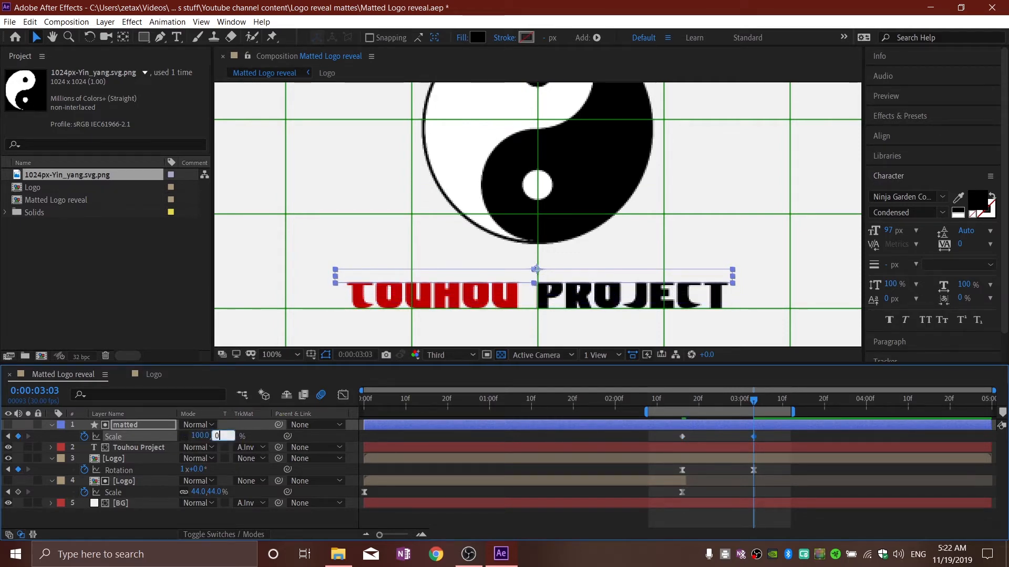
pyautogui.write('0')
pyautogui.press('Return')
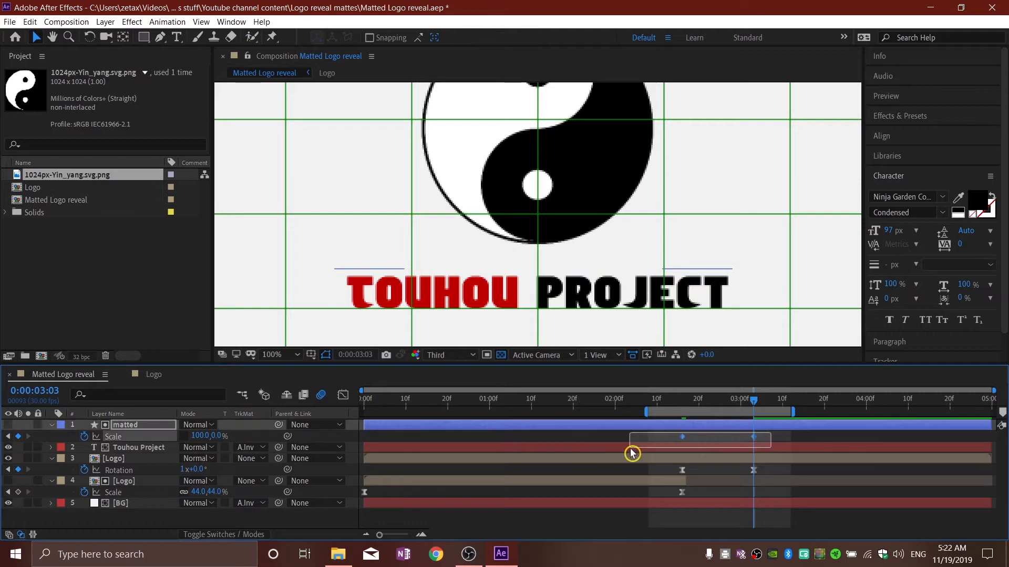
# Step: Ease the matted layer's two Scale keyframes and view their speed curve in the graph editor
pyautogui.click(339, 394)
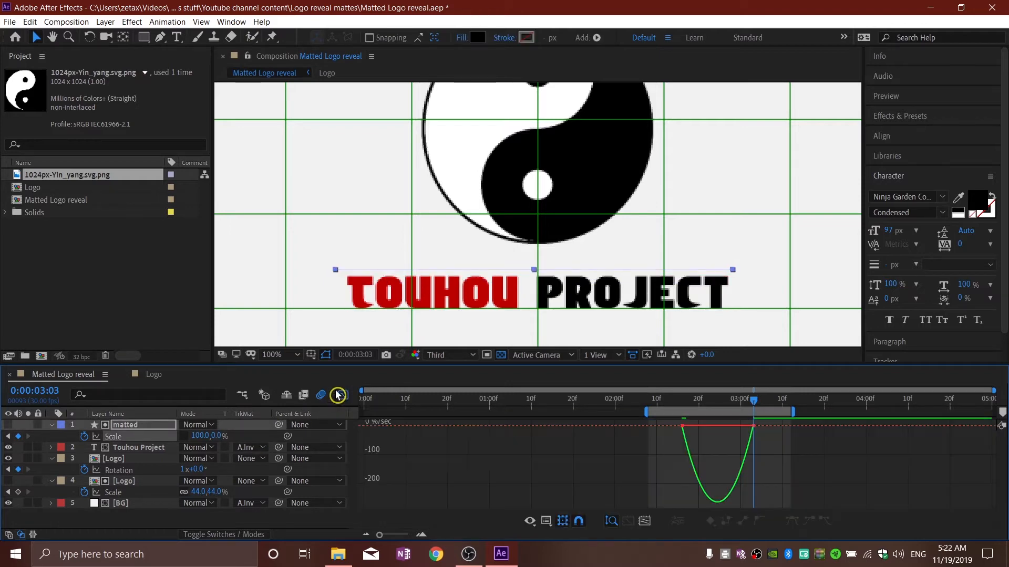
pyautogui.moveTo(797, 456); pyautogui.dragTo(679, 408)
pyautogui.click(343, 399)
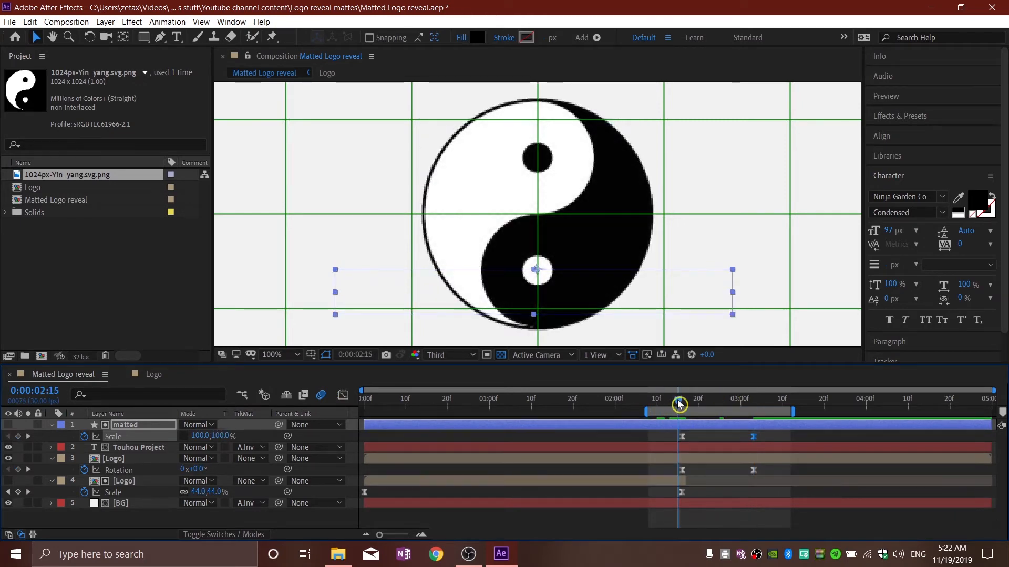
# Step: Play back the title reveal and return the time indicator to 0:00:02:16
pyautogui.press('space')
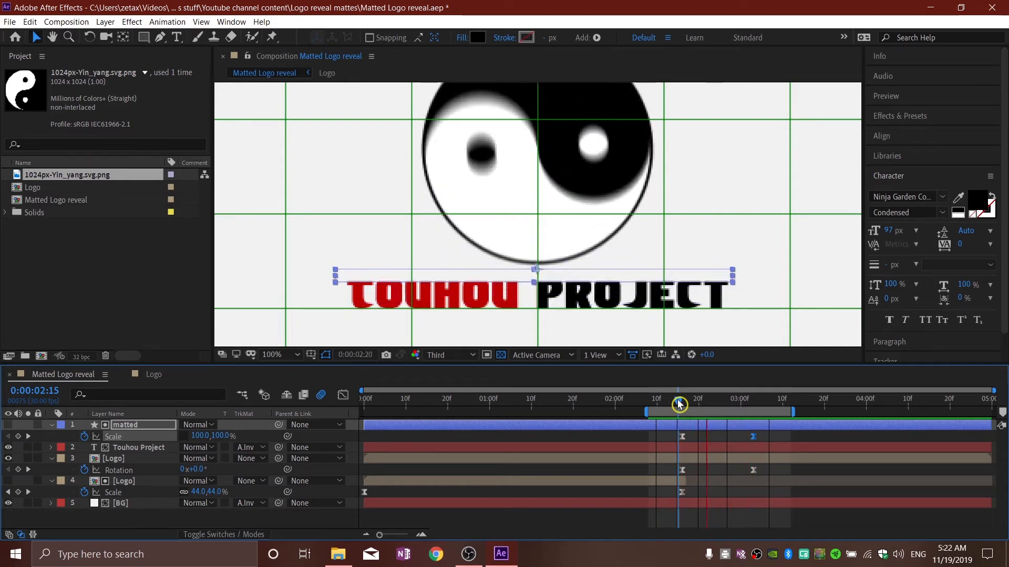
pyautogui.moveTo(679, 405)
pyautogui.mouseDown()
pyautogui.moveTo(691, 405)
pyautogui.moveTo(683, 406)
pyautogui.mouseUp()
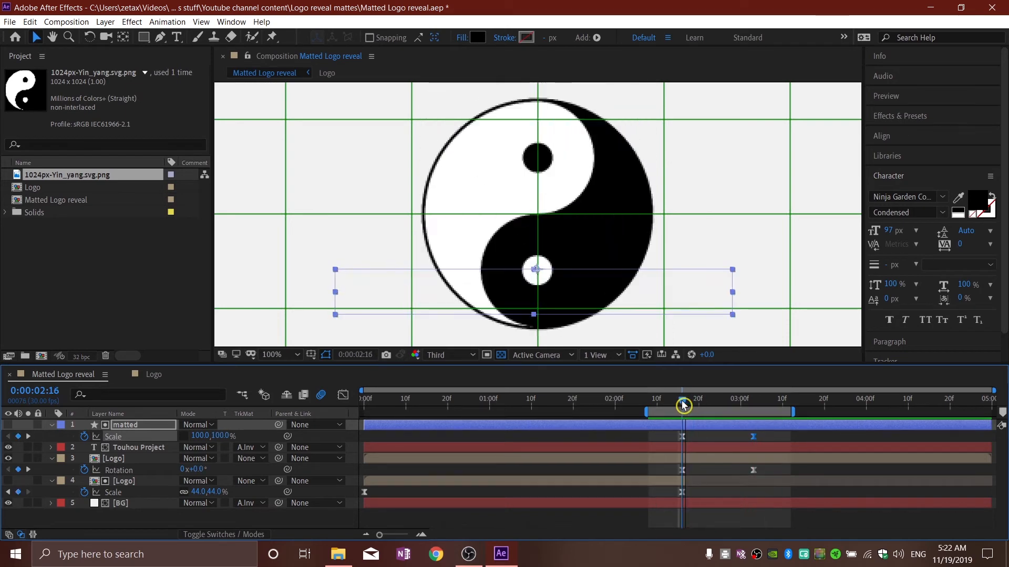
pyautogui.scroll(-2, 611, 242)
pyautogui.scroll(1, 611, 242)
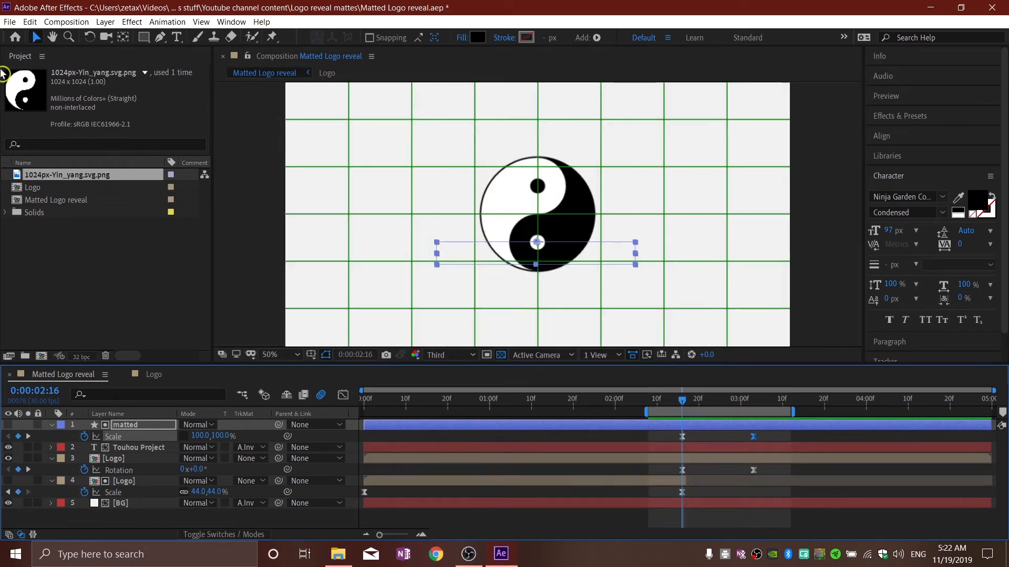
# Step: With no layer selected, configure the Pen tool for a solid red 15 px stroke and no fill
pyautogui.click(221, 520)
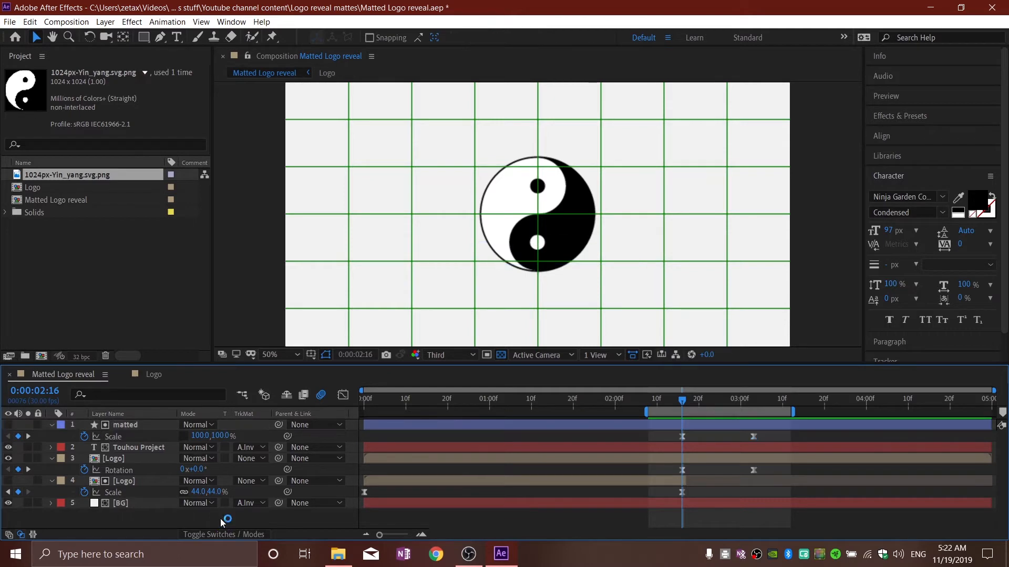
pyautogui.click(161, 40)
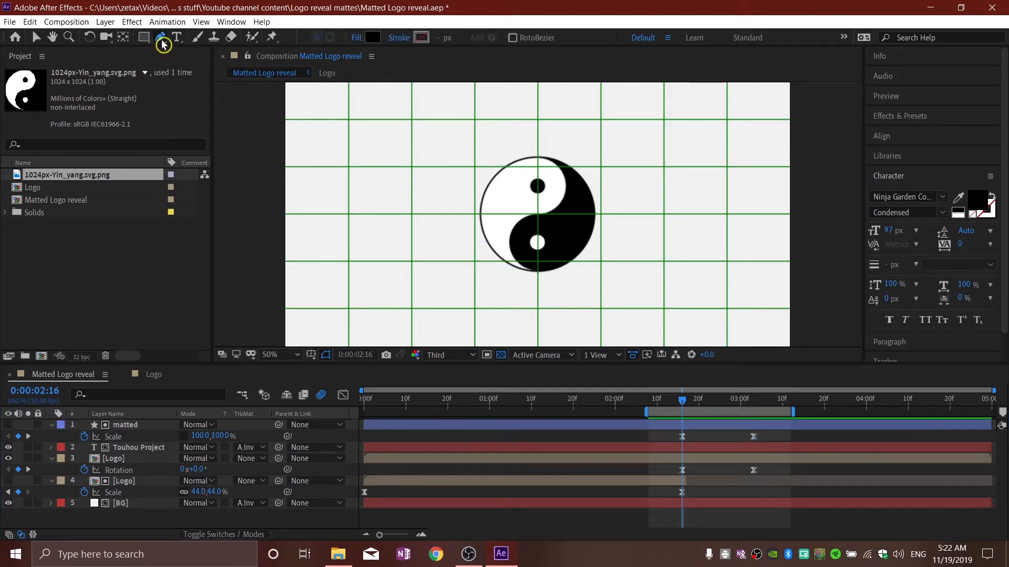
pyautogui.click(403, 37)
pyautogui.click(38, 37)
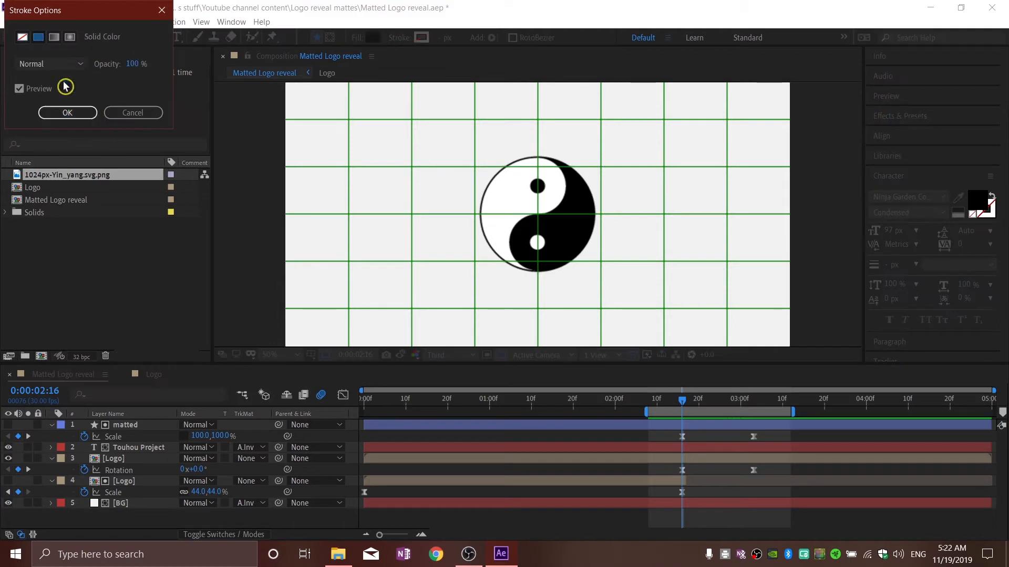
pyautogui.click(68, 113)
pyautogui.click(355, 39)
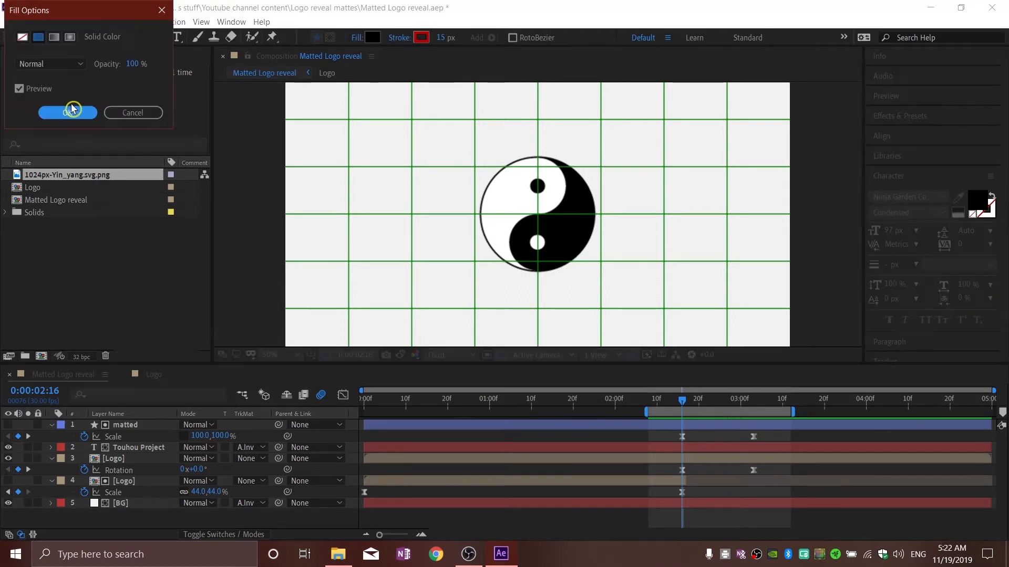
pyautogui.click(22, 36)
pyautogui.click(67, 113)
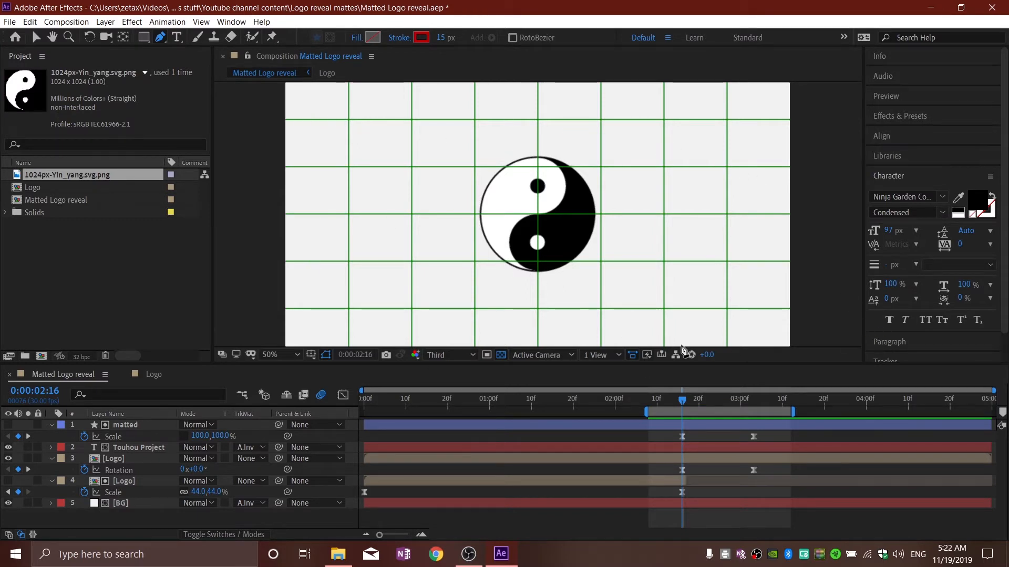
# Step: Draw a smooth open curve from the frame's upper left, arching over the logo and descending past the right edge, as a new shape layer
pyautogui.moveTo(325, 114); pyautogui.dragTo(336, 118)
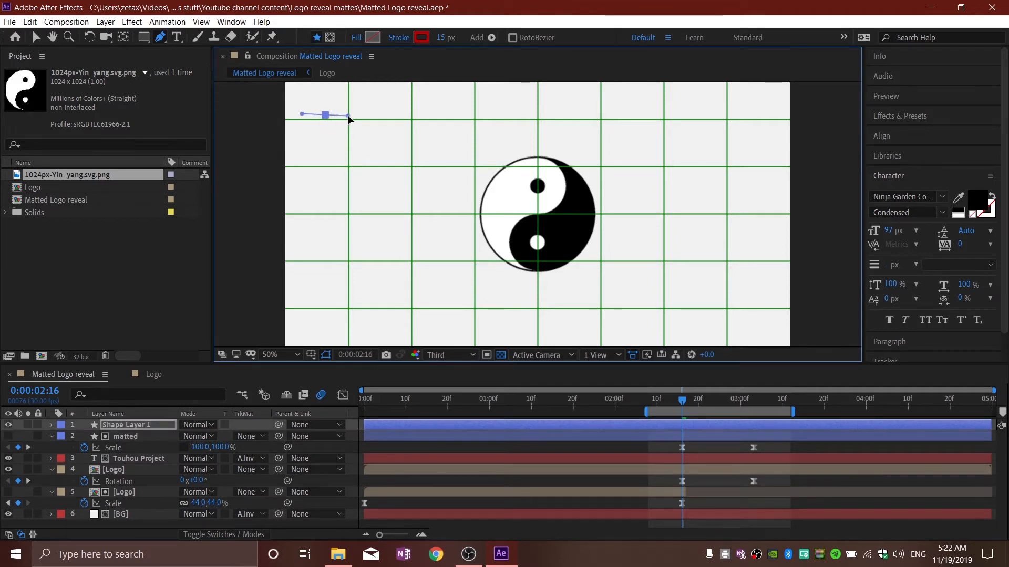
pyautogui.moveTo(352, 116); pyautogui.dragTo(353, 115)
pyautogui.moveTo(586, 91); pyautogui.dragTo(629, 106)
pyautogui.moveTo(705, 168); pyautogui.dragTo(718, 198)
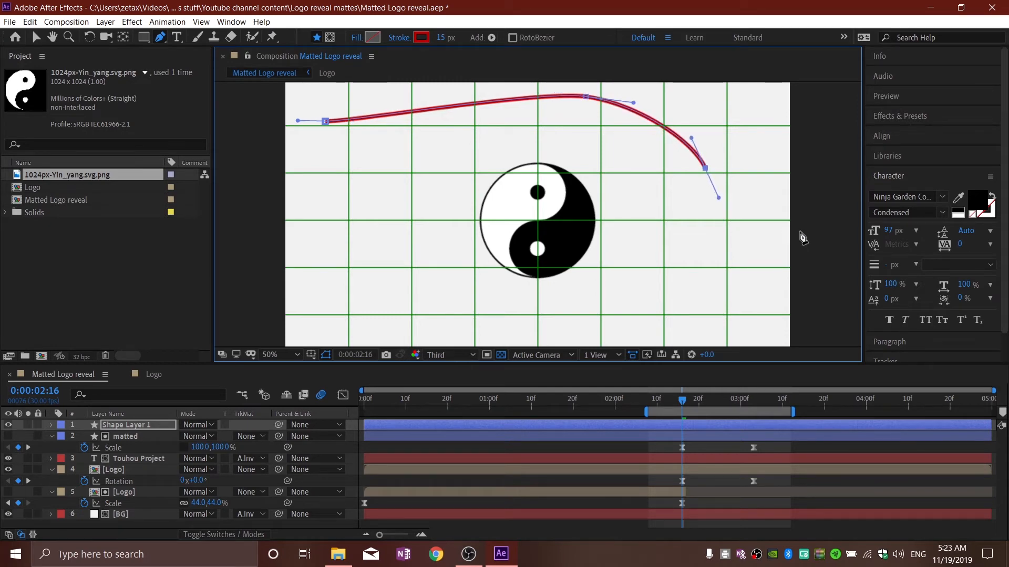
pyautogui.moveTo(821, 233); pyautogui.dragTo(851, 232)
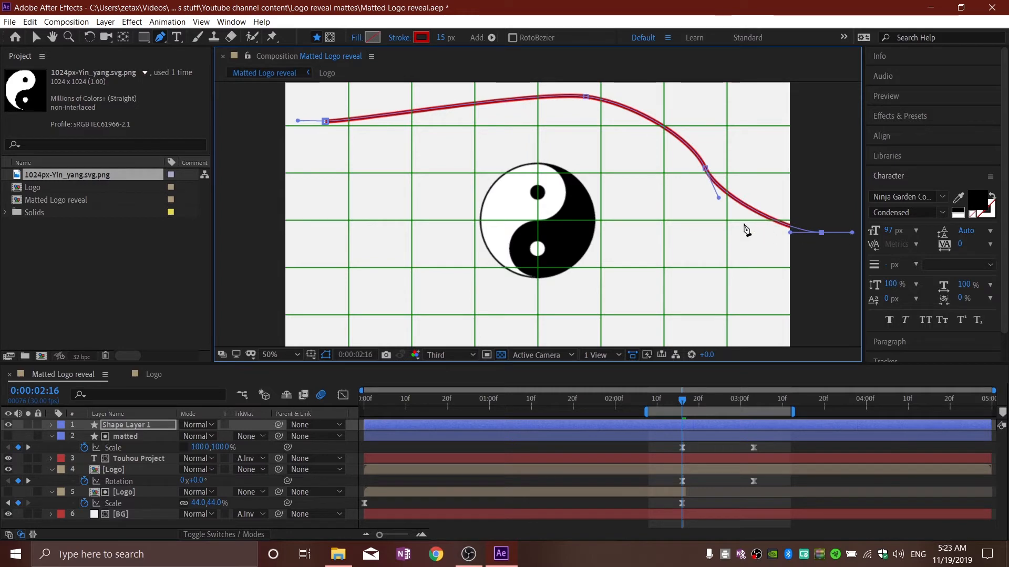
pyautogui.moveTo(729, 199); pyautogui.dragTo(745, 196)
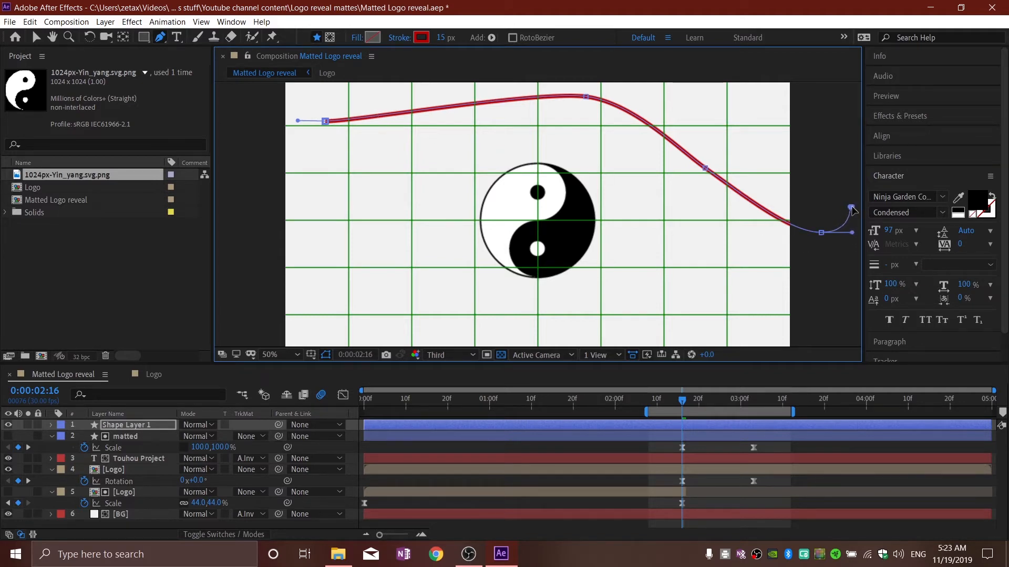
pyautogui.click(42, 45)
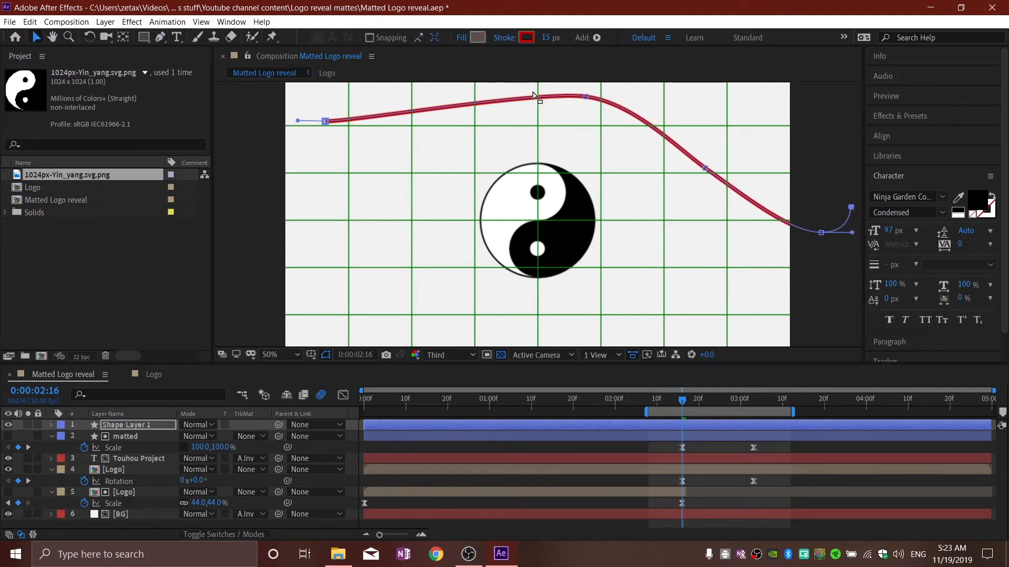
# Step: Shift the red curve's shape layer left so the line spans the full composition width, and deselect it
pyautogui.click(560, 97)
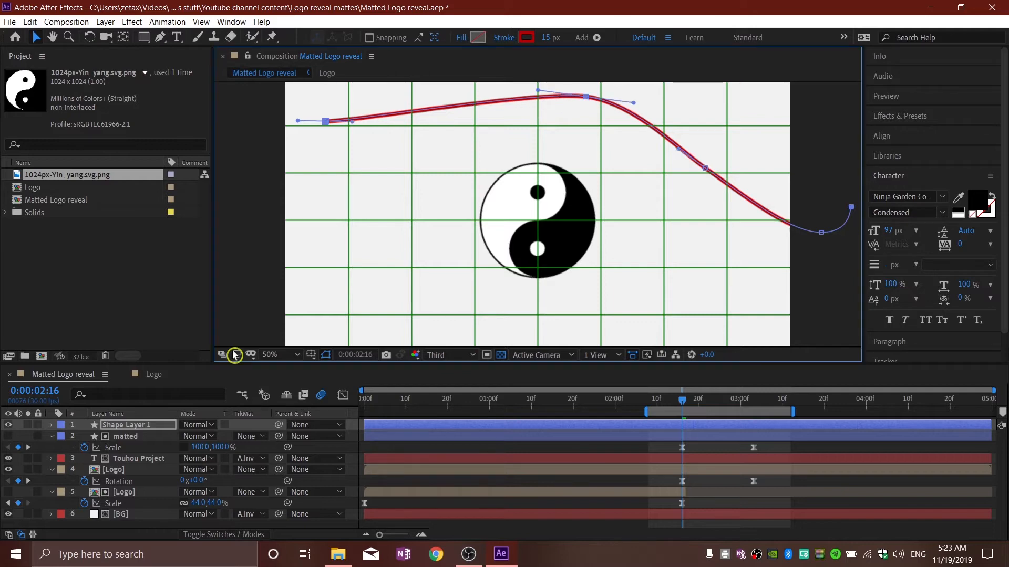
pyautogui.click(441, 448)
pyautogui.click(134, 425)
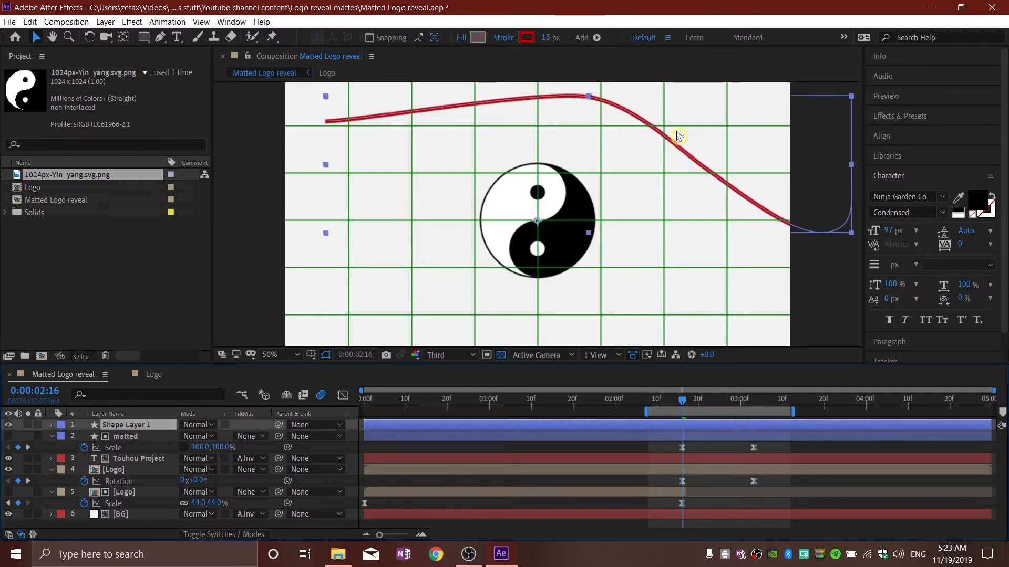
pyautogui.moveTo(662, 136); pyautogui.dragTo(613, 138)
pyautogui.click(248, 216)
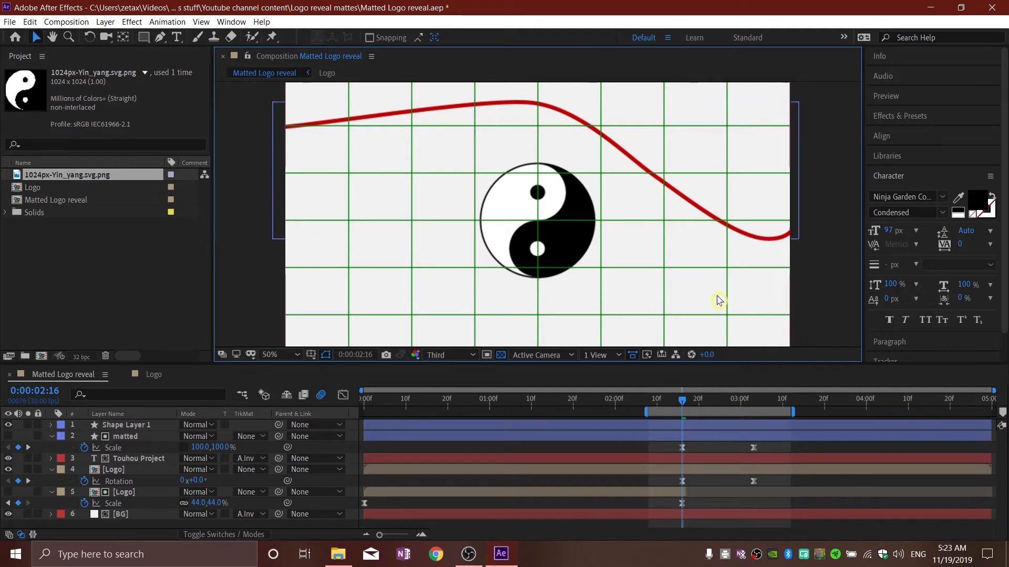
# Step: Duplicate the red curve's shape layer and move the copy straight down across the logo
pyautogui.click(614, 152)
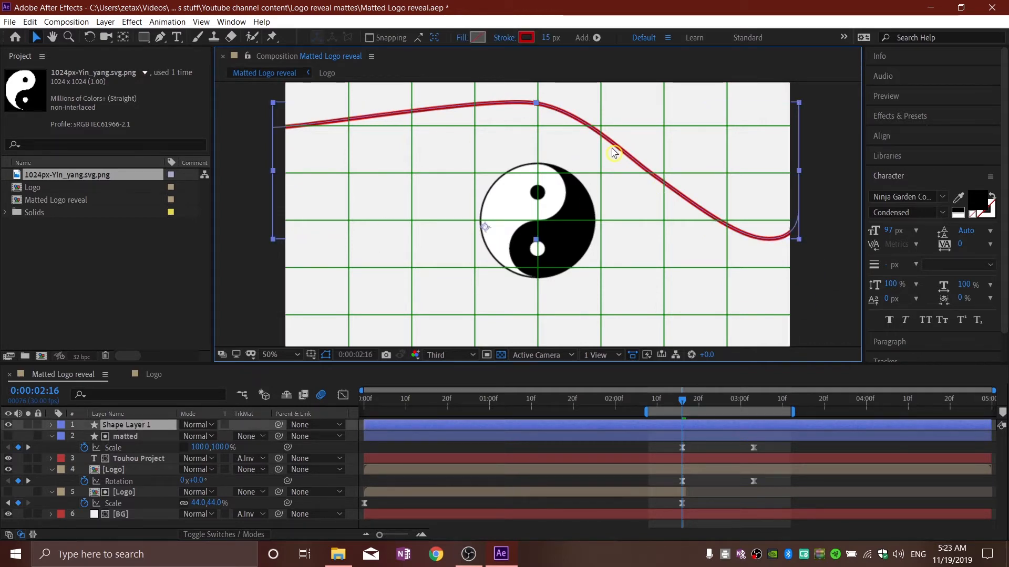
pyautogui.hotkey('ctrl', 'd')
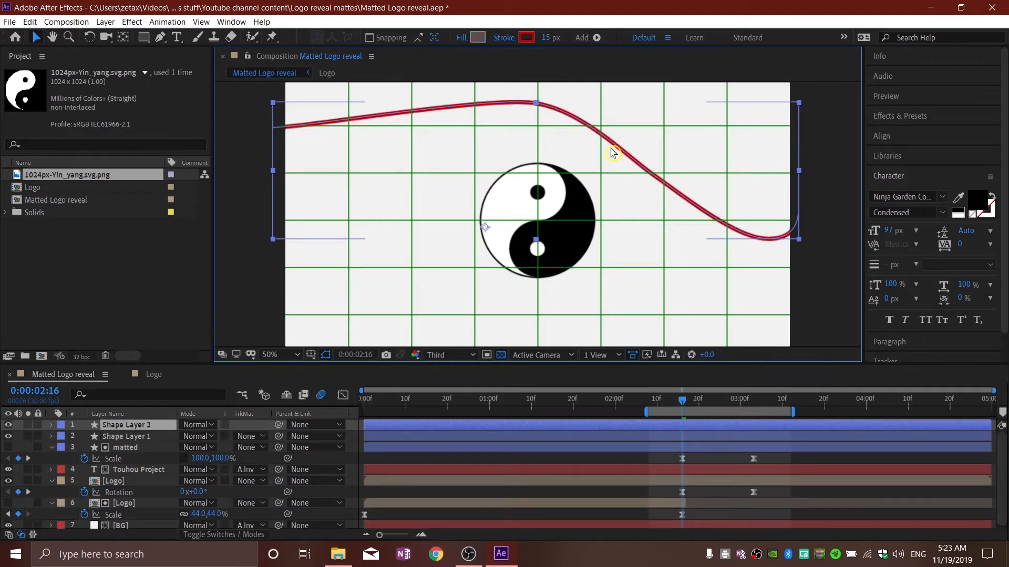
pyautogui.moveTo(613, 153); pyautogui.dragTo(610, 245)
# Step: Flip the copied curve horizontally and vertically, and position it beneath the logo, spanning the full frame width as a counterpart to the upper curve
pyautogui.rightClick(646, 281)
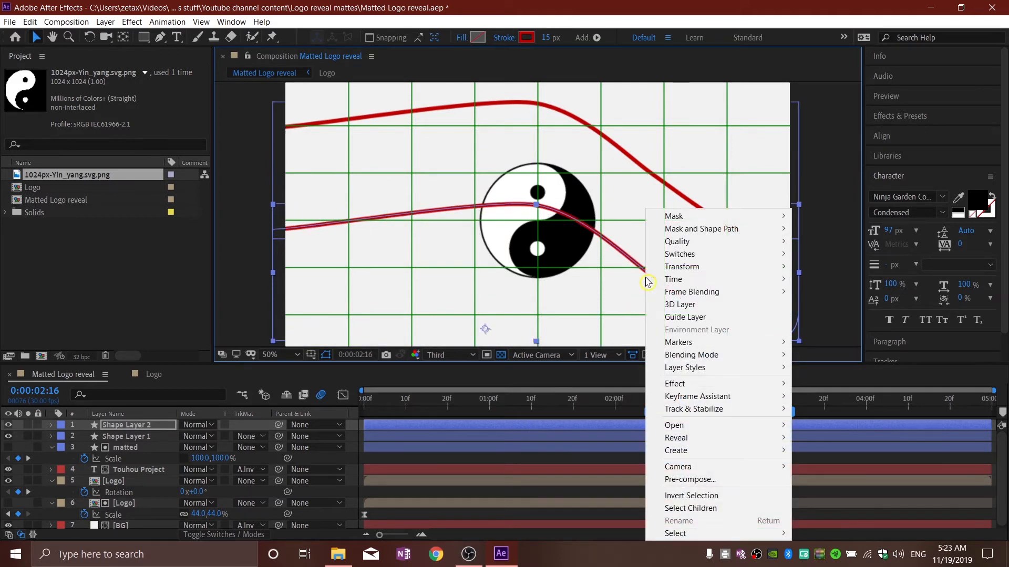
pyautogui.moveTo(681, 266)
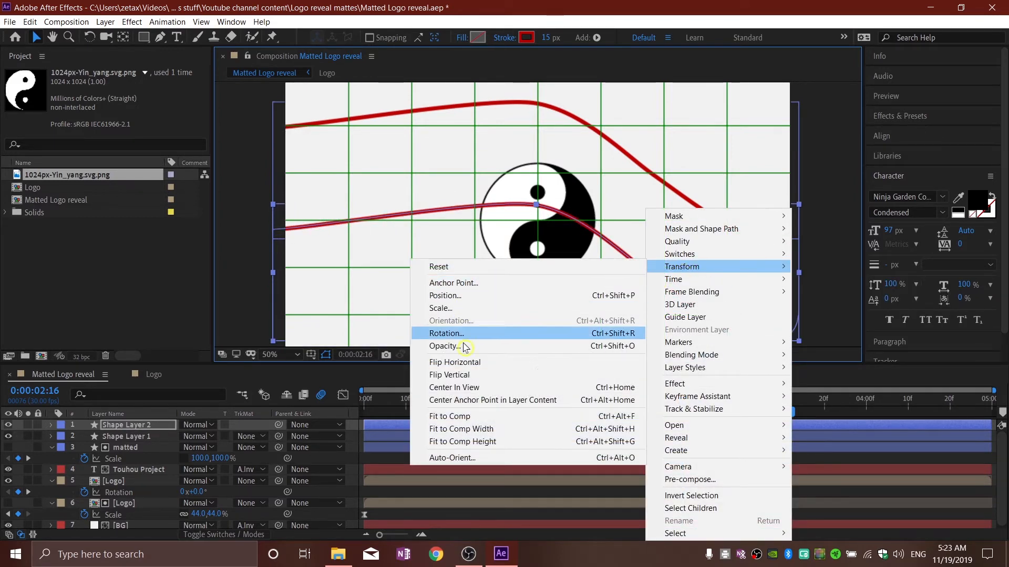
pyautogui.click(468, 362)
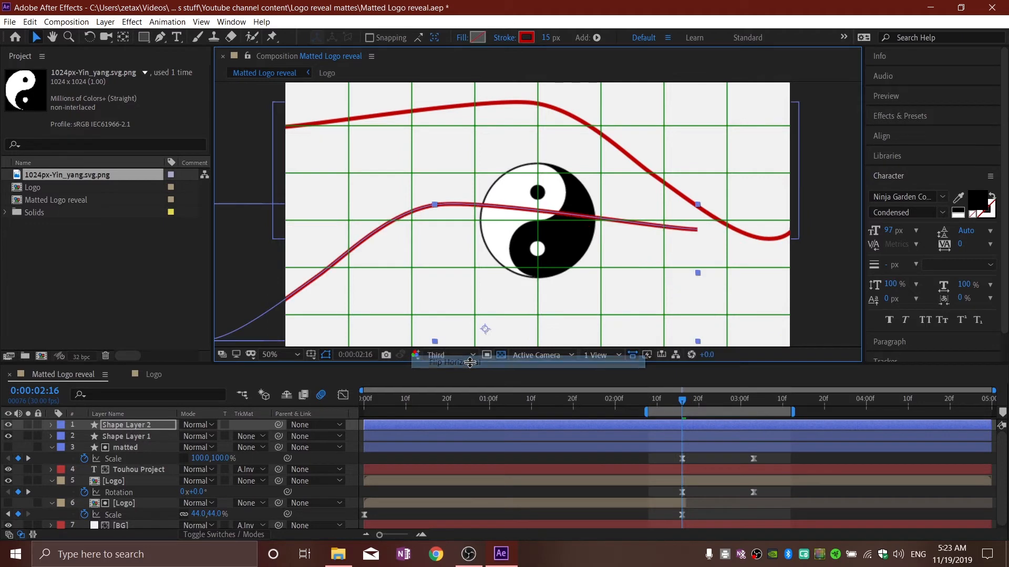
pyautogui.rightClick(415, 213)
pyautogui.moveTo(503, 272)
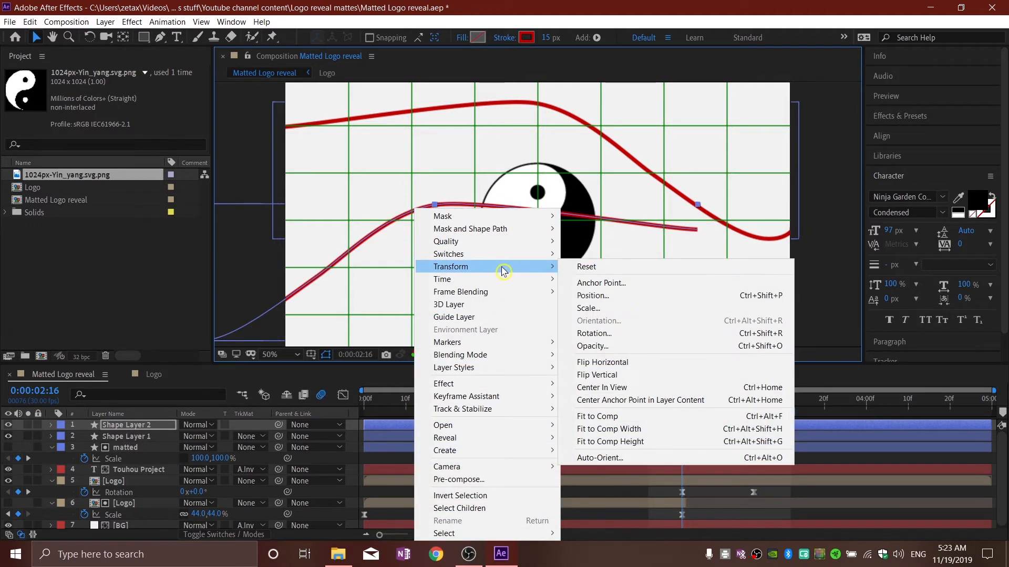
pyautogui.click(629, 375)
pyautogui.moveTo(286, 327); pyautogui.dragTo(389, 204)
pyautogui.click(251, 263)
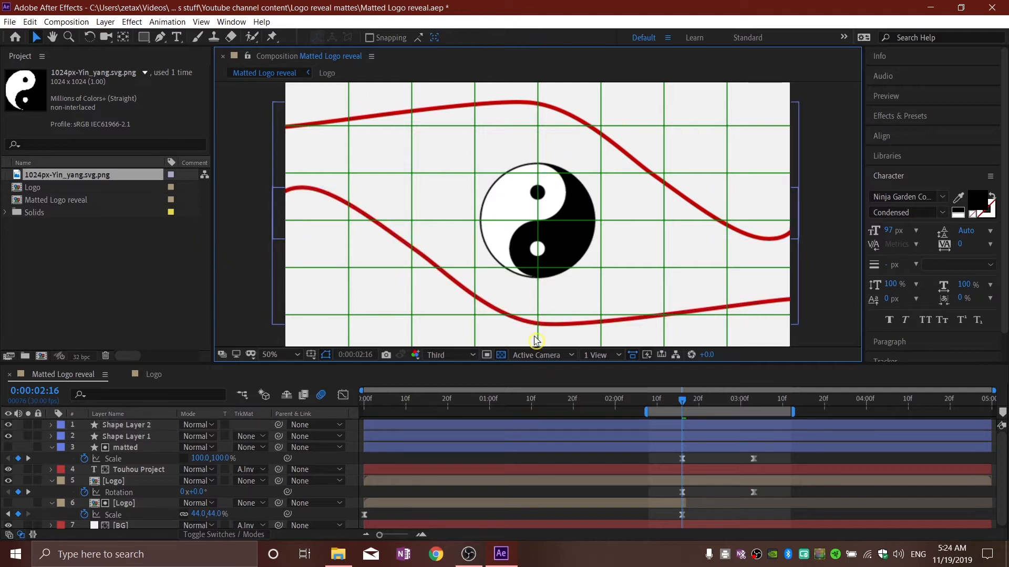
pyautogui.click(129, 433)
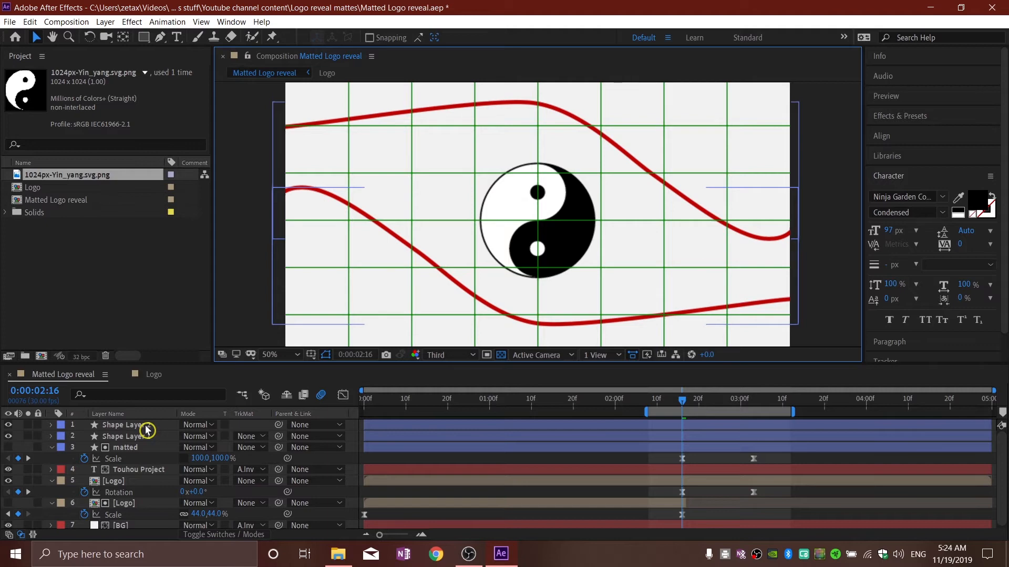
# Step: Add a Trim Paths operator to the lower curve's Shape Layer 2 and expand its properties
pyautogui.click(143, 426)
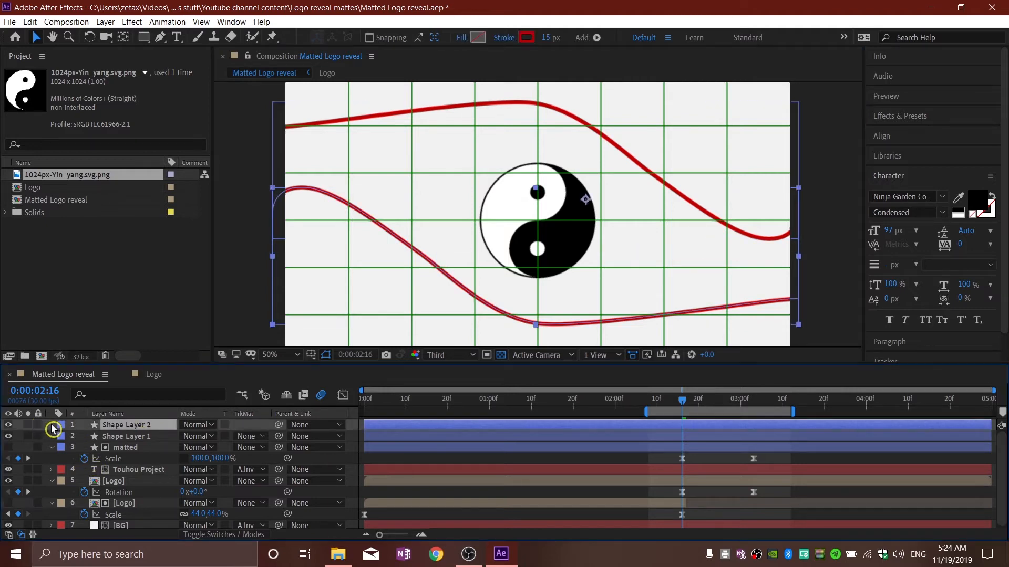
pyautogui.click(51, 425)
pyautogui.click(263, 439)
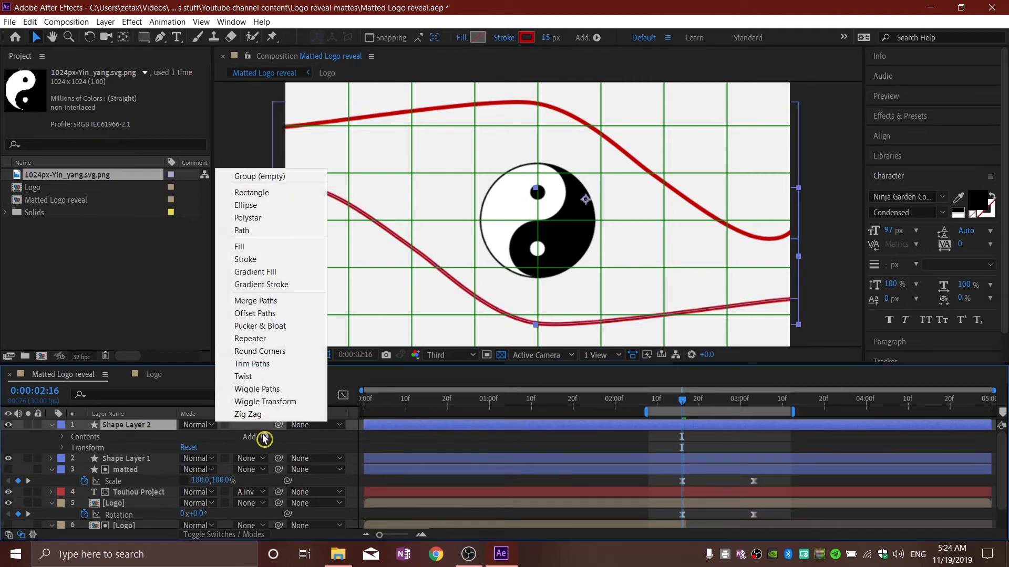
pyautogui.click(267, 364)
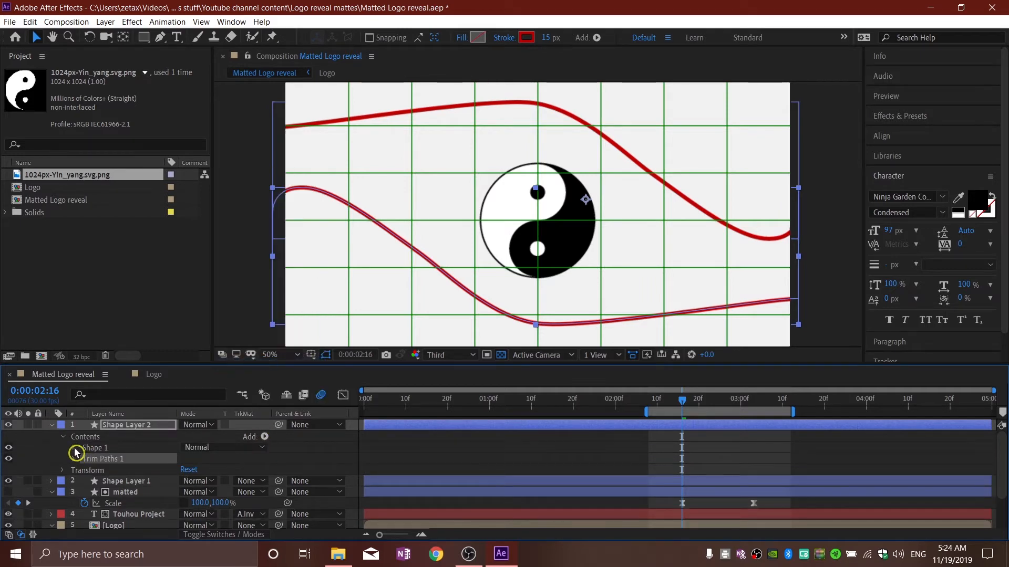
pyautogui.click(73, 459)
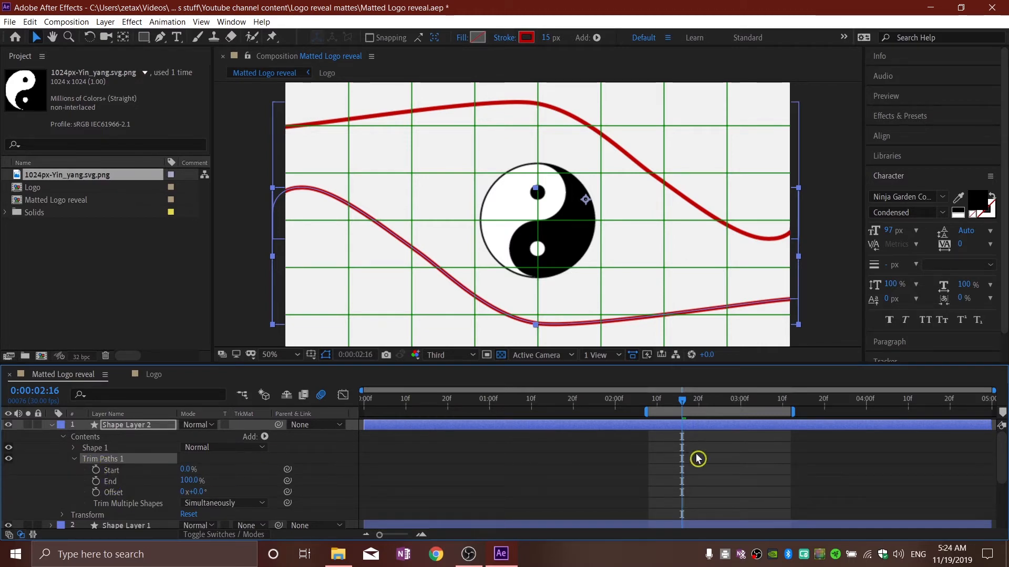
# Step: Set the lower curve's Trim Paths Start to 100% and keyframe it at 0:00:02:16
pyautogui.moveTo(678, 403)
pyautogui.mouseDown()
pyautogui.moveTo(658, 404)
pyautogui.moveTo(679, 403)
pyautogui.mouseUp()
pyautogui.scroll(-5, 683, 449)
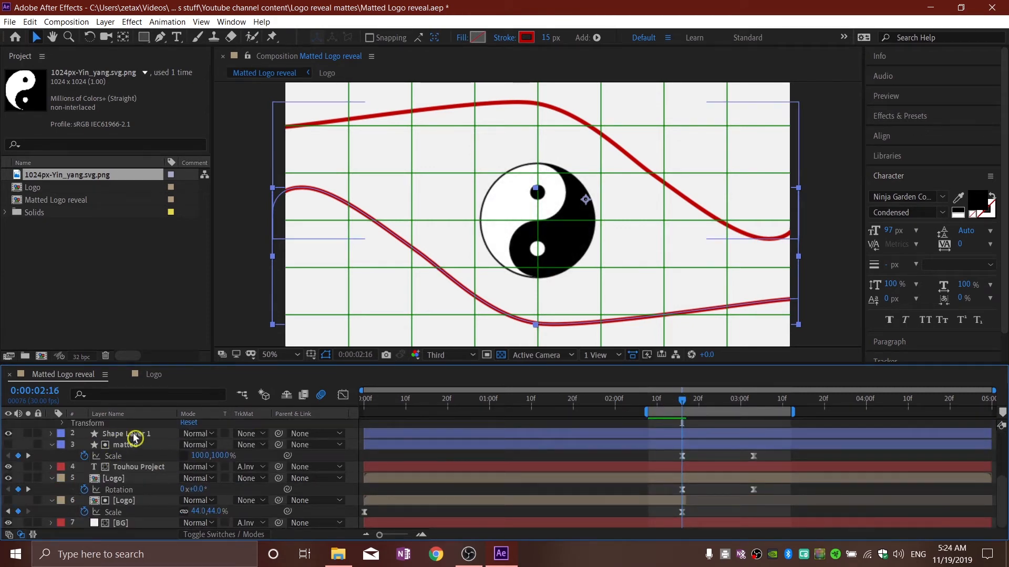
pyautogui.scroll(4, 135, 437)
pyautogui.moveTo(191, 469); pyautogui.dragTo(232, 467)
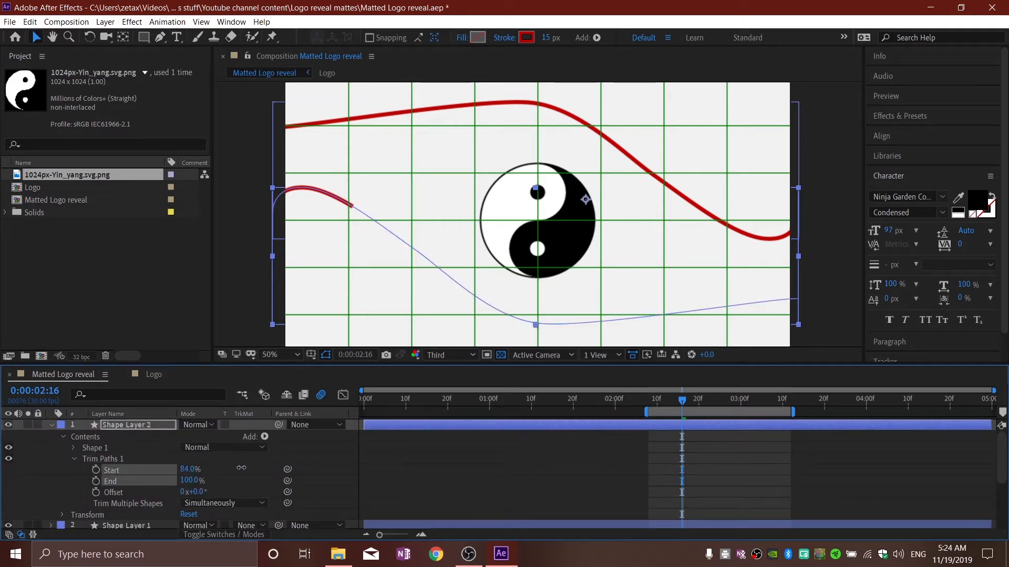
pyautogui.click(210, 474)
pyautogui.click(106, 474)
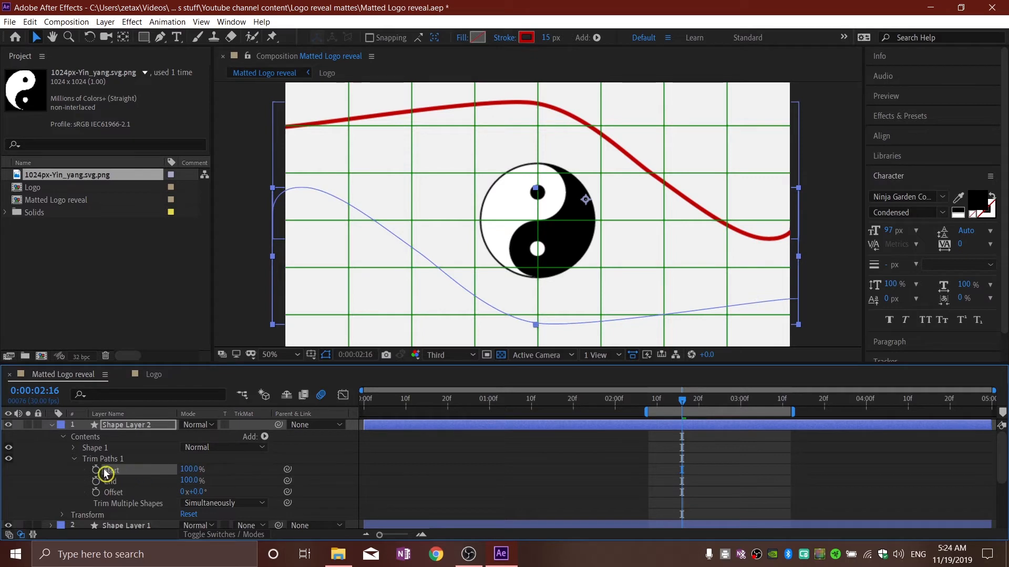
pyautogui.click(97, 470)
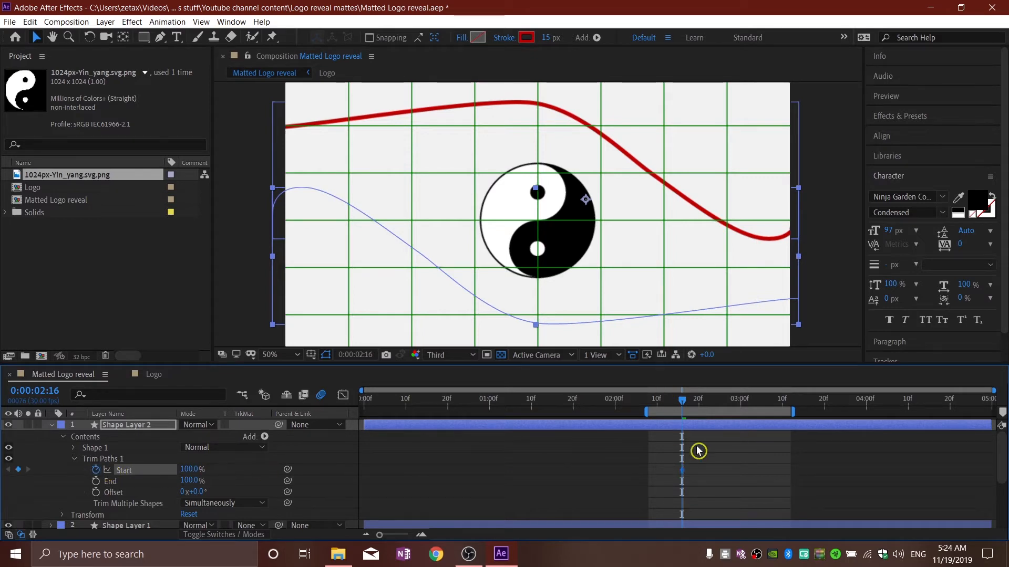
# Step: Keyframe the lower curve's Trim Paths Start at 0% at 0:00:03:03
pyautogui.press('k')
pyautogui.press('k')
pyautogui.press('j')
pyautogui.moveTo(193, 470); pyautogui.dragTo(124, 472)
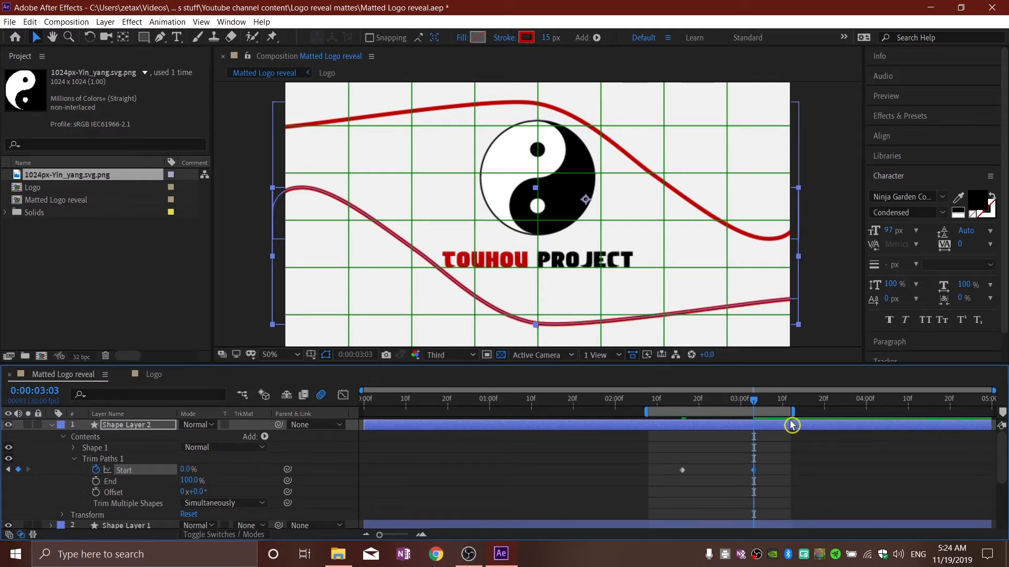
# Step: Keyframe the lower curve's Trim Paths End from 100% at 0:00:02:22 to 0% about 15 frames further on
pyautogui.moveTo(755, 402)
pyautogui.mouseDown()
pyautogui.moveTo(679, 421)
pyautogui.moveTo(695, 423)
pyautogui.mouseUp()
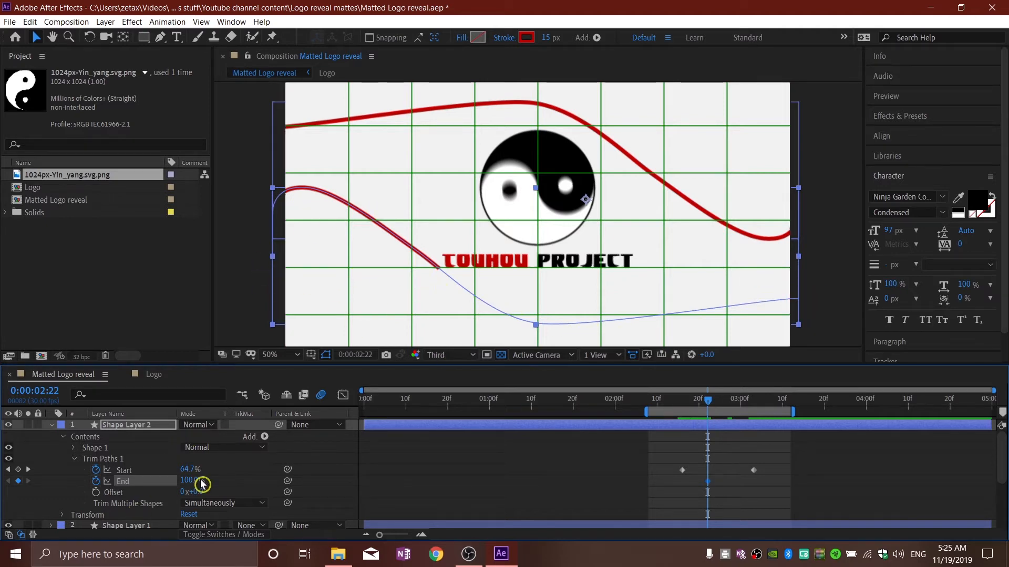
pyautogui.moveTo(715, 404); pyautogui.dragTo(771, 410)
pyautogui.moveTo(184, 479); pyautogui.dragTo(98, 480)
# Step: Scrub through the lower curve's trim animation and enable motion blur for Shape Layer 2
pyautogui.moveTo(768, 401)
pyautogui.mouseDown()
pyautogui.moveTo(647, 429)
pyautogui.moveTo(712, 434)
pyautogui.mouseUp()
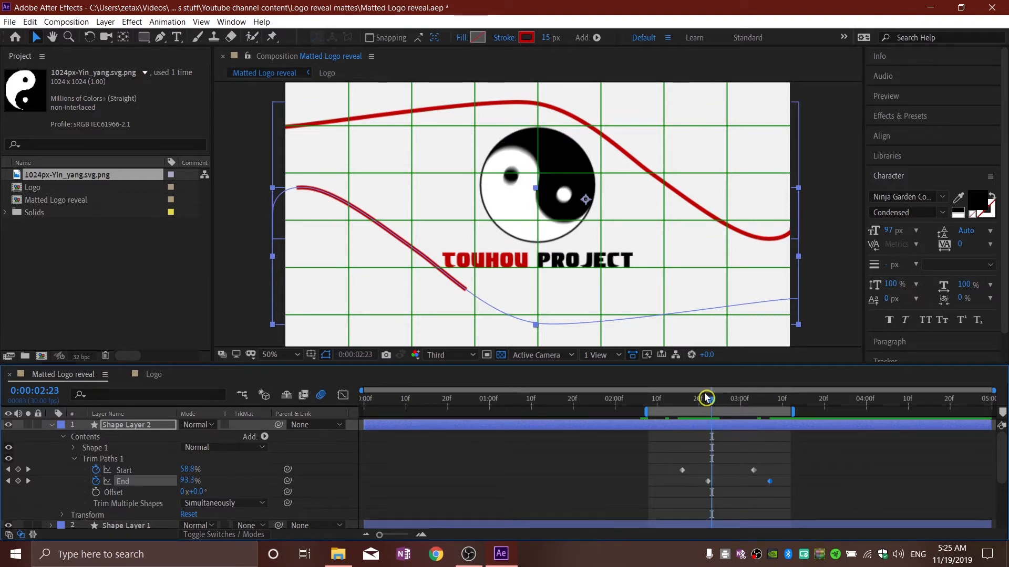
pyautogui.moveTo(721, 399)
pyautogui.mouseDown()
pyautogui.moveTo(761, 405)
pyautogui.moveTo(741, 402)
pyautogui.moveTo(720, 418)
pyautogui.mouseUp()
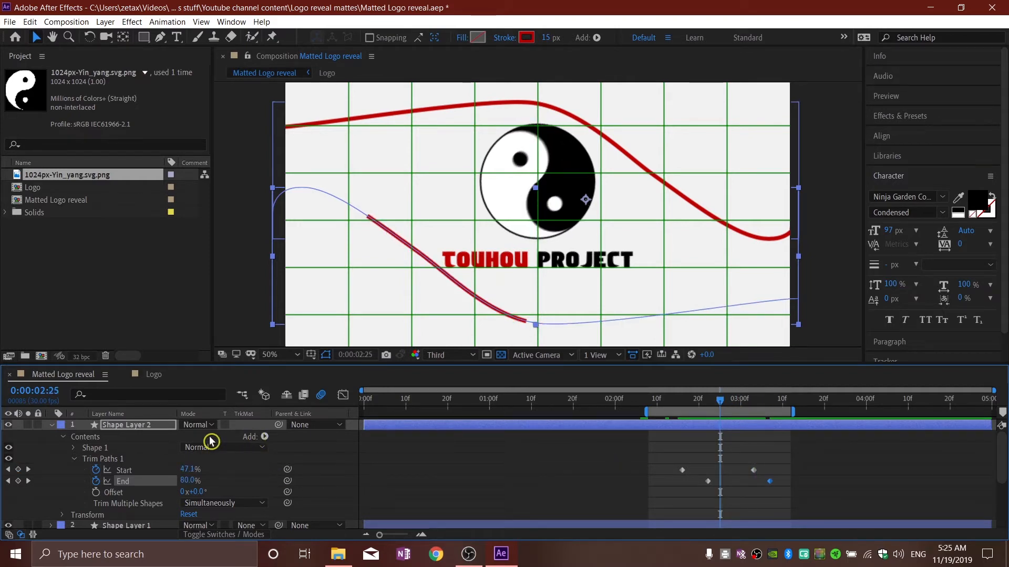
pyautogui.press('F4')
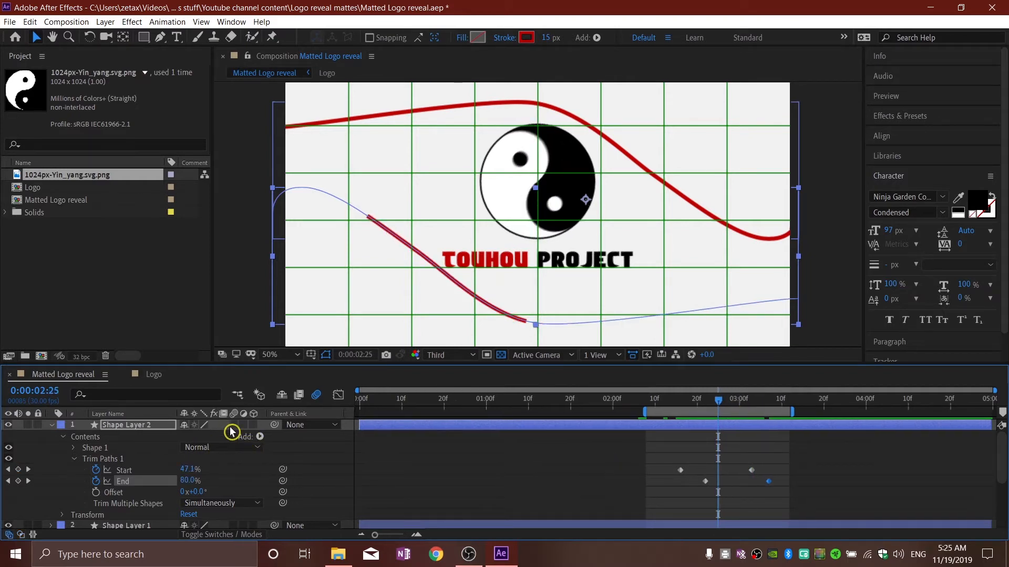
# Step: Apply Easy Ease to all four Start and End keyframes and reshape their speed curves in the Graph Editor for a steeper middle
pyautogui.moveTo(789, 455); pyautogui.dragTo(646, 494)
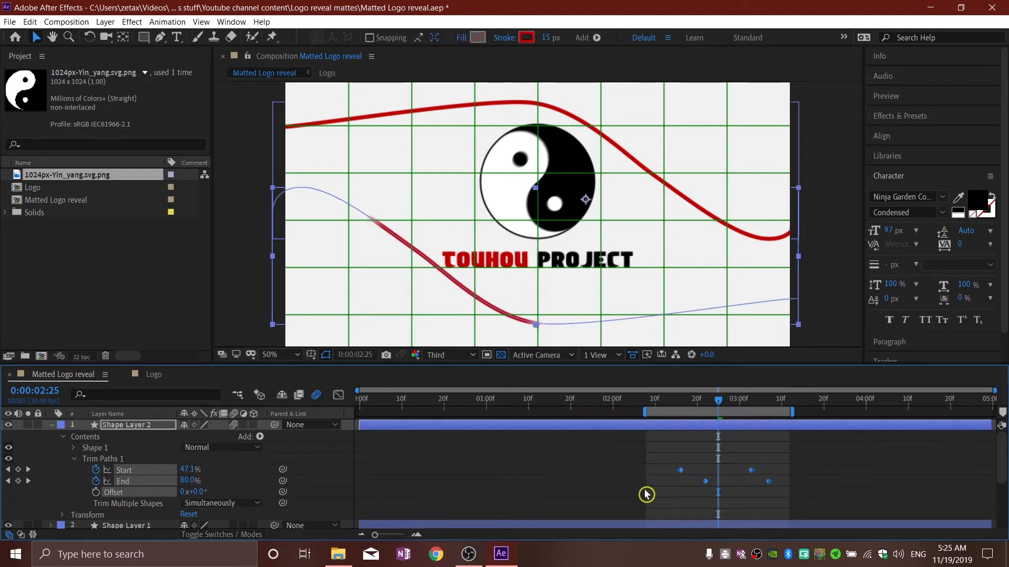
pyautogui.press('F9')
pyautogui.click(339, 395)
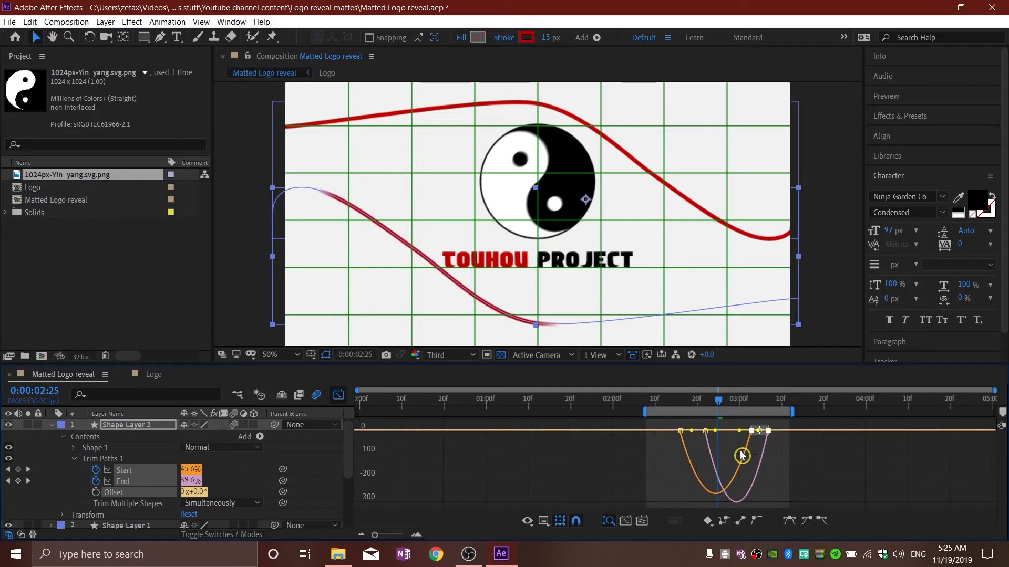
pyautogui.moveTo(737, 434); pyautogui.dragTo(788, 432)
pyautogui.click(698, 453)
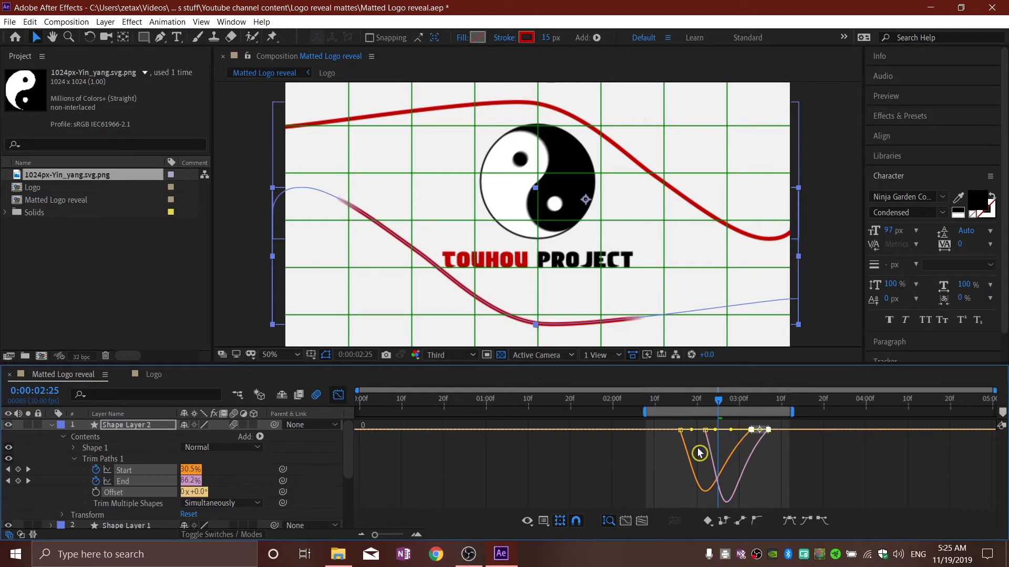
pyautogui.moveTo(678, 432); pyautogui.dragTo(727, 428)
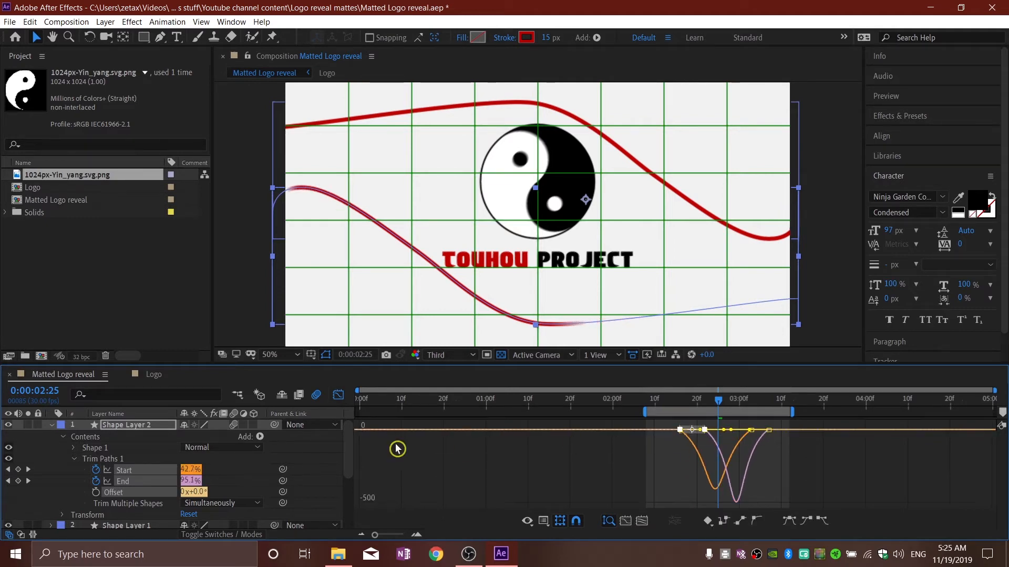
pyautogui.click(338, 395)
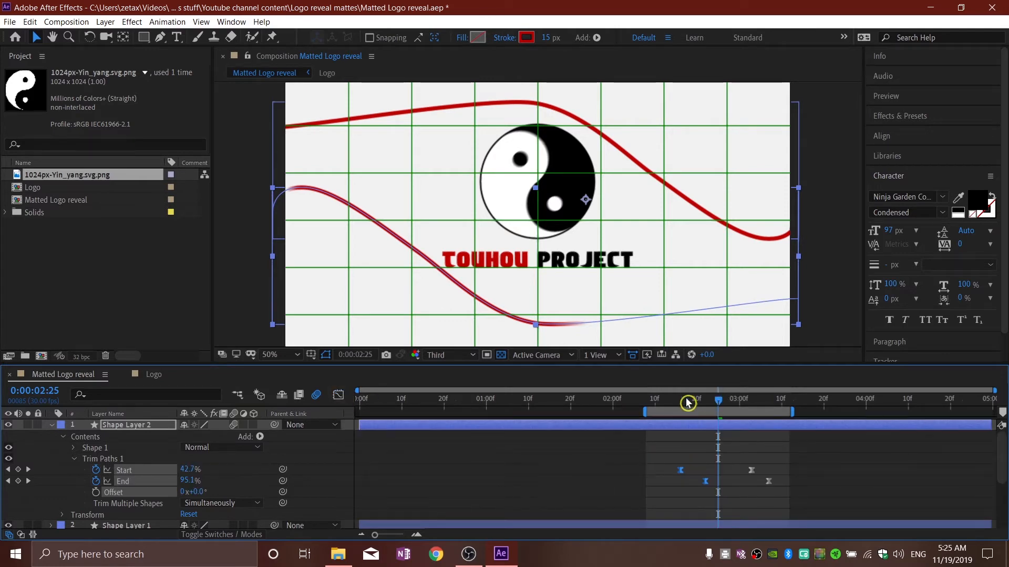
# Step: Preview the lower curve's eased animation from 0:00:02:16, stop playback and deselect the layer
pyautogui.press('space')
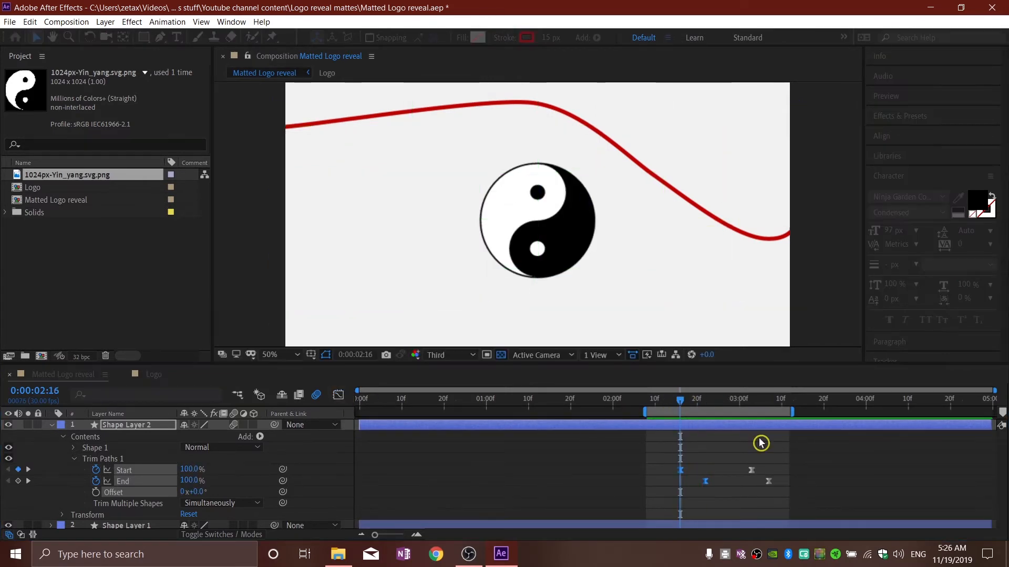
pyautogui.press('space')
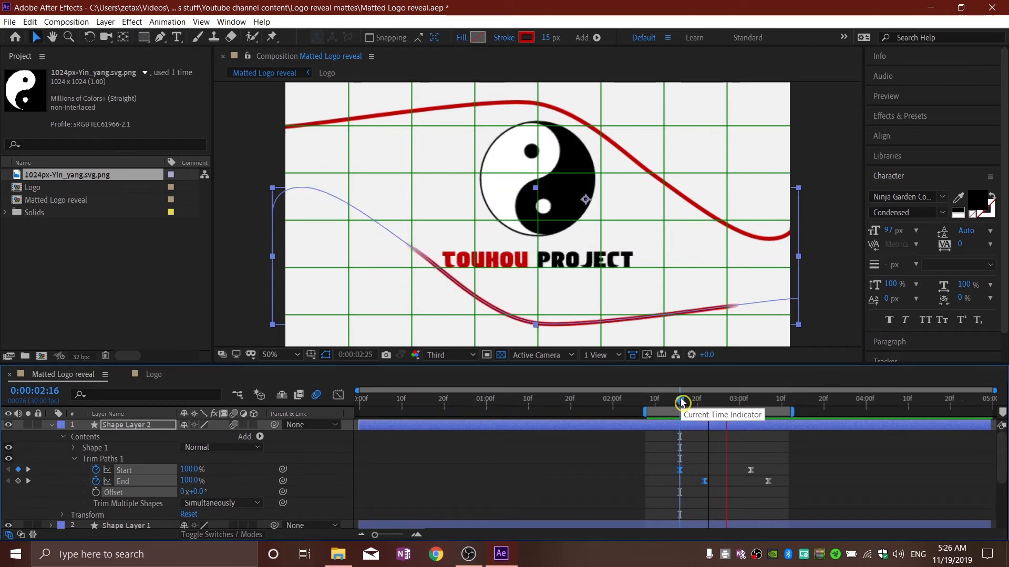
pyautogui.press('space')
pyautogui.click(671, 459)
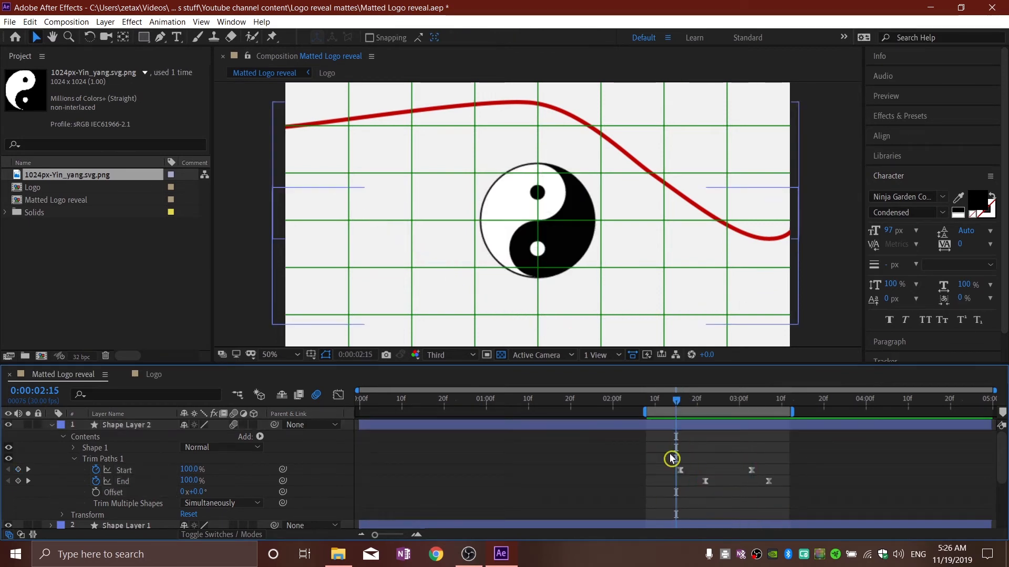
# Step: Copy Shape Layer 2's Start and End keyframes, and add a Trim Paths operator to Shape Layer 1
pyautogui.moveTo(791, 453); pyautogui.dragTo(646, 497)
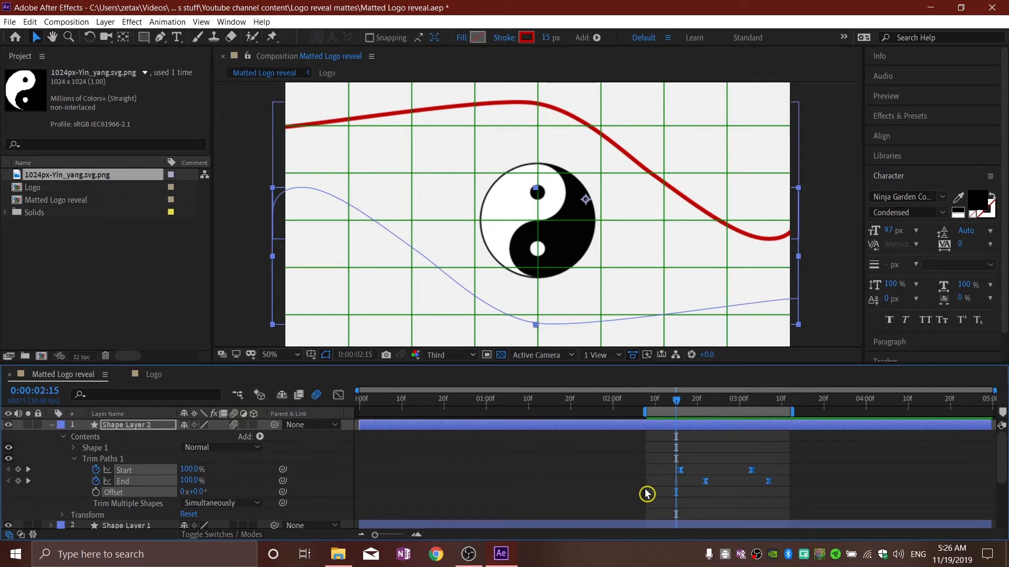
pyautogui.click(54, 427)
pyautogui.click(111, 438)
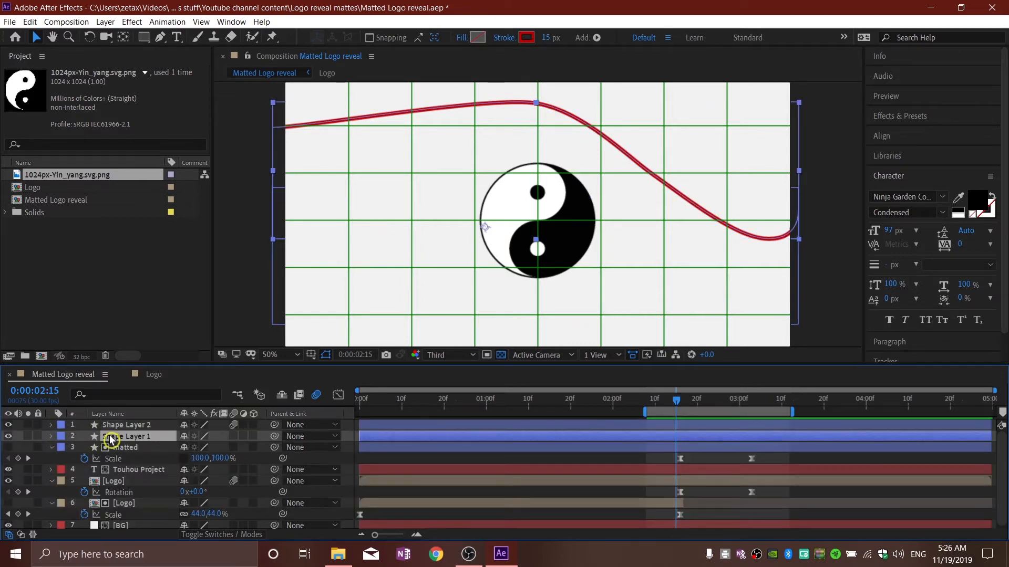
pyautogui.click(51, 437)
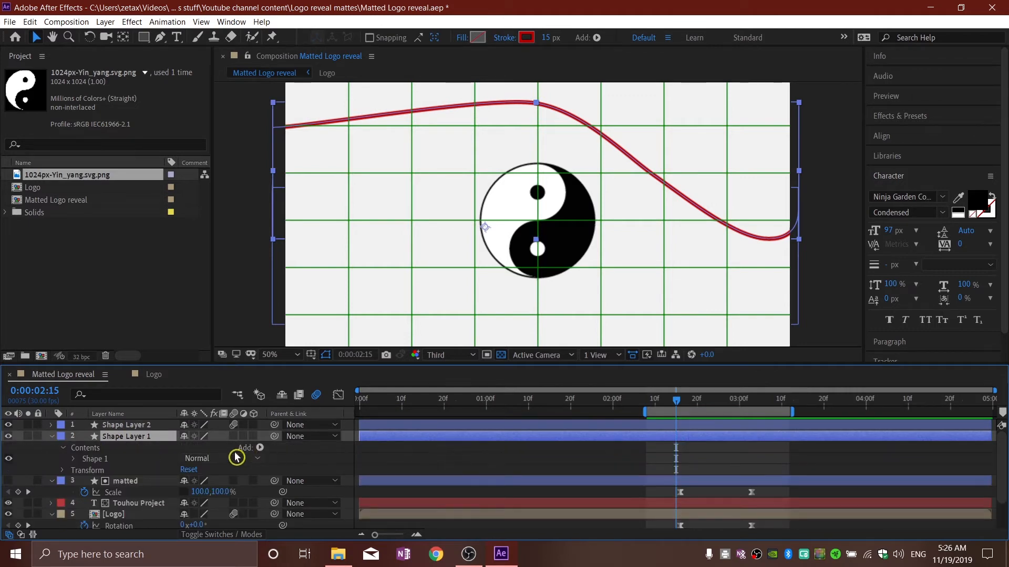
pyautogui.click(260, 448)
pyautogui.click(237, 385)
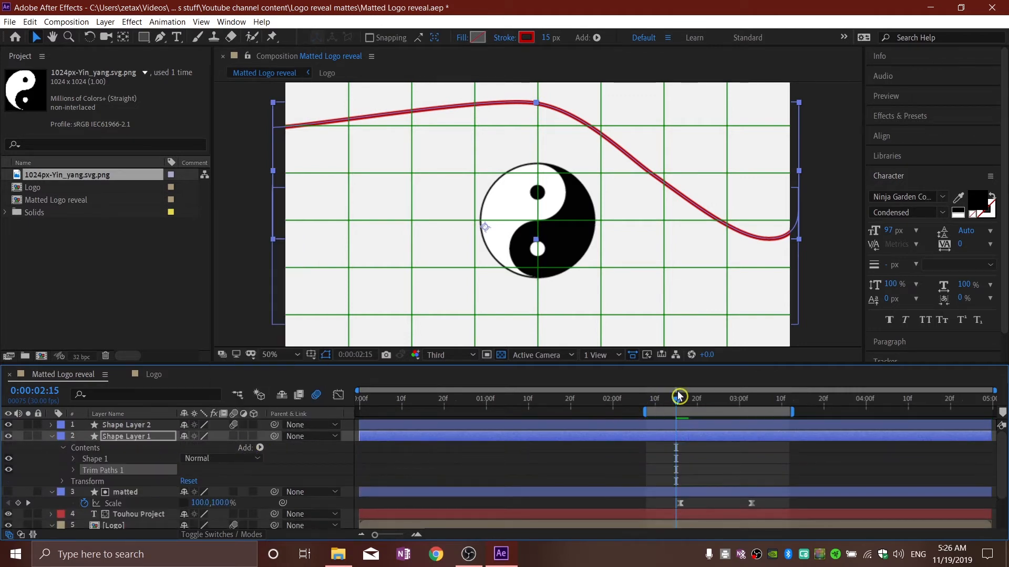
# Step: Paste the copied trim keyframes onto Shape Layer 1's Trim Paths at 0:00:02:16
pyautogui.moveTo(675, 402); pyautogui.dragTo(677, 400)
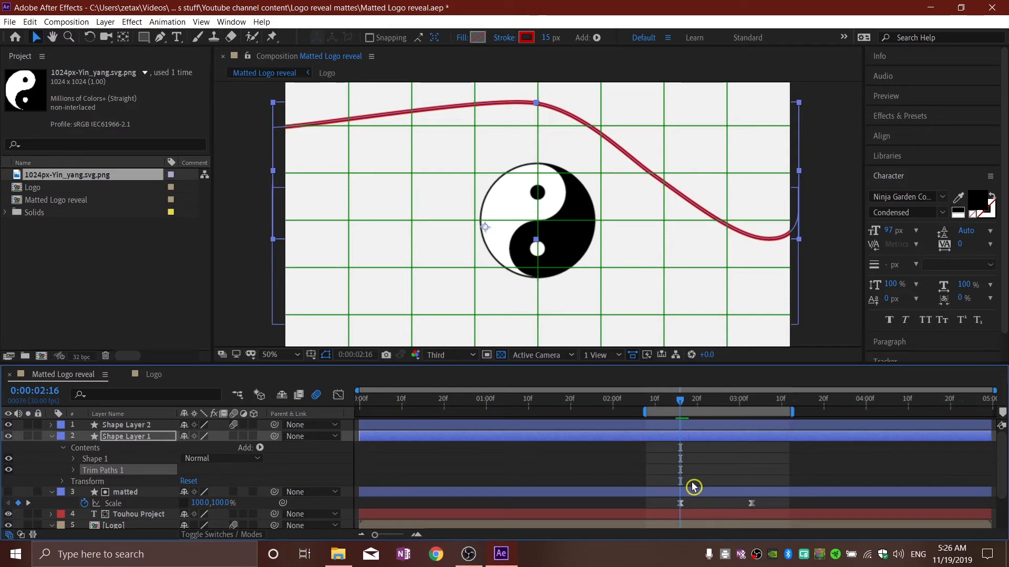
pyautogui.click(76, 473)
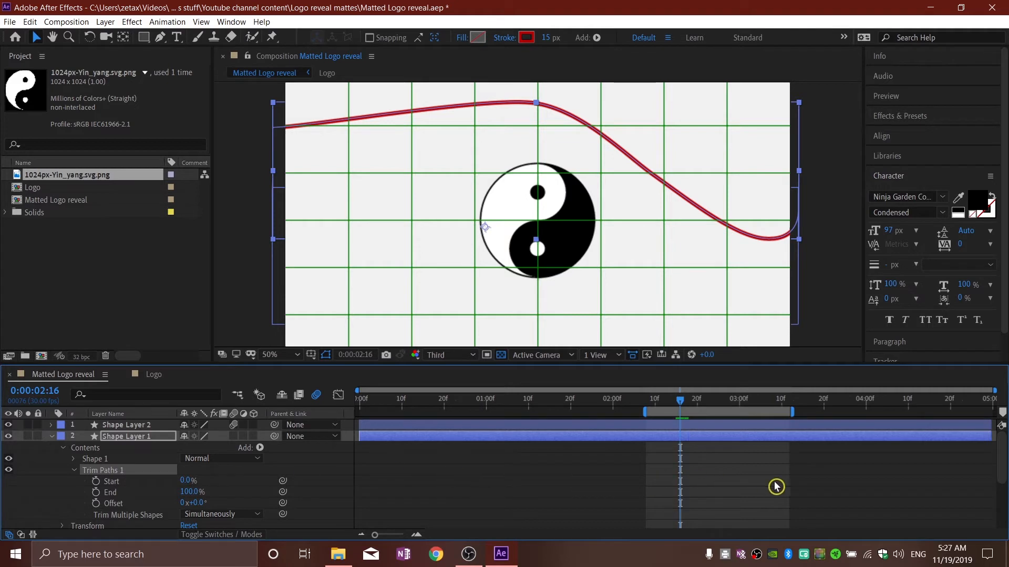
pyautogui.hotkey('ctrl', 'v')
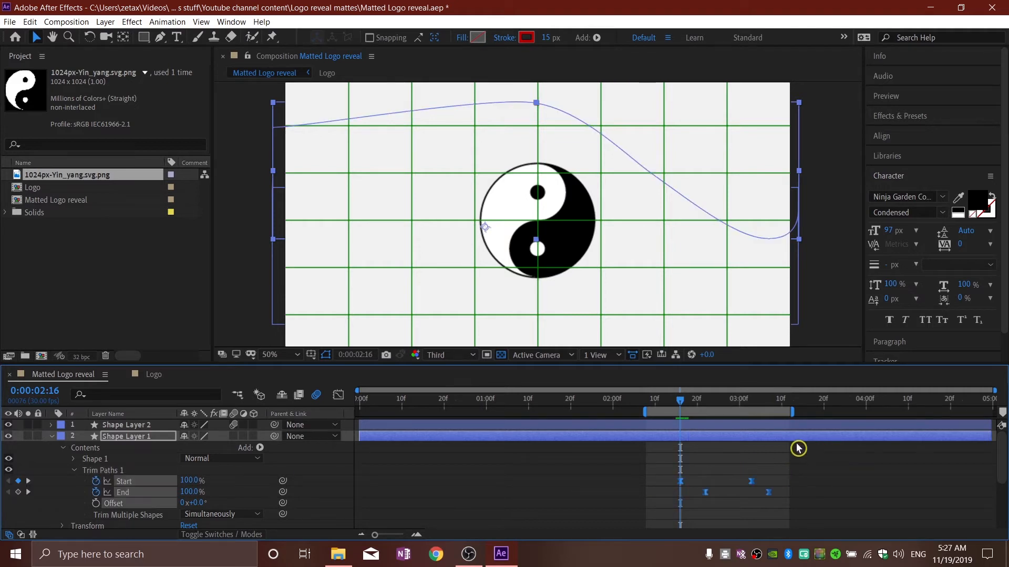
# Step: Enable motion blur for Shape Layer 1, scrub through both curves' animation, and collapse and deselect the layer
pyautogui.moveTo(680, 405)
pyautogui.mouseDown()
pyautogui.moveTo(742, 407)
pyautogui.moveTo(705, 405)
pyautogui.moveTo(736, 408)
pyautogui.moveTo(719, 412)
pyautogui.mouseUp()
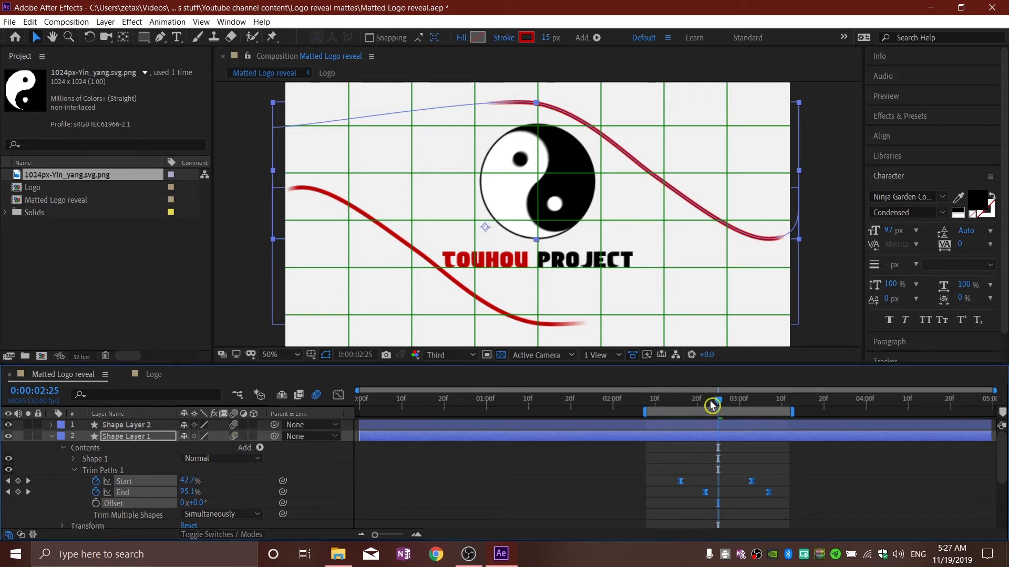
pyautogui.moveTo(722, 408)
pyautogui.mouseDown()
pyautogui.moveTo(759, 405)
pyautogui.moveTo(663, 412)
pyautogui.moveTo(743, 426)
pyautogui.moveTo(707, 435)
pyautogui.mouseUp()
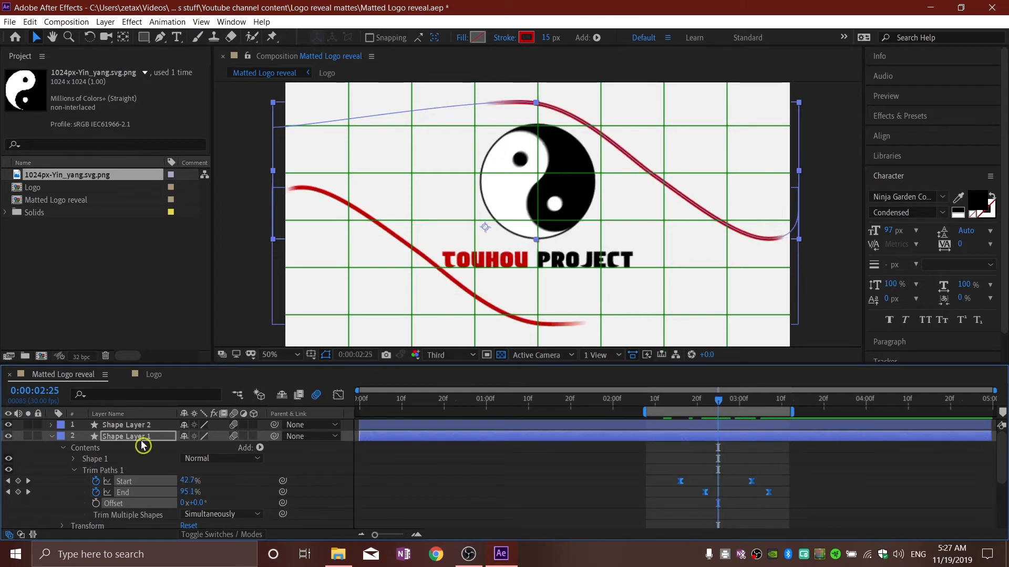
pyautogui.click(51, 437)
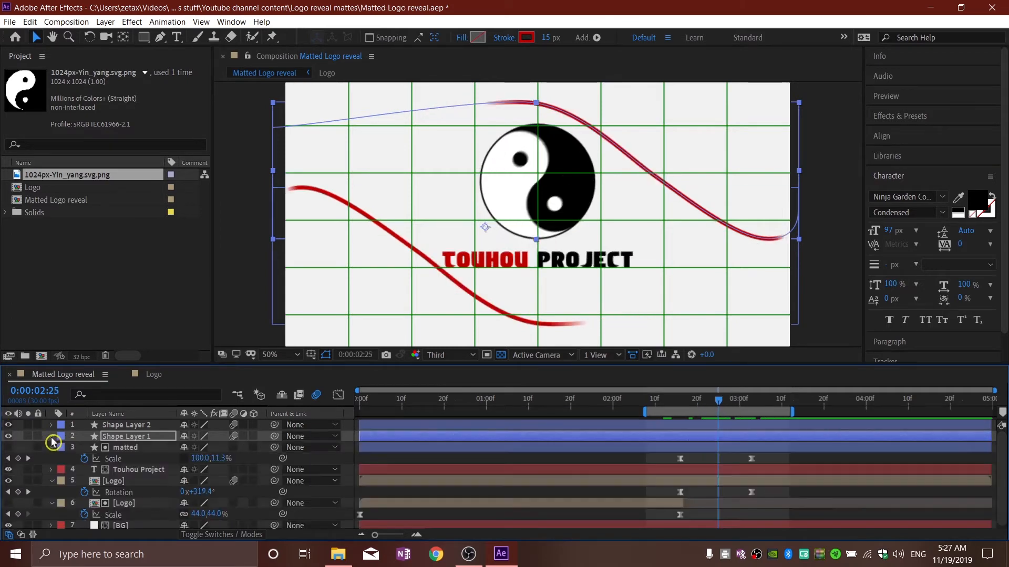
pyautogui.click(407, 462)
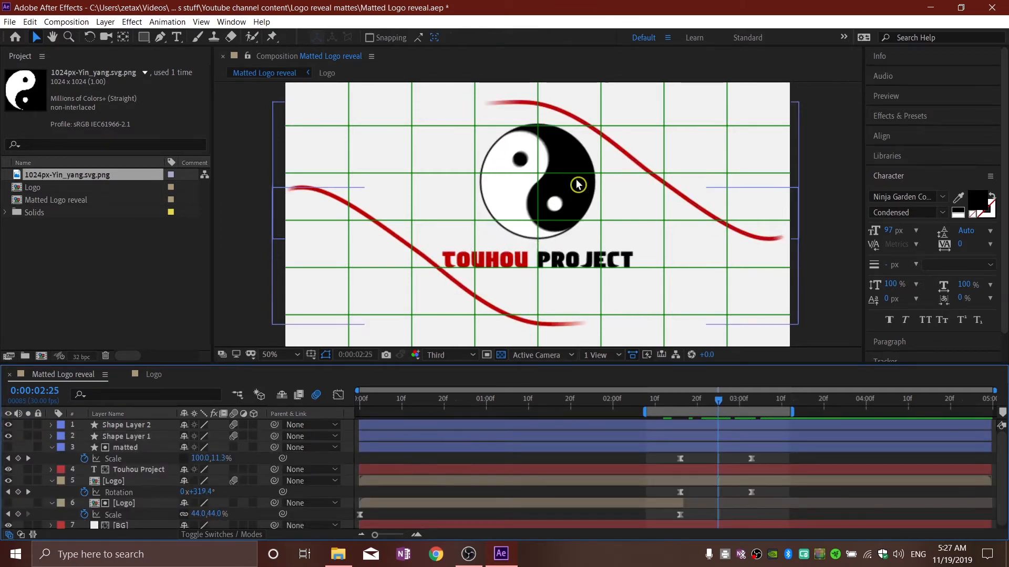
# Step: Draw a small circle in the frame's upper left as a new shape layer and give it a solid black fill
pyautogui.click(147, 39)
pyautogui.moveTo(364, 122); pyautogui.dragTo(398, 156)
pyautogui.click(372, 38)
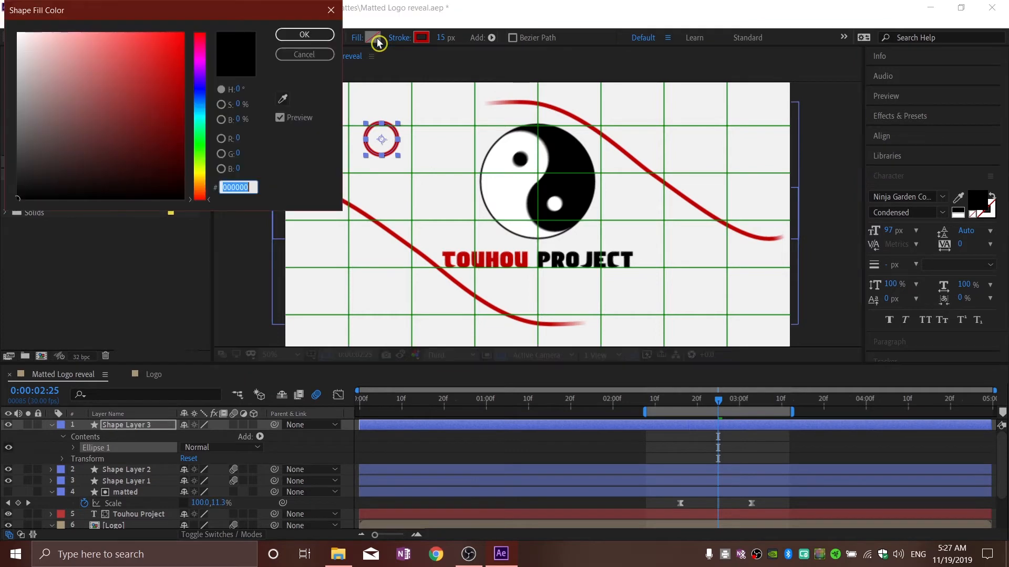
pyautogui.click(109, 82)
pyautogui.click(284, 54)
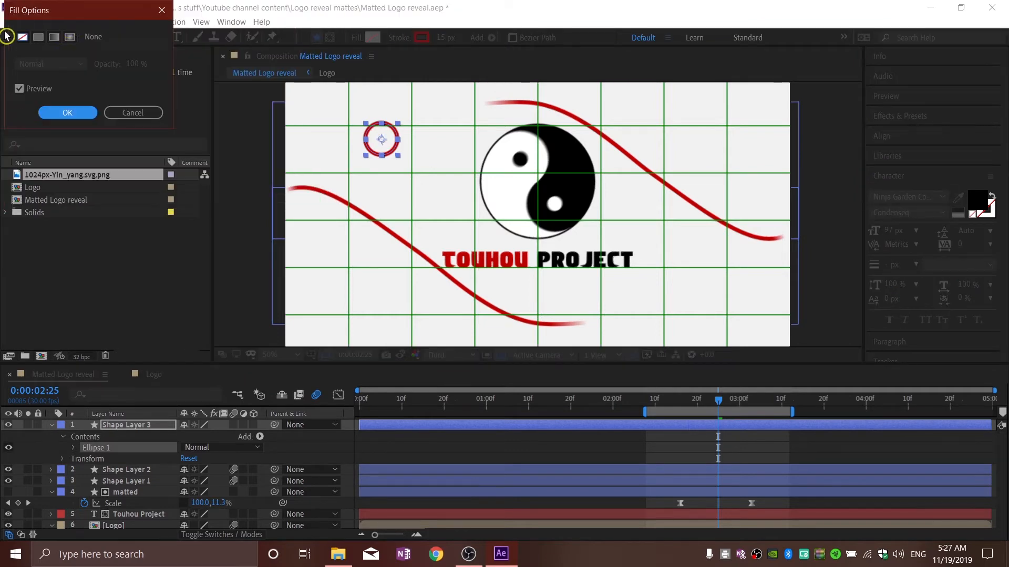
pyautogui.click(38, 36)
pyautogui.click(82, 114)
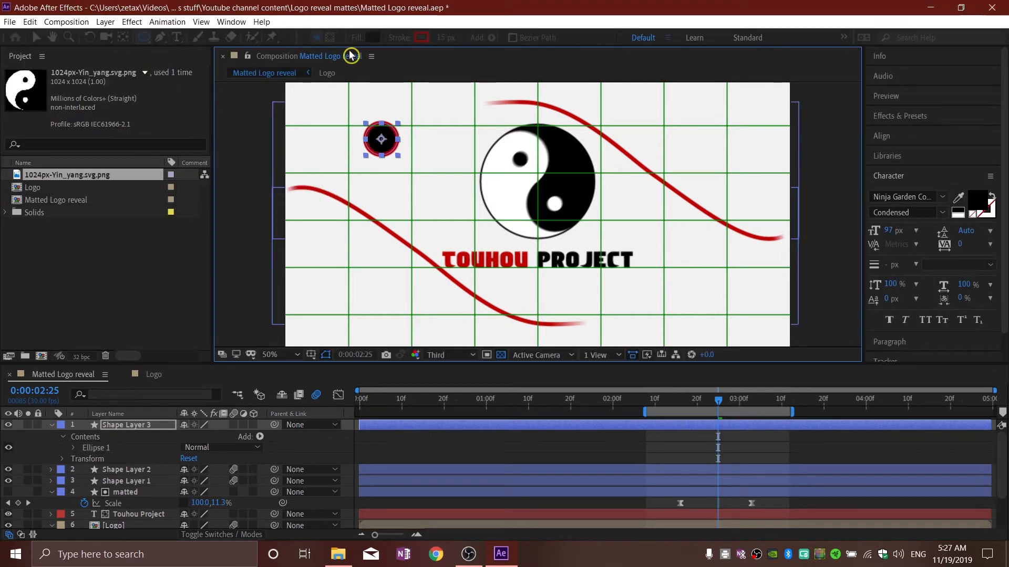
# Step: Fill the small circle with the red C30000 sampled from the title and set its stroke width to 0 px
pyautogui.click(372, 37)
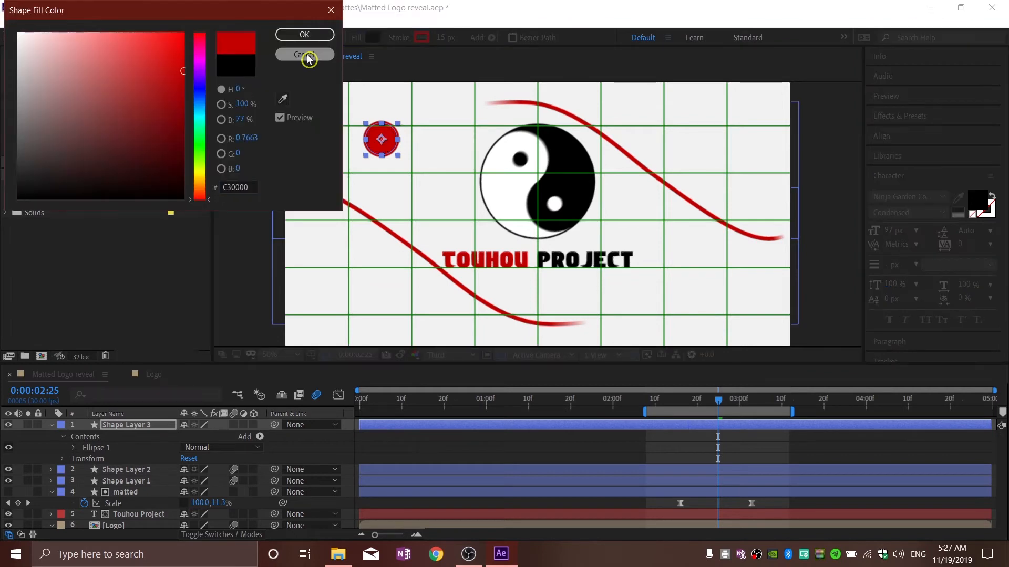
pyautogui.click(282, 99)
pyautogui.click(499, 254)
pyautogui.press('Return')
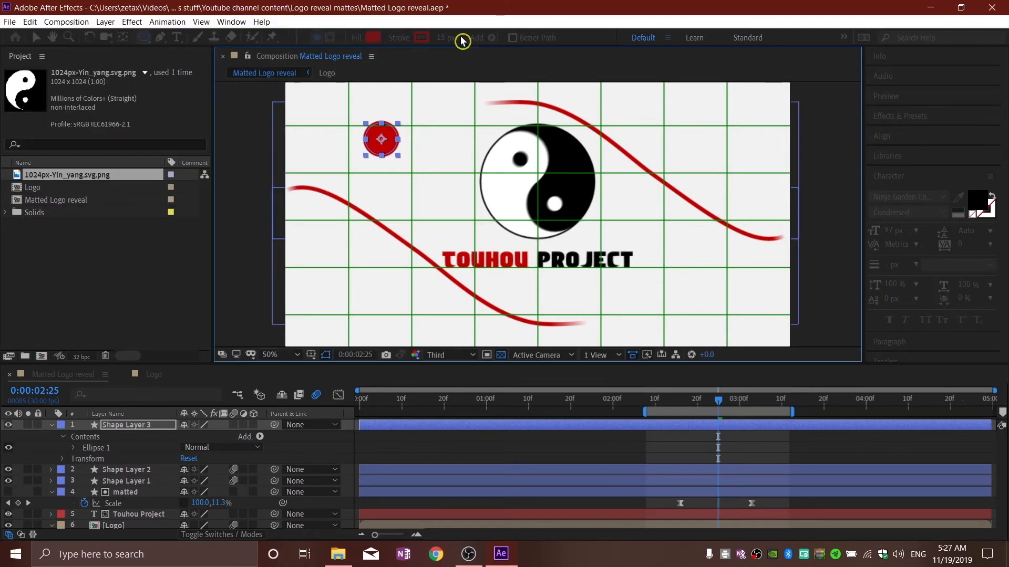
pyautogui.click(36, 37)
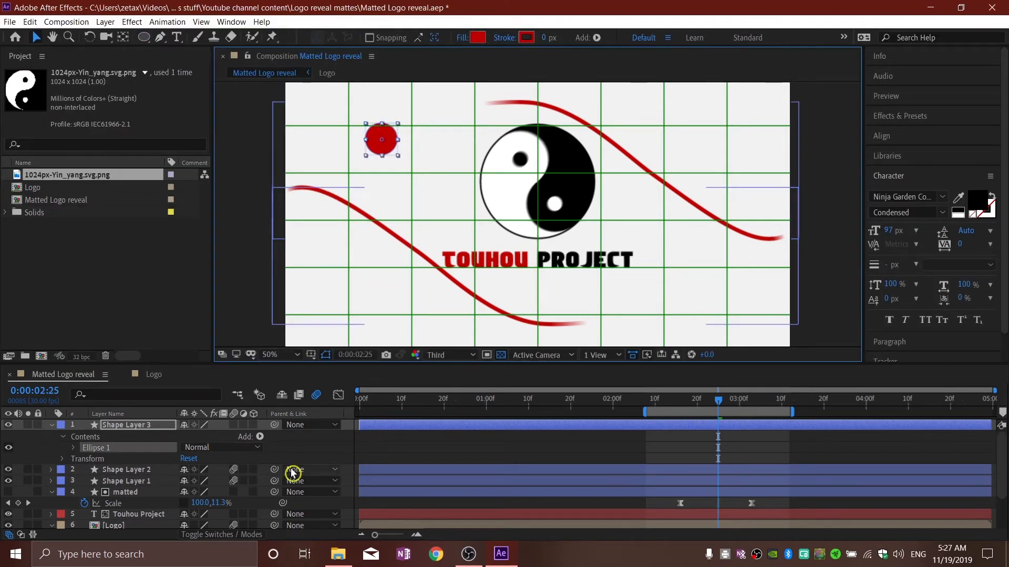
# Step: Check the circle's anchor point at its centre and move the circle slightly up and left in the frame
pyautogui.click(80, 389)
pyautogui.click(119, 425)
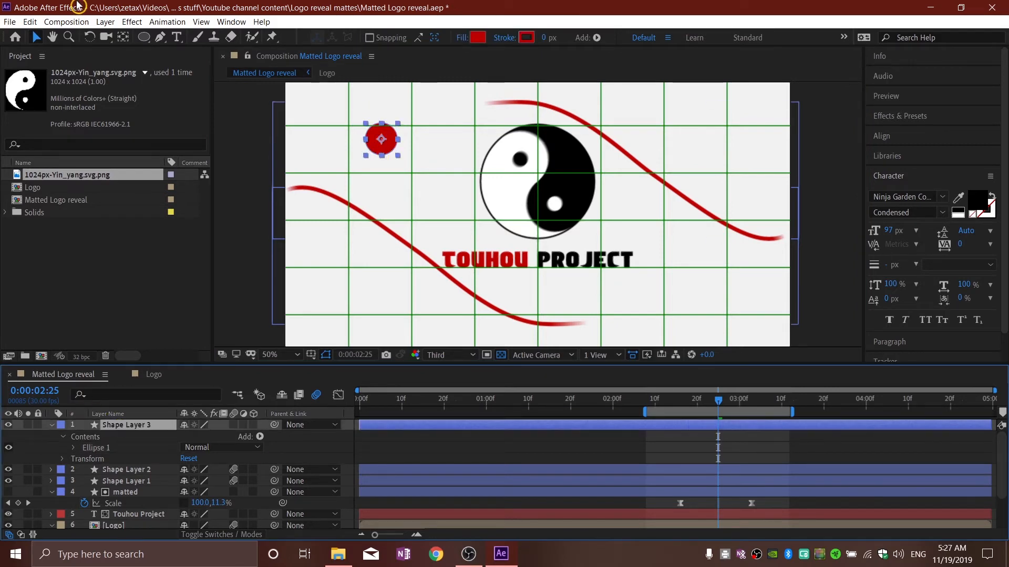
pyautogui.click(123, 37)
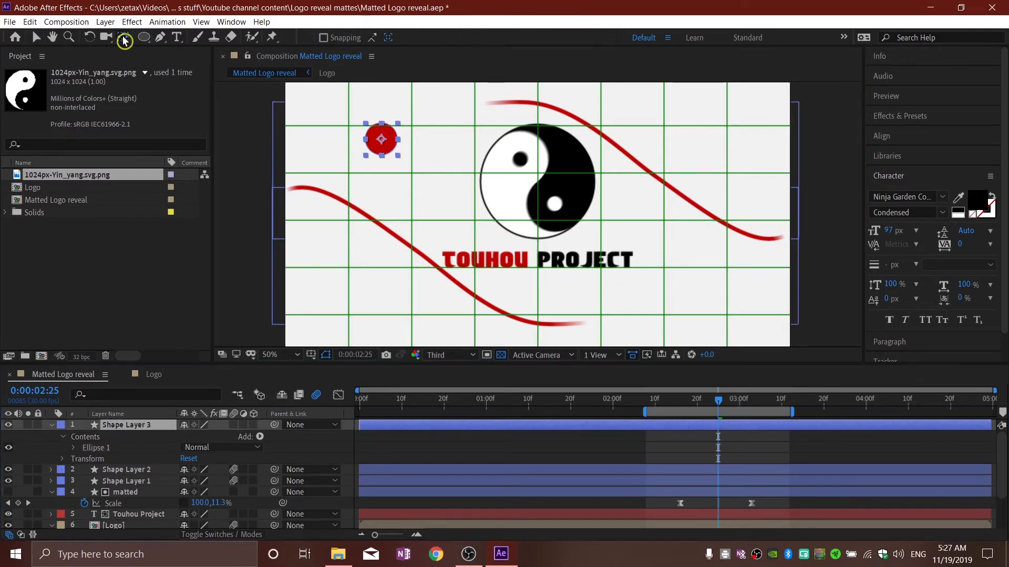
pyautogui.click(383, 140)
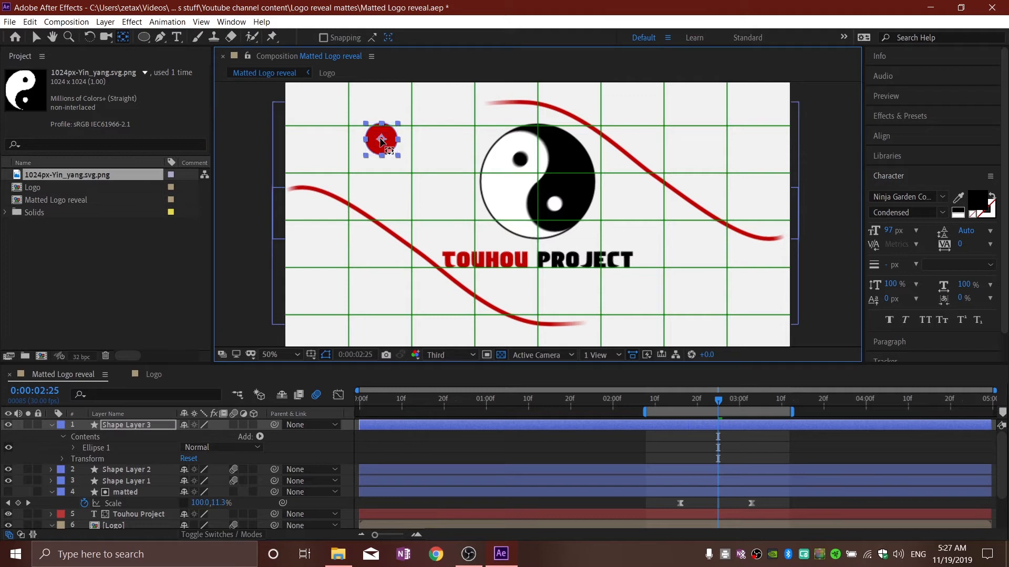
pyautogui.press('v')
pyautogui.moveTo(382, 141); pyautogui.dragTo(368, 129)
pyautogui.click(307, 459)
pyautogui.click(115, 426)
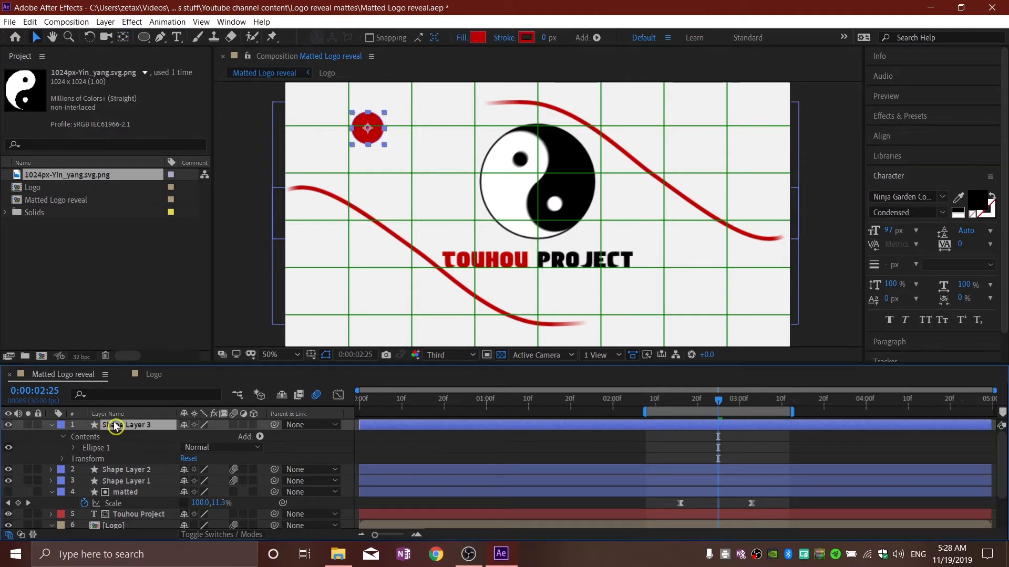
# Step: Add a Scale keyframe of 0% to Shape Layer 3 at 0:00:02:16
pyautogui.press('s')
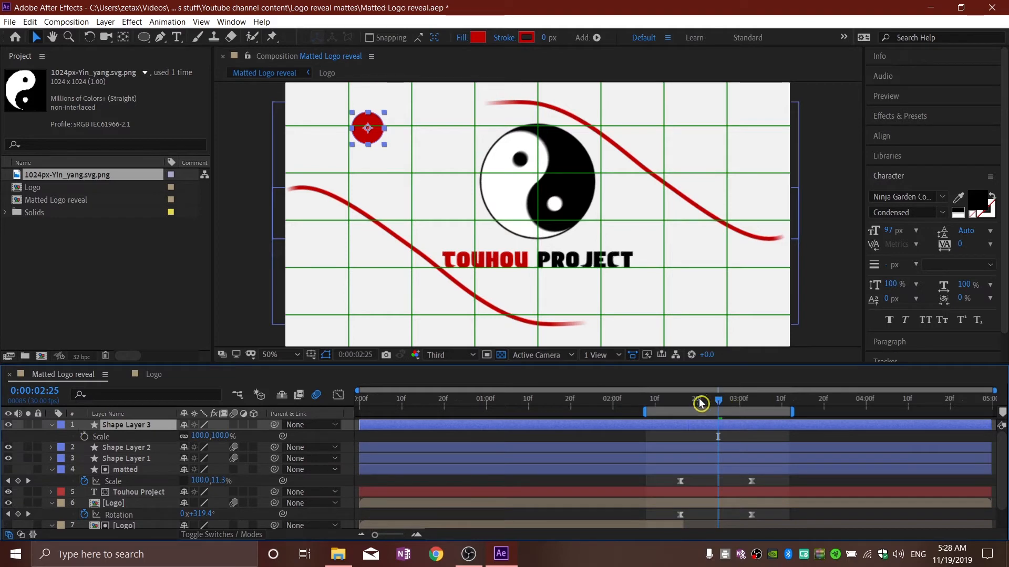
pyautogui.moveTo(704, 403); pyautogui.dragTo(680, 403)
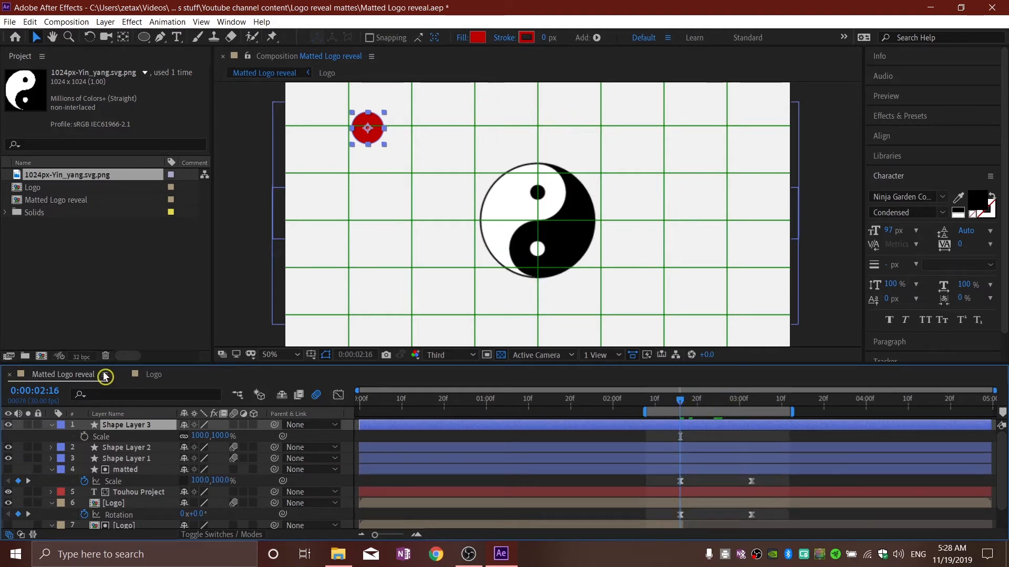
pyautogui.click(85, 437)
pyautogui.click(199, 435)
pyautogui.write('0')
pyautogui.click(256, 440)
# Step: Set Shape Layer 3's Scale to 100% at 0:00:02:23 and apply Easy Ease to both Scale keyframes
pyautogui.moveTo(699, 405); pyautogui.dragTo(710, 405)
pyautogui.click(196, 435)
pyautogui.write('100')
pyautogui.press('Return')
pyautogui.moveTo(726, 433); pyautogui.dragTo(656, 439)
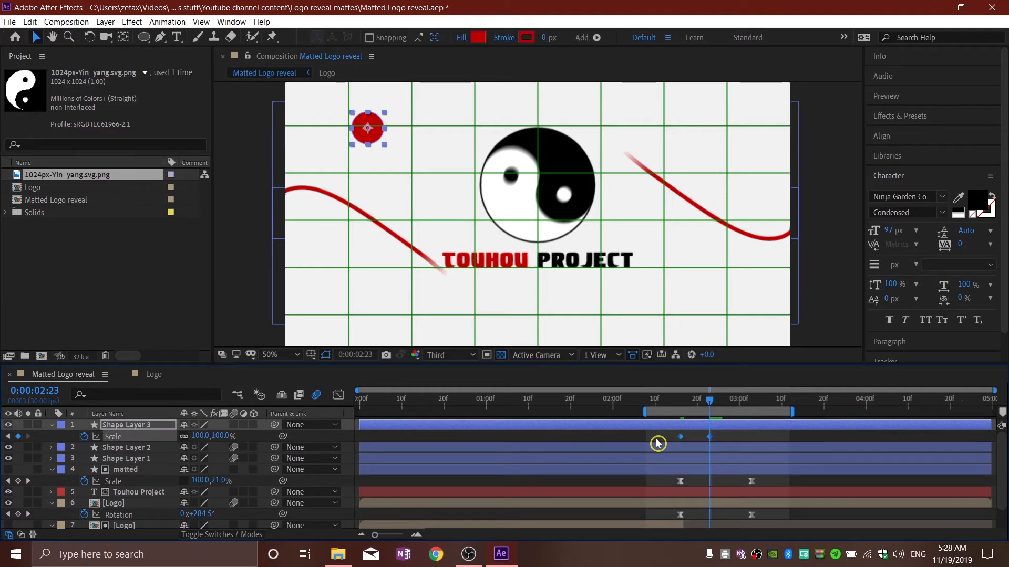
pyautogui.click(723, 440)
pyautogui.moveTo(705, 405); pyautogui.dragTo(682, 408)
# Step: Rename Shape Layer 3 as Circle and duplicate it
pyautogui.click(148, 430)
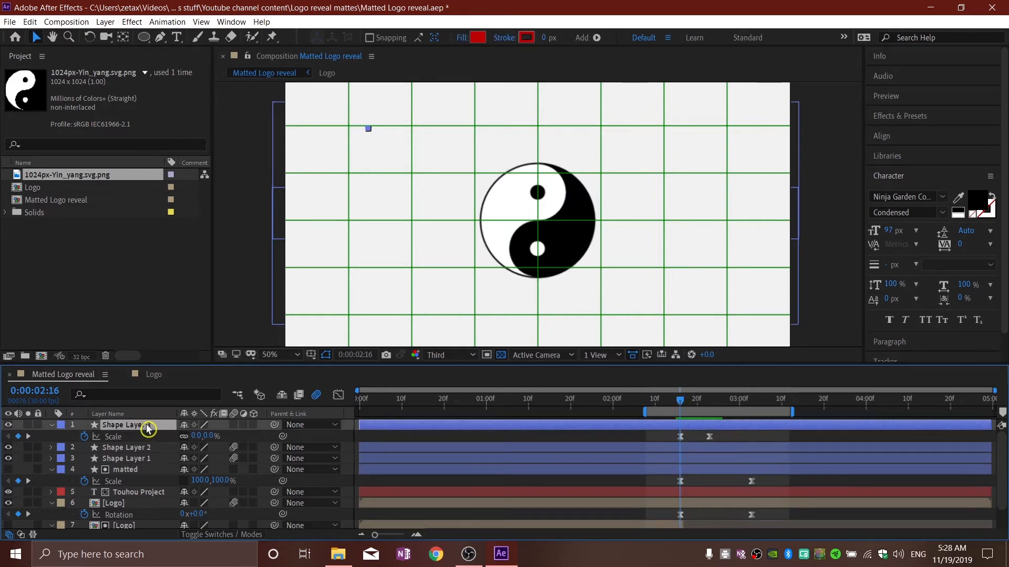
pyautogui.press('Return')
pyautogui.write('Circle')
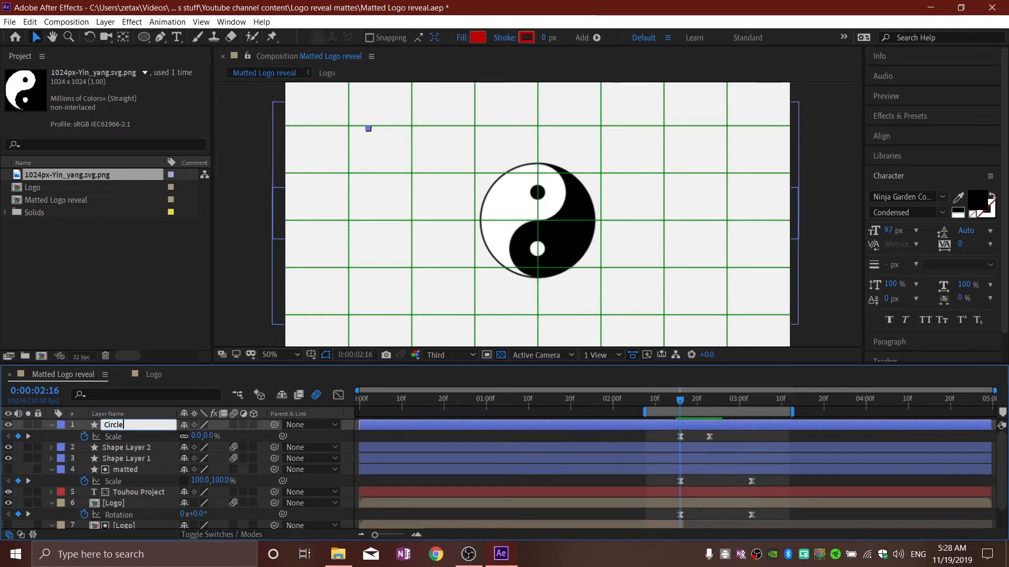
pyautogui.click(106, 437)
pyautogui.click(128, 429)
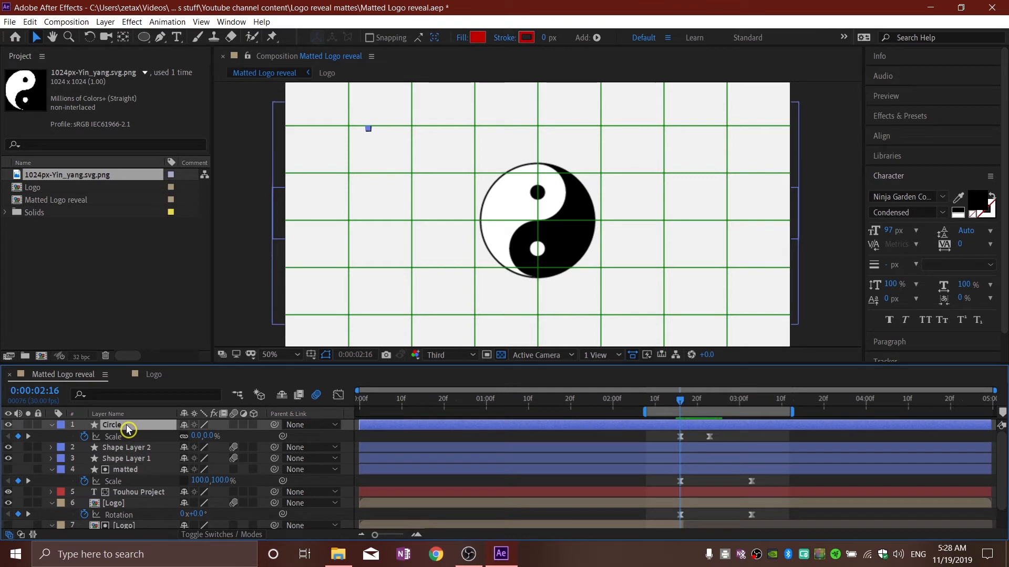
pyautogui.hotkey('ctrl', 'd')
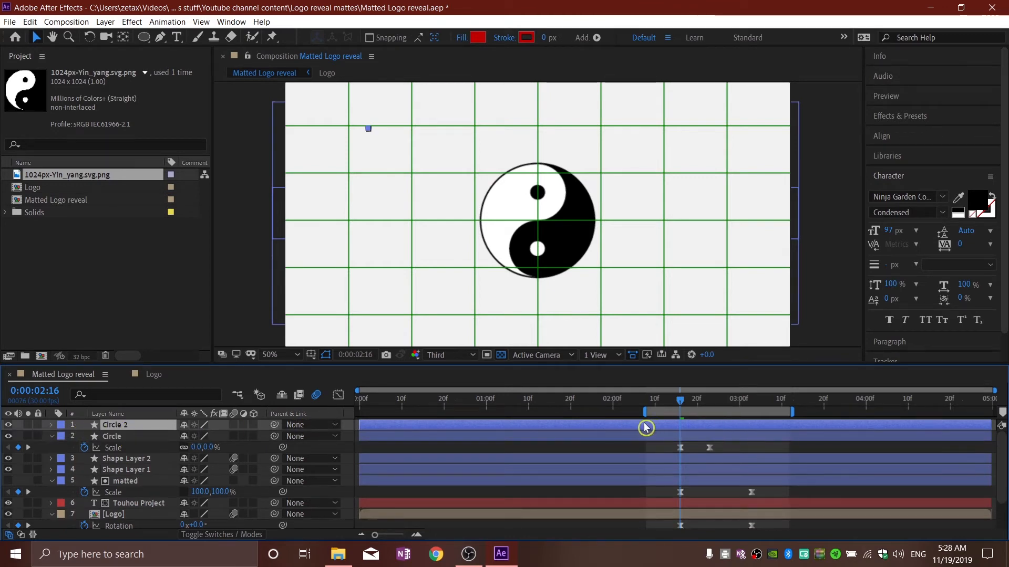
# Step: Shift the Circle 2 layer one frame later in time and set its Scale to 105% at 0:00:02:24
pyautogui.press('u')
pyautogui.moveTo(684, 429); pyautogui.dragTo(690, 429)
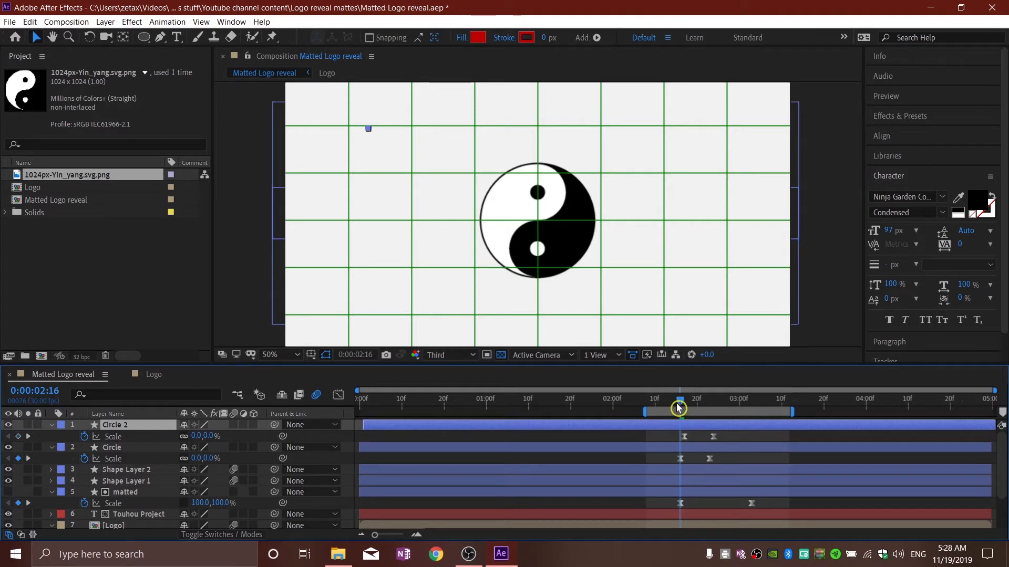
pyautogui.moveTo(683, 405); pyautogui.dragTo(713, 405)
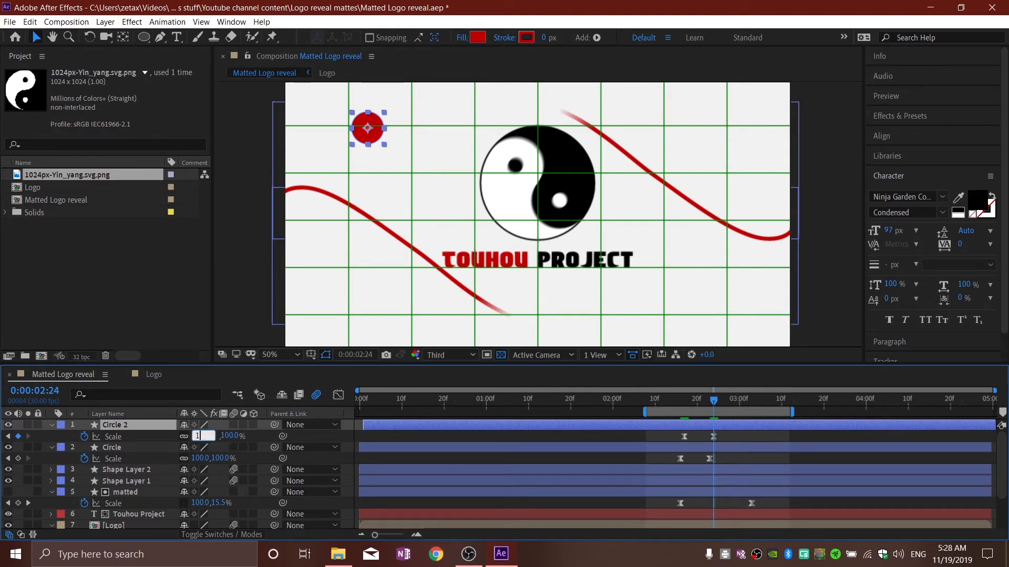
pyautogui.click(611, 444)
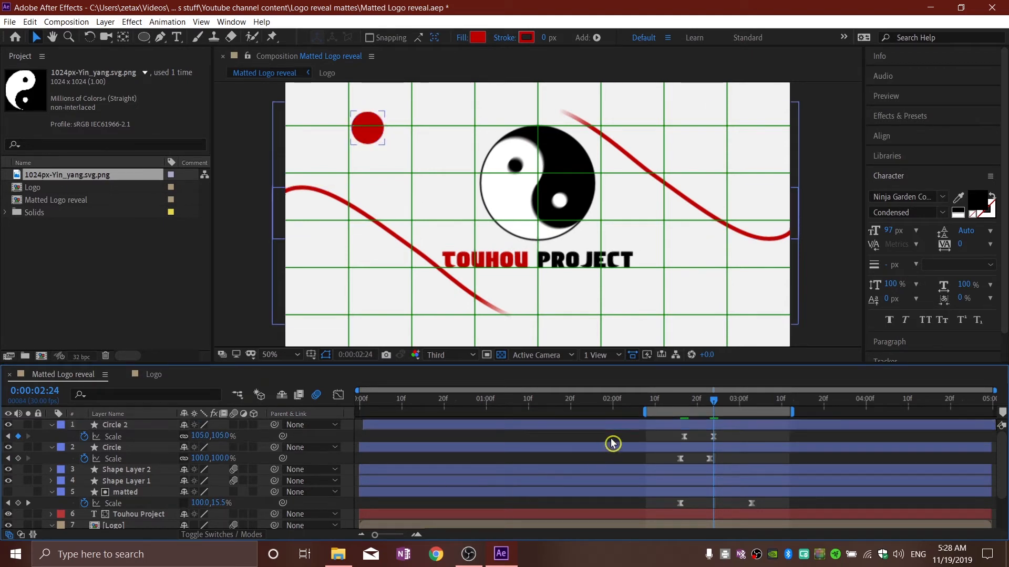
# Step: Set Circle's track matte to Alpha Inverted Matte "Circle 2" and delay the Circle 2 layer by one more frame
pyautogui.click(119, 447)
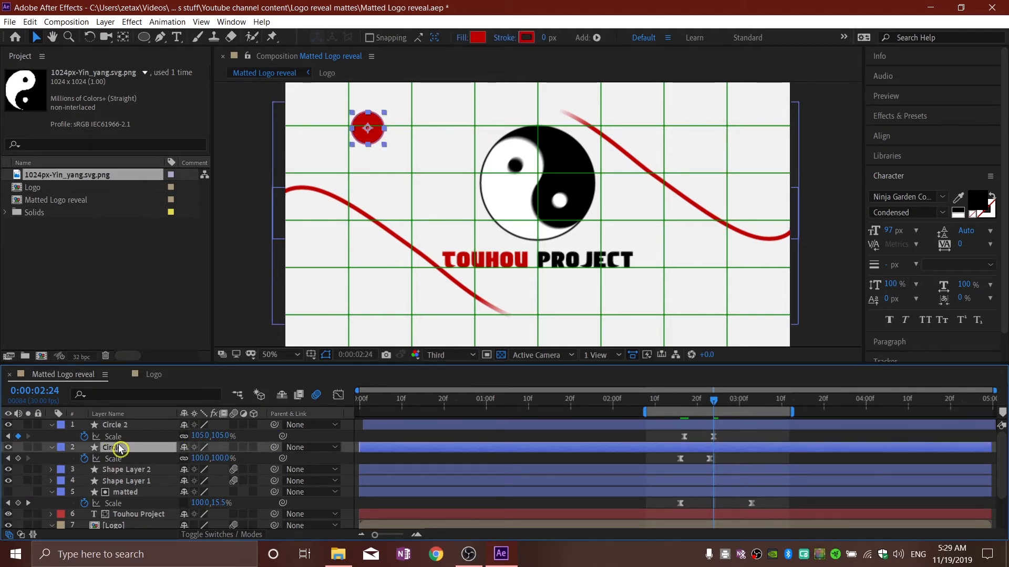
pyautogui.press('F4')
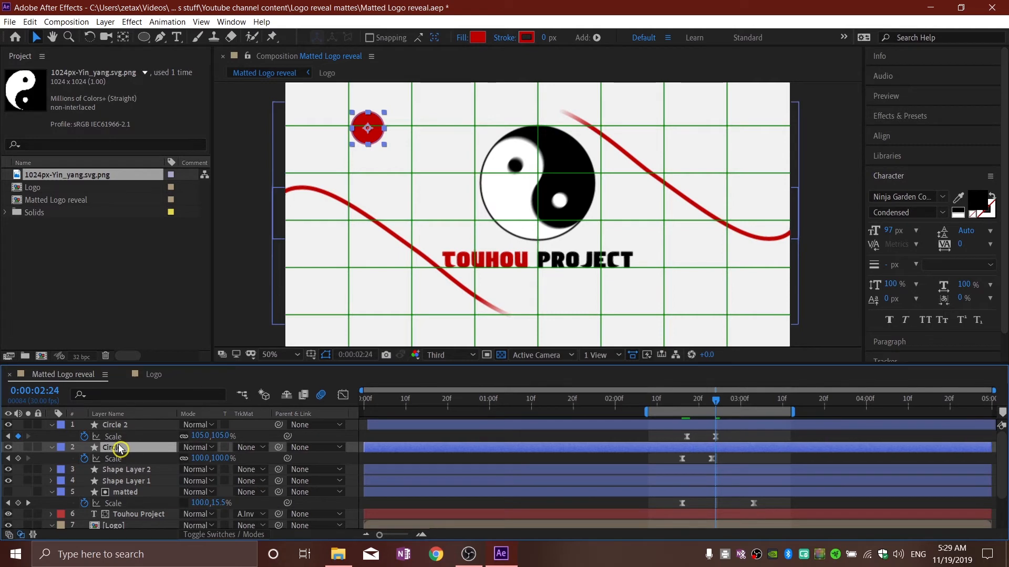
pyautogui.click(250, 448)
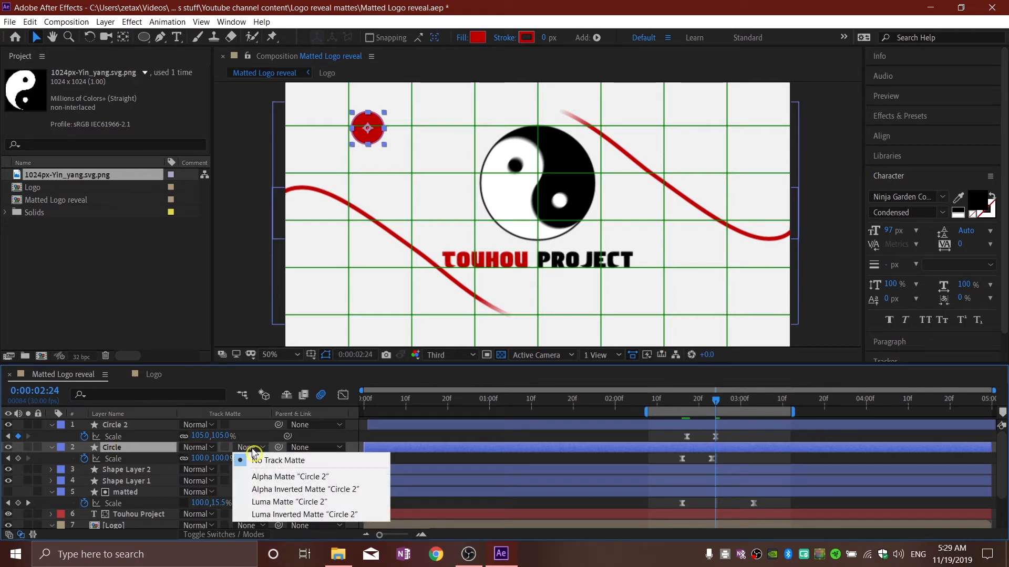
pyautogui.click(267, 493)
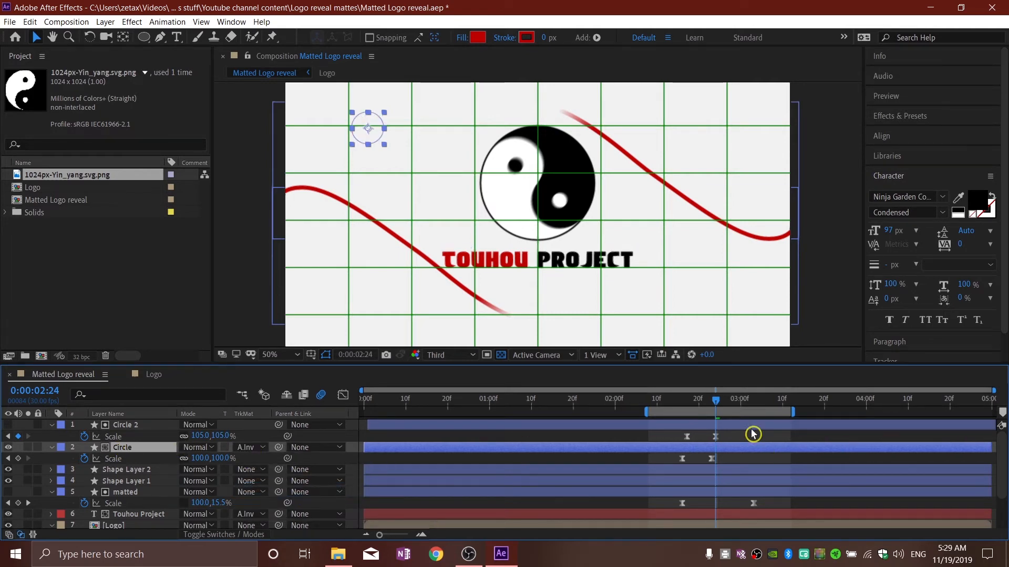
pyautogui.moveTo(719, 407)
pyautogui.mouseDown()
pyautogui.moveTo(687, 418)
pyautogui.moveTo(707, 427)
pyautogui.moveTo(708, 402)
pyautogui.mouseUp()
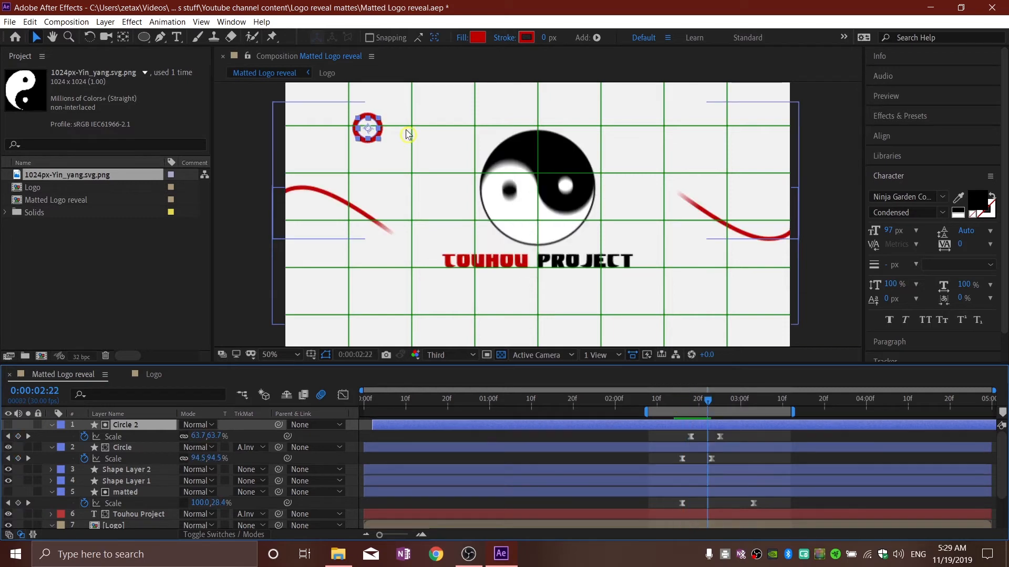
# Step: Examine the ring's reveal animation up close between 0:00:02:19 and 0:00:02:23
pyautogui.scroll(2, 399, 136)
pyautogui.press('space')
pyautogui.moveTo(378, 171); pyautogui.dragTo(701, 361)
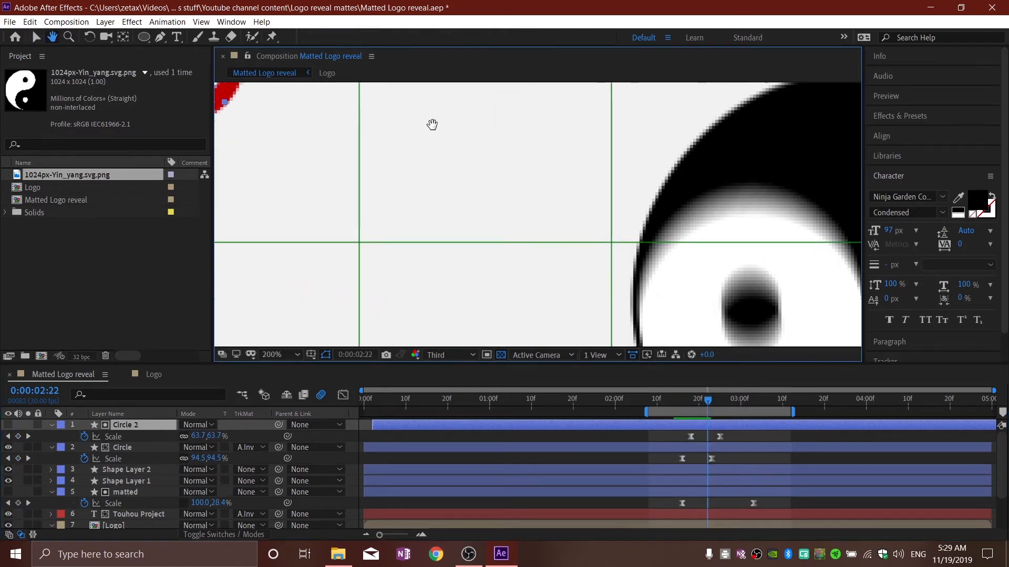
pyautogui.moveTo(439, 135); pyautogui.dragTo(671, 262)
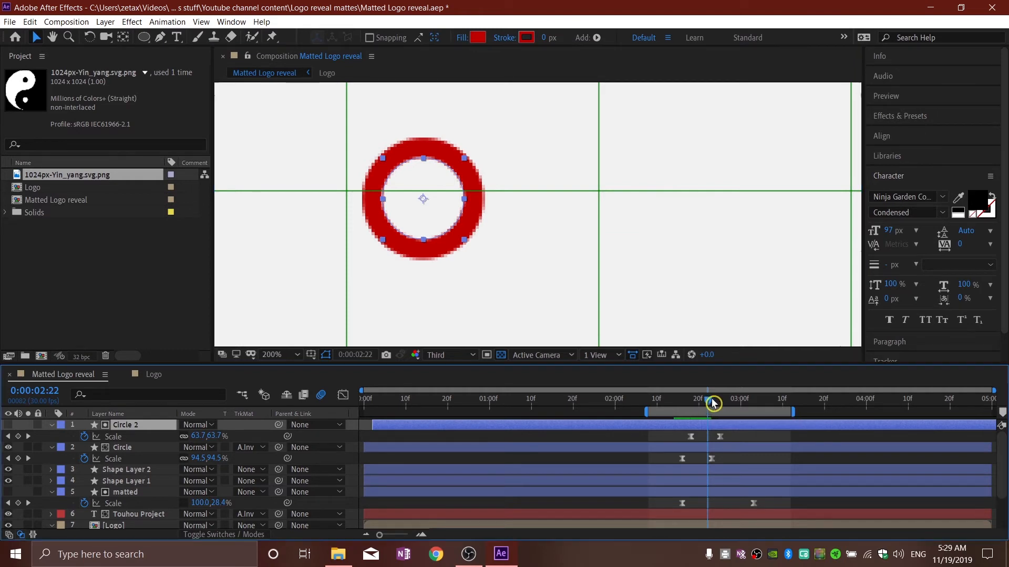
pyautogui.moveTo(713, 407); pyautogui.dragTo(717, 403)
pyautogui.press('space')
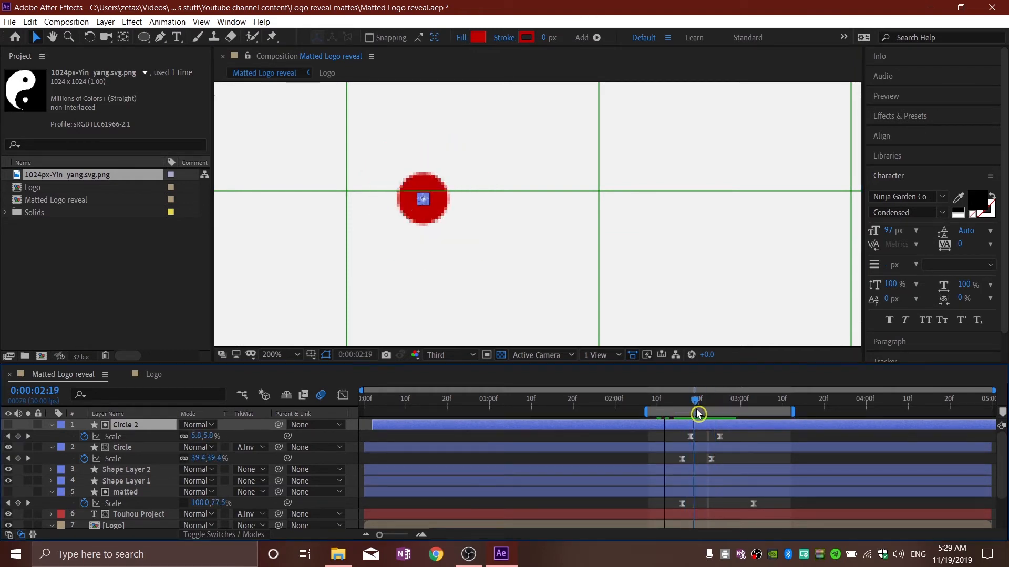
pyautogui.moveTo(695, 418)
pyautogui.mouseDown()
pyautogui.moveTo(679, 415)
pyautogui.moveTo(711, 417)
pyautogui.mouseUp()
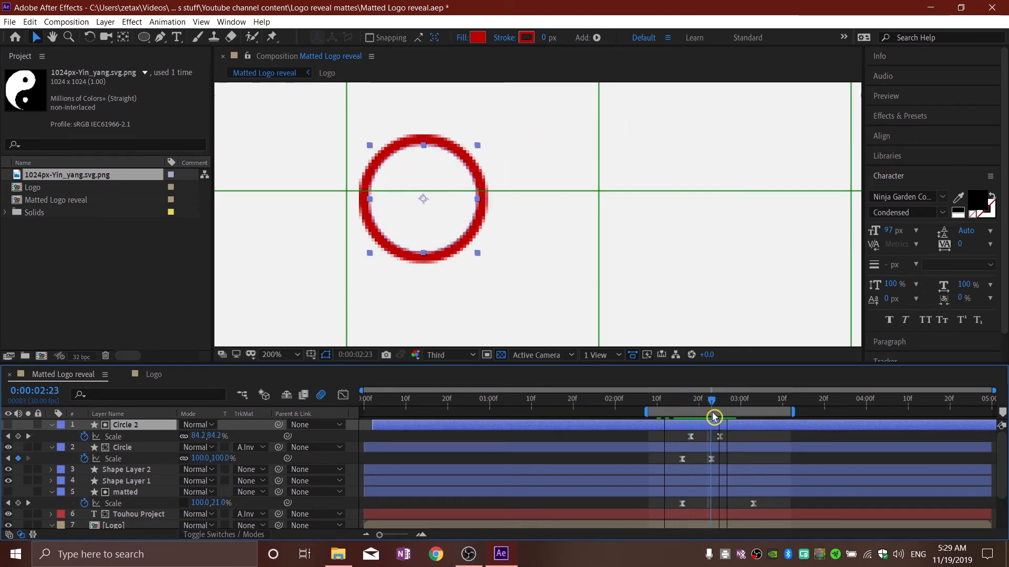
# Step: Duplicate Circle and Circle 2 together and place the new ring in the frame's lower left, below the left curve
pyautogui.click(133, 449)
pyautogui.keyDown('ctrl'); pyautogui.click(145, 428); pyautogui.keyUp('ctrl')
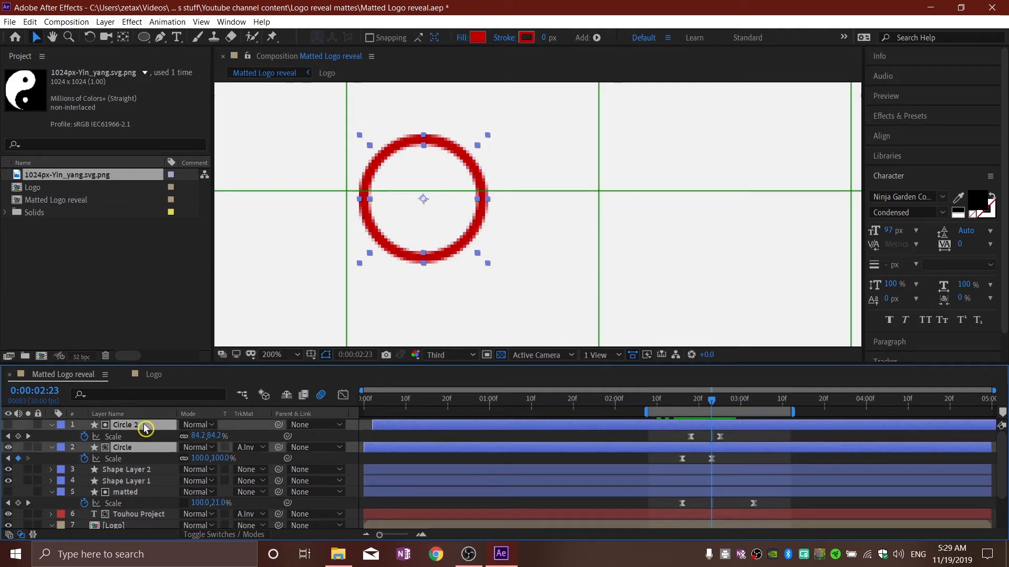
pyautogui.hotkey('ctrl', 'd')
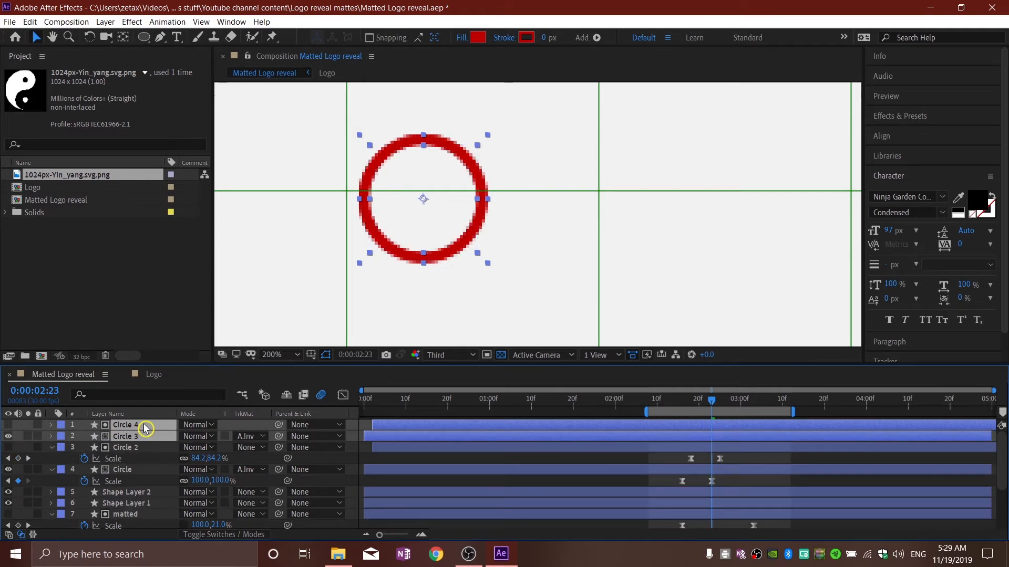
pyautogui.moveTo(472, 210); pyautogui.dragTo(686, 232)
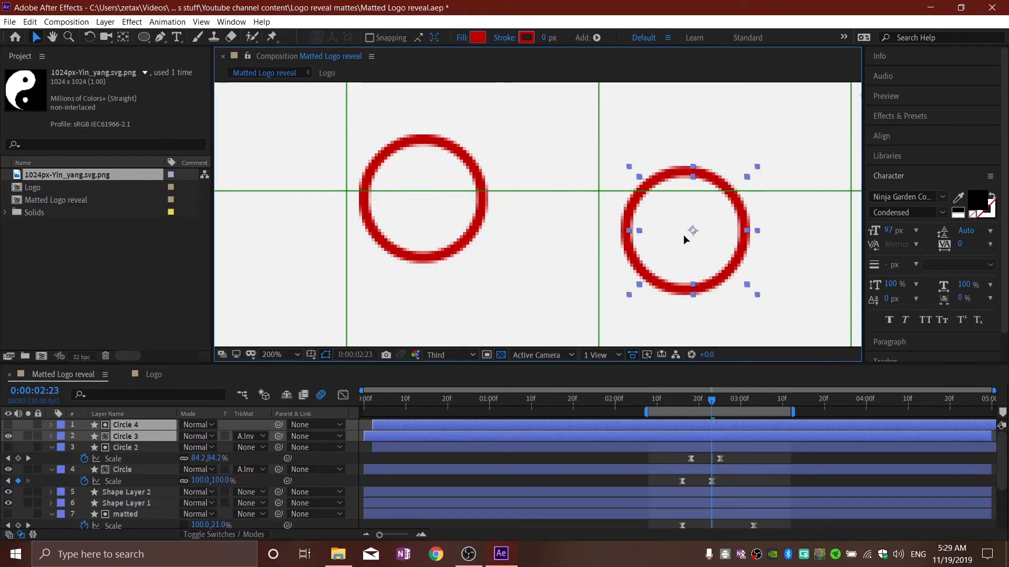
pyautogui.press(',')
pyautogui.press(',')
pyautogui.press(',')
pyautogui.press('.')
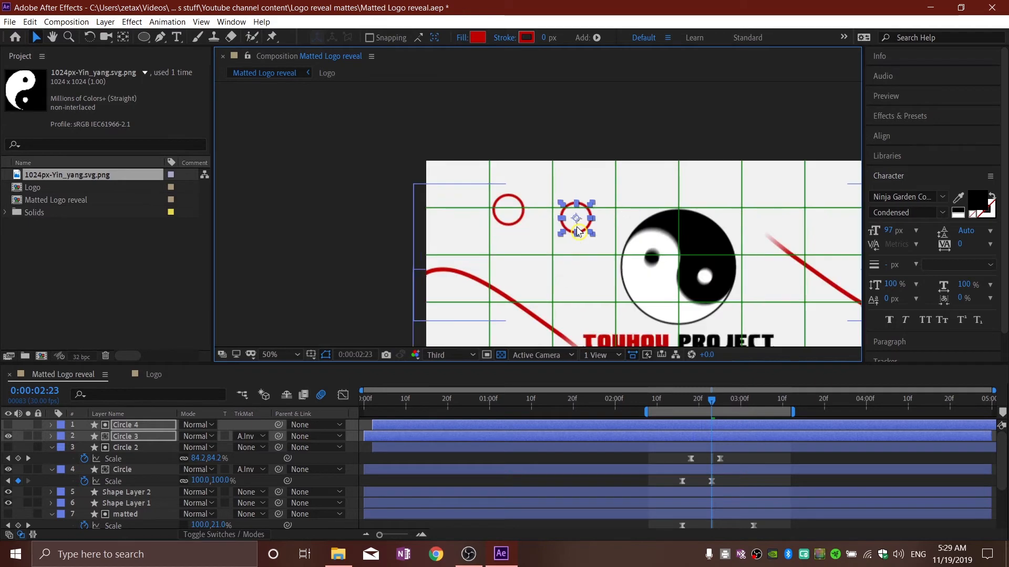
pyautogui.click(284, 354)
pyautogui.click(288, 124)
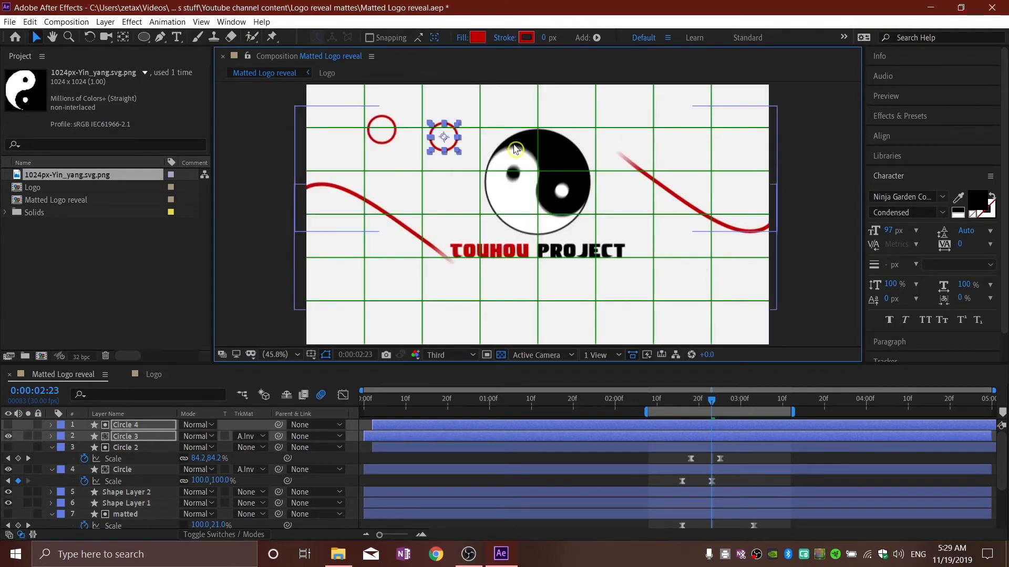
pyautogui.moveTo(448, 141); pyautogui.dragTo(419, 314)
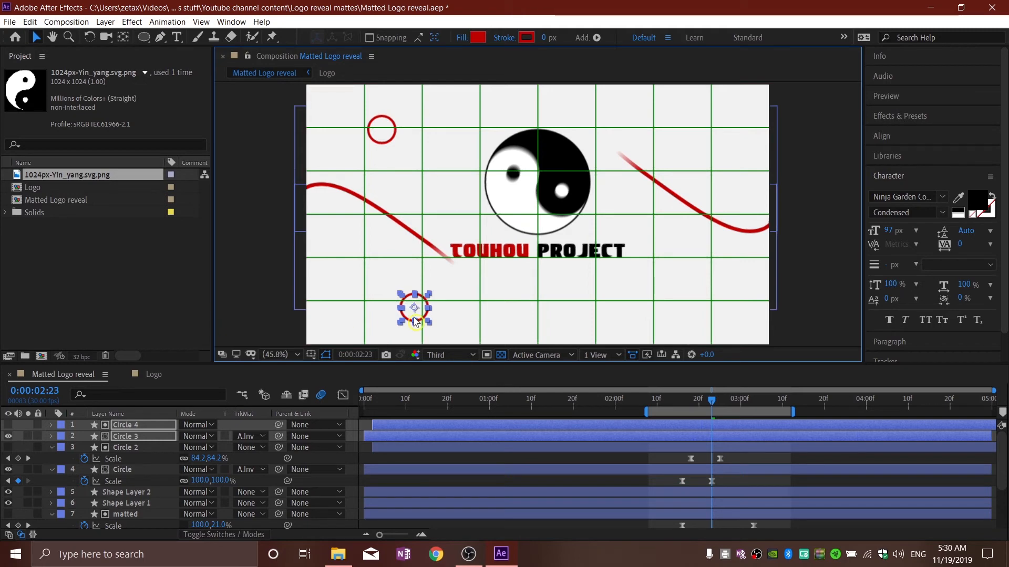
# Step: Duplicate the ring pair four more times, placing copies at the frame's upper right, middle right, lower right and just upper left of the logo
pyautogui.hotkey('ctrl', 'd')
pyautogui.moveTo(416, 306); pyautogui.dragTo(709, 138)
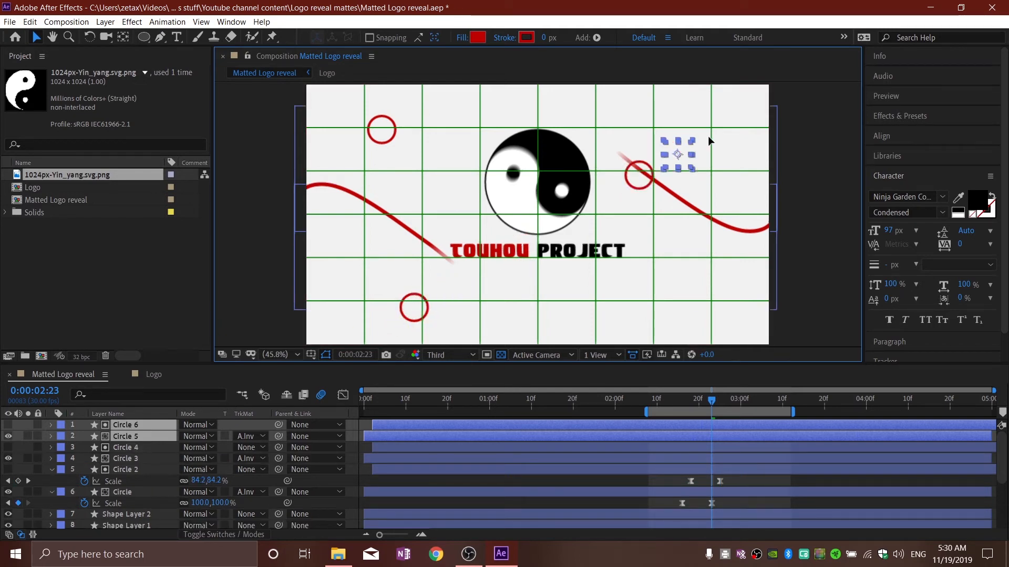
pyautogui.hotkey('ctrl', 'd')
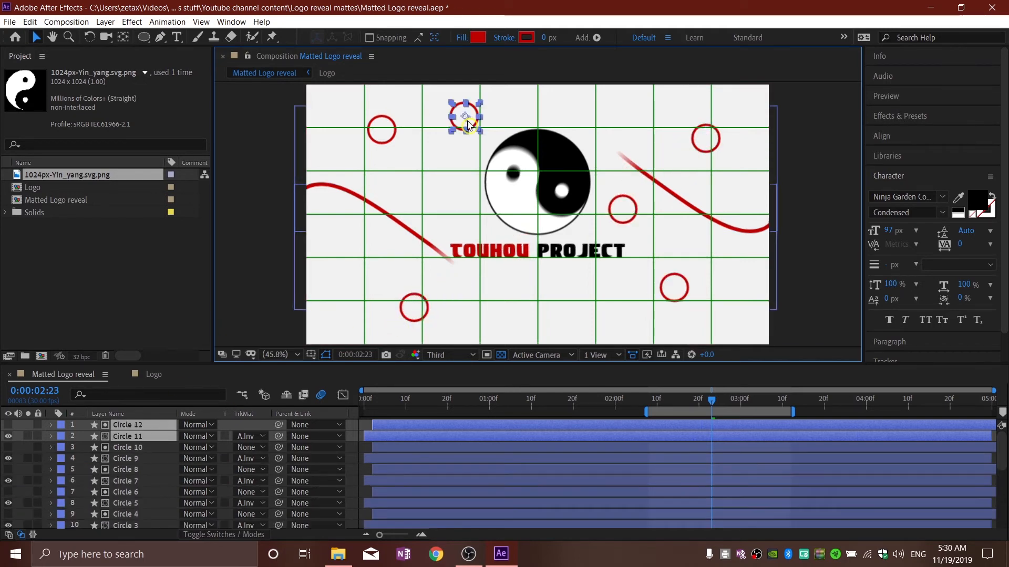
pyautogui.moveTo(469, 126); pyautogui.dragTo(471, 126)
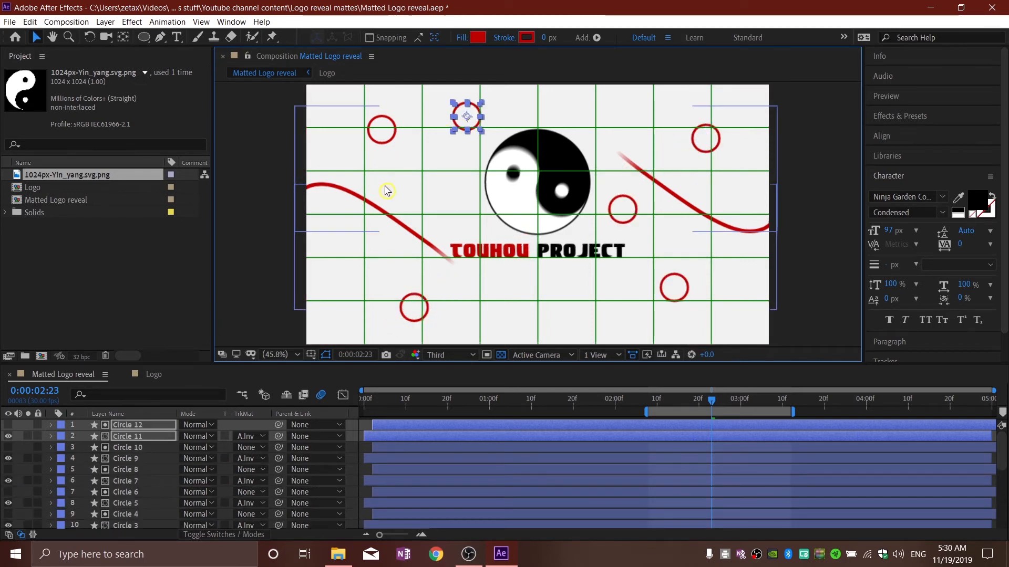
# Step: Set the fill of the rings at the upper left of the logo, lower left and lower right to black (000000)
pyautogui.click(395, 144)
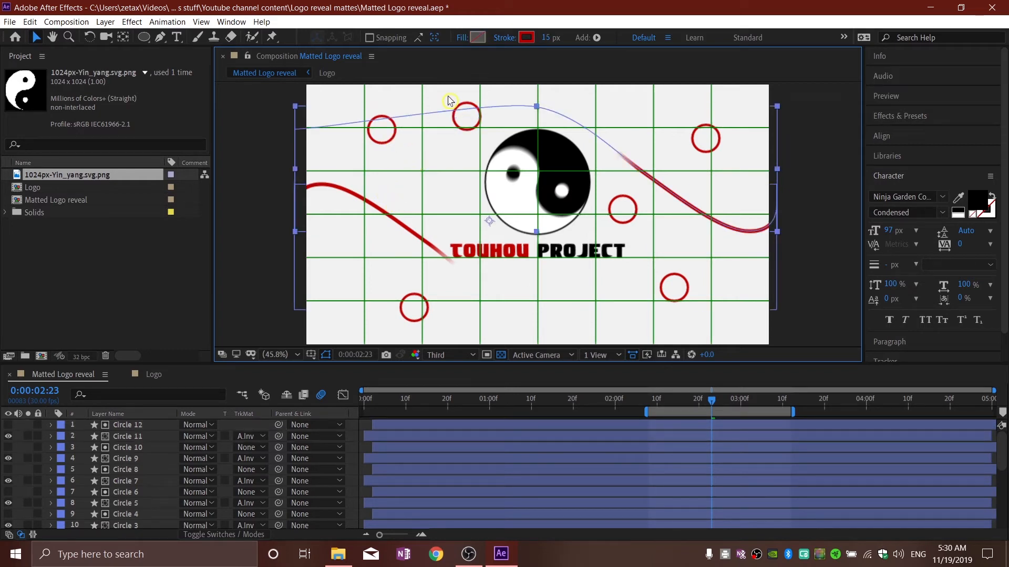
pyautogui.click(478, 108)
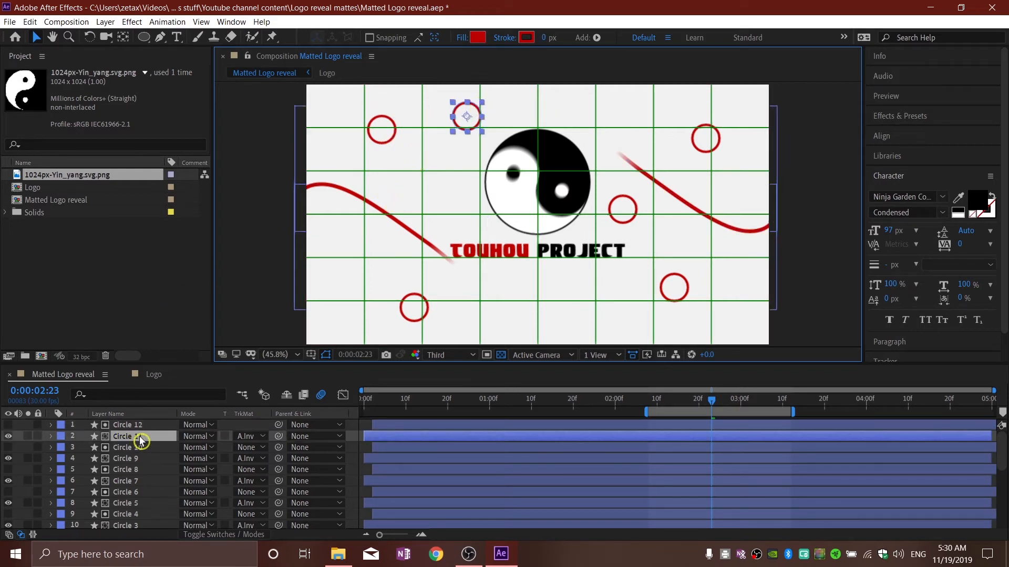
pyautogui.click(478, 37)
pyautogui.write('000000')
pyautogui.click(304, 35)
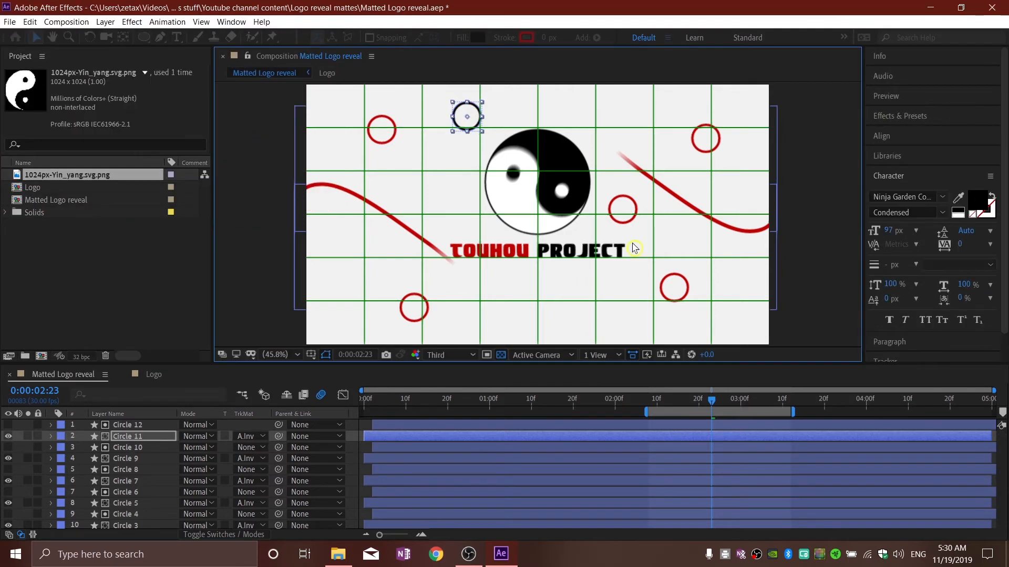
pyautogui.moveTo(704, 403); pyautogui.dragTo(712, 430)
# Step: Stagger the rings in time by shifting the Circle 11/12 and Circle 7/8 pairs later and the Circle 9/10 pair earlier
pyautogui.click(141, 428)
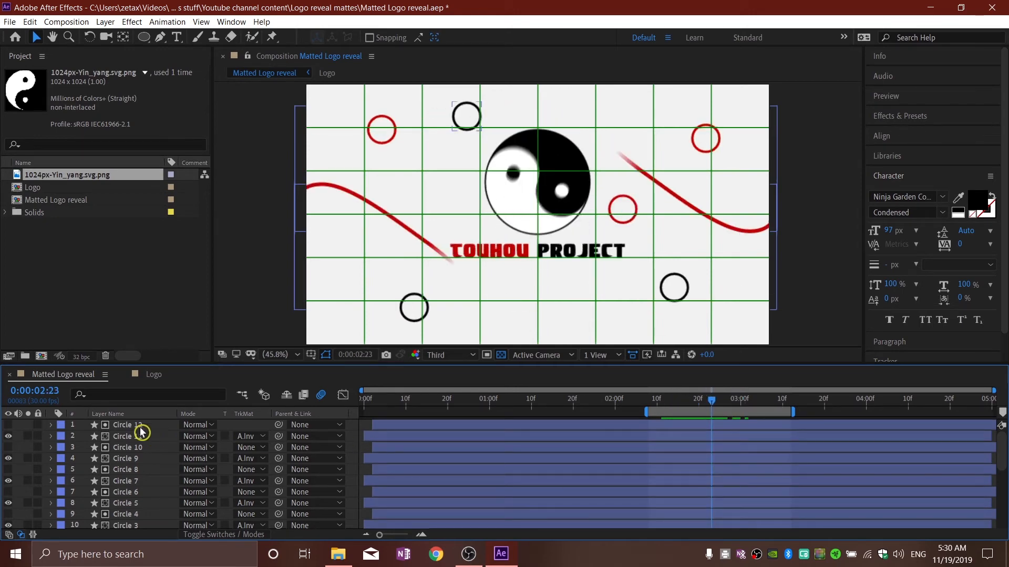
pyautogui.click(140, 426)
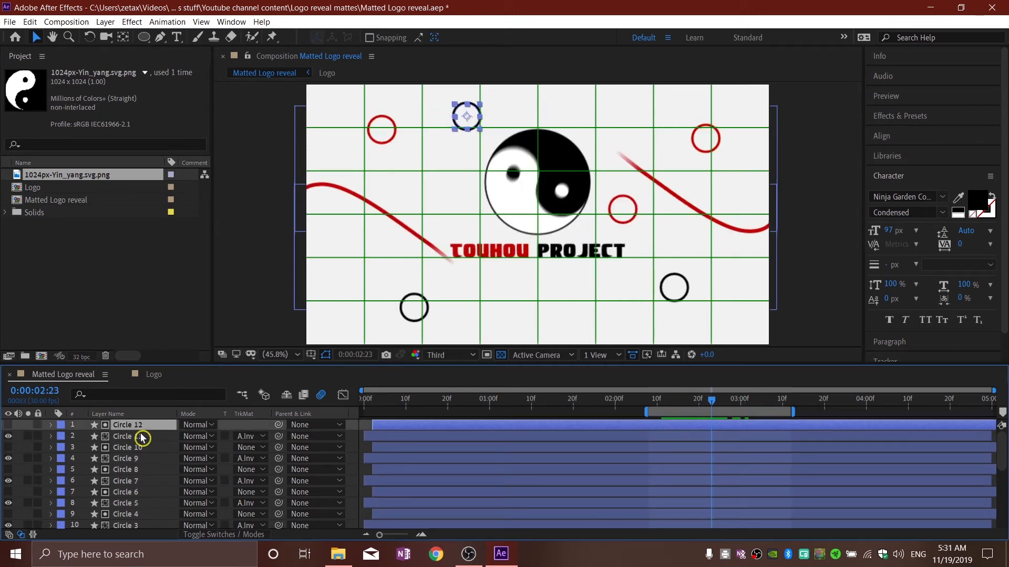
pyautogui.keyDown('ctrl'); pyautogui.click(137, 441); pyautogui.keyUp('ctrl')
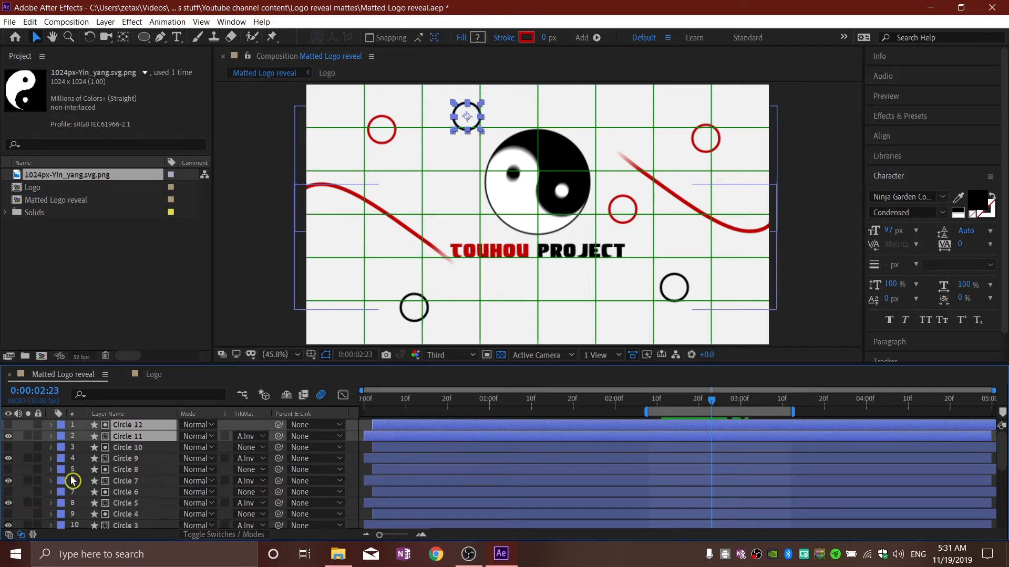
pyautogui.moveTo(686, 435); pyautogui.dragTo(677, 474)
pyautogui.click(151, 451)
pyautogui.keyDown('ctrl'); pyautogui.click(142, 458); pyautogui.keyUp('ctrl')
pyautogui.click(131, 470)
pyautogui.keyDown('ctrl'); pyautogui.click(143, 482); pyautogui.keyUp('ctrl')
pyautogui.scroll(-1, 673, 471)
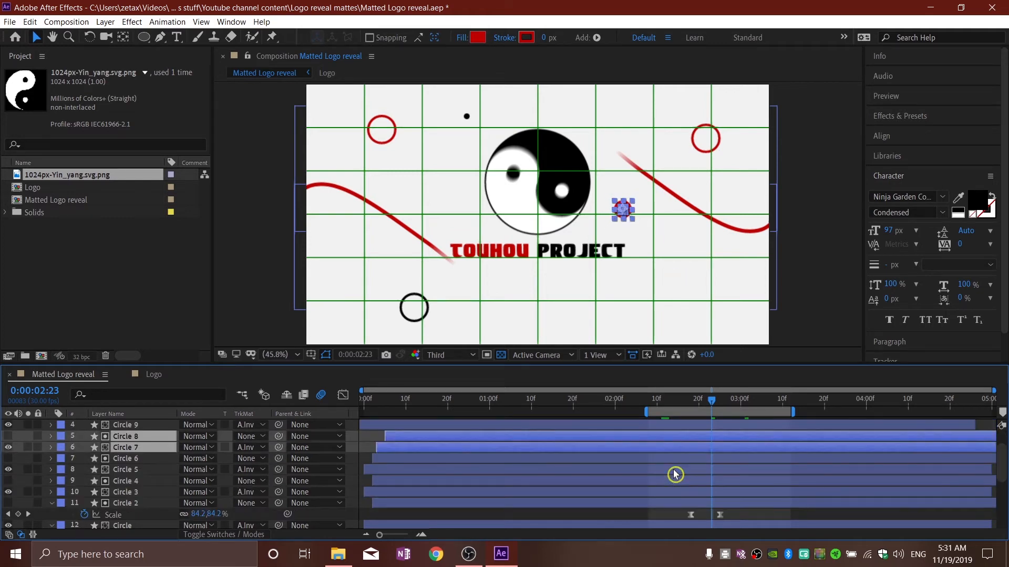
# Step: Shift the Circle 5/6 pair earlier and the Circle 3/4 pair later, and preview the staggered ring pops
pyautogui.click(133, 460)
pyautogui.keyDown('ctrl'); pyautogui.click(136, 472); pyautogui.keyUp('ctrl')
pyautogui.moveTo(696, 472)
pyautogui.mouseDown()
pyautogui.moveTo(667, 471)
pyautogui.moveTo(675, 486)
pyautogui.moveTo(689, 483)
pyautogui.mouseUp()
pyautogui.click(124, 481)
pyautogui.keyDown('ctrl'); pyautogui.click(126, 492); pyautogui.keyUp('ctrl')
pyautogui.scroll(-1, 688, 481)
pyautogui.moveTo(702, 402); pyautogui.dragTo(661, 401)
pyautogui.press('space')
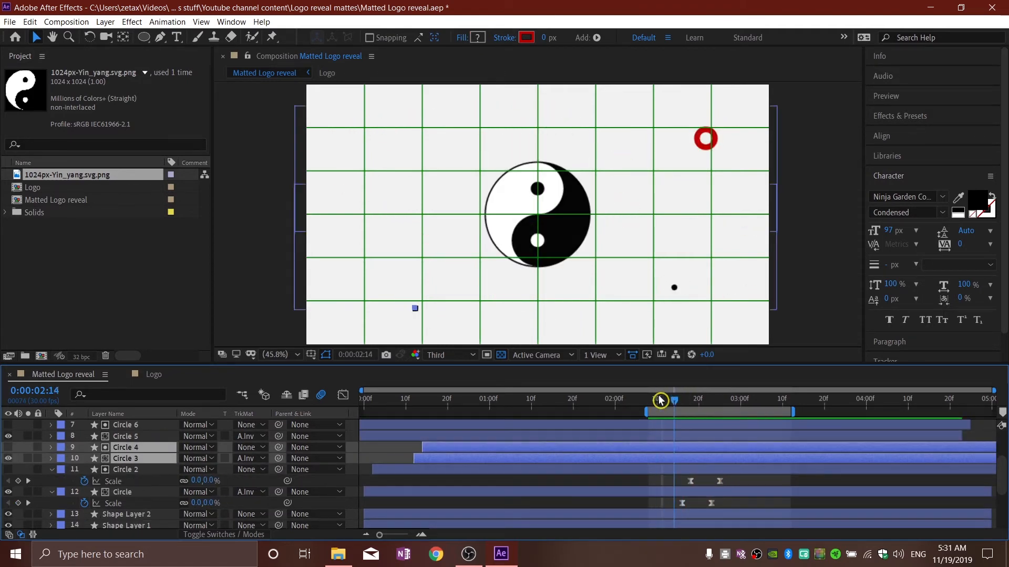
pyautogui.click(658, 403)
pyautogui.press('F2')
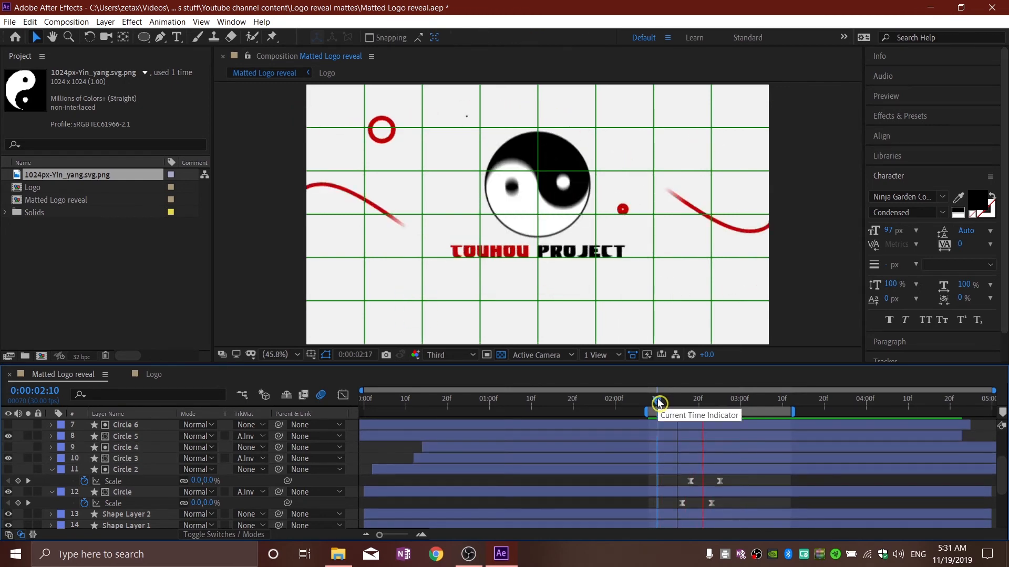
pyautogui.click(661, 403)
# Step: Move the Circle 11/12 pair earlier so the black ring just above the logo pops sooner, and replay the animation
pyautogui.moveTo(662, 403); pyautogui.dragTo(720, 402)
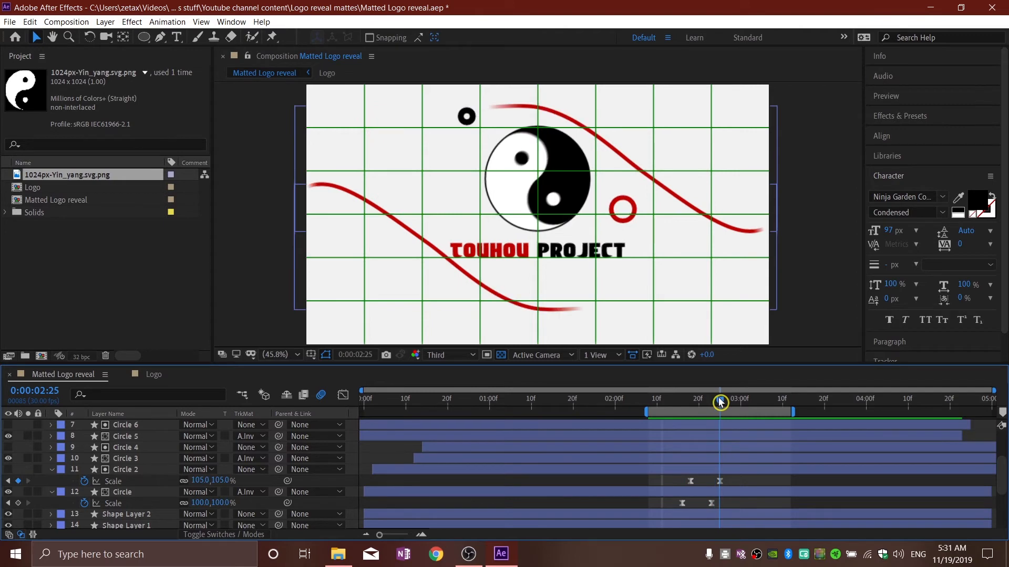
pyautogui.click(467, 118)
pyautogui.scroll(3, 670, 460)
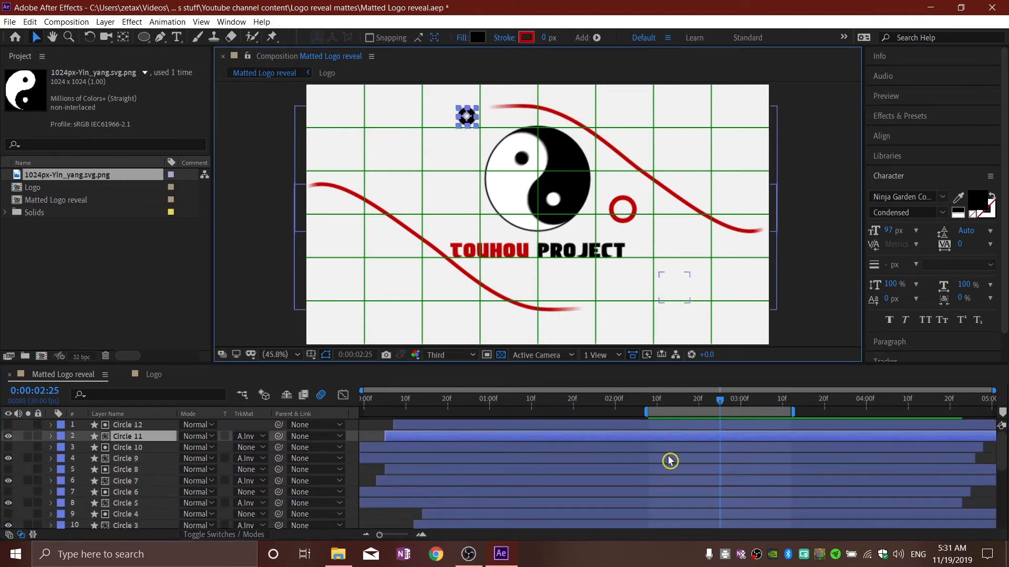
pyautogui.click(678, 426)
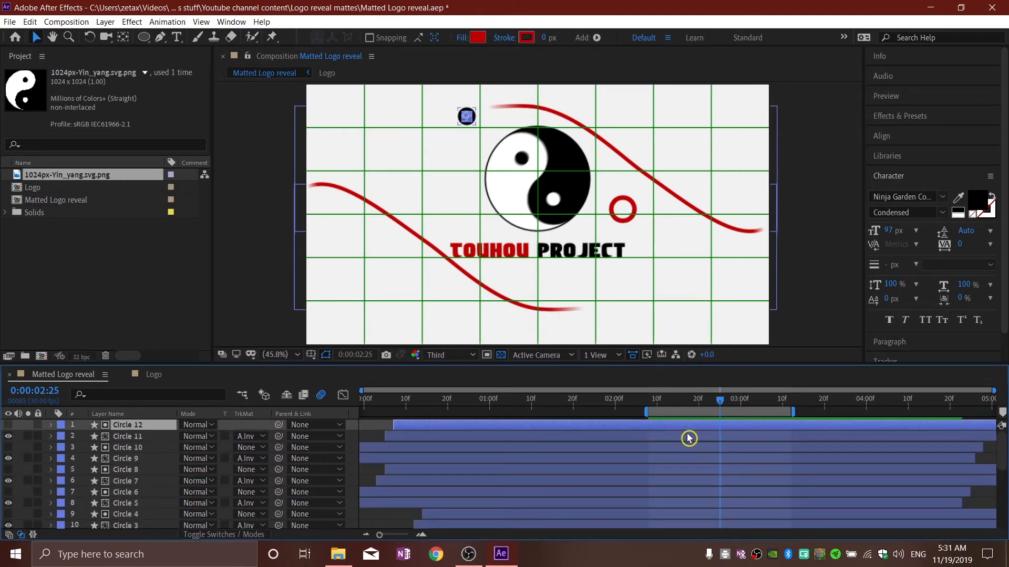
pyautogui.keyDown('shift'); pyautogui.click(687, 434); pyautogui.keyUp('shift')
pyautogui.moveTo(684, 428); pyautogui.dragTo(662, 432)
pyautogui.moveTo(724, 403); pyautogui.dragTo(690, 404)
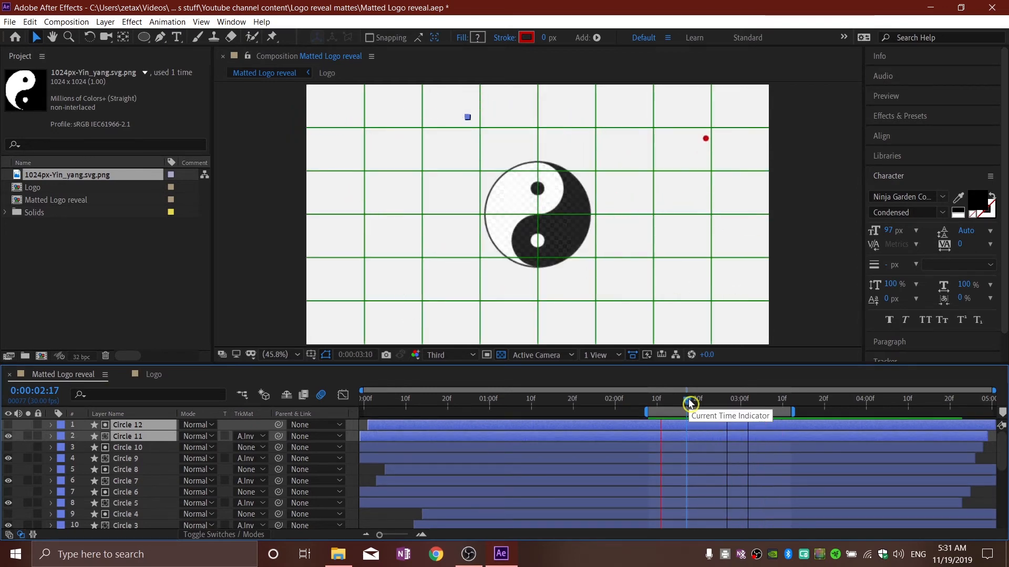
pyautogui.click(711, 403)
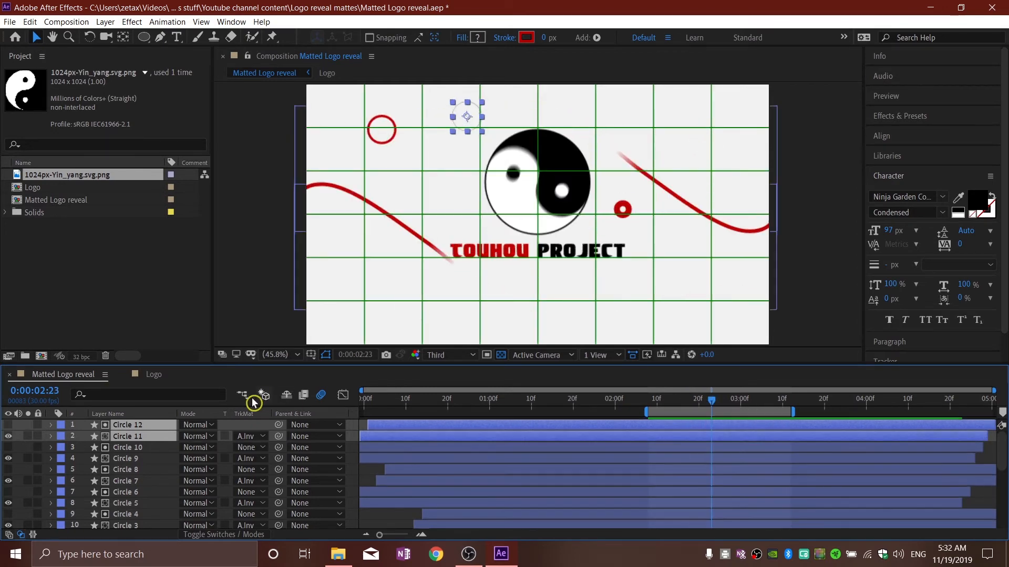
# Step: Pre-compose all the layers from Circle 12 down to Shape Layer 1 as "Accent motion graphics", moving all attributes into it
pyautogui.click(145, 449)
pyautogui.click(154, 427)
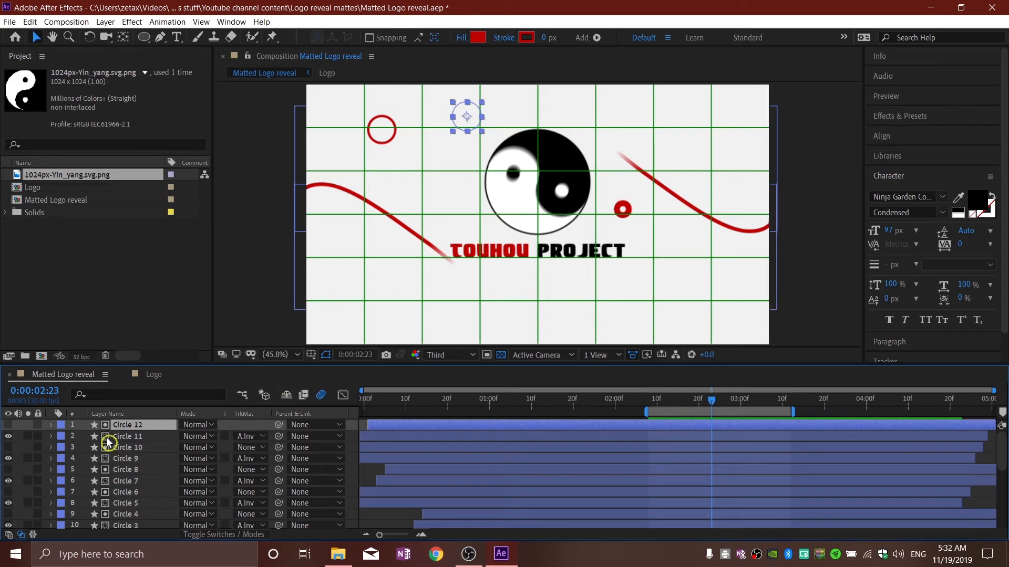
pyautogui.scroll(-3, 111, 450)
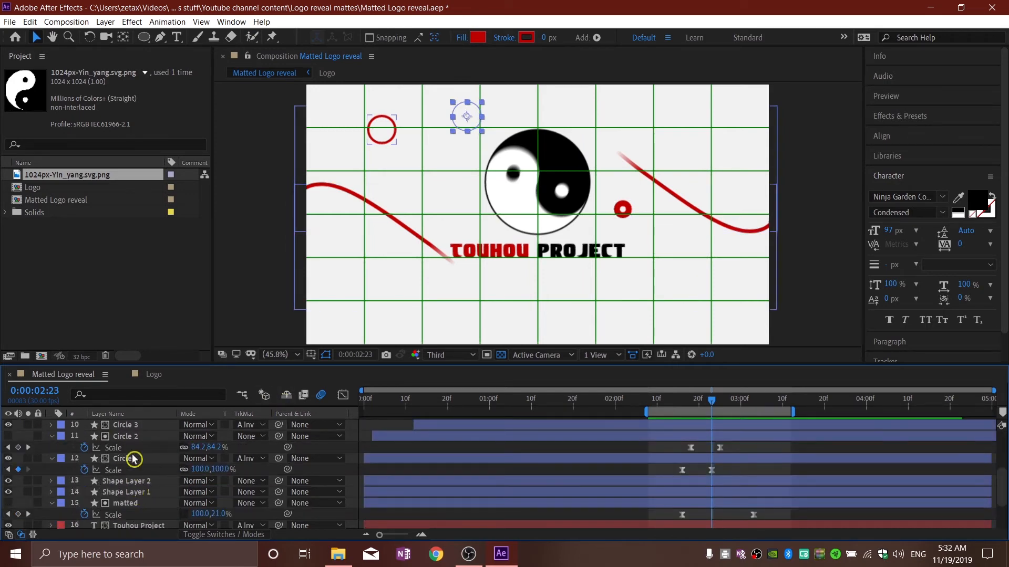
pyautogui.scroll(3, 134, 494)
pyautogui.scroll(-3, 134, 494)
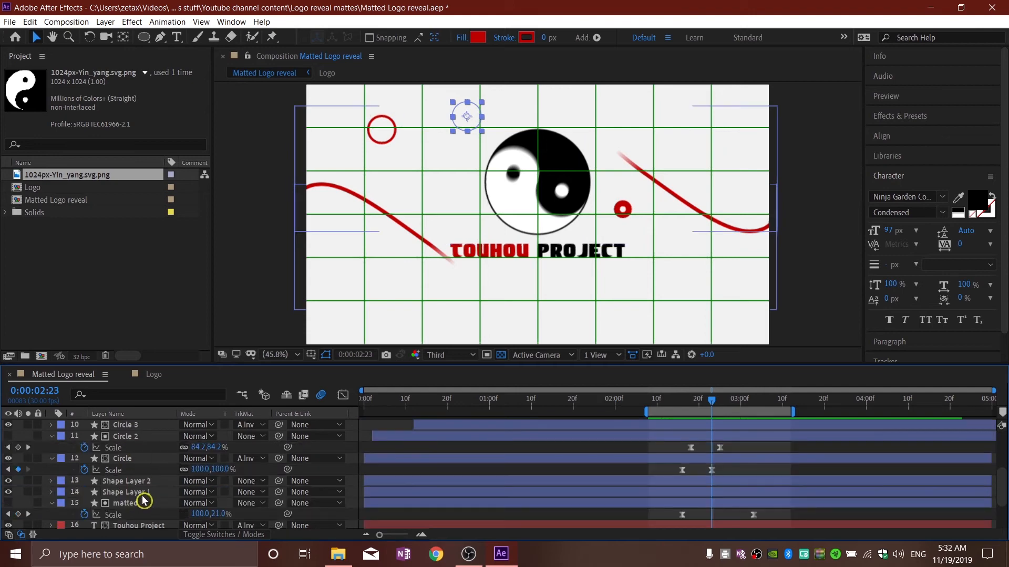
pyautogui.keyDown('shift'); pyautogui.click(146, 492); pyautogui.keyUp('shift')
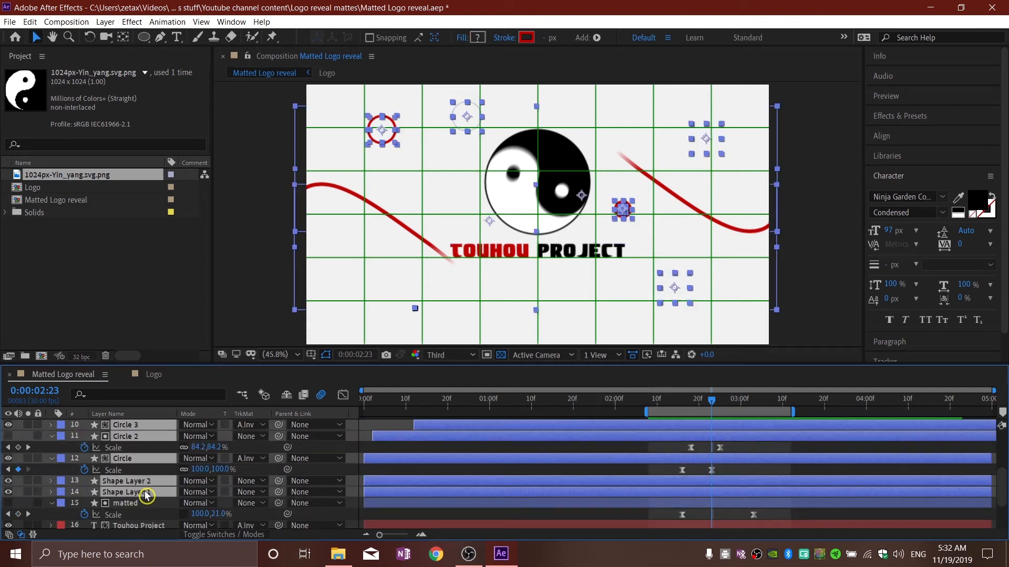
pyautogui.hotkey('ctrl', 'a')
pyautogui.rightClick(151, 448)
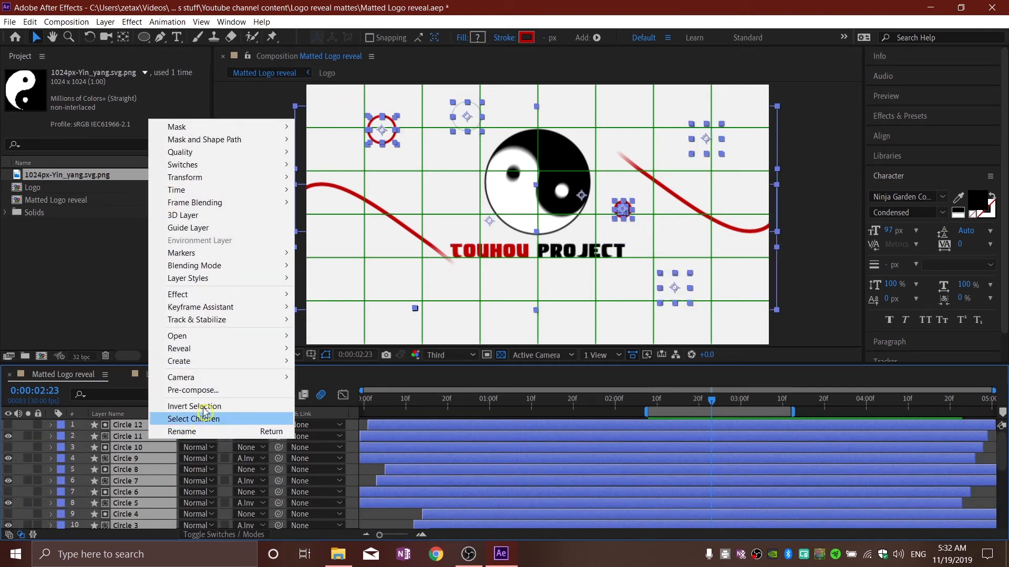
pyautogui.click(193, 390)
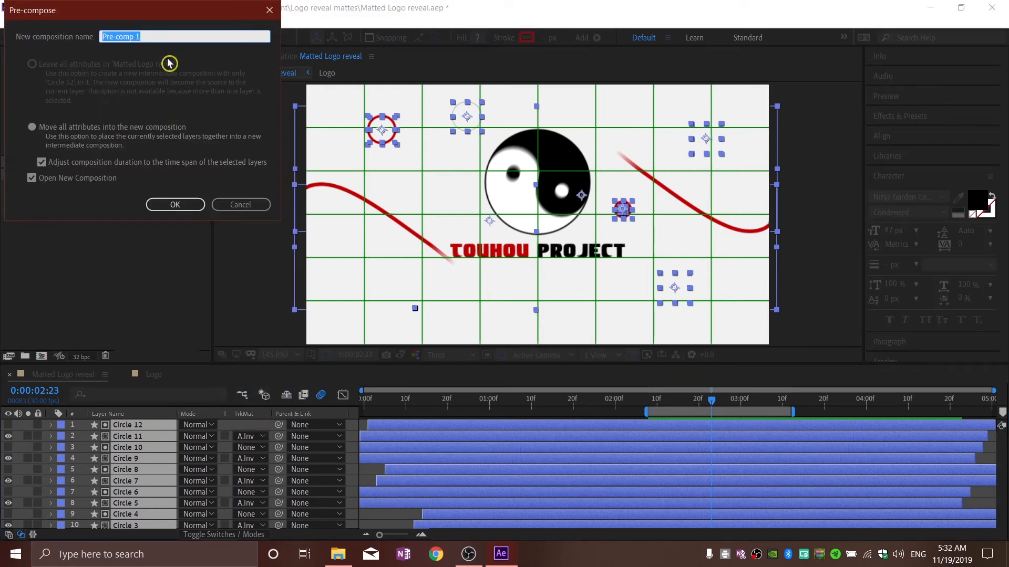
pyautogui.write('A')
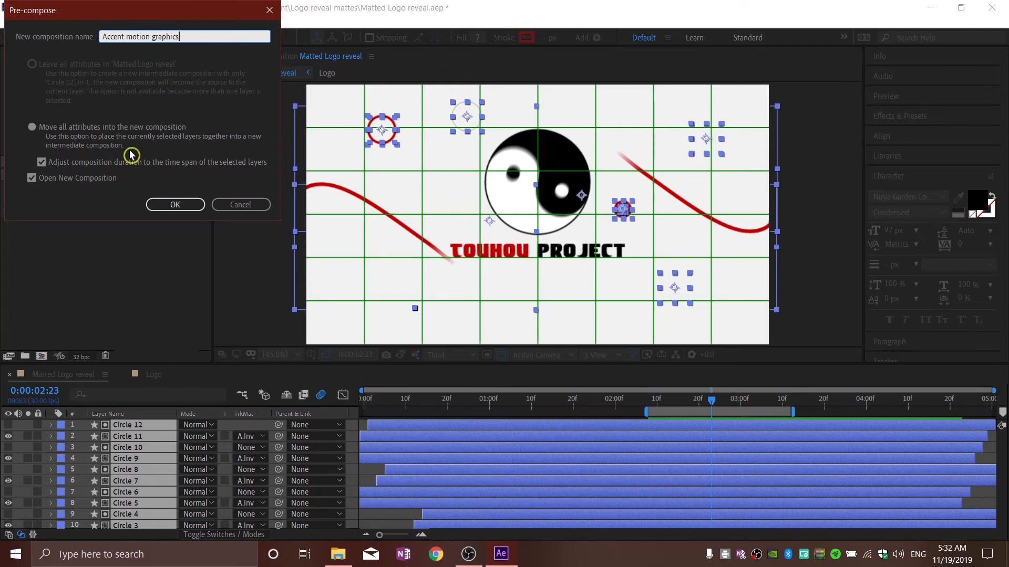
pyautogui.write('ccent motion graphics')
pyautogui.click(170, 204)
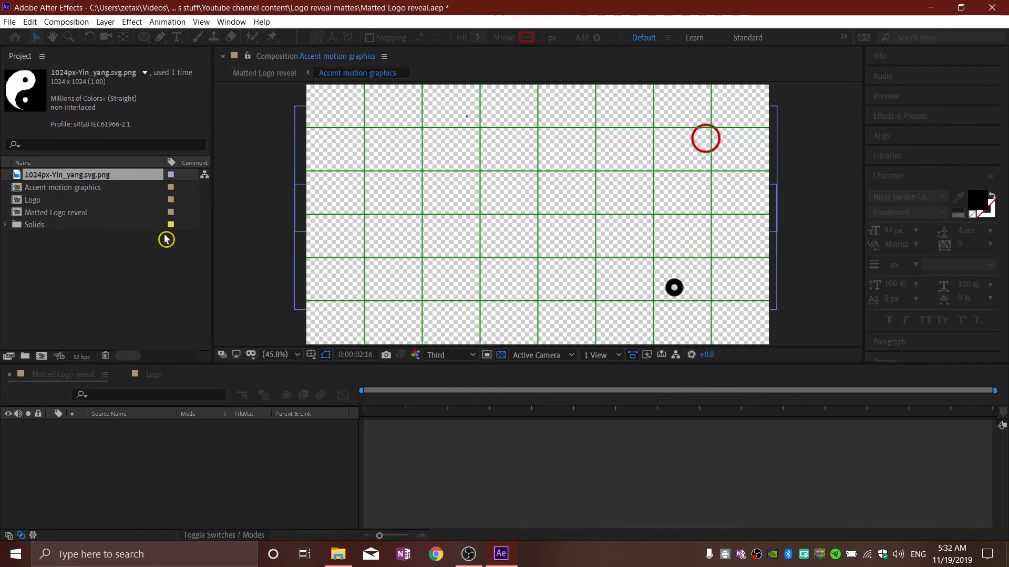
# Step: Return to the Matted Logo reveal composition, close the Logo and Accent motion graphics timelines, and preview the reveal
pyautogui.click(147, 377)
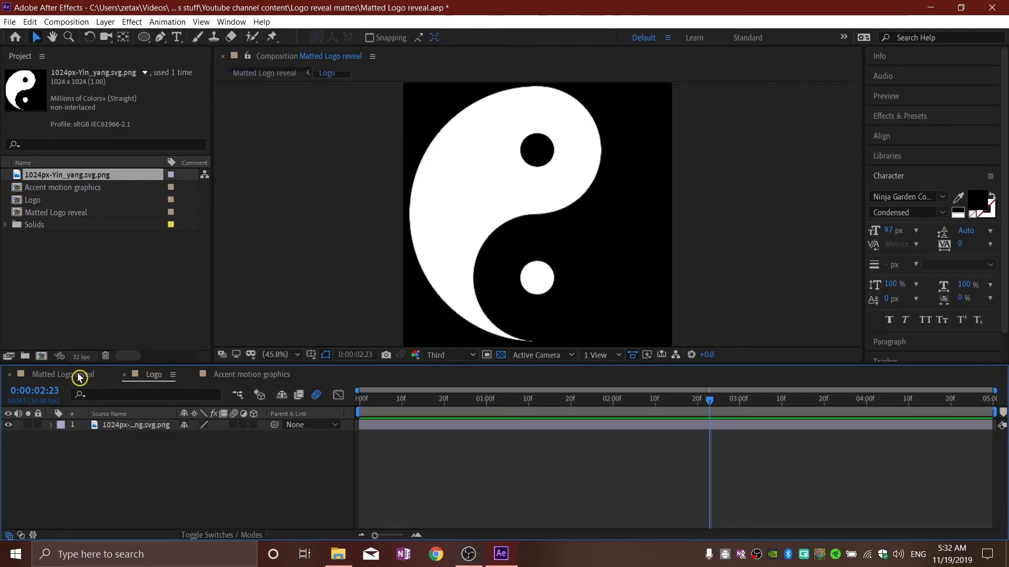
pyautogui.click(81, 375)
pyautogui.click(133, 377)
pyautogui.click(133, 377)
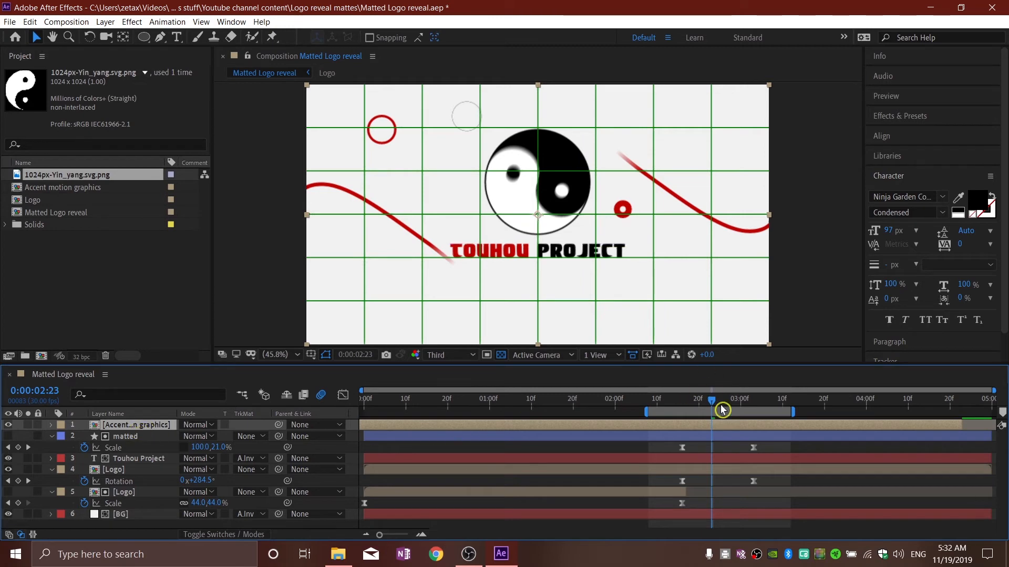
pyautogui.moveTo(672, 408); pyautogui.dragTo(708, 416)
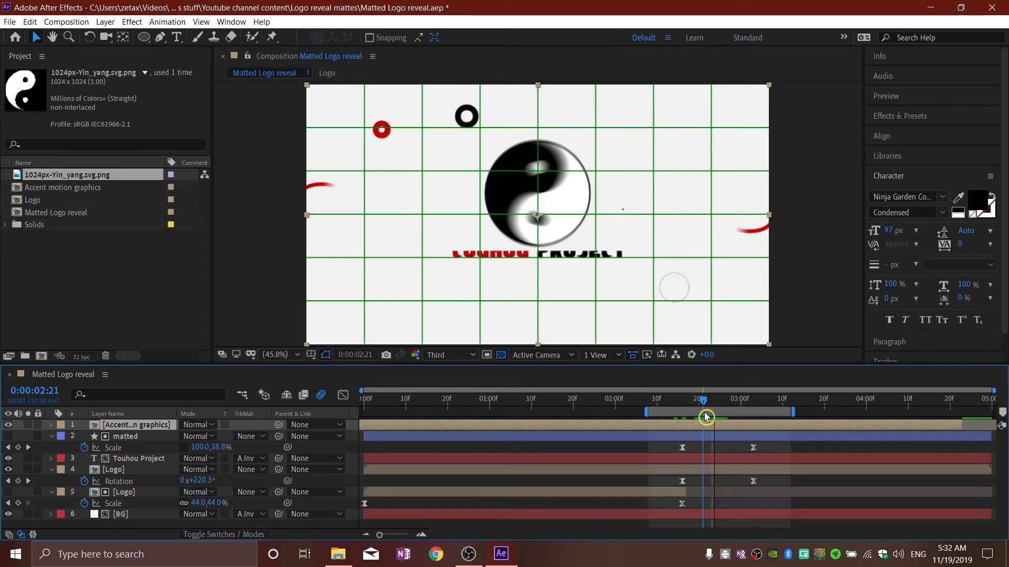
# Step: Apply the Stylize Glow effect to the Accent motion graphics layer, set its Glow Radius to 30 and adjust its Glow Threshold
pyautogui.click(906, 123)
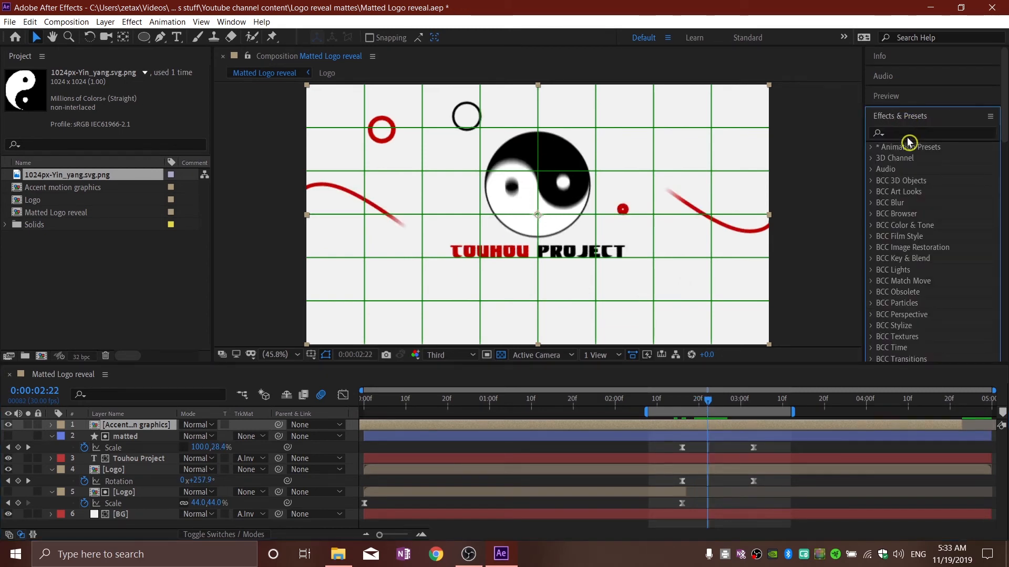
pyautogui.click(909, 131)
pyautogui.write('glow')
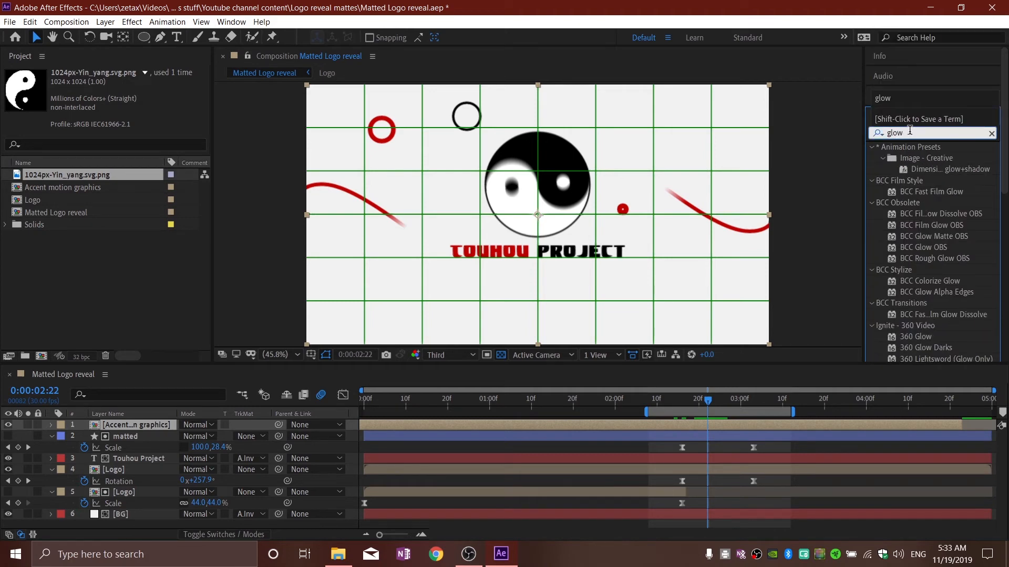
pyautogui.scroll(-10, 972, 288)
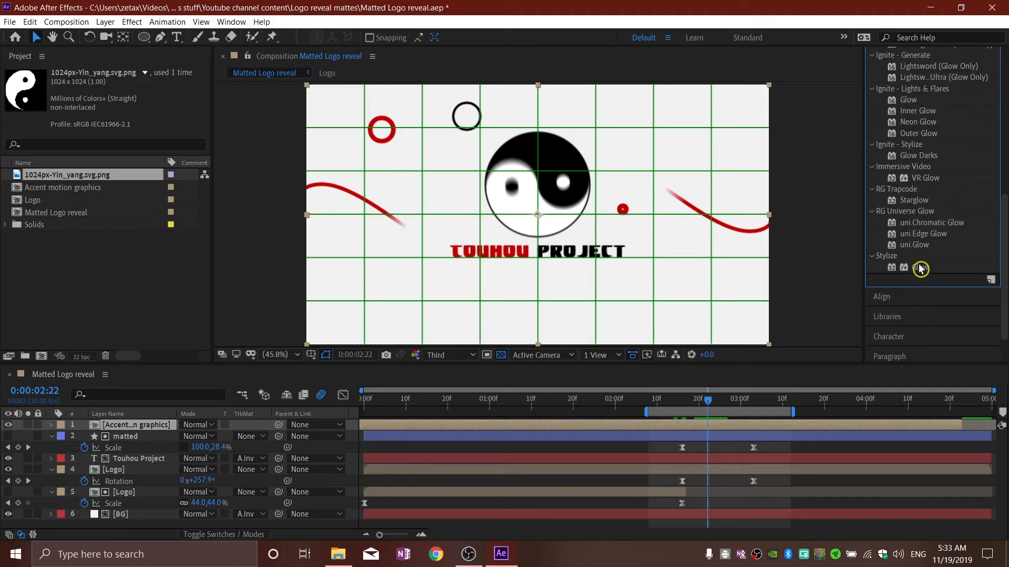
pyautogui.moveTo(922, 271); pyautogui.dragTo(159, 423)
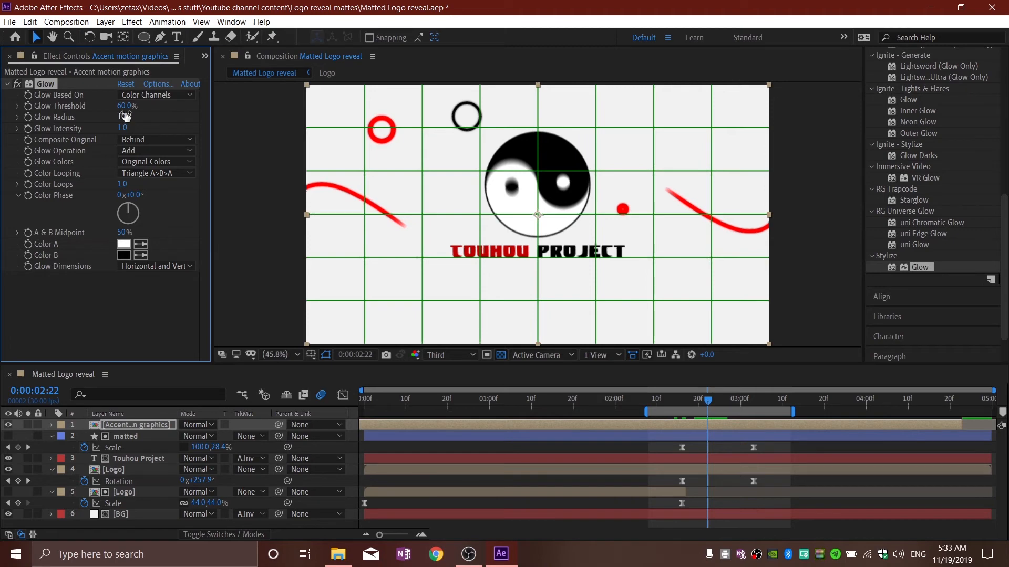
pyautogui.moveTo(131, 119); pyautogui.dragTo(136, 120)
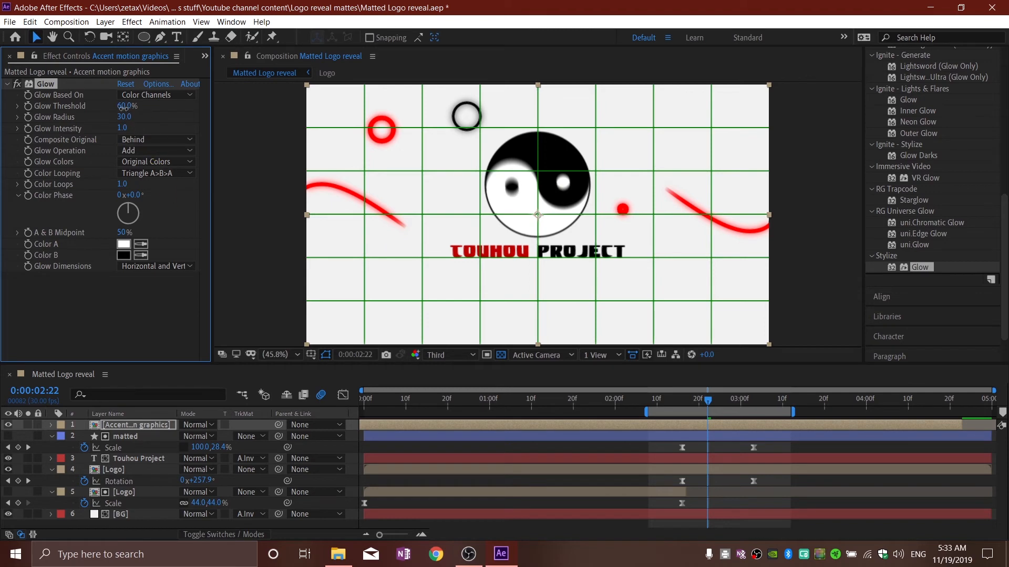
pyautogui.moveTo(126, 106); pyautogui.dragTo(152, 122)
# Step: Apply the Stylize Glow effect to the Touhou Project layer with Glow Threshold 75.3%, Glow Radius 10 and Glow Intensity 1.4
pyautogui.moveTo(918, 271); pyautogui.dragTo(139, 458)
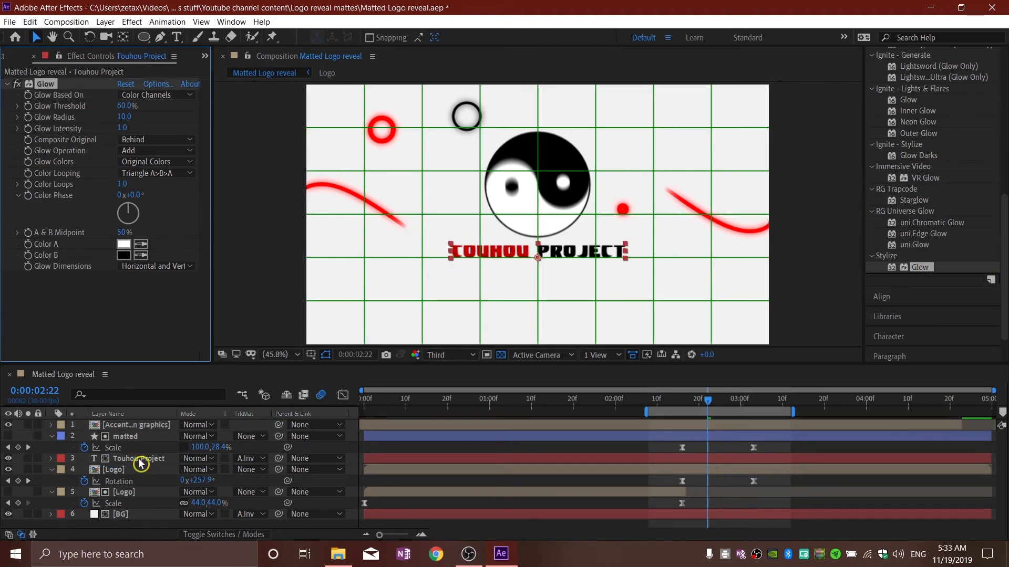
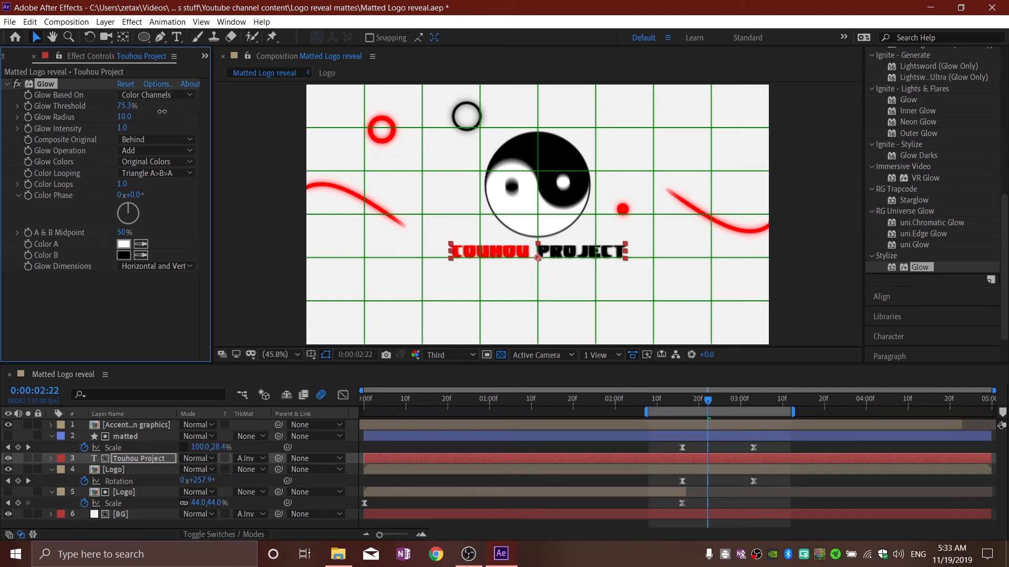
pyautogui.scroll(4, 626, 303)
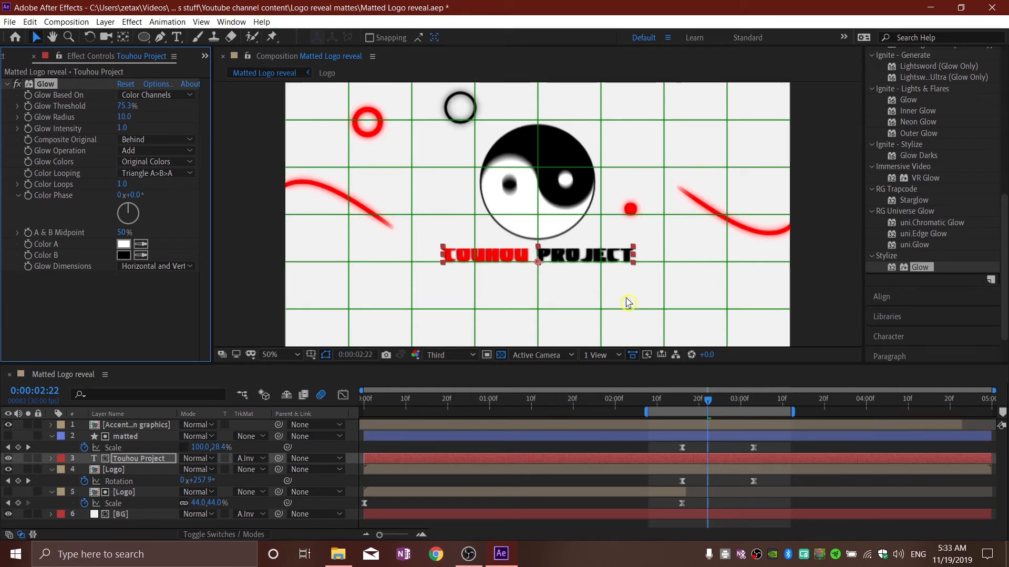
pyautogui.scroll(-2, 629, 304)
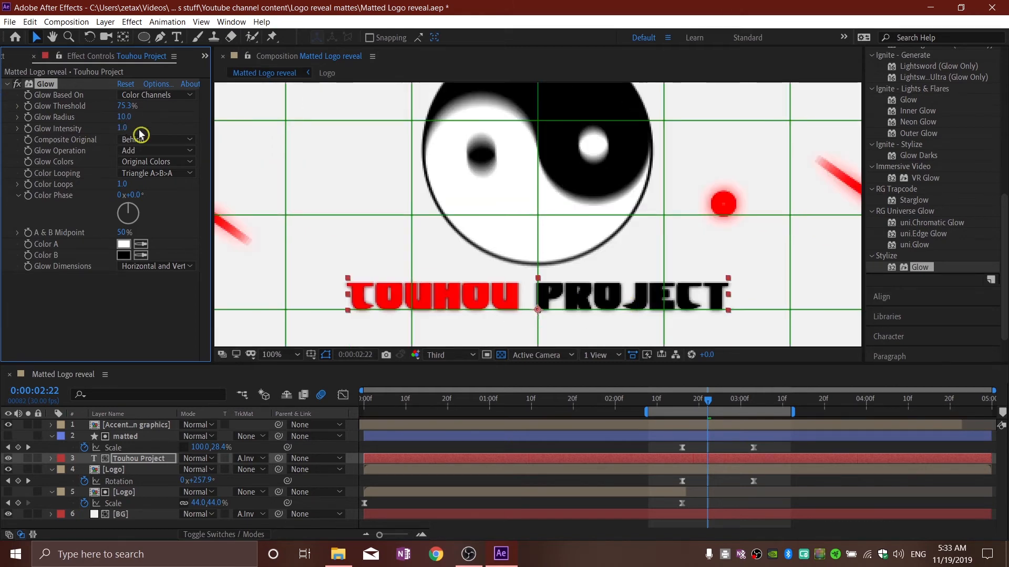
pyautogui.write('0')
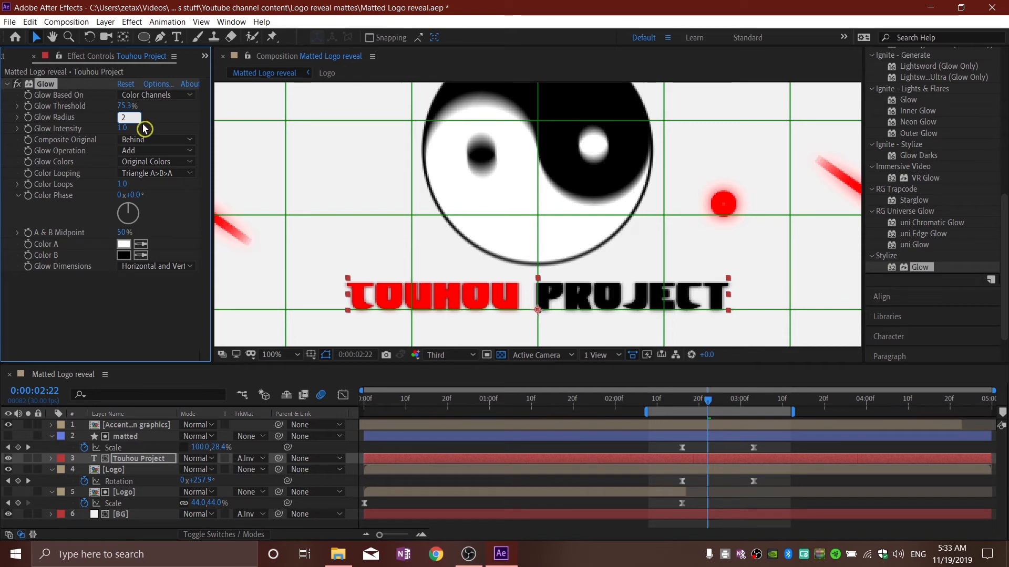
pyautogui.click(175, 132)
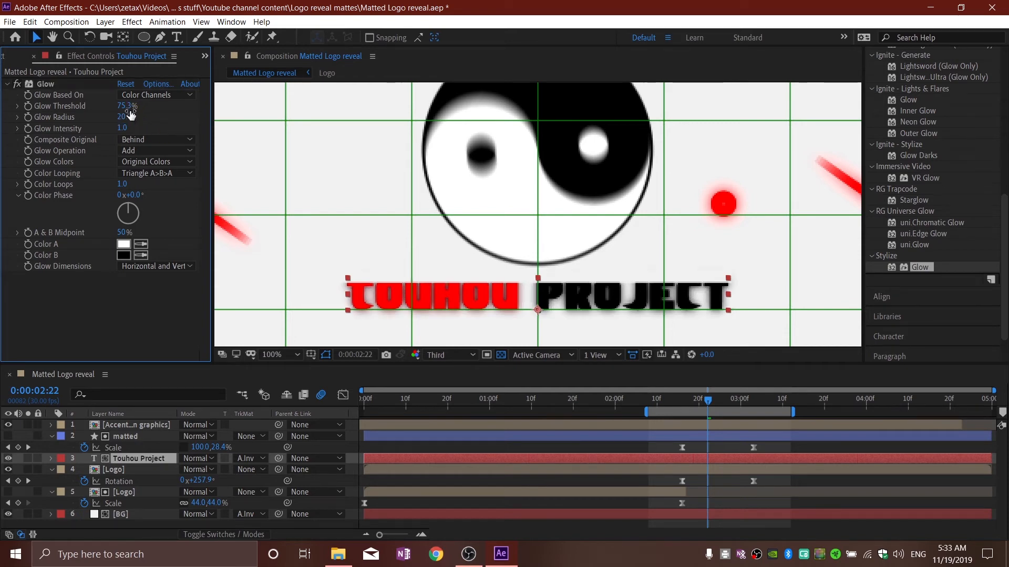
pyautogui.write('10')
pyautogui.click(170, 129)
pyautogui.moveTo(123, 128); pyautogui.dragTo(128, 129)
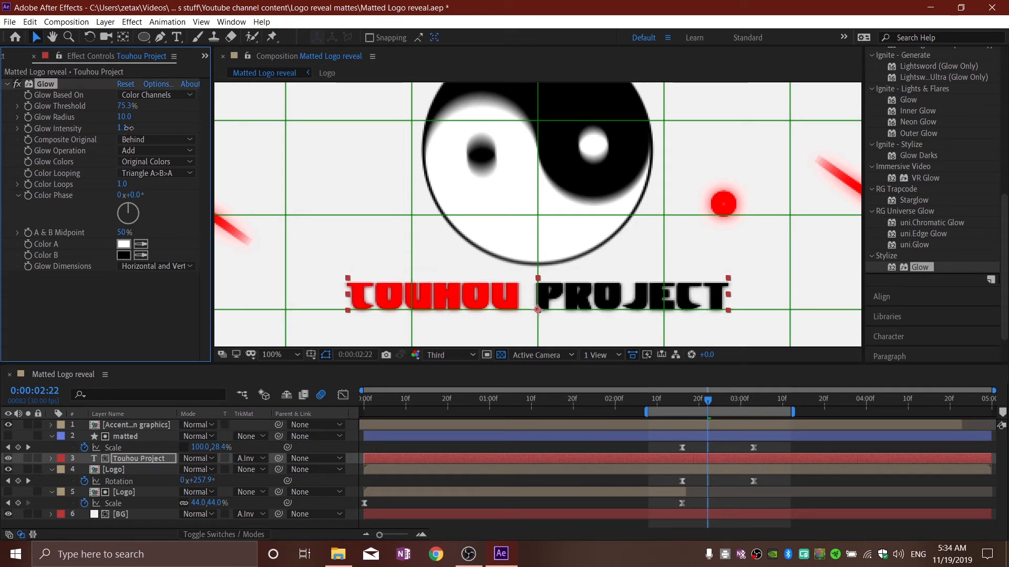
pyautogui.scroll(-1, 535, 251)
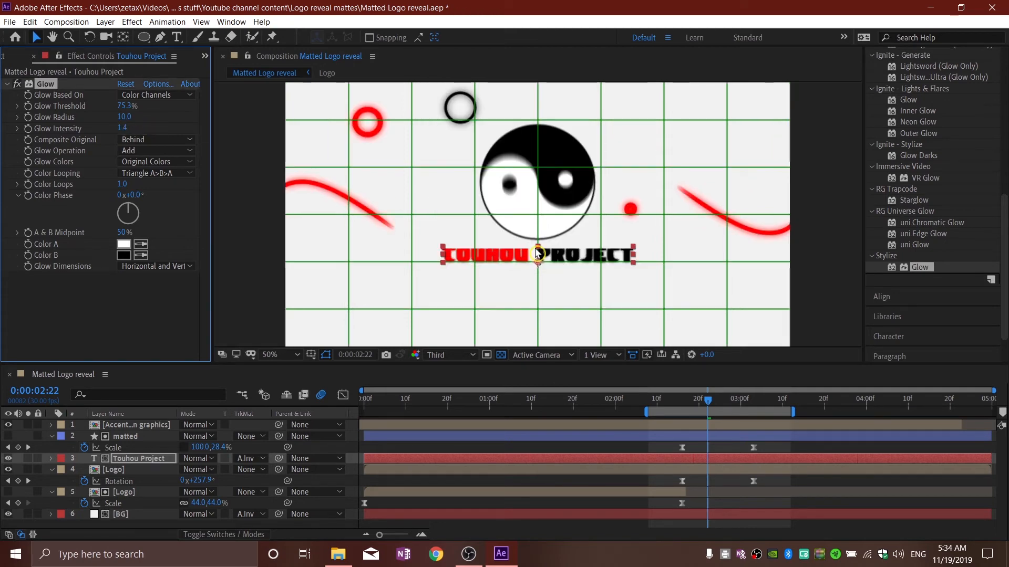
# Step: Apply the Glow effect to the upper Logo layer with Glow Threshold 72.5%, Glow Radius 23 and Glow Intensity 1.1
pyautogui.moveTo(925, 267); pyautogui.dragTo(561, 194)
pyautogui.moveTo(122, 437); pyautogui.dragTo(124, 473)
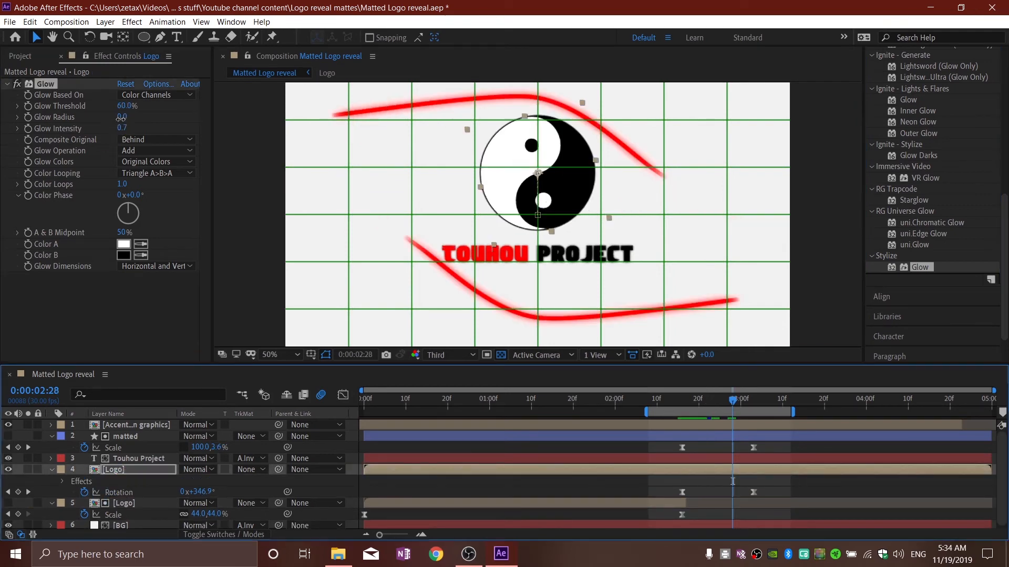
pyautogui.moveTo(121, 118); pyautogui.dragTo(142, 105)
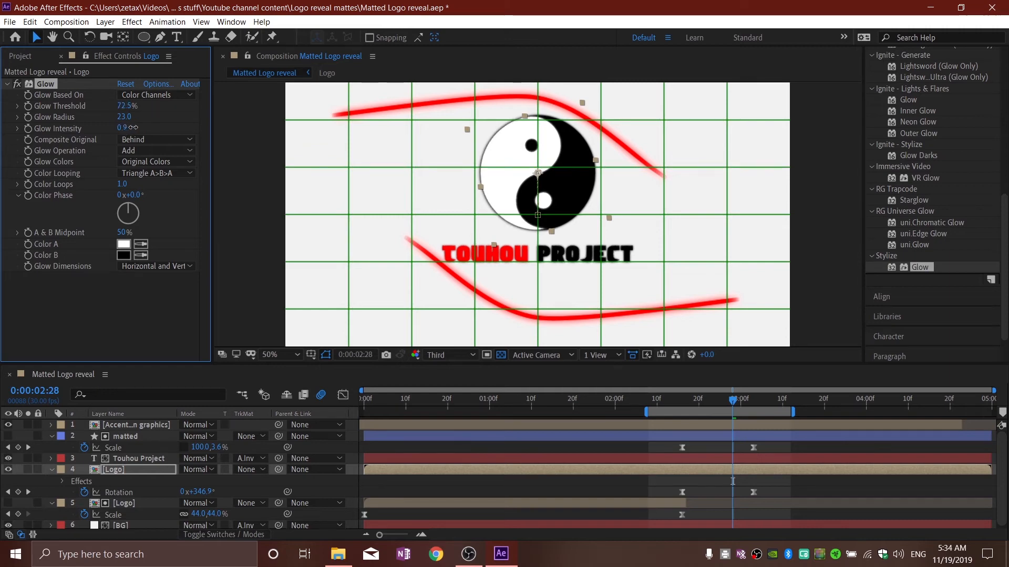
# Step: Play and scrub through the reveal to check the glow on the logo and title
pyautogui.press('space')
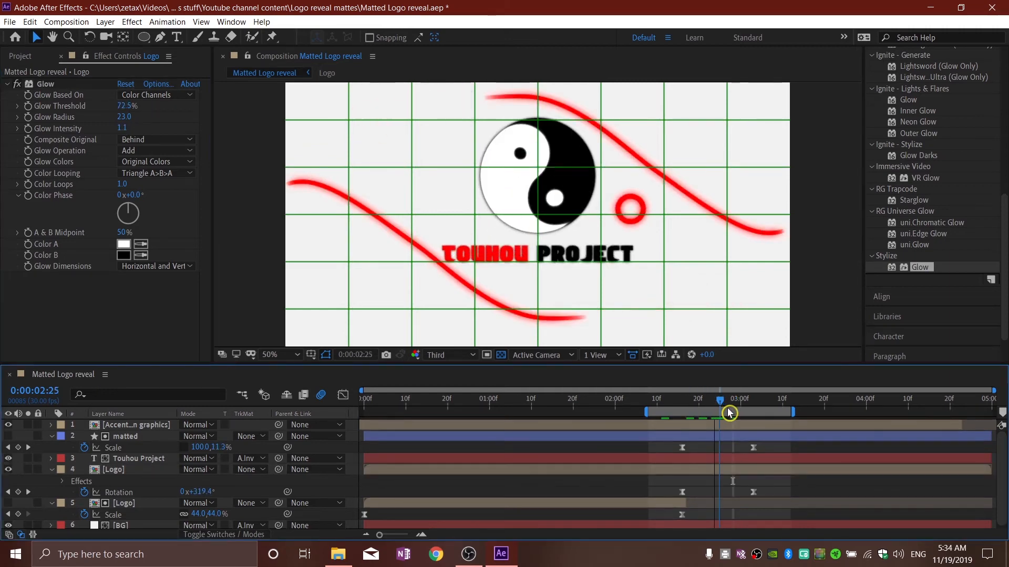
pyautogui.moveTo(756, 409); pyautogui.dragTo(727, 414)
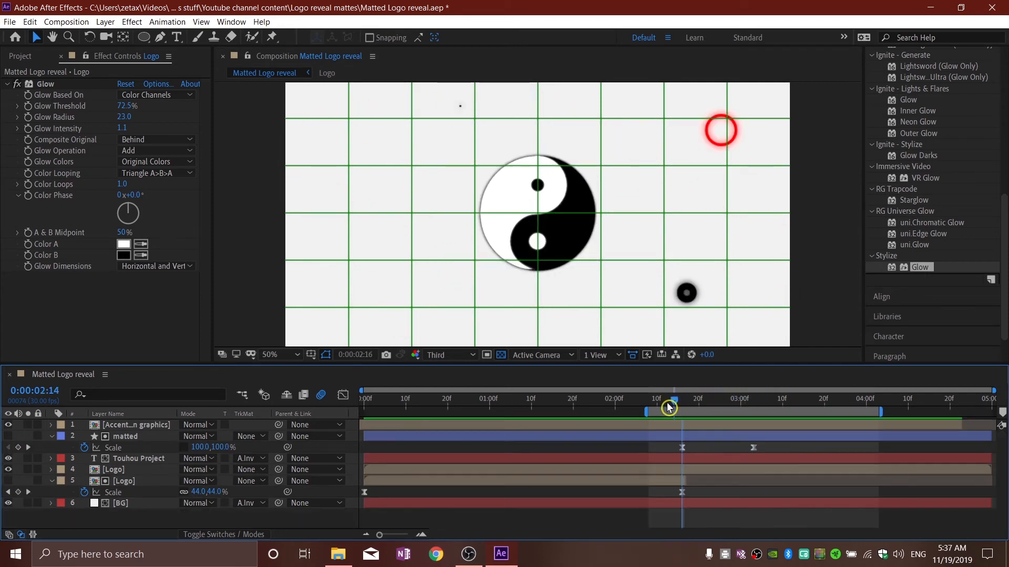
pyautogui.moveTo(677, 409); pyautogui.dragTo(740, 423)
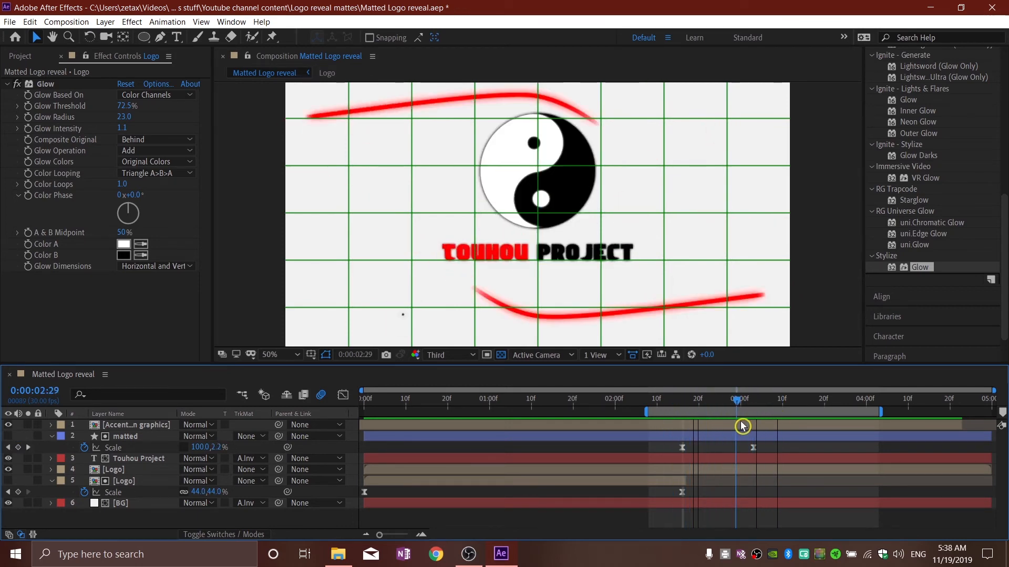
# Step: Show the upper Logo layer's keyframes and move its last Position and Rotation keyframes about three frames later
pyautogui.click(121, 471)
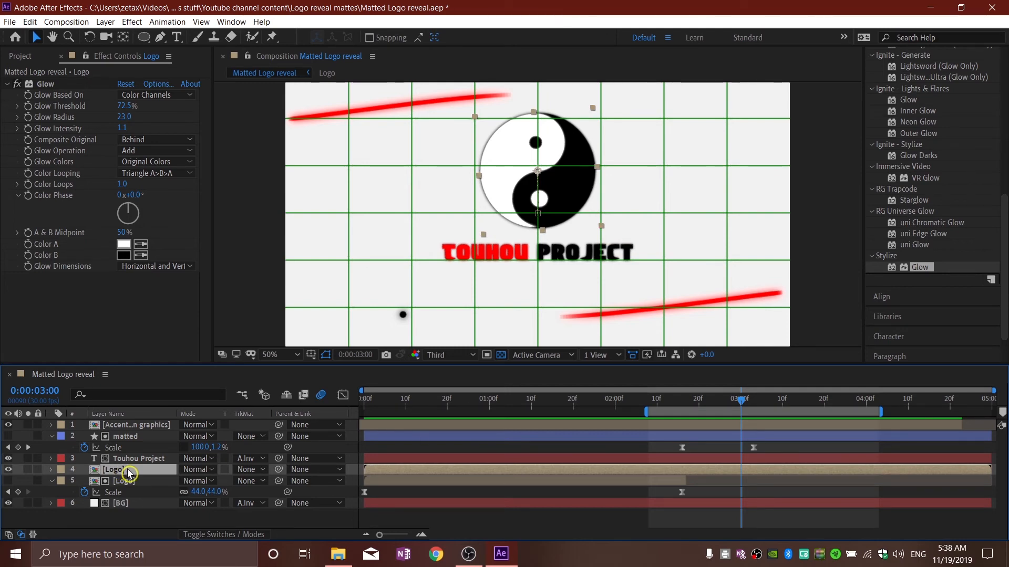
pyautogui.press('u')
pyautogui.click(773, 519)
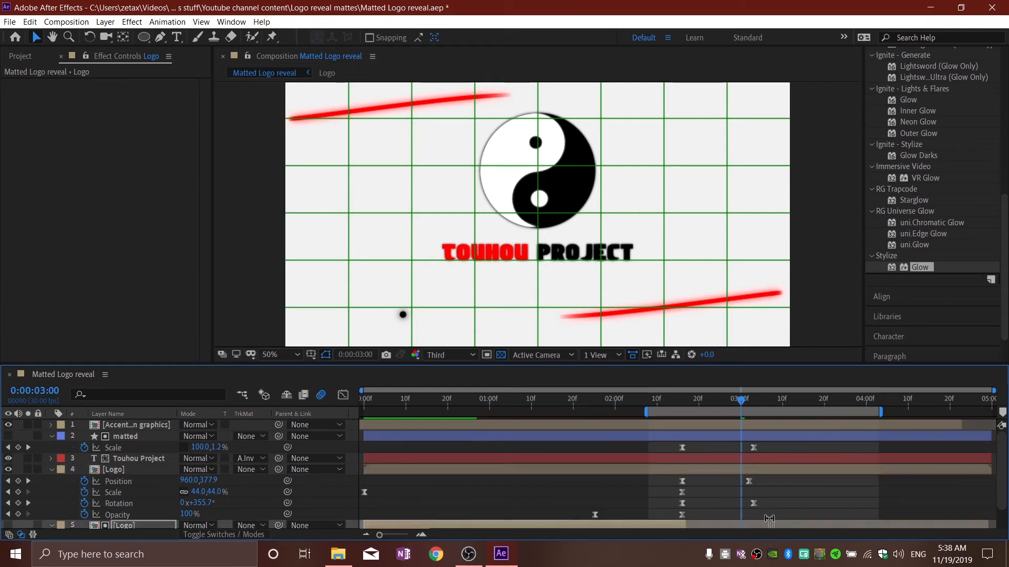
pyautogui.moveTo(761, 511); pyautogui.dragTo(761, 486)
# Step: Play and scrub the logo's rise and spin from about 0:00:02:14 to check the slower timing
pyautogui.click(689, 408)
pyautogui.press('space')
pyautogui.press('space')
pyautogui.moveTo(690, 401); pyautogui.dragTo(676, 404)
pyautogui.press('space')
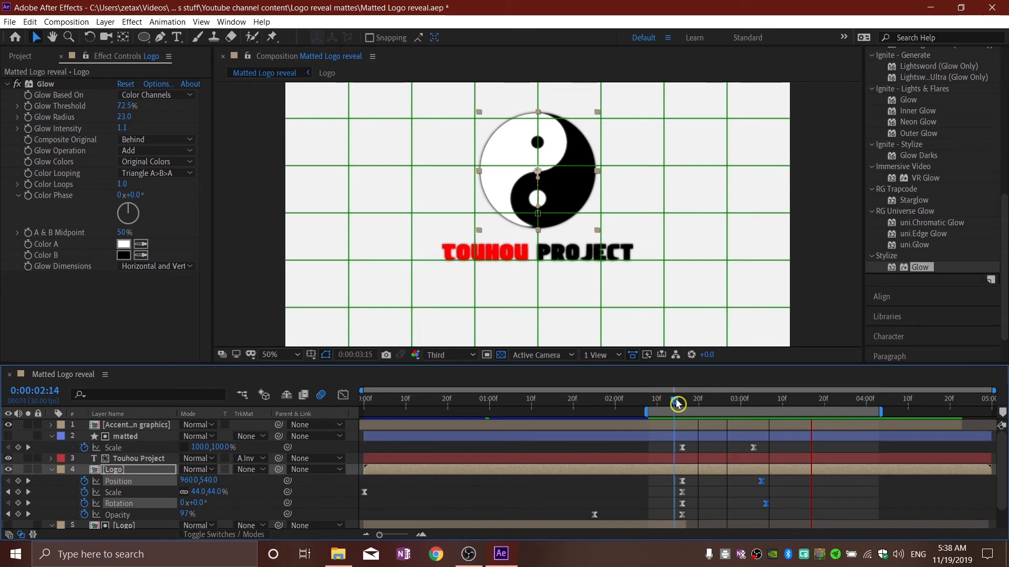
pyautogui.click(685, 403)
pyautogui.moveTo(685, 404)
pyautogui.mouseDown()
pyautogui.moveTo(721, 402)
pyautogui.moveTo(699, 409)
pyautogui.mouseUp()
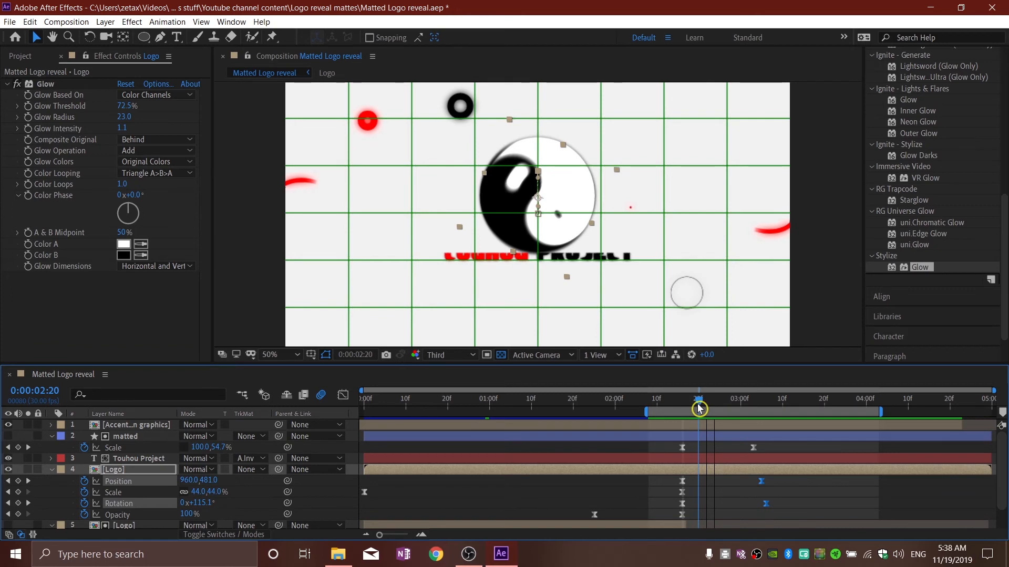
# Step: Move the matted layer's last Scale keyframe to 0:00:03:06, in line with the logo's final Rotation keyframe, and preview the reveal
pyautogui.click(147, 440)
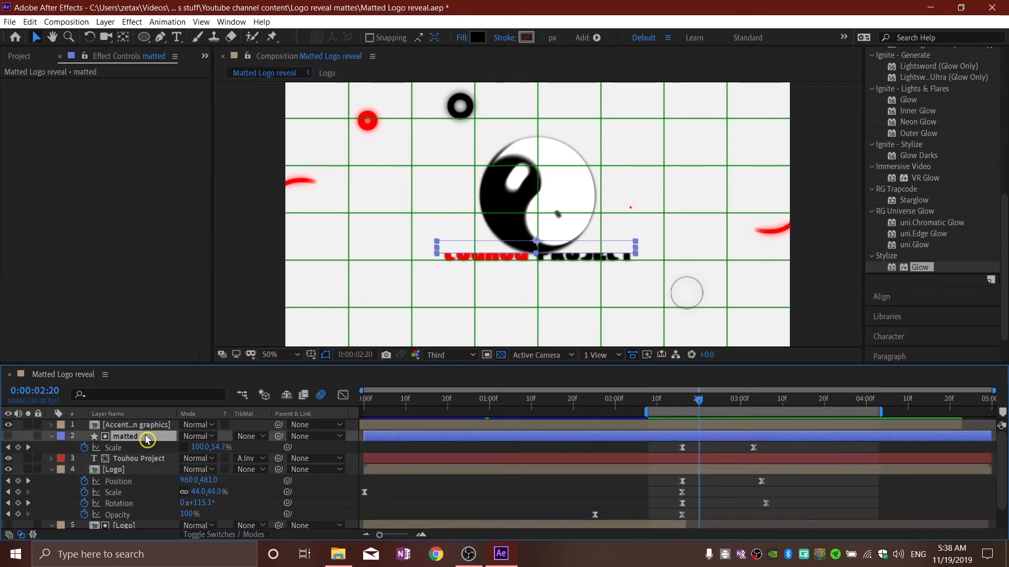
pyautogui.moveTo(770, 446)
pyautogui.mouseDown()
pyautogui.moveTo(733, 452)
pyautogui.moveTo(766, 455)
pyautogui.mouseUp()
pyautogui.click(683, 400)
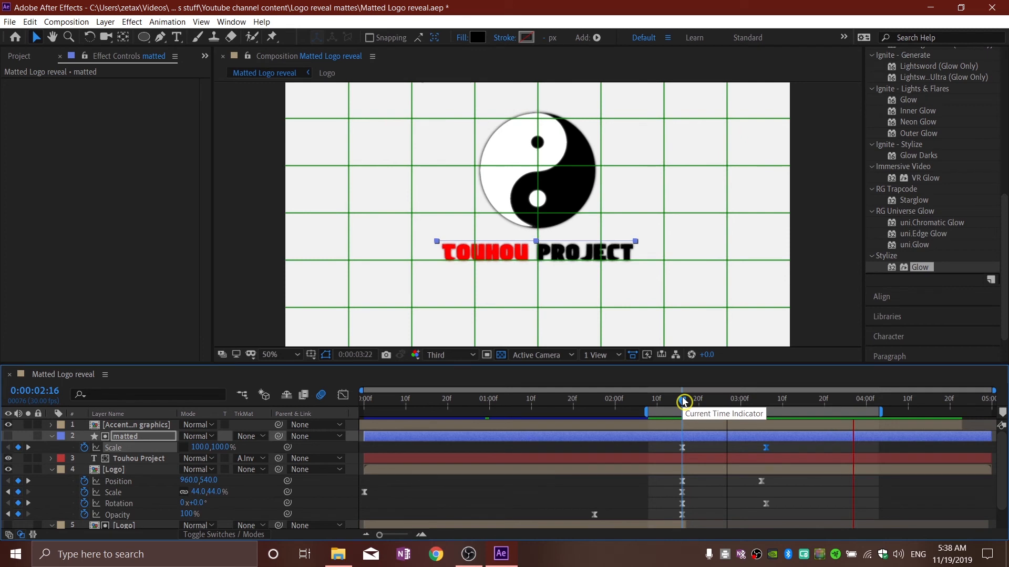
pyautogui.moveTo(683, 400); pyautogui.dragTo(765, 402)
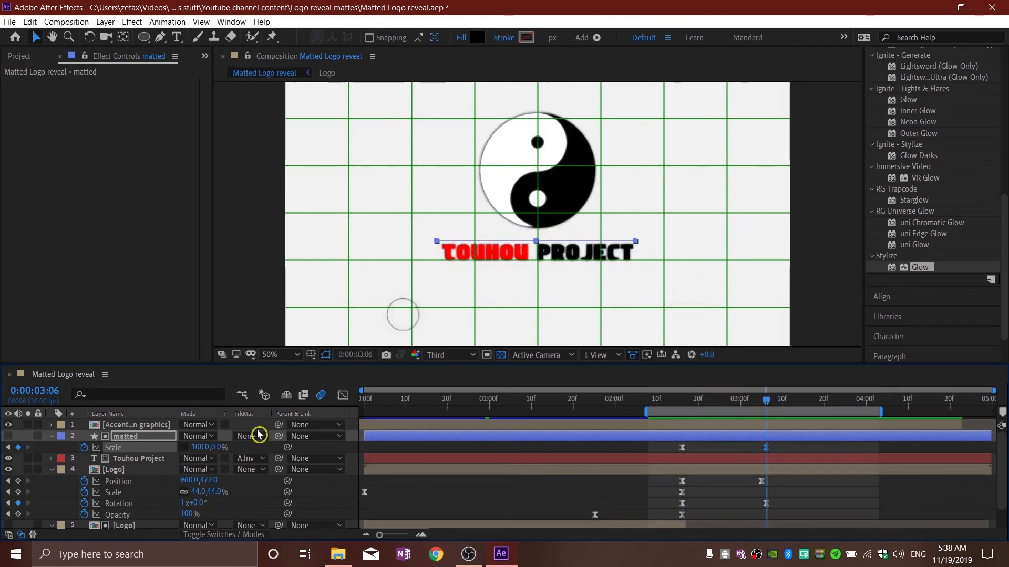
# Step: Collapse the keyframe properties of the upper Logo and matted layers and scrub the end of the reveal
pyautogui.click(135, 469)
pyautogui.press('u')
pyautogui.click(139, 437)
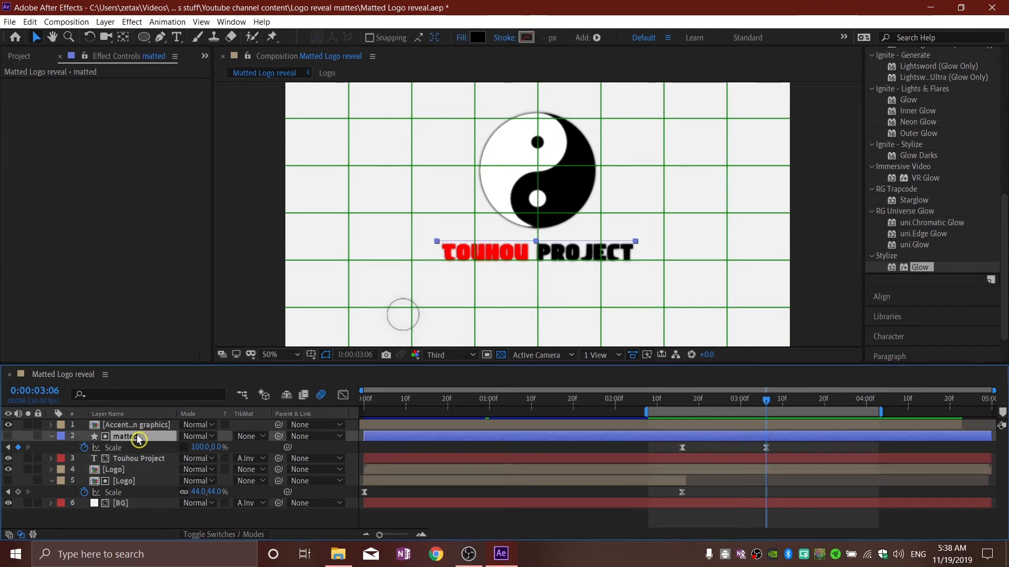
pyautogui.press('u')
pyautogui.moveTo(767, 403)
pyautogui.mouseDown()
pyautogui.moveTo(697, 404)
pyautogui.moveTo(770, 403)
pyautogui.mouseUp()
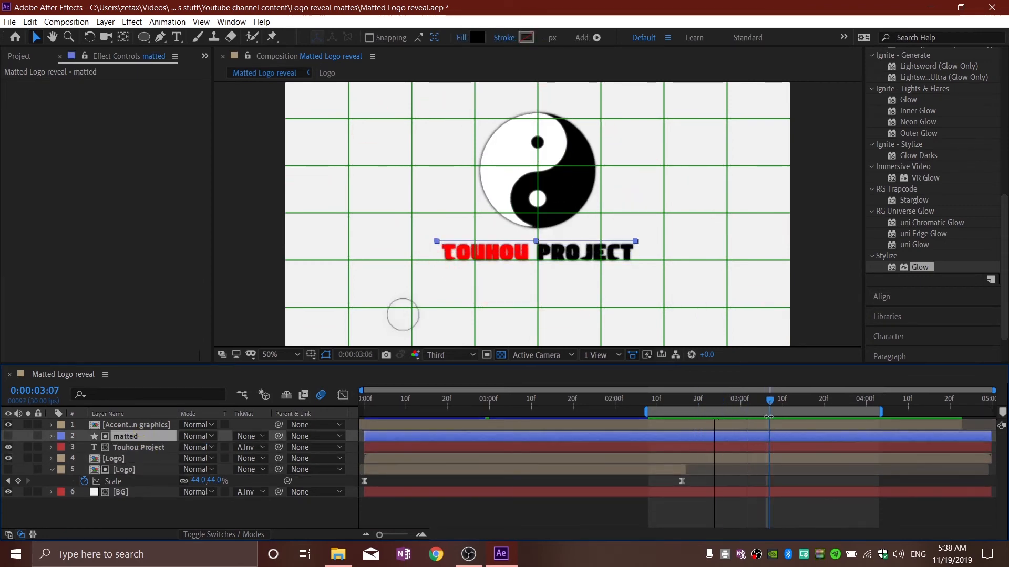
# Step: Show the upper Logo layer's keyframes, extend the work area to the composition's end and set the current time to 0:00:04:00
pyautogui.click(128, 458)
pyautogui.press('u')
pyautogui.moveTo(770, 402); pyautogui.dragTo(999, 419)
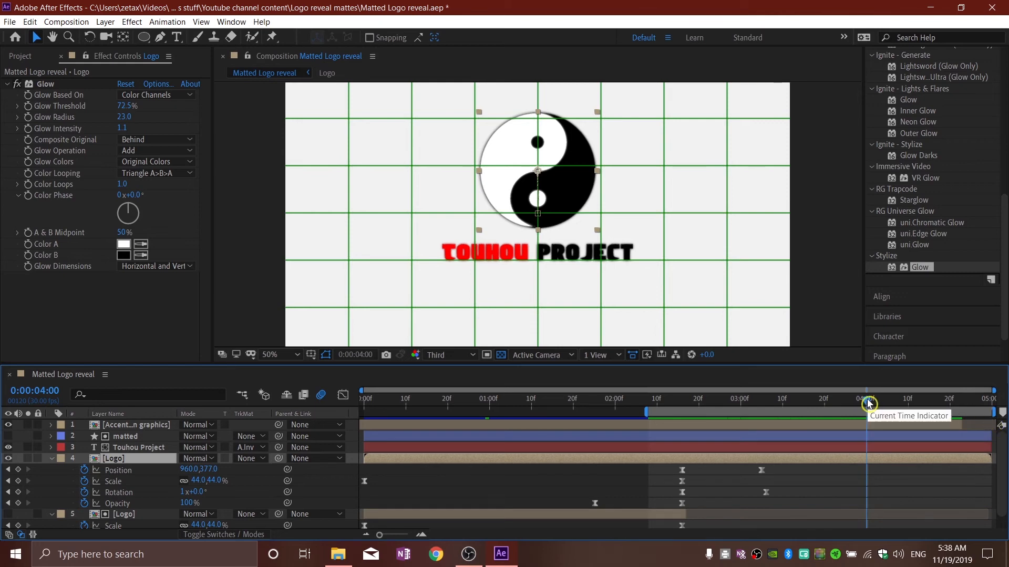
pyautogui.click(330, 491)
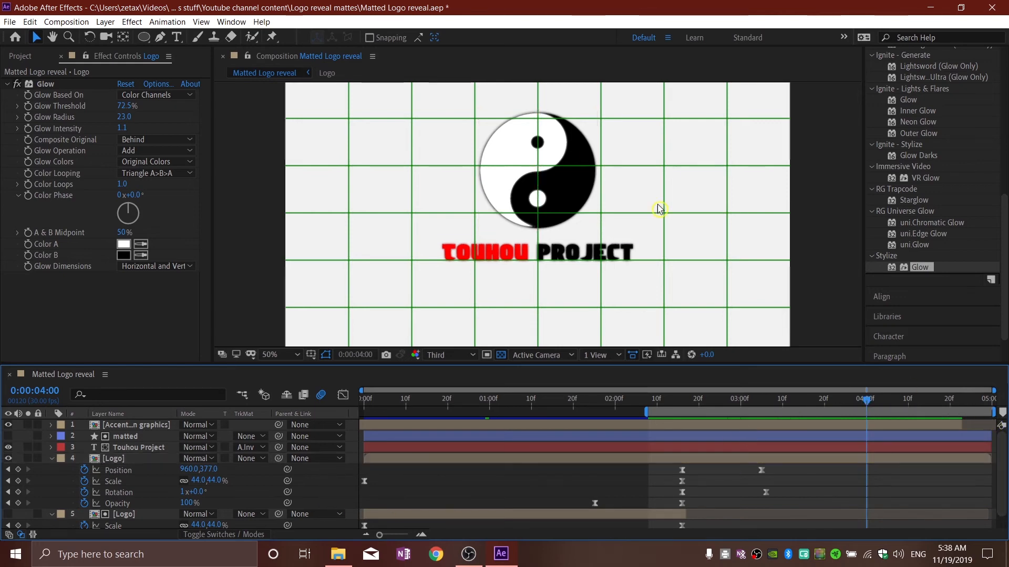
# Step: Duplicate the upper Logo layer and place the copy between the original and the hidden Logo matte layer
pyautogui.scroll(-1, 830, 409)
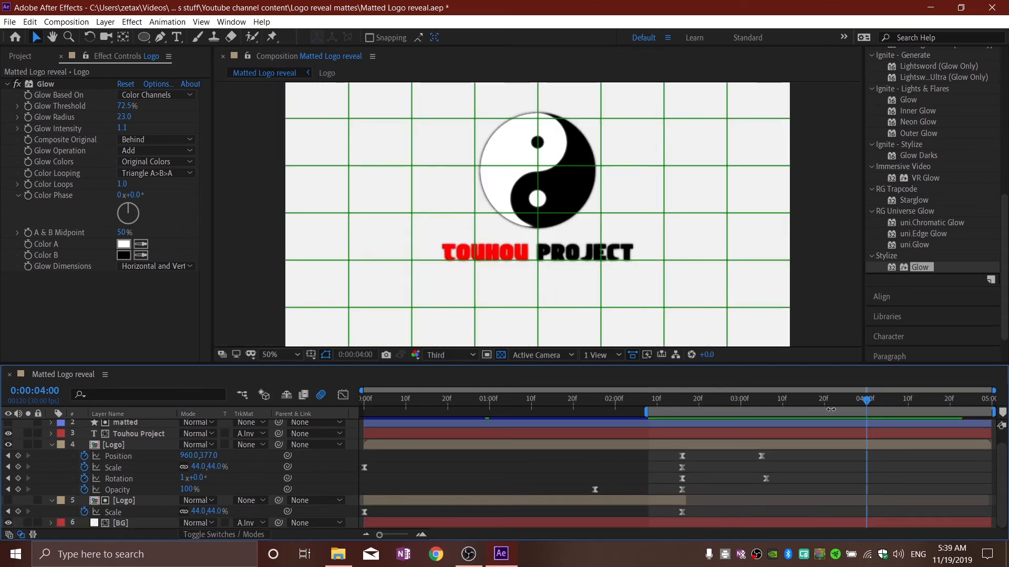
pyautogui.click(96, 479)
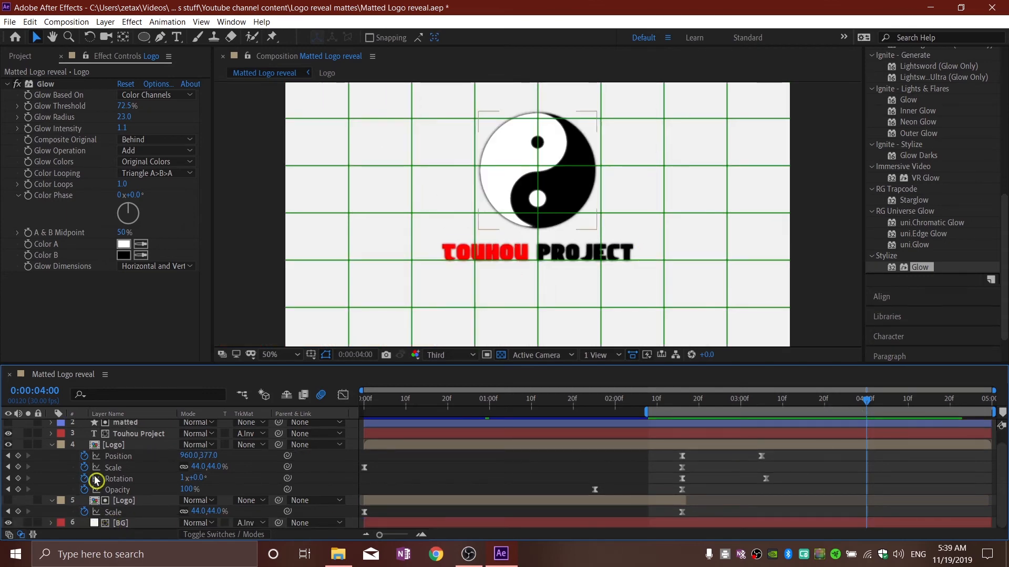
pyautogui.click(145, 448)
pyautogui.hotkey('ctrl', 'd')
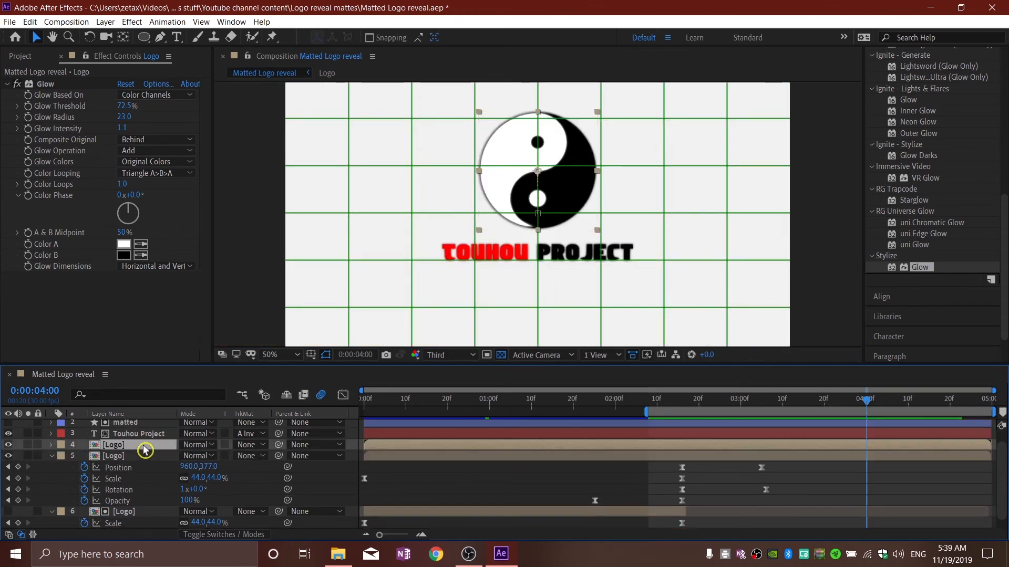
pyautogui.moveTo(143, 447); pyautogui.dragTo(150, 493)
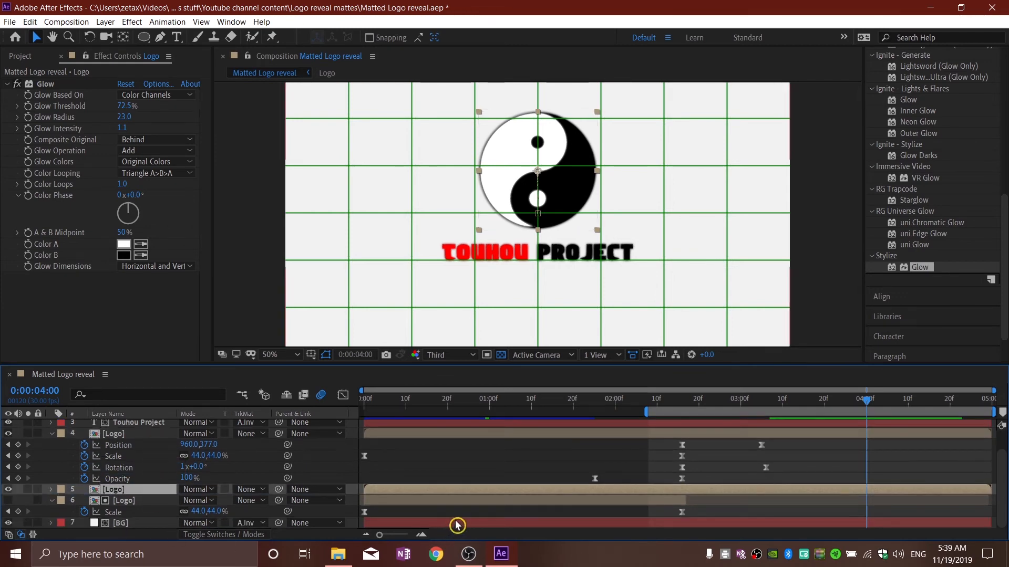
pyautogui.click(456, 525)
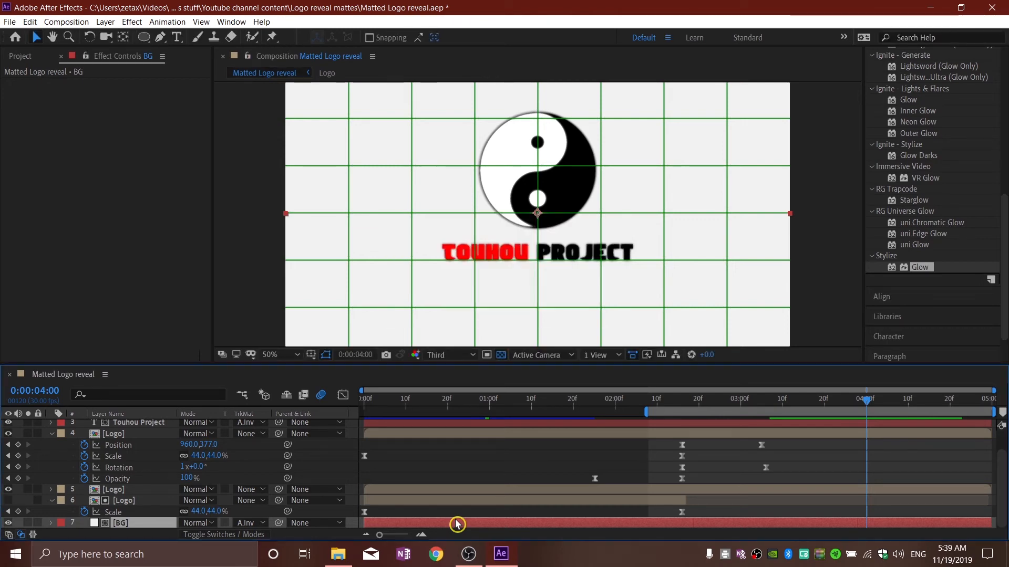
pyautogui.hotkey('alt', ']')
pyautogui.hotkey('ctrl', ']')
pyautogui.hotkey('ctrl', 'z')
pyautogui.hotkey('ctrl', 'z')
# Step: Split the BG layer at 0:00:04:00 so its second part sits directly below the duplicated Logo layer
pyautogui.click(475, 525)
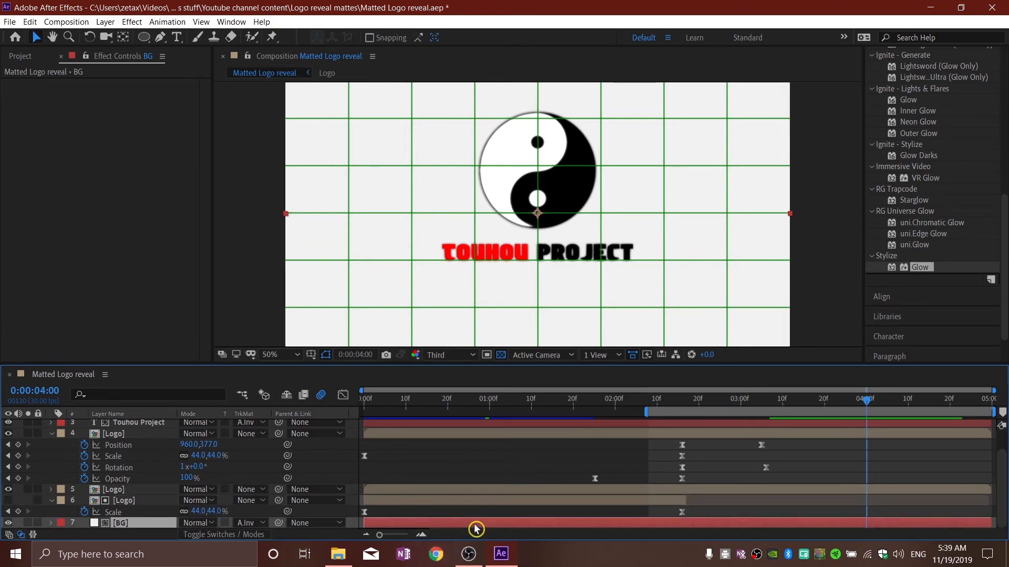
pyautogui.hotkey('ctrl', 'shift', 'd')
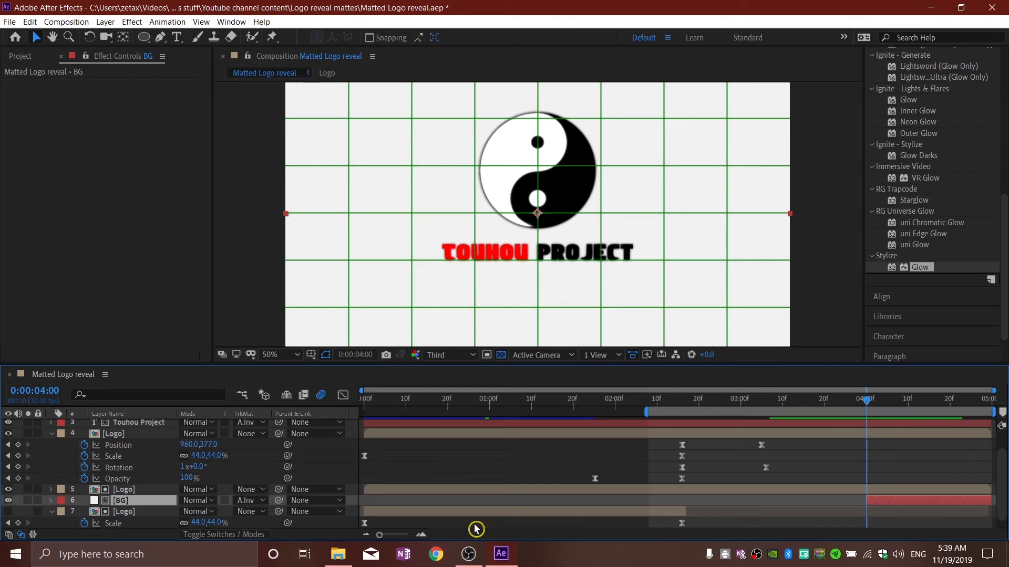
pyautogui.scroll(-1, 656, 471)
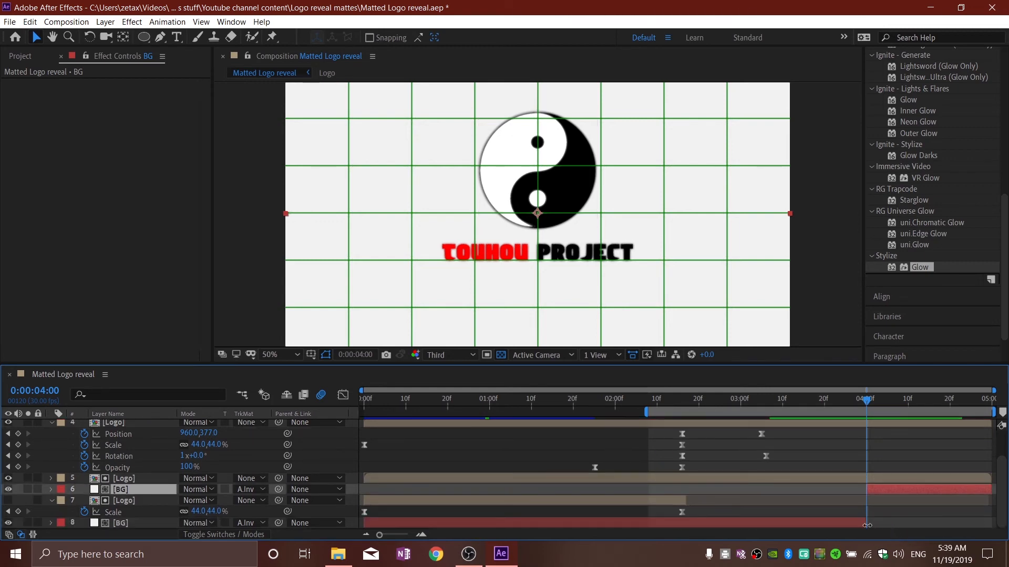
pyautogui.moveTo(868, 402)
pyautogui.mouseDown()
pyautogui.moveTo(878, 405)
pyautogui.moveTo(860, 408)
pyautogui.moveTo(892, 407)
pyautogui.moveTo(866, 418)
pyautogui.mouseUp()
# Step: Reapply the second BG layer's track matte as Alpha Inverted Matte, using the duplicated Logo layer directly above it
pyautogui.click(248, 489)
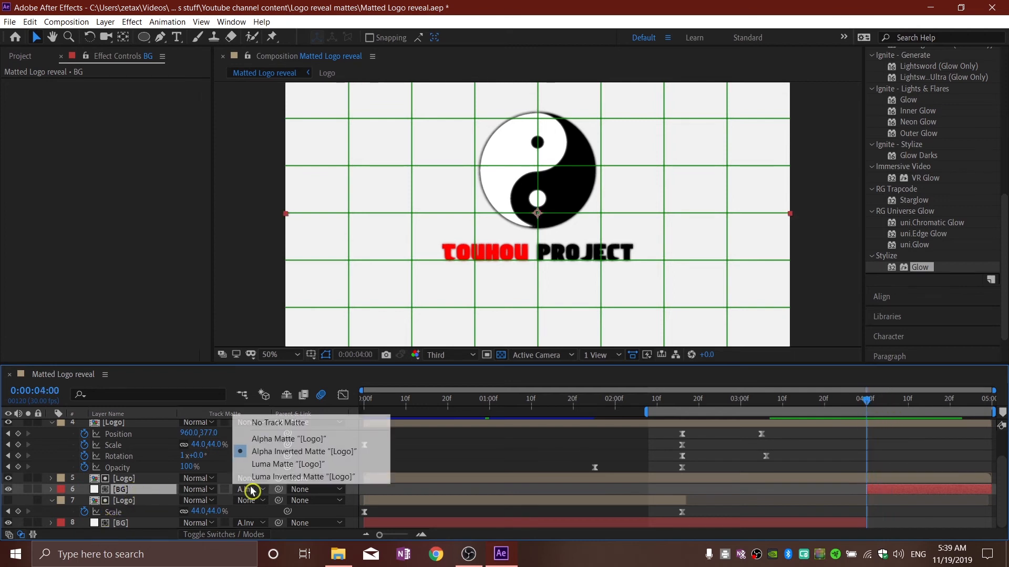
pyautogui.click(273, 424)
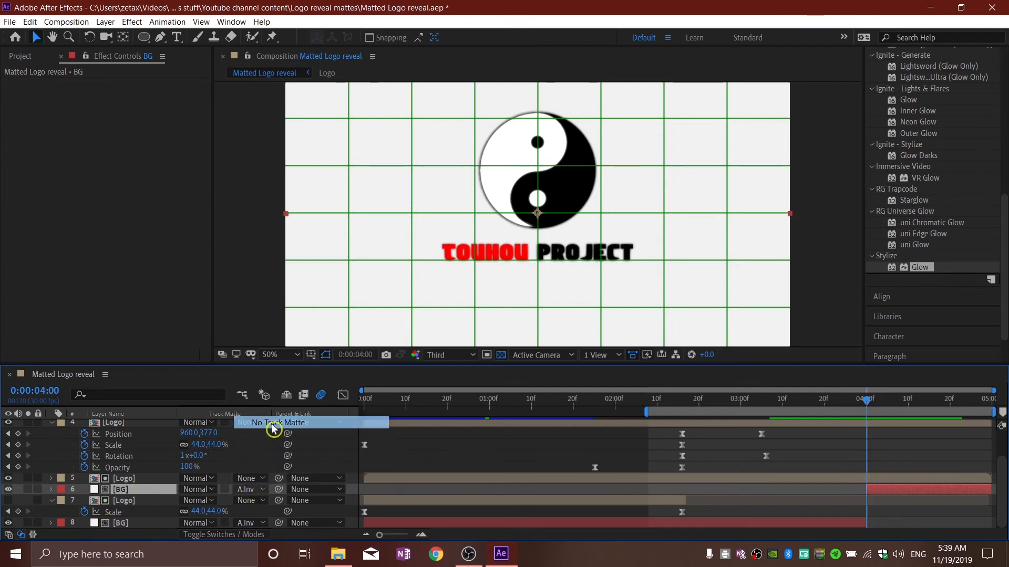
pyautogui.click(255, 493)
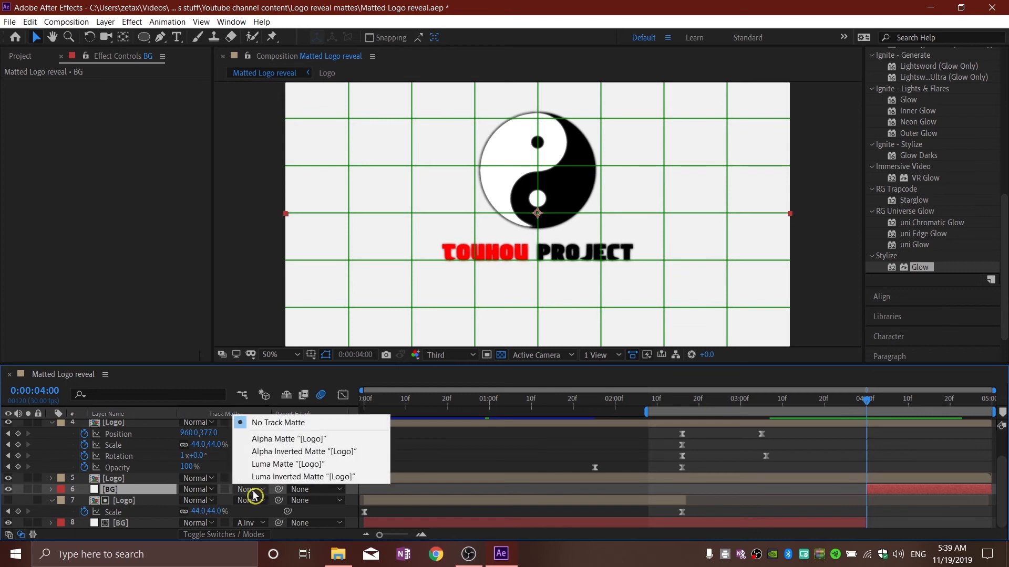
pyautogui.click(285, 452)
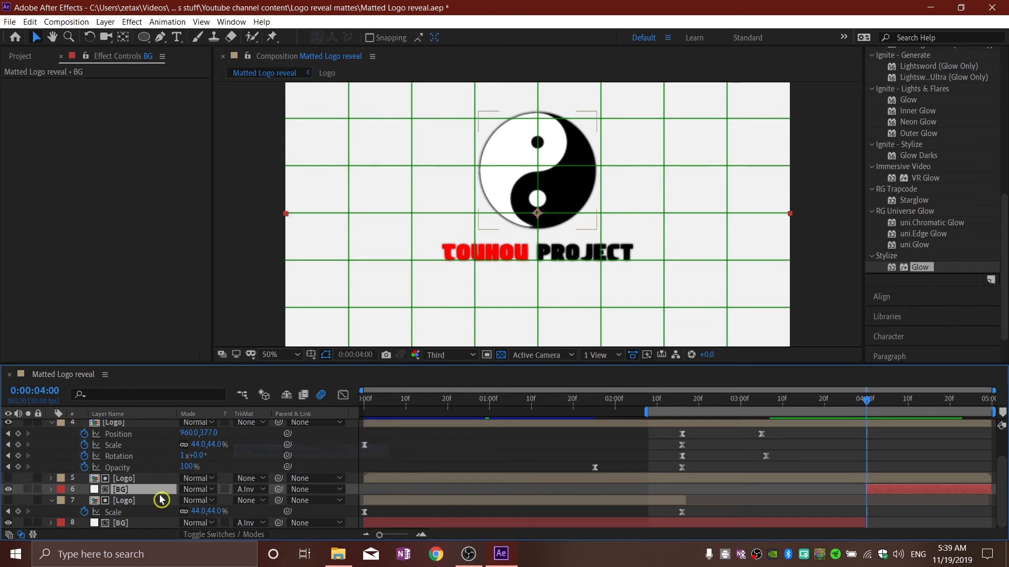
pyautogui.click(126, 478)
pyautogui.click(853, 441)
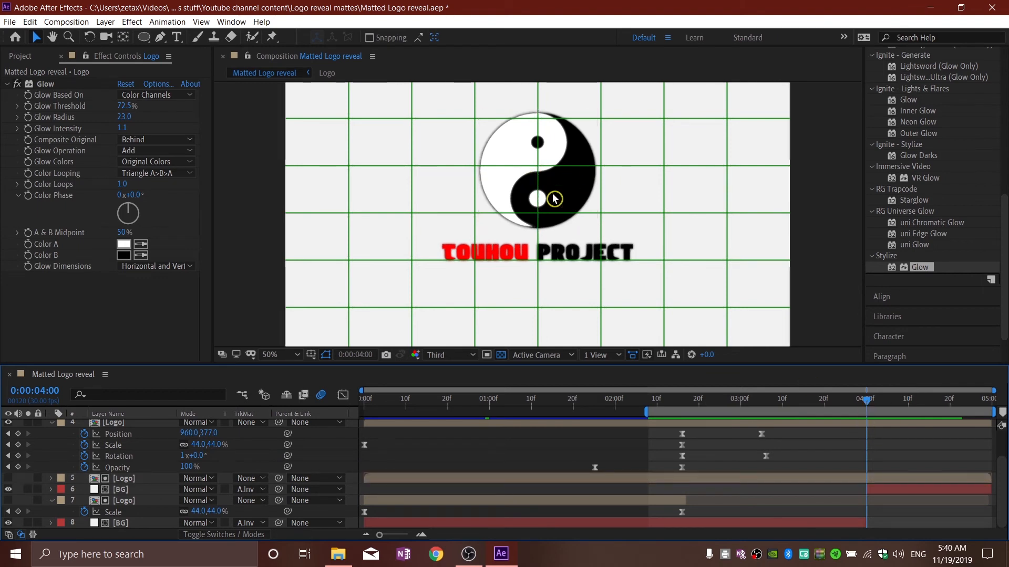
# Step: Toggle the upper Logo layer's visibility on and off to examine the matted cutout behind it
pyautogui.click(8, 424)
pyautogui.click(8, 423)
pyautogui.click(8, 424)
pyautogui.click(8, 423)
pyautogui.click(8, 423)
pyautogui.click(8, 424)
pyautogui.click(856, 446)
# Step: Keyframe the upper Logo layer's opacity at 100% at 0:00:04:00 and 0% at 0:00:04:29
pyautogui.scroll(3, 855, 446)
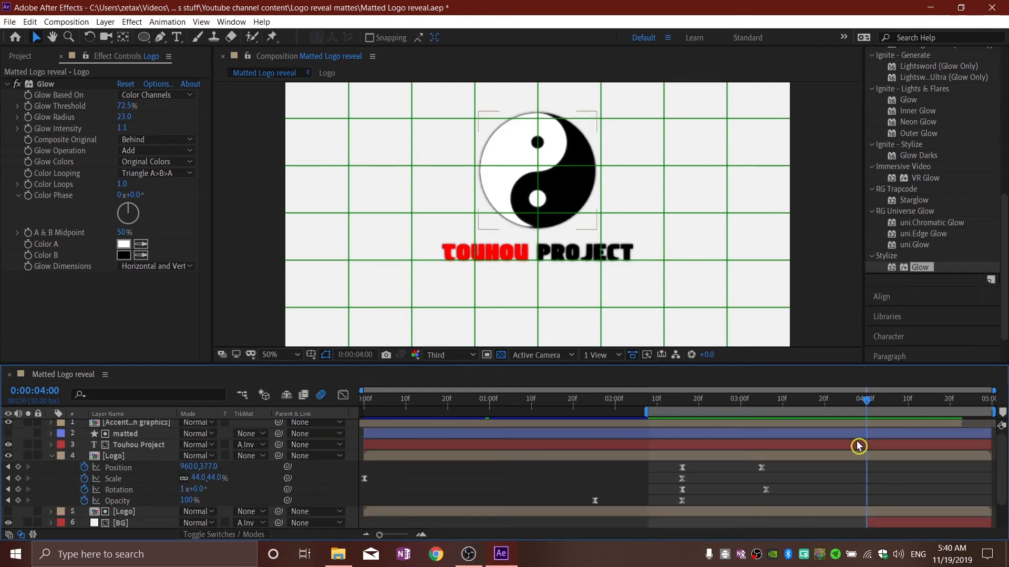
pyautogui.click(19, 503)
pyautogui.moveTo(867, 406); pyautogui.dragTo(996, 408)
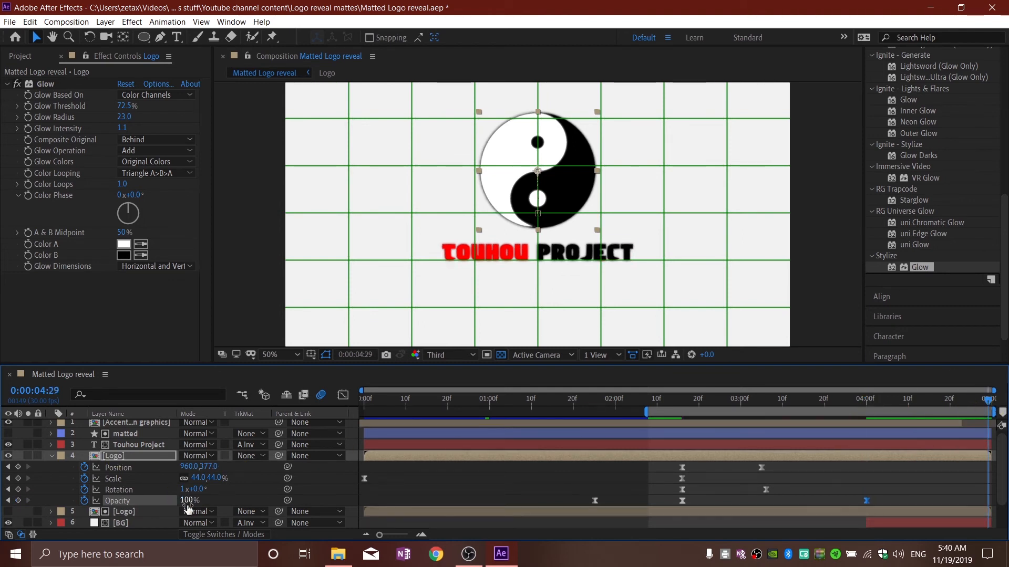
pyautogui.click(244, 499)
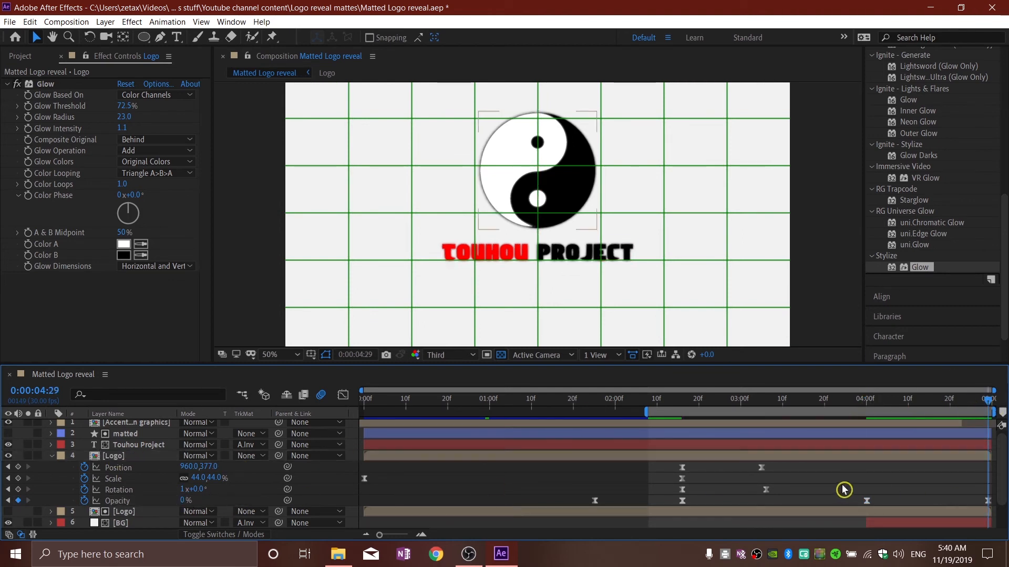
# Step: Preview the upper Logo layer's fade-out and return the current time to 0:00:04:00
pyautogui.moveTo(988, 404); pyautogui.dragTo(860, 449)
pyautogui.press('space')
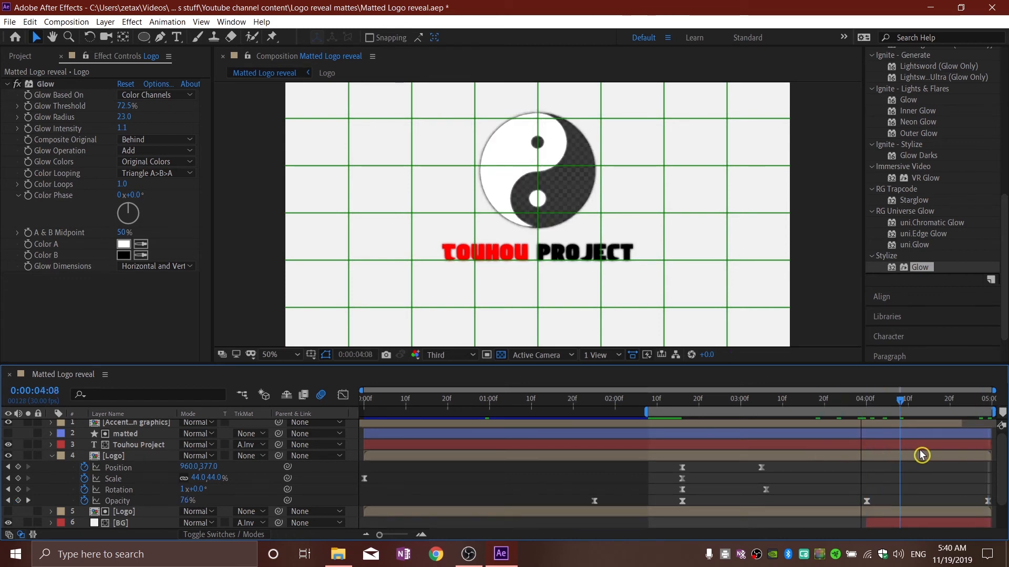
pyautogui.moveTo(960, 457); pyautogui.dragTo(866, 475)
pyautogui.click(102, 479)
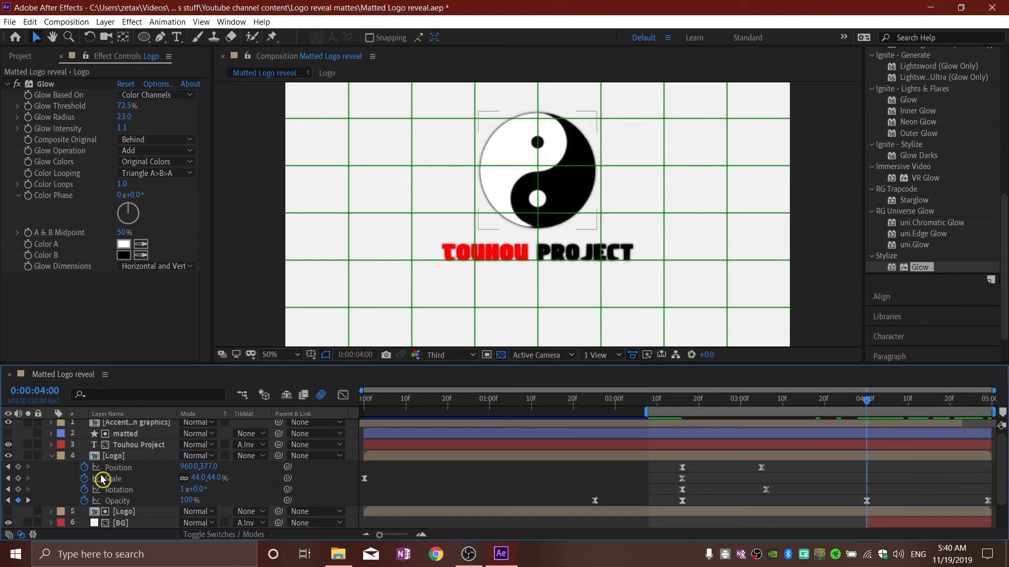
pyautogui.click(126, 458)
pyautogui.click(492, 478)
# Step: Collapse the keyframe properties of the upper Logo layer and the original Logo matte layer
pyautogui.scroll(1, 250, 491)
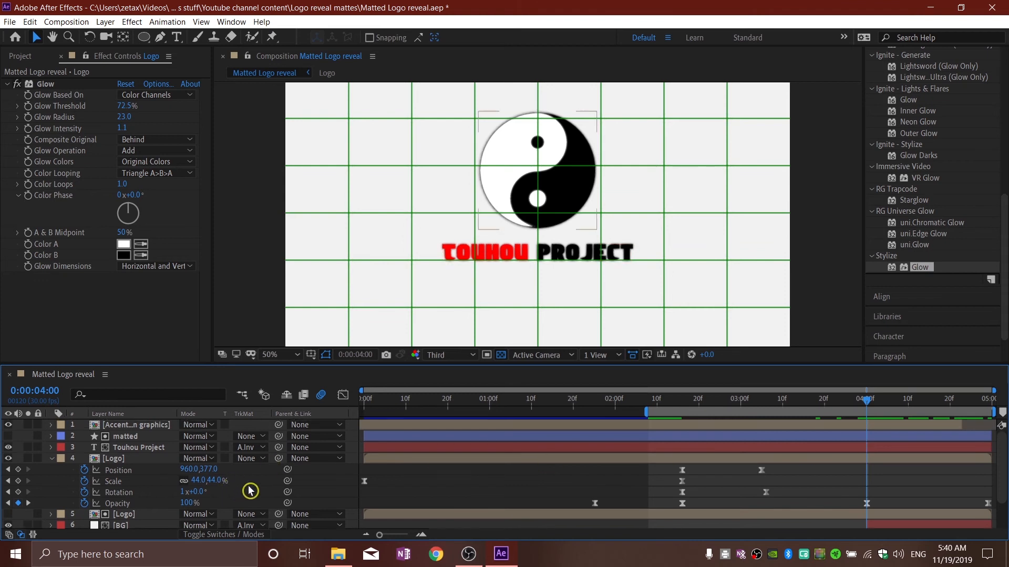
pyautogui.click(52, 460)
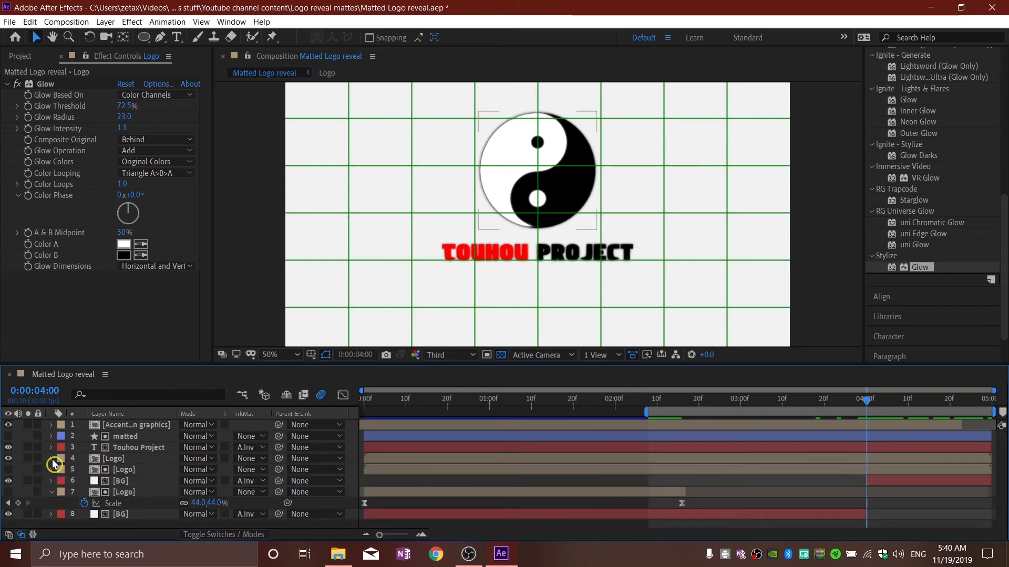
pyautogui.click(52, 492)
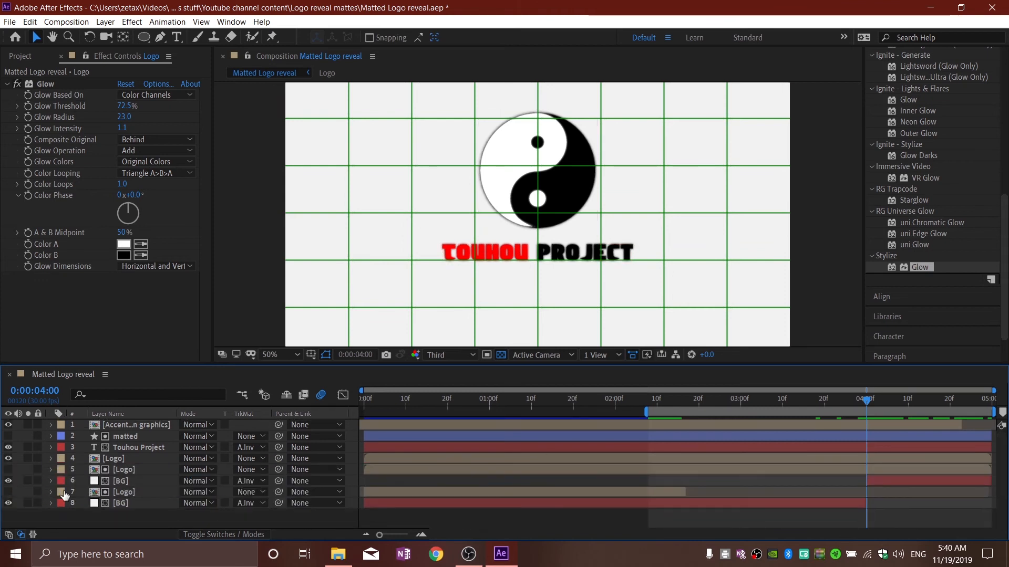
# Step: Show the layer switches and make all eight layers 3D
pyautogui.click(234, 535)
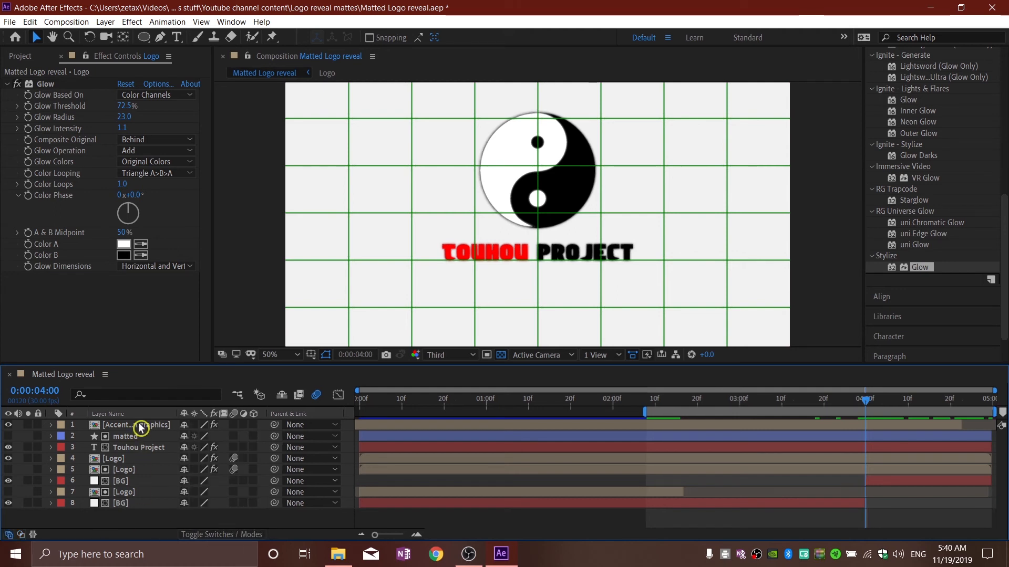
pyautogui.hotkey('ctrl', 'a')
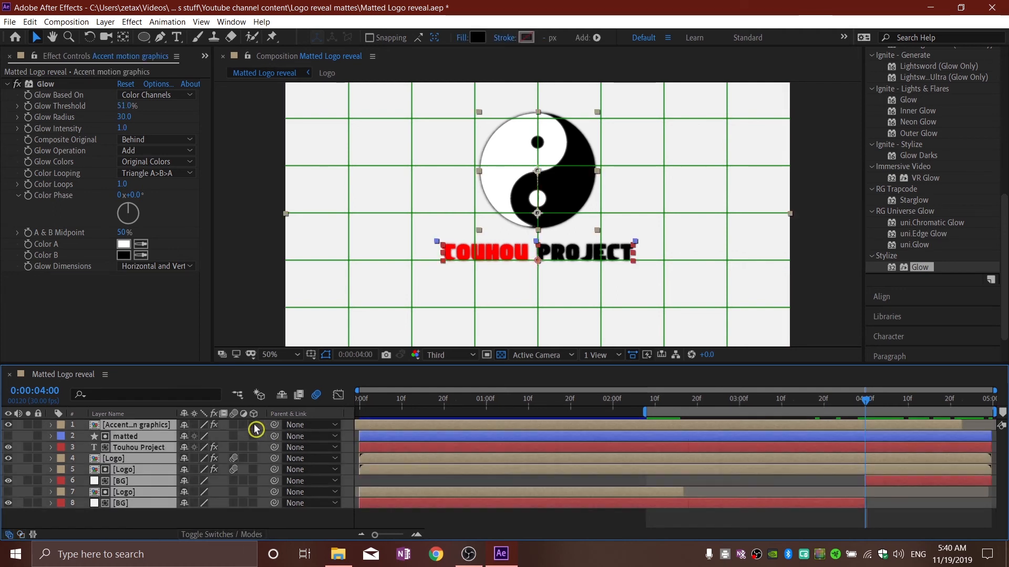
pyautogui.click(254, 429)
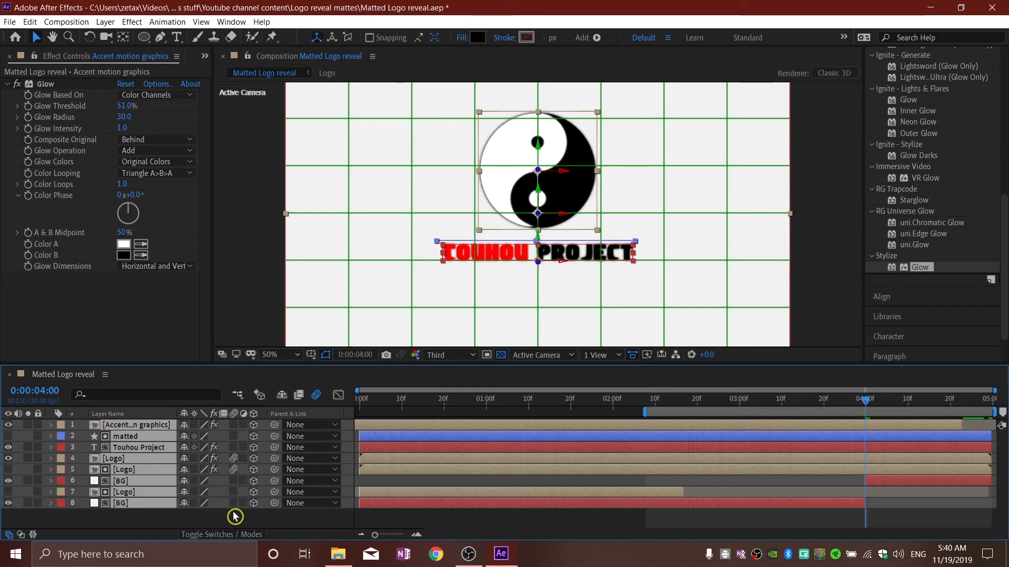
pyautogui.click(234, 518)
# Step: Add a two-node camera named Camera 1 with the 50mm preset
pyautogui.rightClick(239, 519)
pyautogui.moveTo(278, 389)
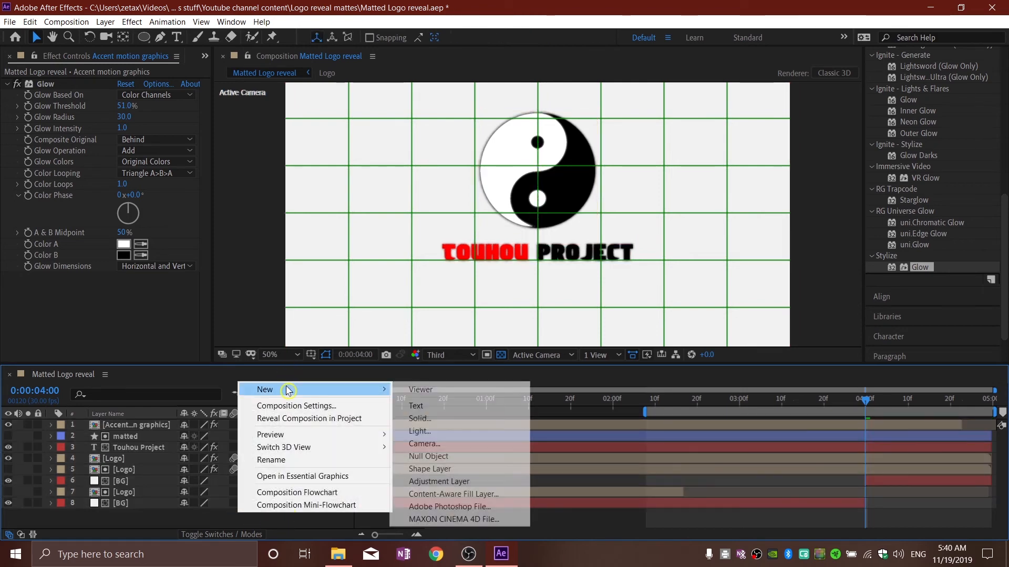
pyautogui.click(424, 444)
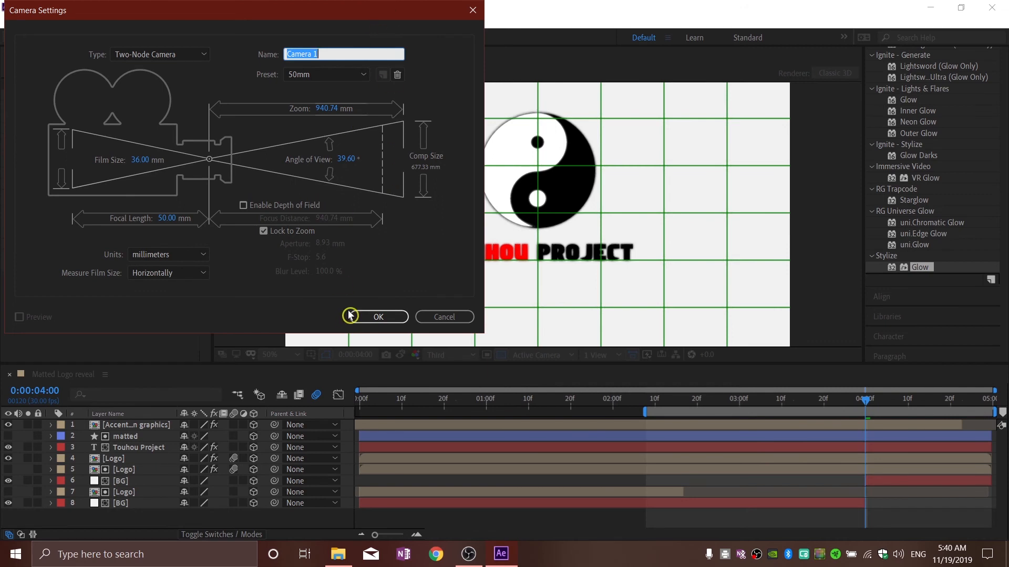
pyautogui.click(377, 316)
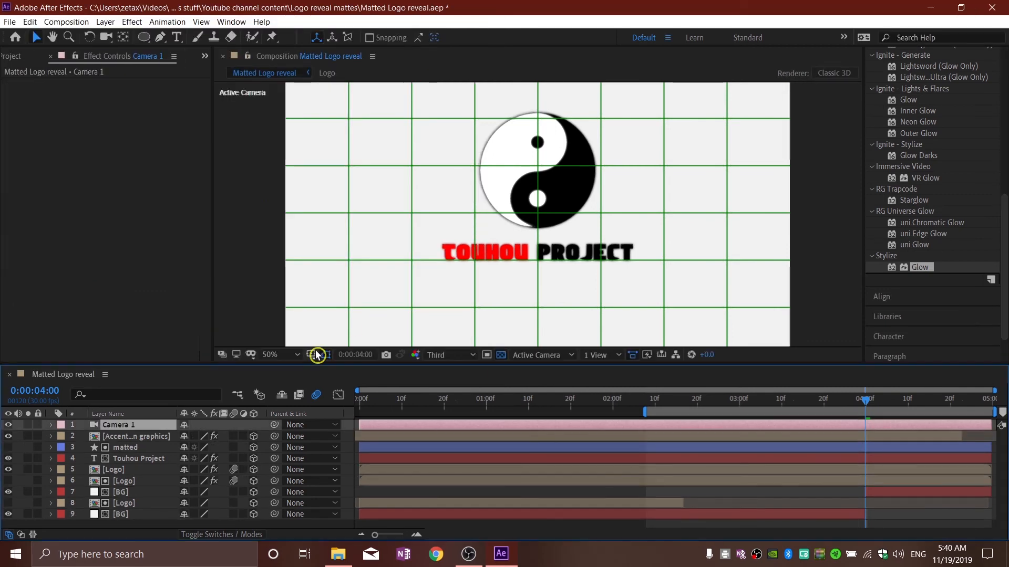
# Step: Hide the green grid overlay and scrub the logo fade, returning to 0:00:04:00
pyautogui.click(316, 355)
pyautogui.click(349, 378)
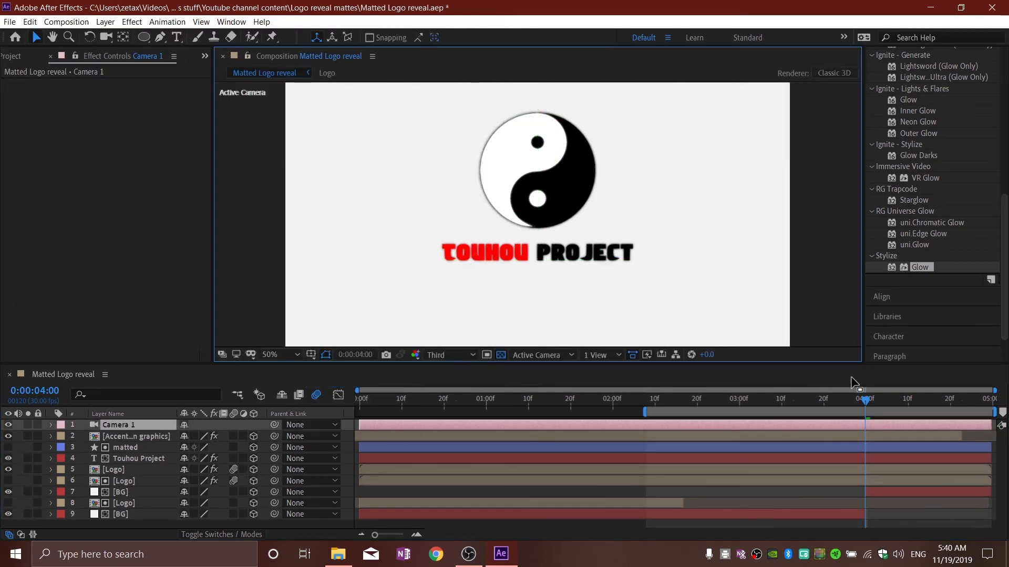
pyautogui.moveTo(864, 404); pyautogui.dragTo(904, 404)
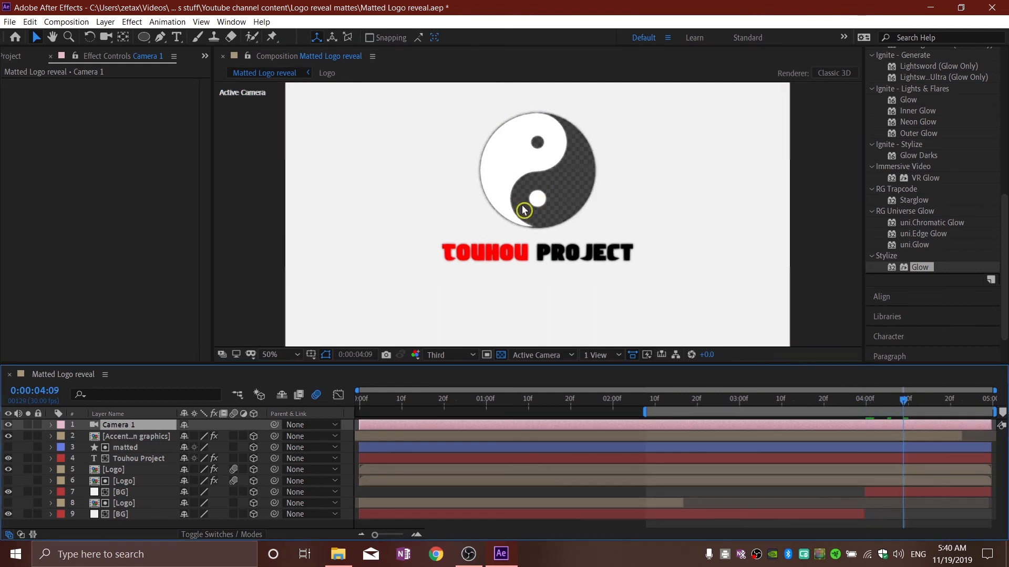
pyautogui.click(866, 400)
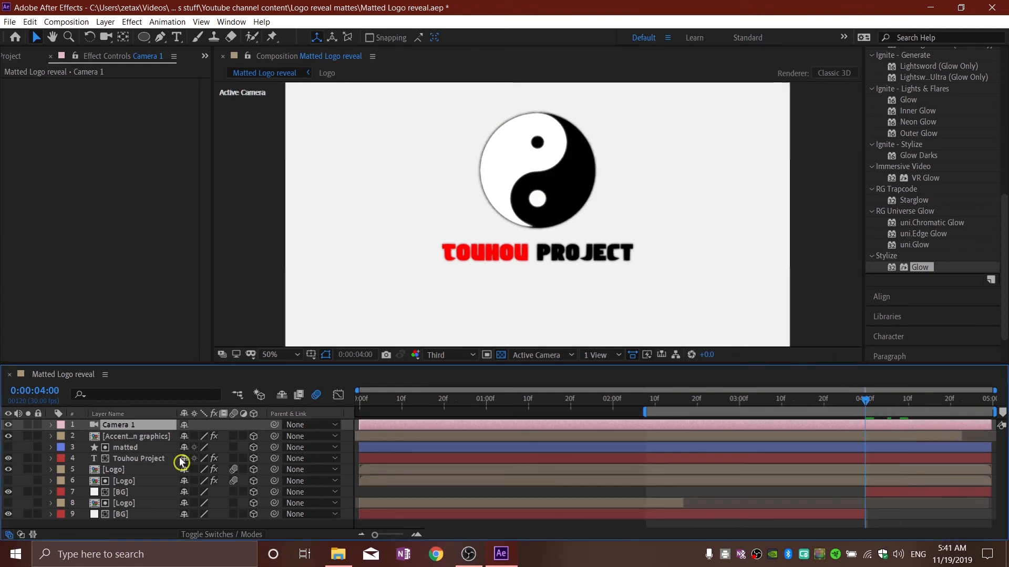
# Step: Add a null object, make it 3D and parent Camera 1 to it
pyautogui.rightClick(258, 527)
pyautogui.moveTo(325, 400)
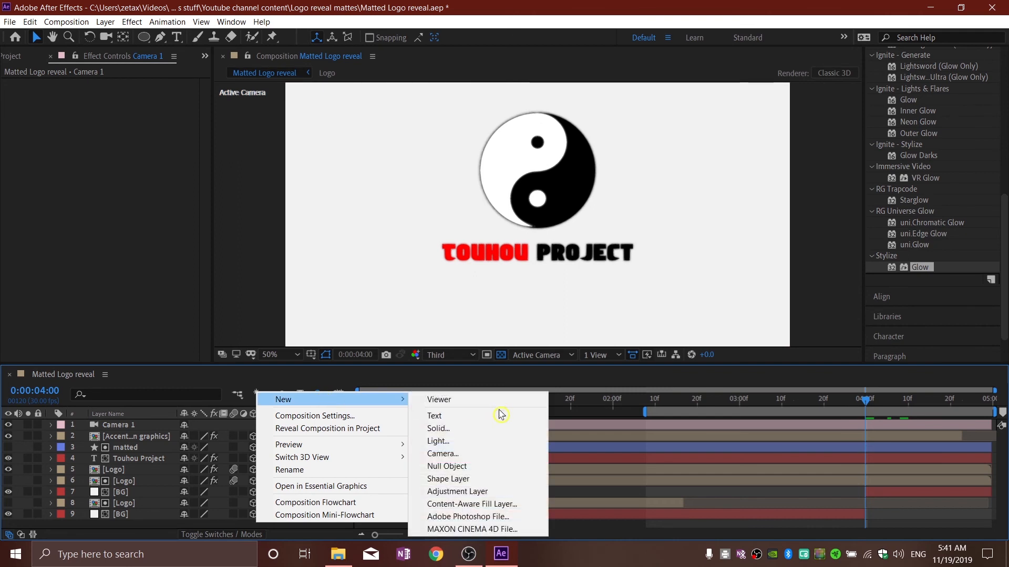
pyautogui.click(462, 466)
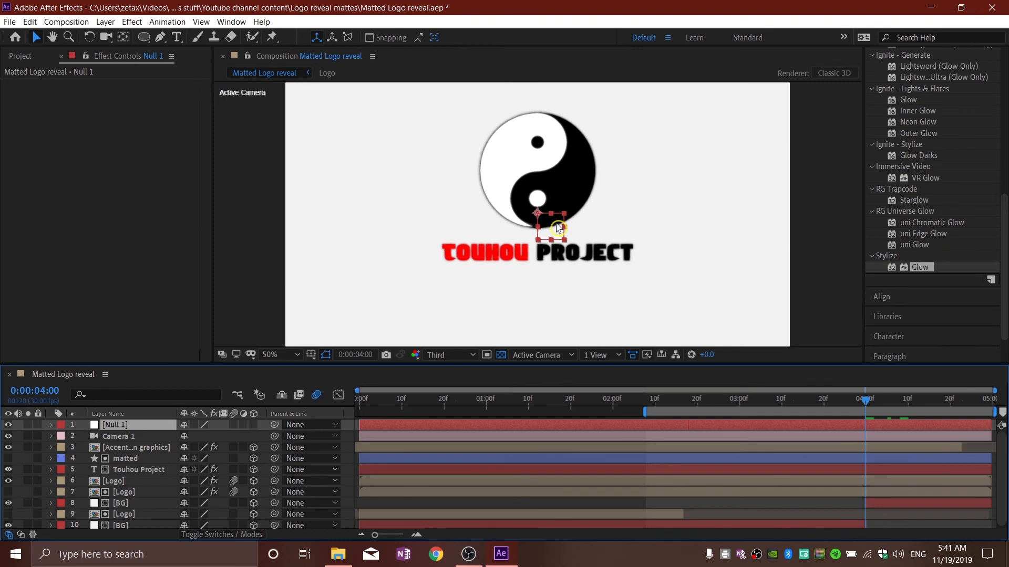
pyautogui.click(253, 457)
pyautogui.moveTo(240, 440); pyautogui.dragTo(126, 431)
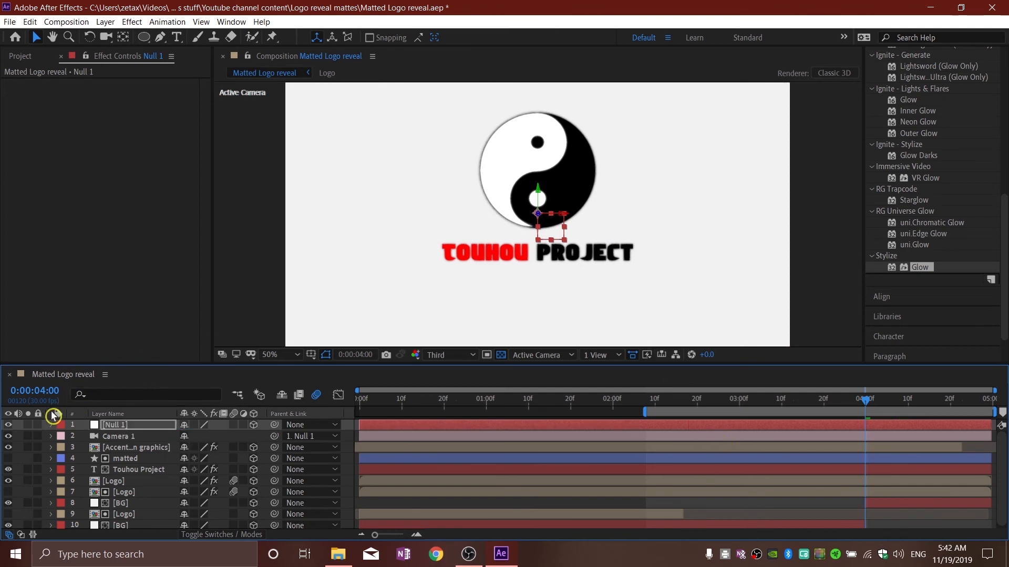
# Step: Keyframe the null's position at 0:00:04:00 and set it to 960, 370, 2062 at 0:00:04:29 to push the camera into the logo cutout
pyautogui.press('p')
pyautogui.click(85, 437)
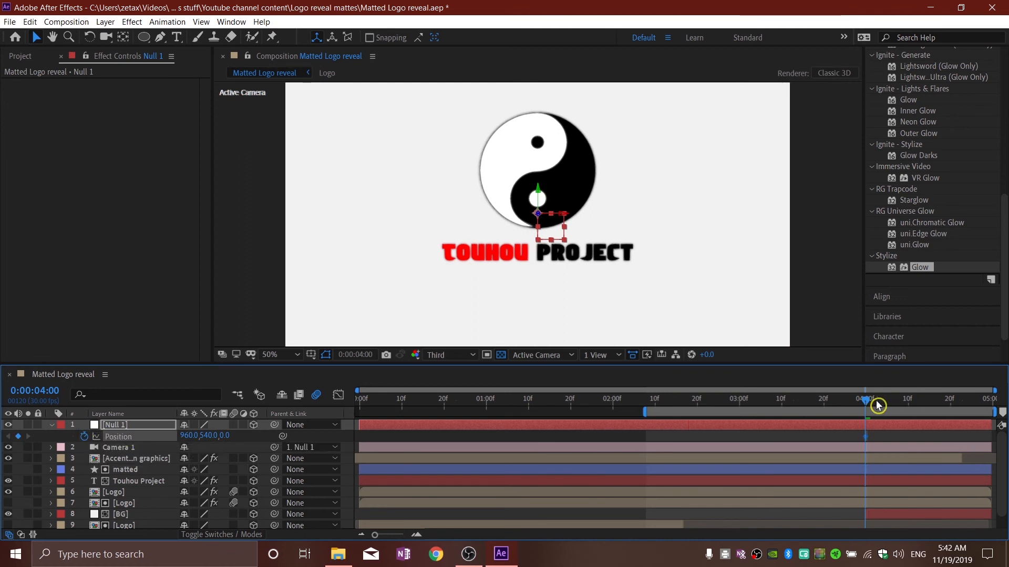
pyautogui.moveTo(869, 404); pyautogui.dragTo(1000, 401)
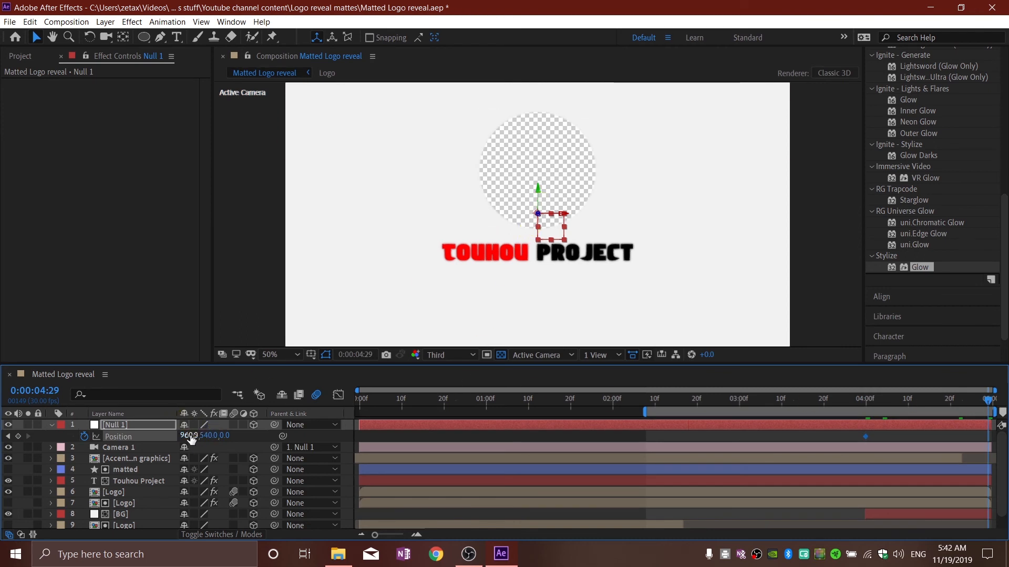
pyautogui.moveTo(210, 440); pyautogui.dragTo(93, 451)
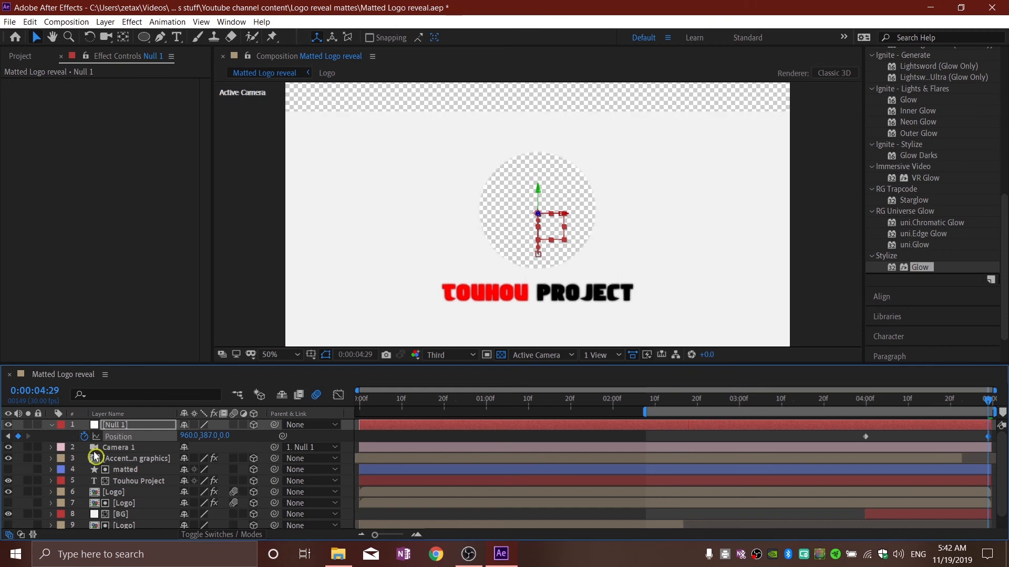
pyautogui.moveTo(238, 436); pyautogui.dragTo(443, 446)
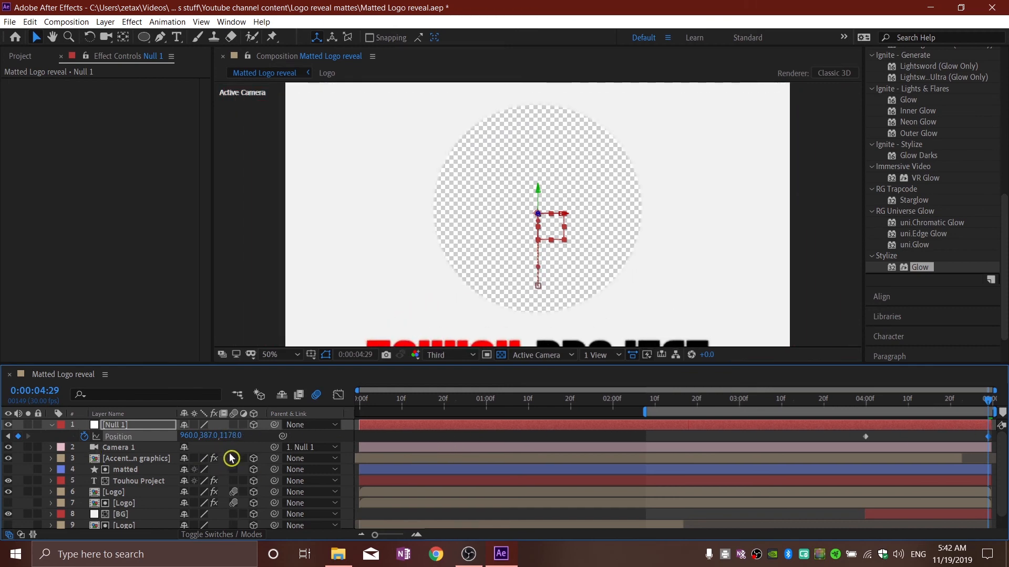
pyautogui.moveTo(232, 436); pyautogui.dragTo(474, 431)
pyautogui.moveTo(200, 437); pyautogui.dragTo(193, 437)
pyautogui.moveTo(231, 436); pyautogui.dragTo(496, 425)
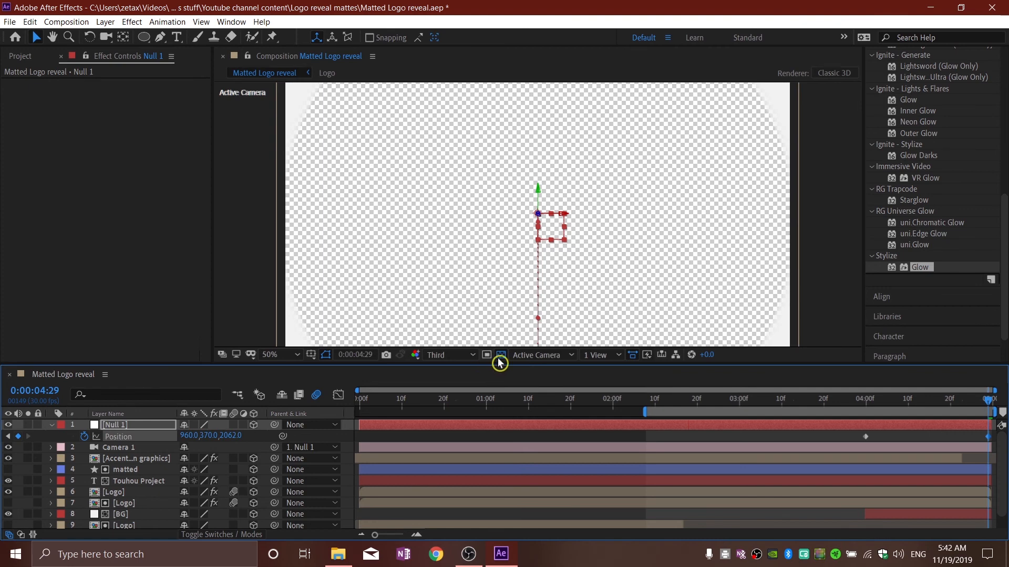
# Step: Refine the null's end position to 960, 378, 2160 so the cutout fills the frame, and turn off the transparency grid
pyautogui.click(499, 362)
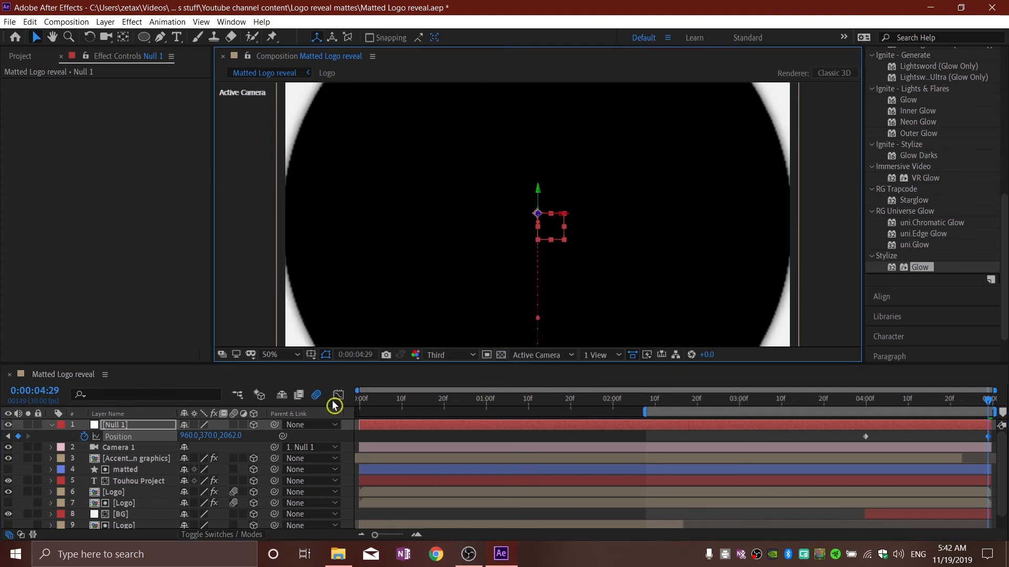
pyautogui.moveTo(210, 438); pyautogui.dragTo(212, 438)
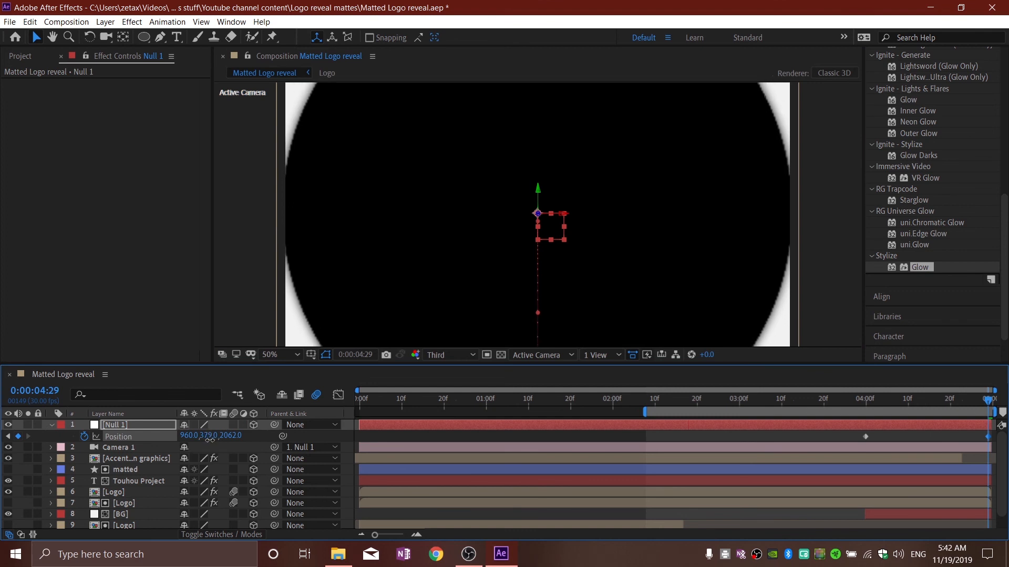
pyautogui.moveTo(209, 440); pyautogui.dragTo(294, 437)
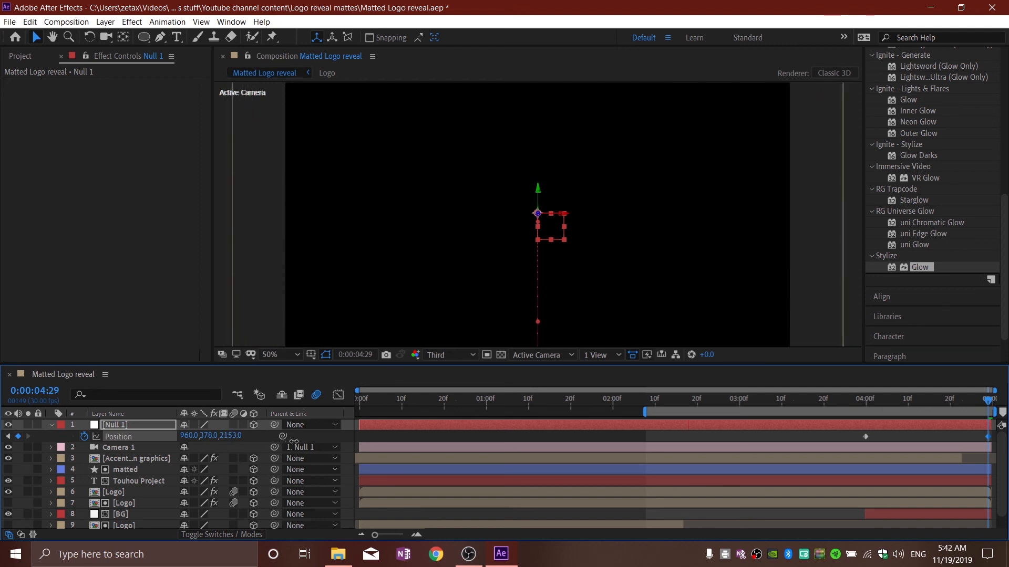
pyautogui.click(500, 357)
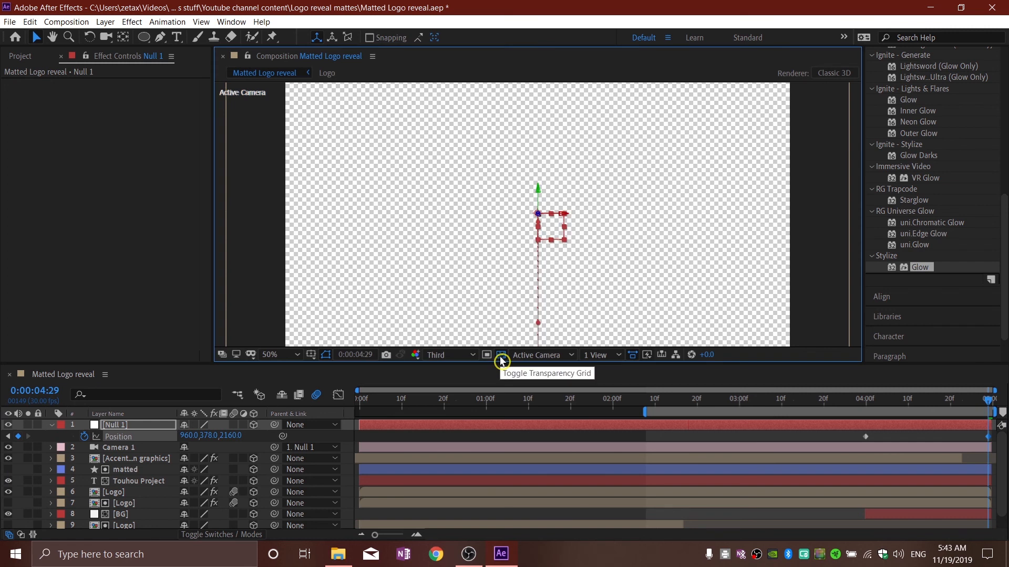
pyautogui.click(500, 357)
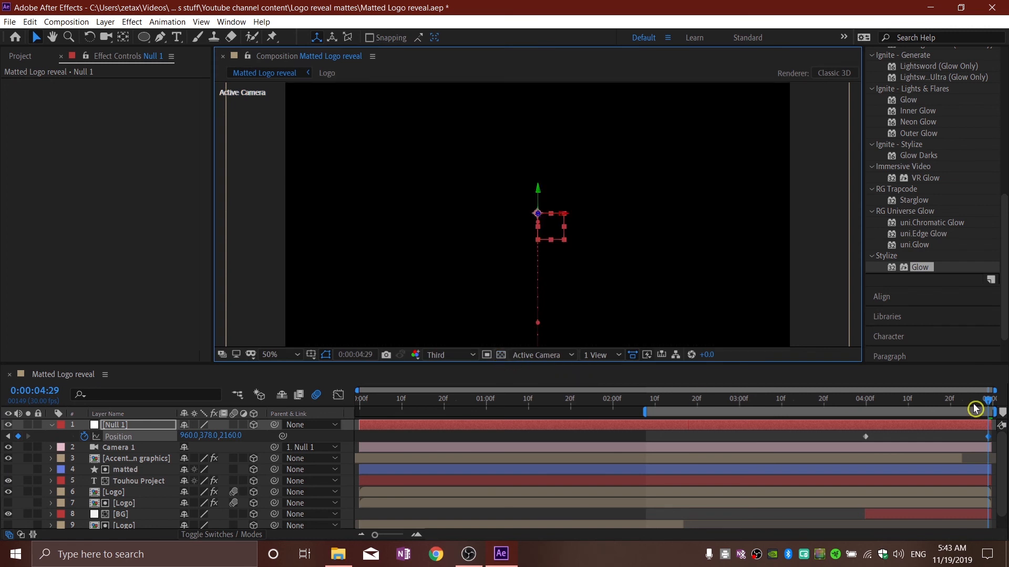
# Step: Ease the null's two position keyframes and shape their speed curve to build slowly and peak shortly before 0:00:04:29
pyautogui.moveTo(847, 433); pyautogui.dragTo(995, 444)
pyautogui.click(337, 396)
pyautogui.moveTo(843, 454); pyautogui.dragTo(939, 507)
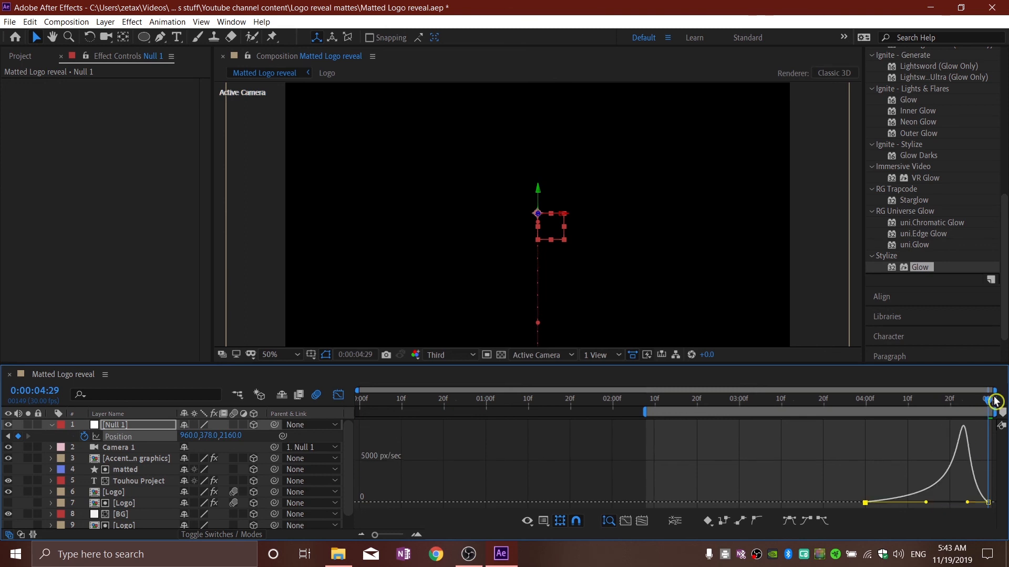
pyautogui.click(336, 399)
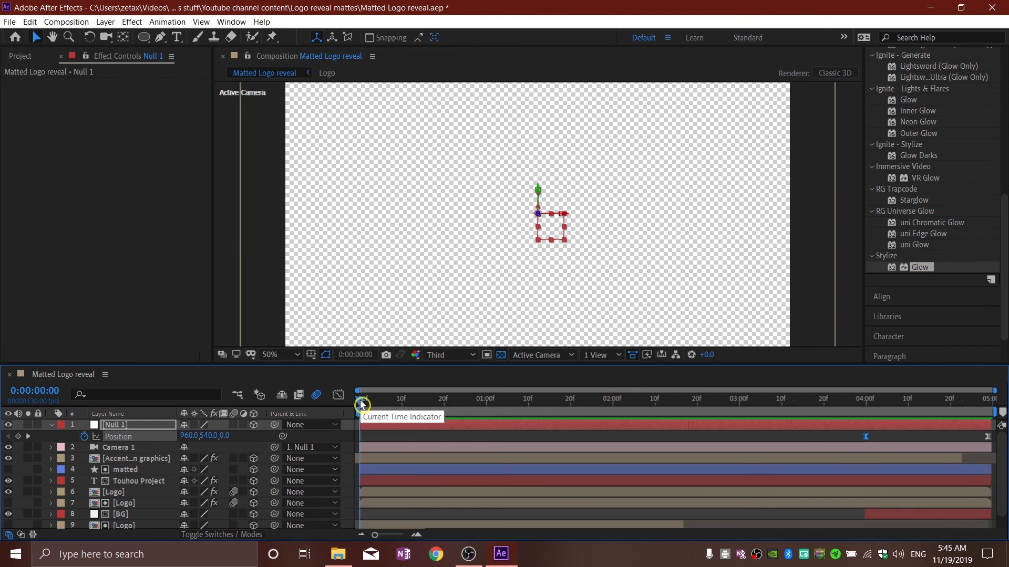
# Step: Preview the logo reveal from the start of the composition, and return to the first frames
pyautogui.press('space')
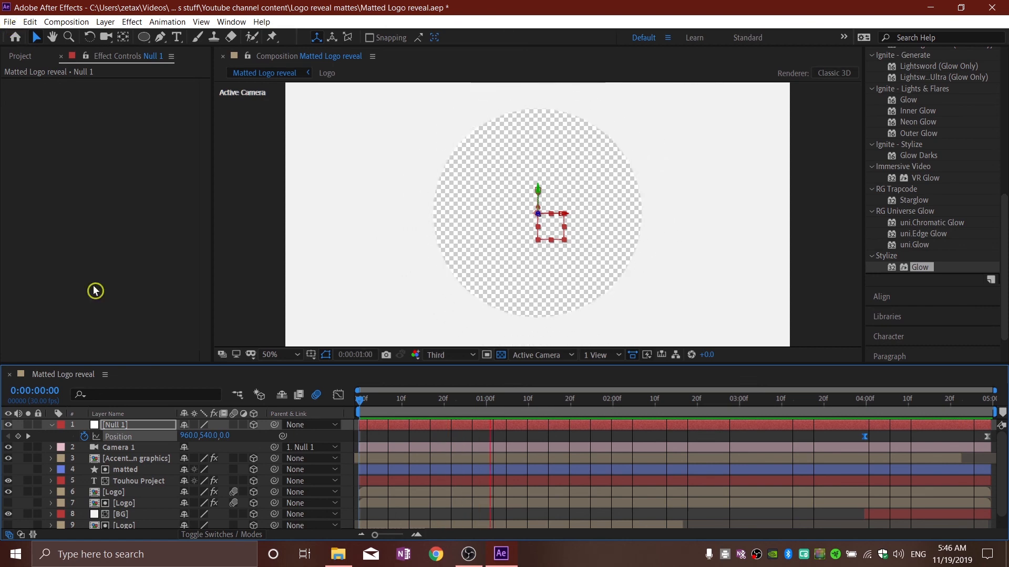
pyautogui.click(384, 459)
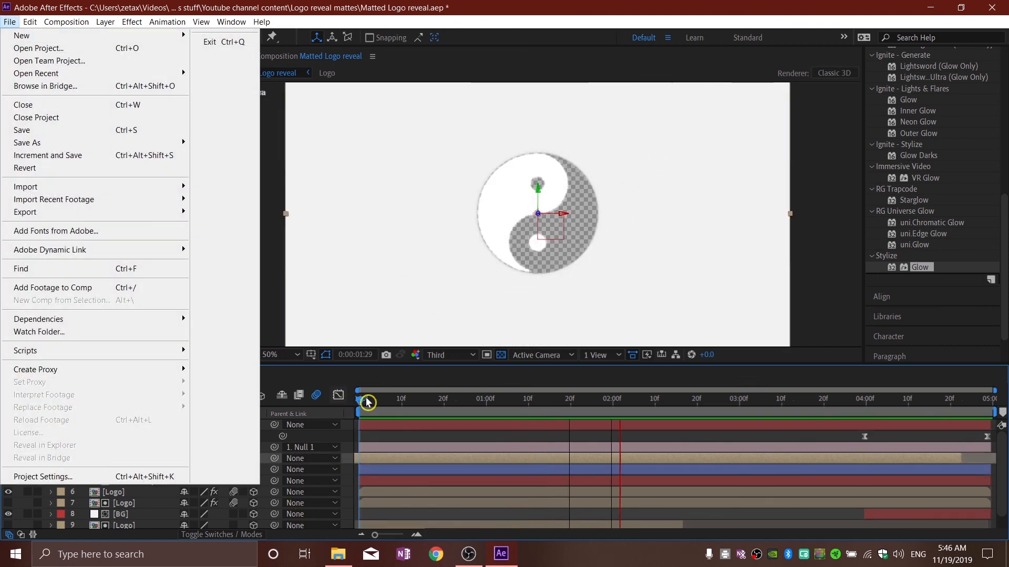
pyautogui.click(369, 401)
pyautogui.click(366, 403)
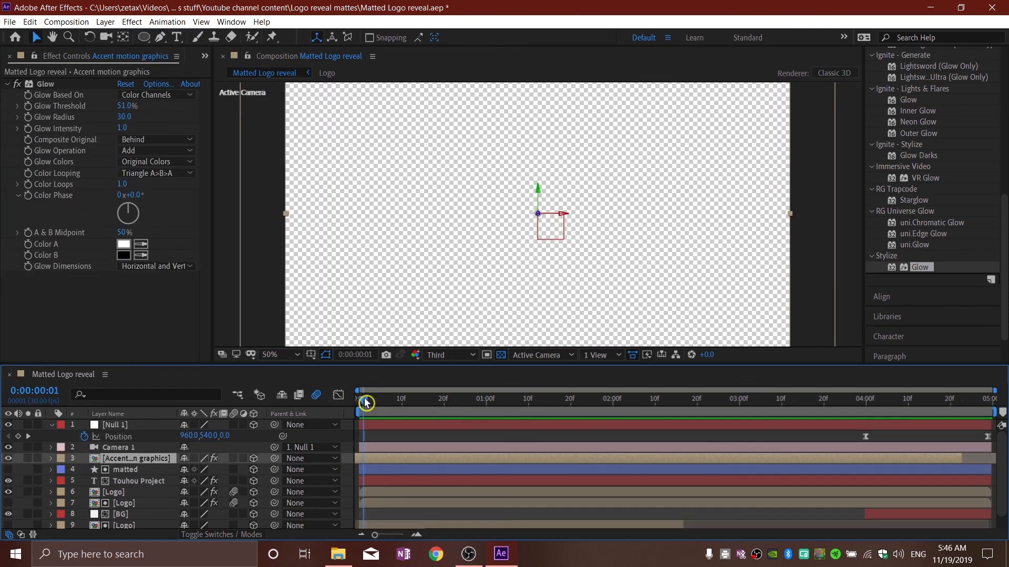
# Step: Add the Matted Logo reveal composition to the render queue
pyautogui.click(7, 22)
pyautogui.moveTo(78, 216)
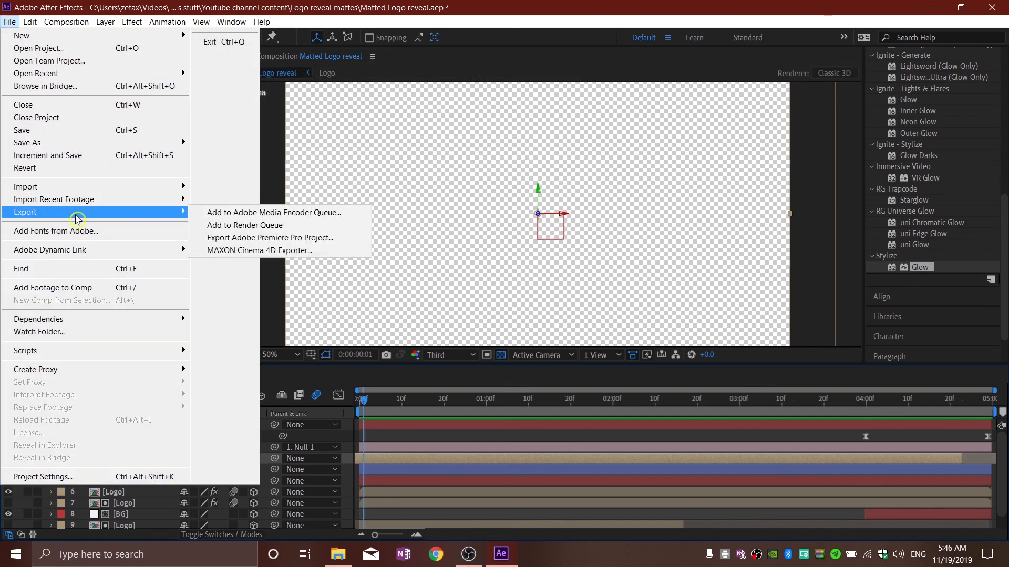
pyautogui.click(215, 228)
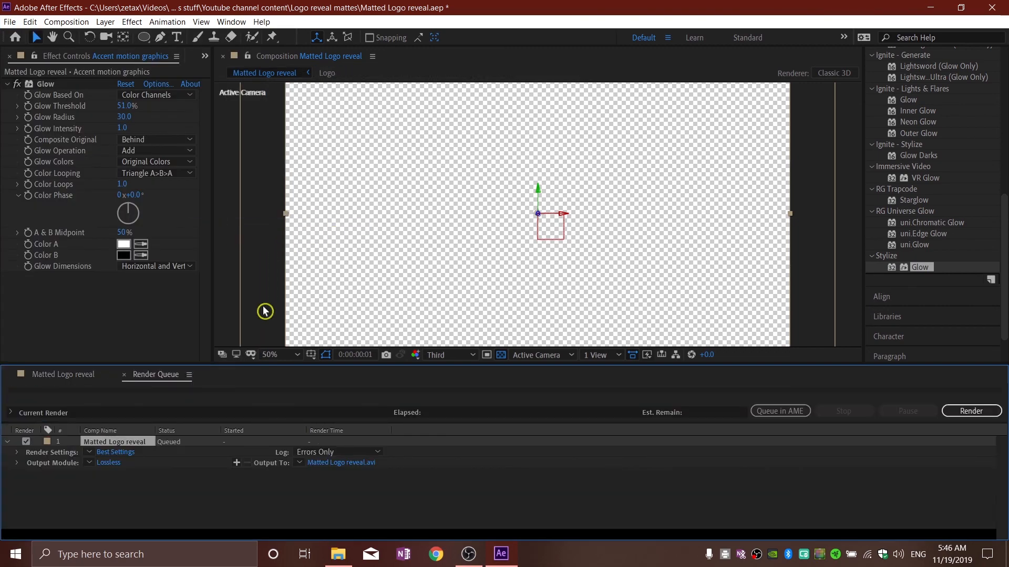
# Step: Set the output module to QuickTime format with RGB + Alpha channels to keep transparency
pyautogui.click(107, 464)
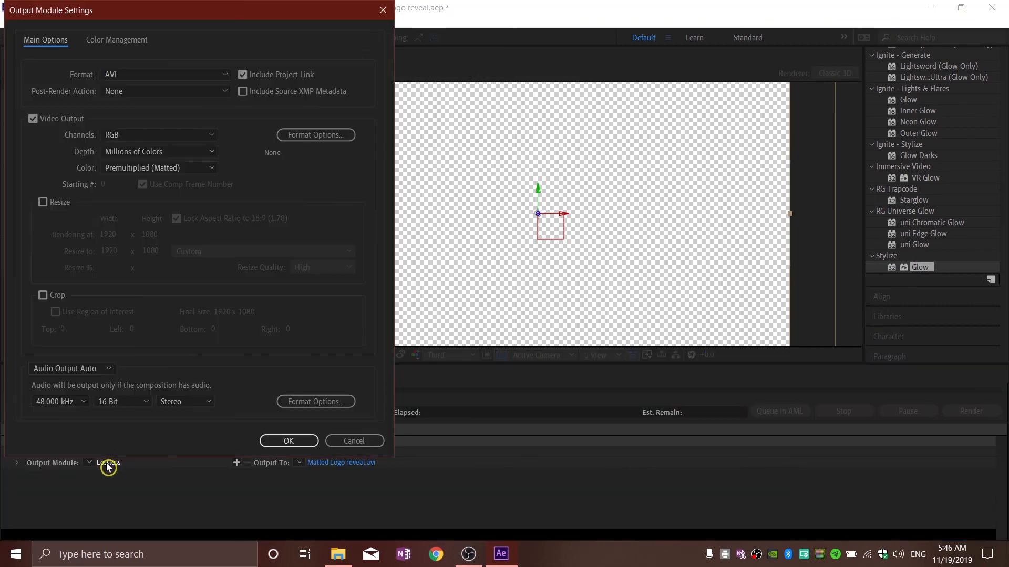
pyautogui.click(142, 73)
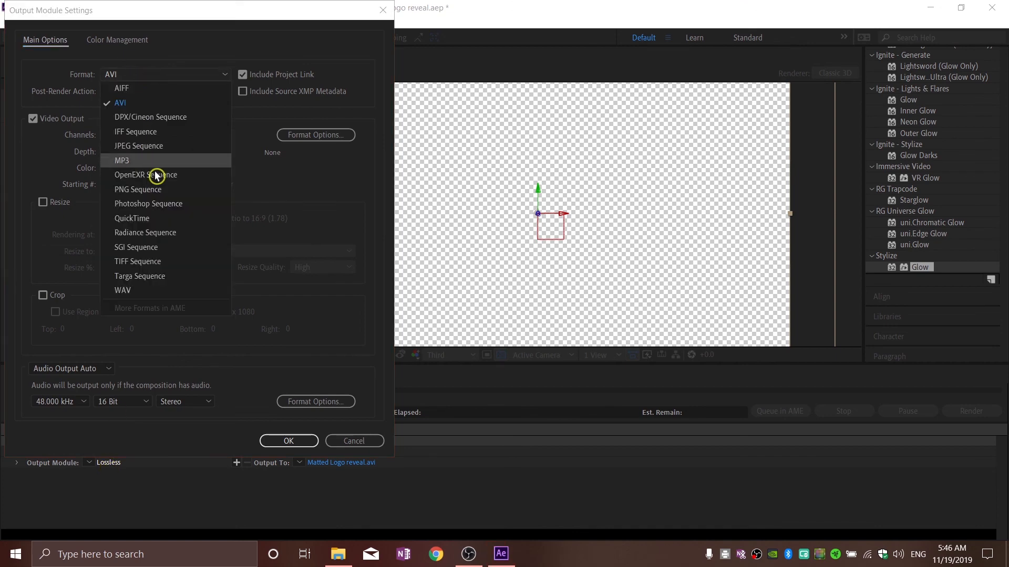
pyautogui.click(145, 215)
pyautogui.click(140, 135)
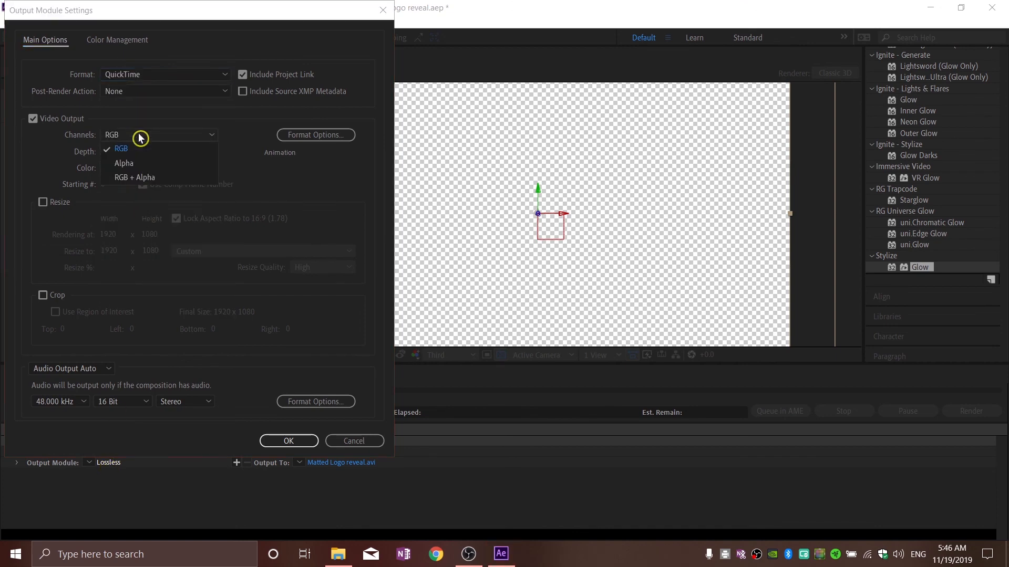
pyautogui.click(156, 179)
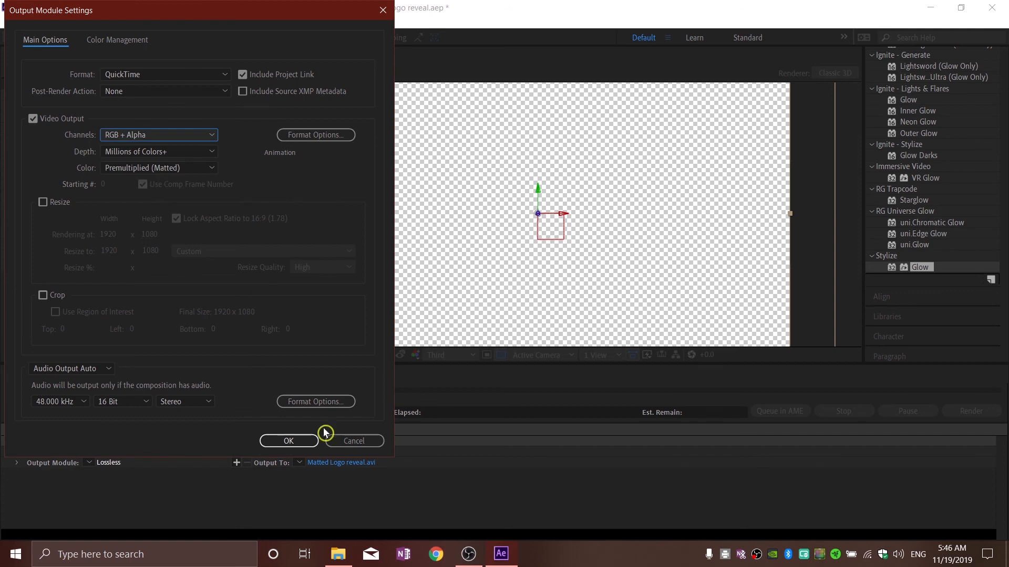
pyautogui.click(299, 442)
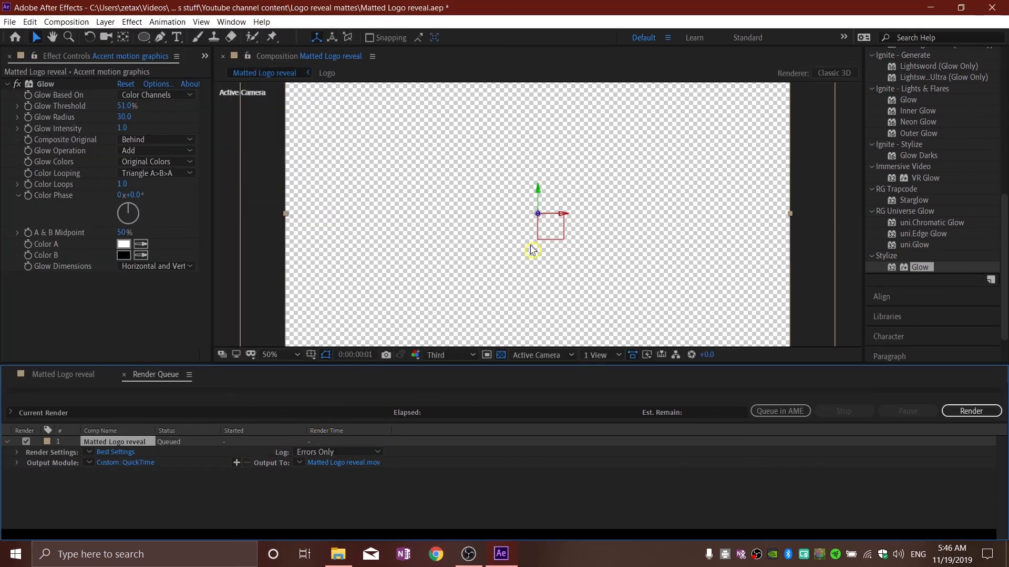
# Step: Return to the Matted Logo reveal timeline and review the transparent cutout animation at several points
pyautogui.click(61, 376)
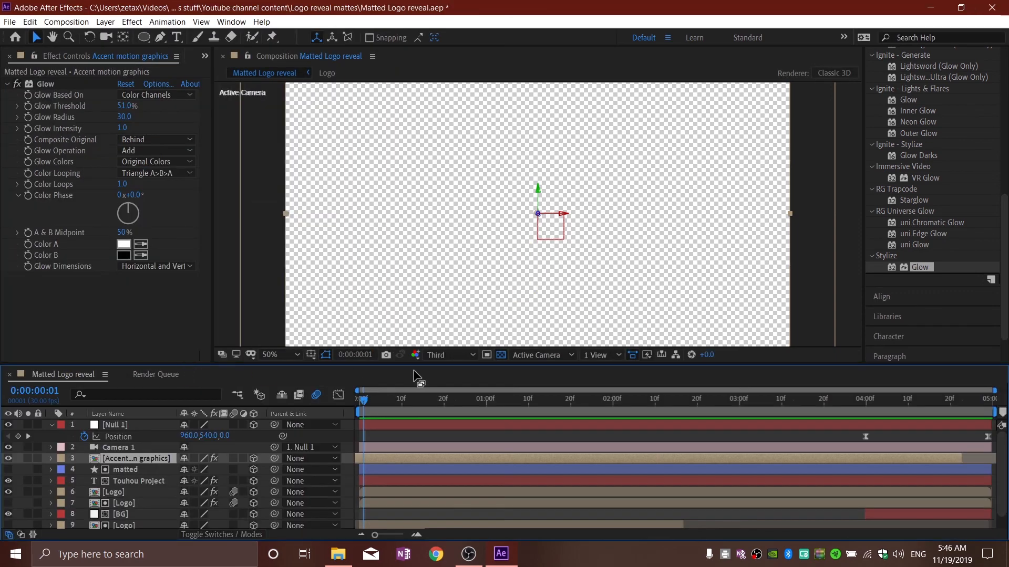
pyautogui.moveTo(363, 401); pyautogui.dragTo(651, 407)
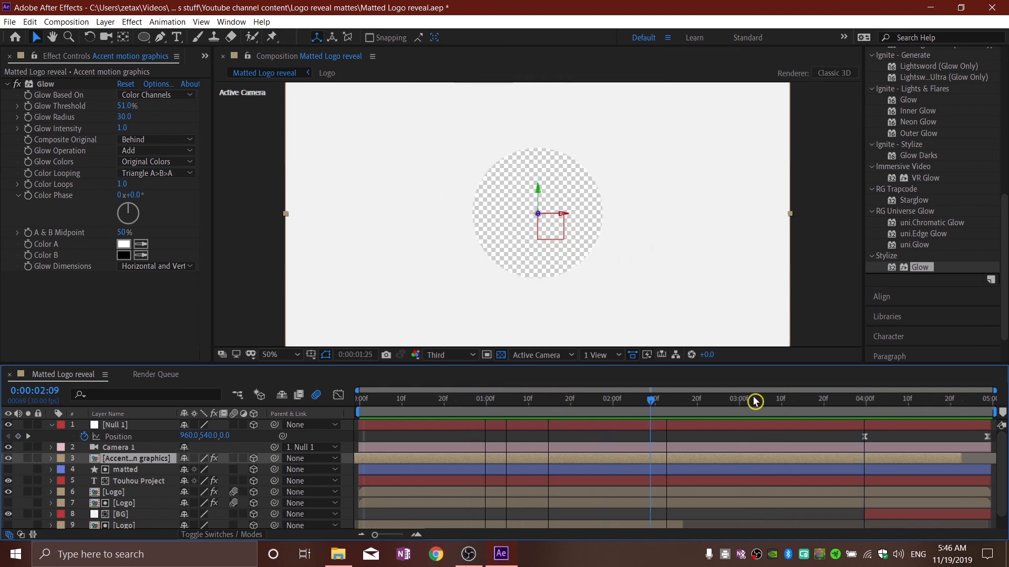
pyautogui.moveTo(755, 402); pyautogui.dragTo(835, 403)
pyautogui.moveTo(631, 420); pyautogui.dragTo(427, 429)
pyautogui.scroll(-1, 138, 462)
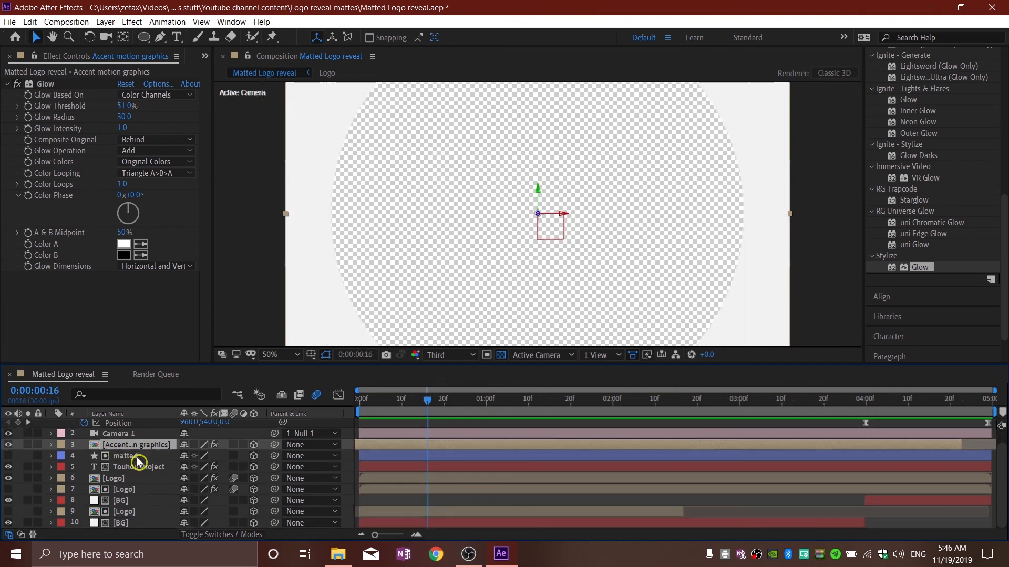
# Step: Open the nested Logo composition, select its yin-yang image layer and display the project's files
pyautogui.doubleClick(111, 483)
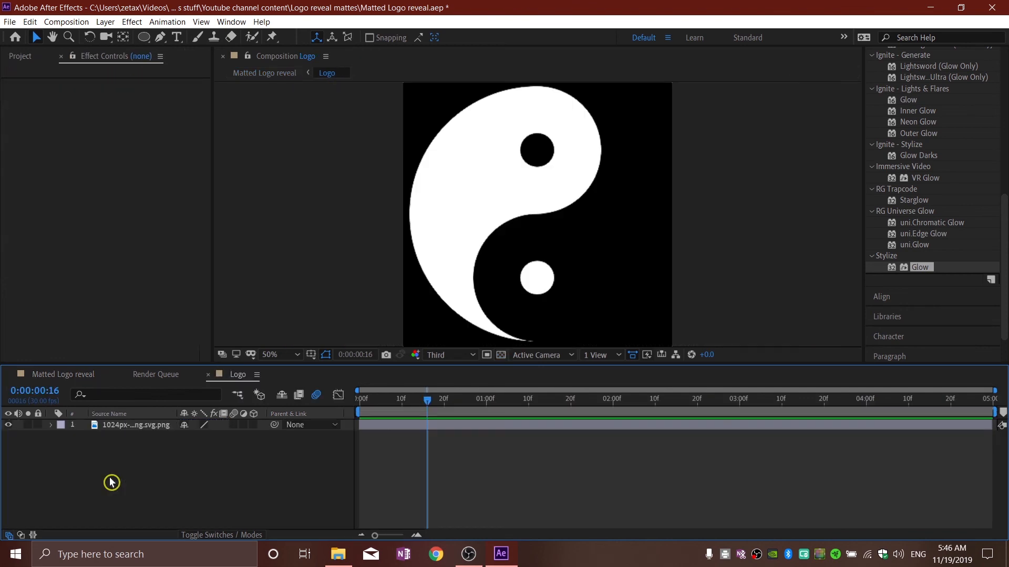
pyautogui.click(130, 426)
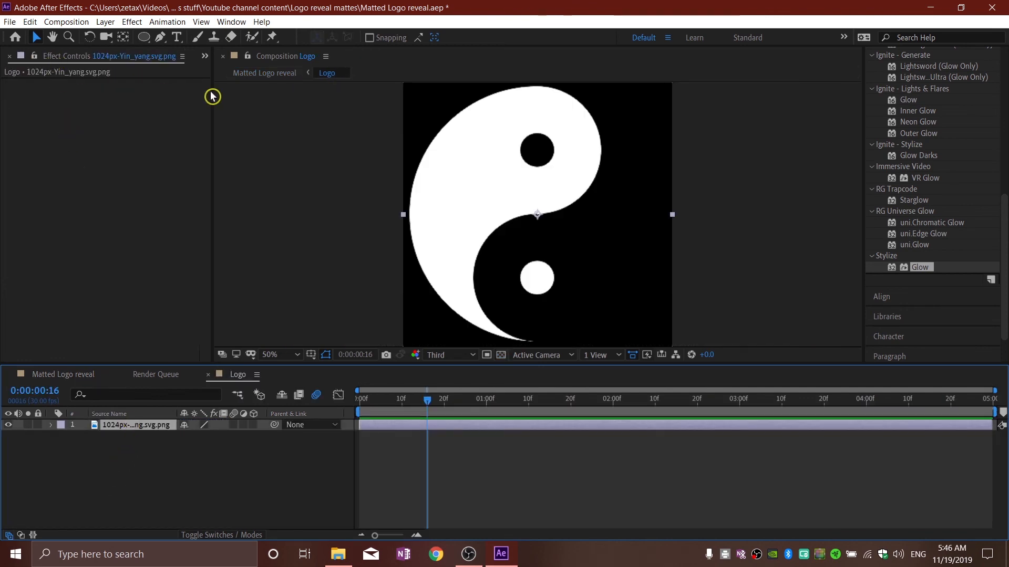
pyautogui.click(204, 55)
pyautogui.click(225, 70)
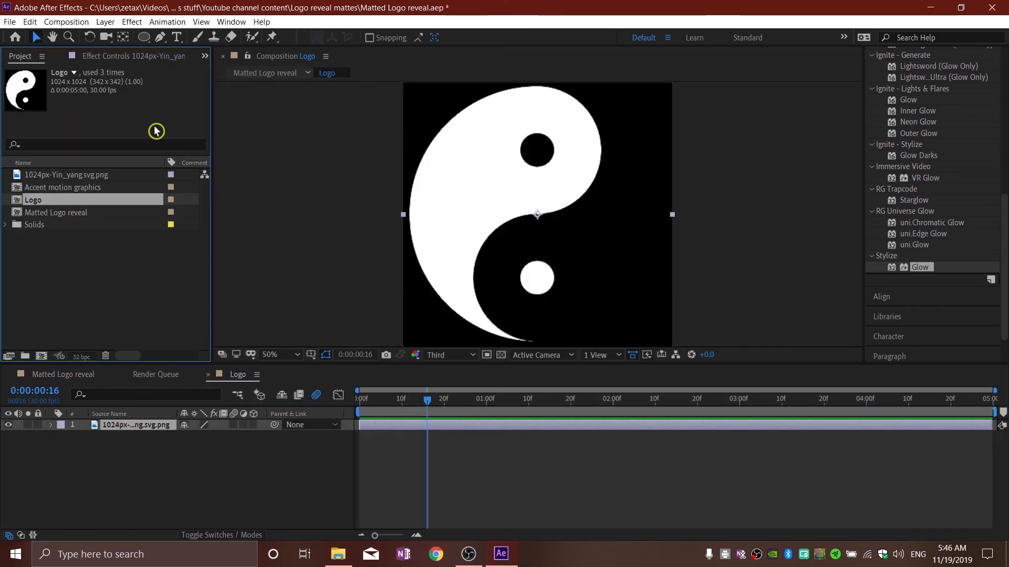
# Step: Import the image youtube-1495277_1920.png into the project
pyautogui.click(60, 250)
pyautogui.rightClick(81, 262)
pyautogui.moveTo(112, 322)
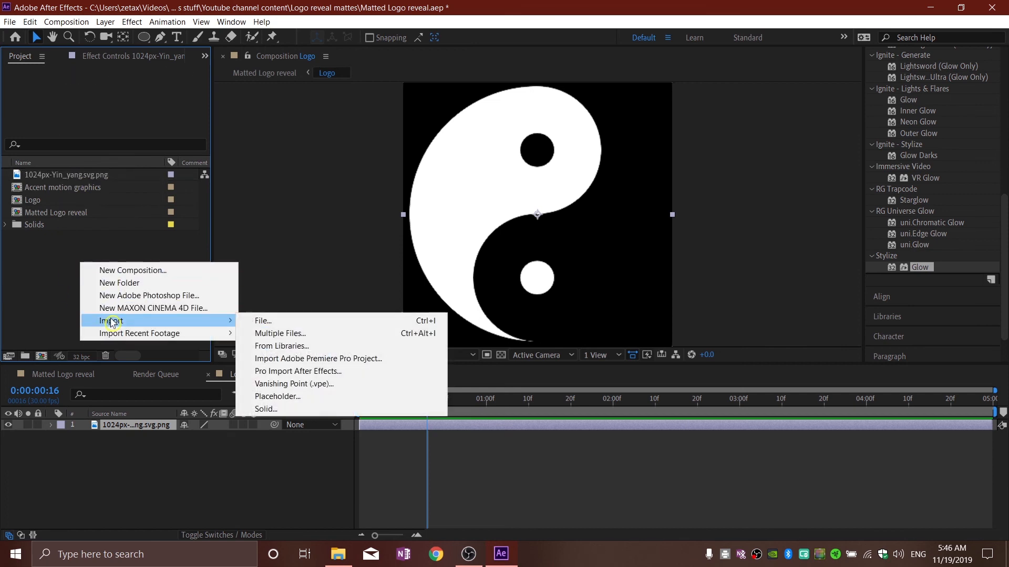
pyautogui.click(252, 322)
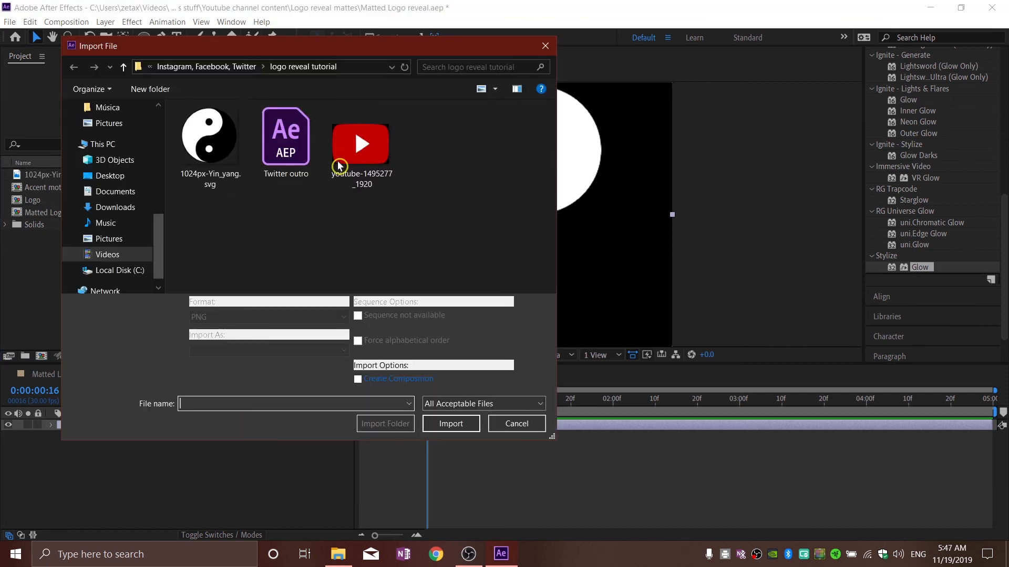
pyautogui.click(360, 147)
pyautogui.click(451, 421)
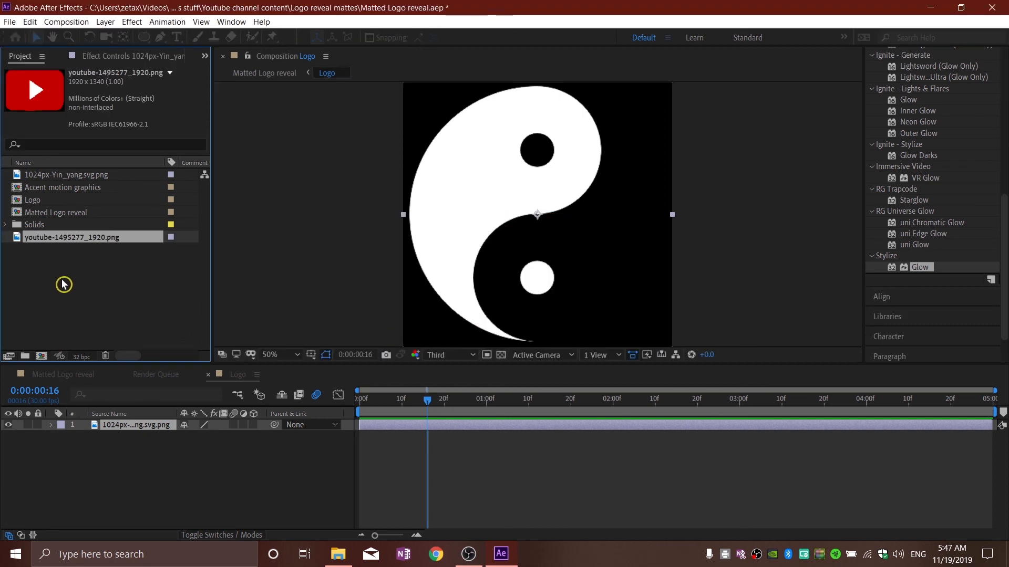
# Step: Replace the yin-yang image in the Logo composition with youtube-1495277_1920.png and scrub the main reveal to check it
pyautogui.moveTo(61, 236); pyautogui.dragTo(129, 426)
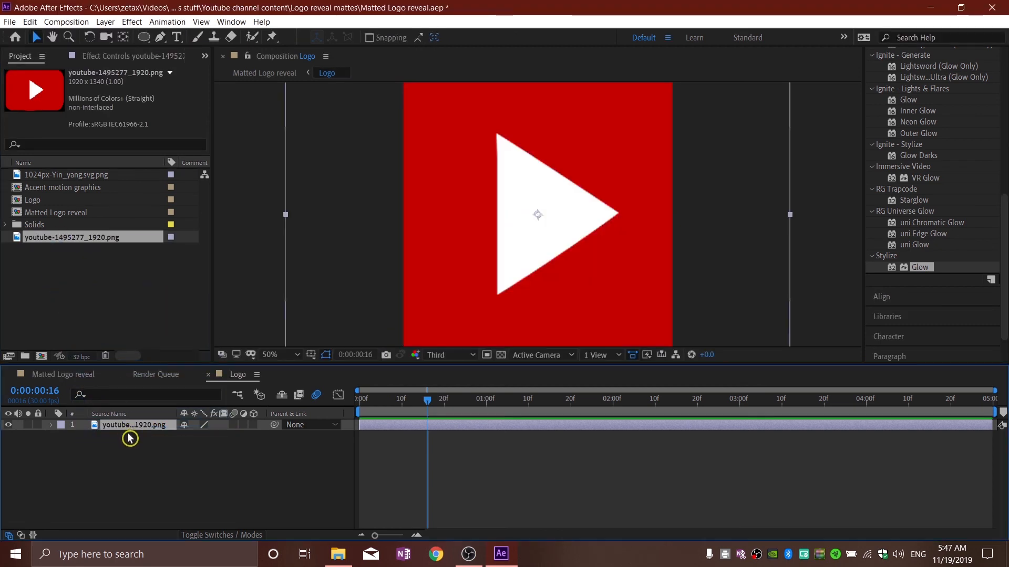
pyautogui.click(58, 371)
pyautogui.moveTo(422, 407); pyautogui.dragTo(792, 412)
pyautogui.moveTo(882, 417); pyautogui.dragTo(837, 451)
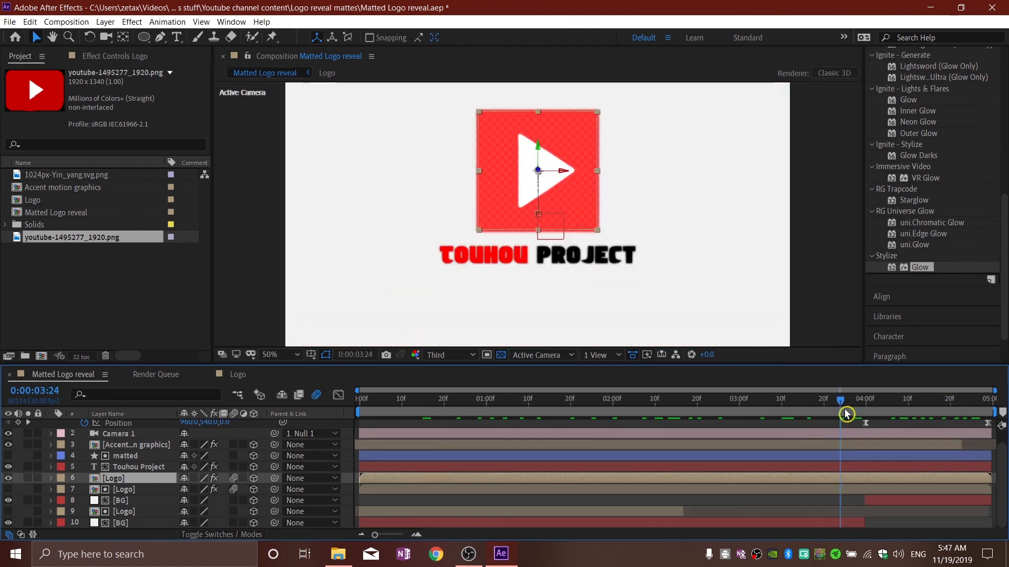
# Step: Undo the logo image replacement and replay the reveal from its first frames
pyautogui.hotkey('ctrl', 'z')
pyautogui.click(381, 405)
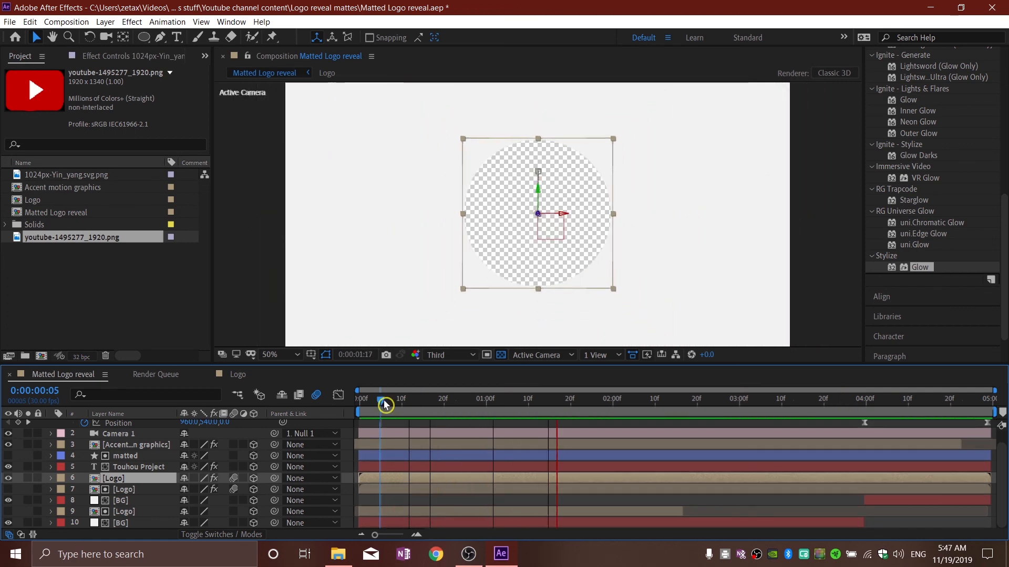
pyautogui.click(385, 407)
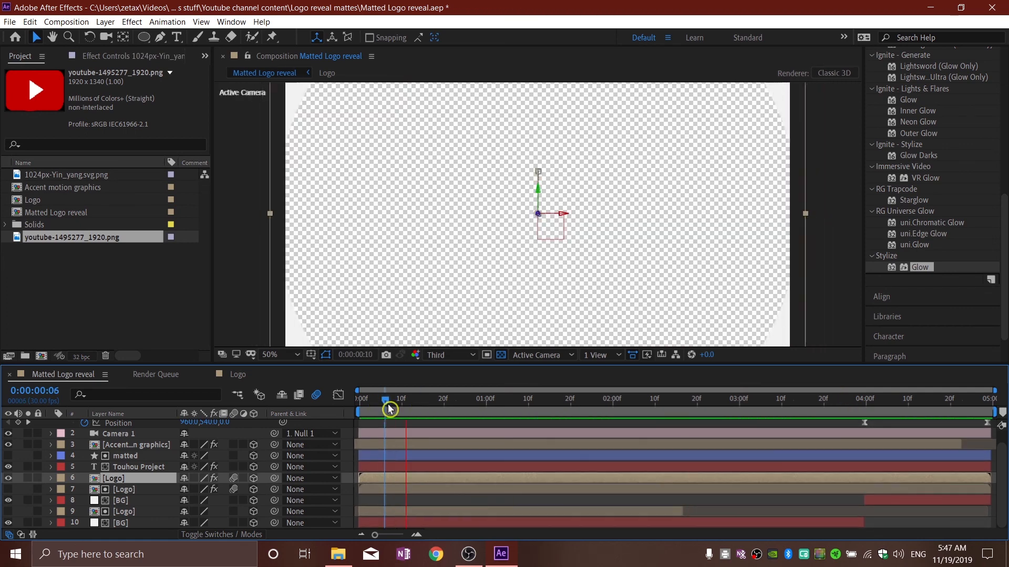